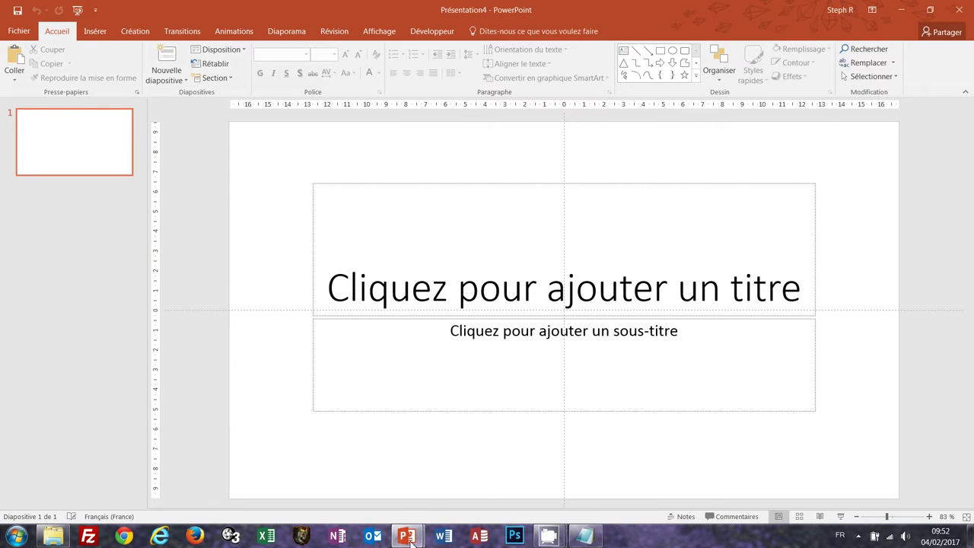
Preview the finished presentation as a slideshow, then return to the blank presentation.
mouse_move(409, 539)
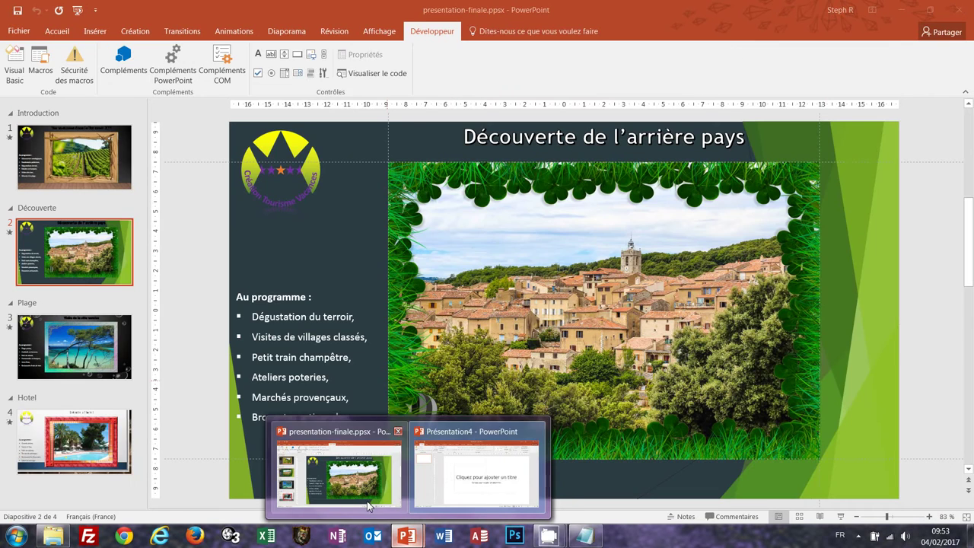
click(369, 506)
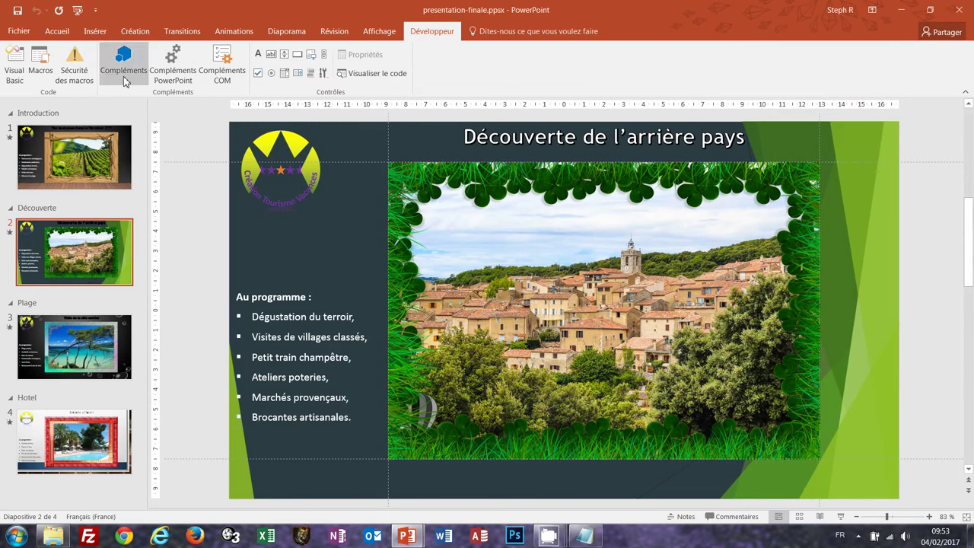
click(78, 10)
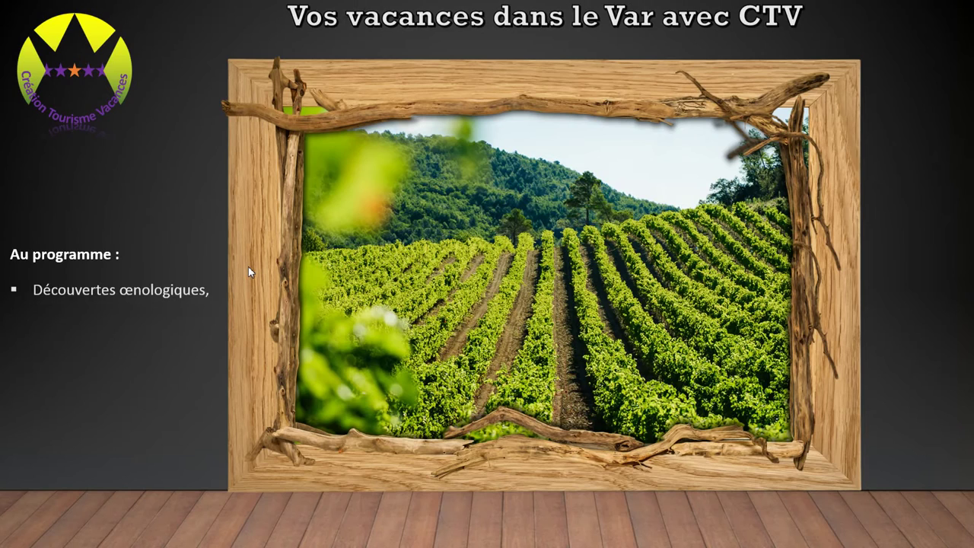
key(Escape)
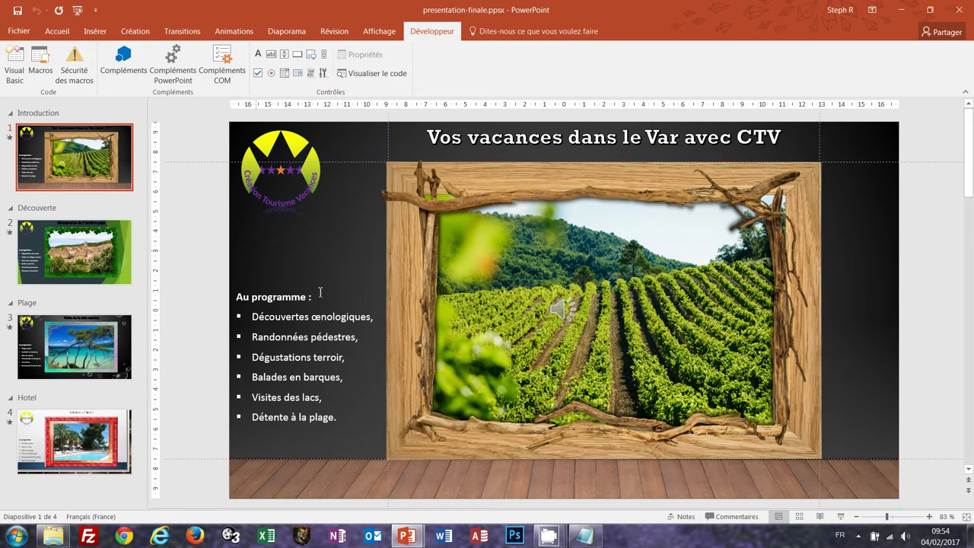
mouse_move(411, 537)
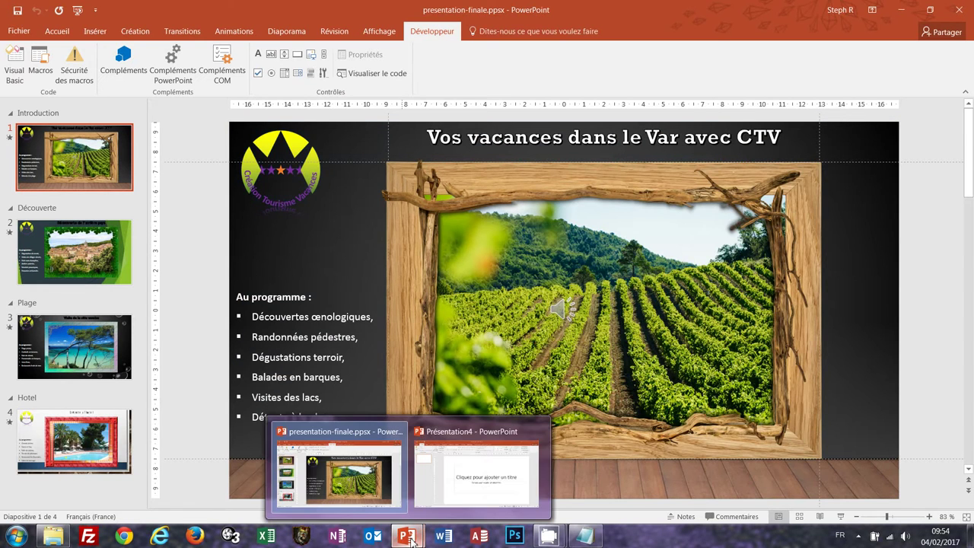
click(450, 484)
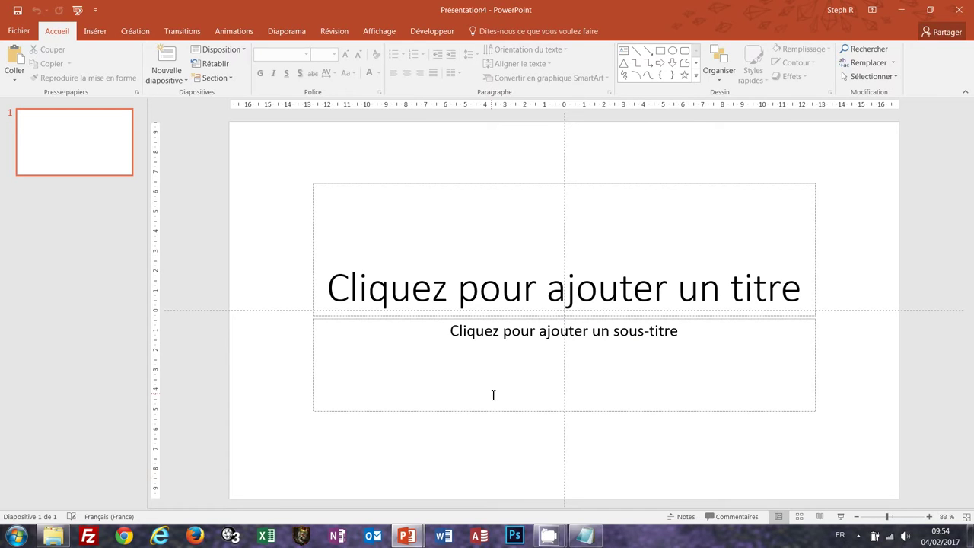
Delete both placeholders and apply the grid and guides settings (snap to 0.2 cm grid).
key(ctrl+a)
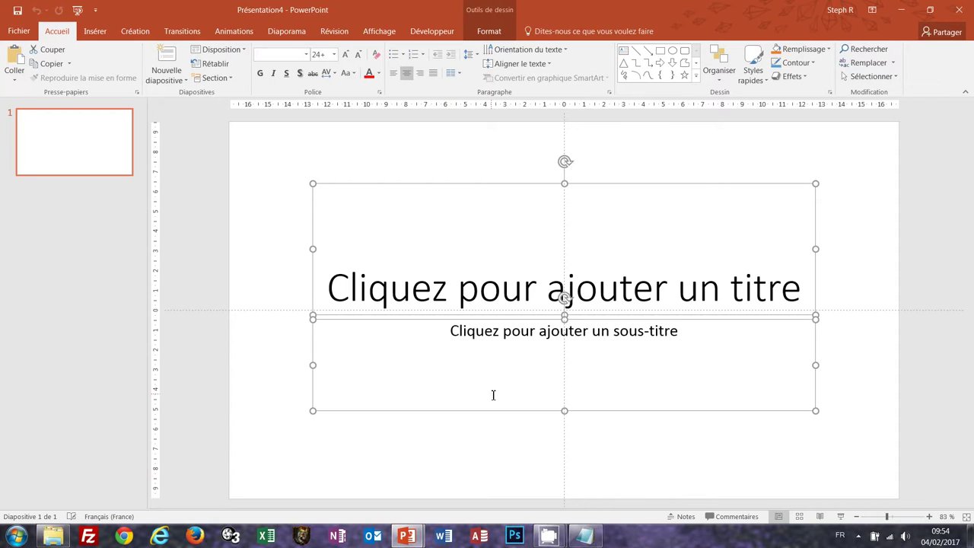
key(Delete)
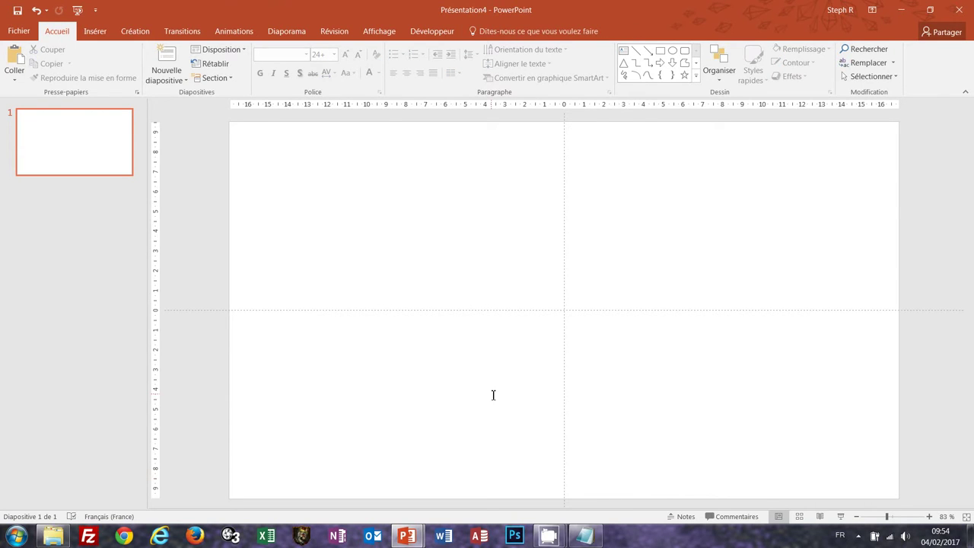
click(389, 34)
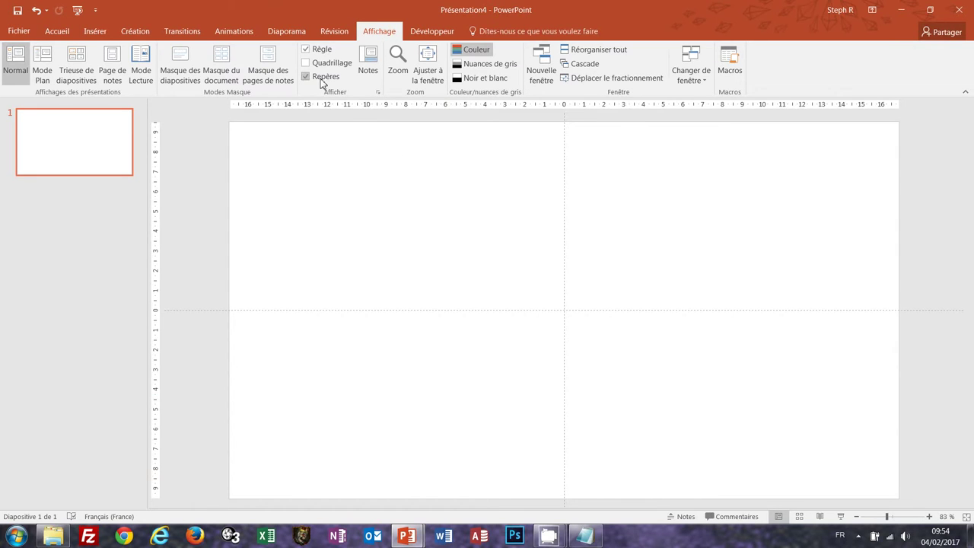
click(378, 92)
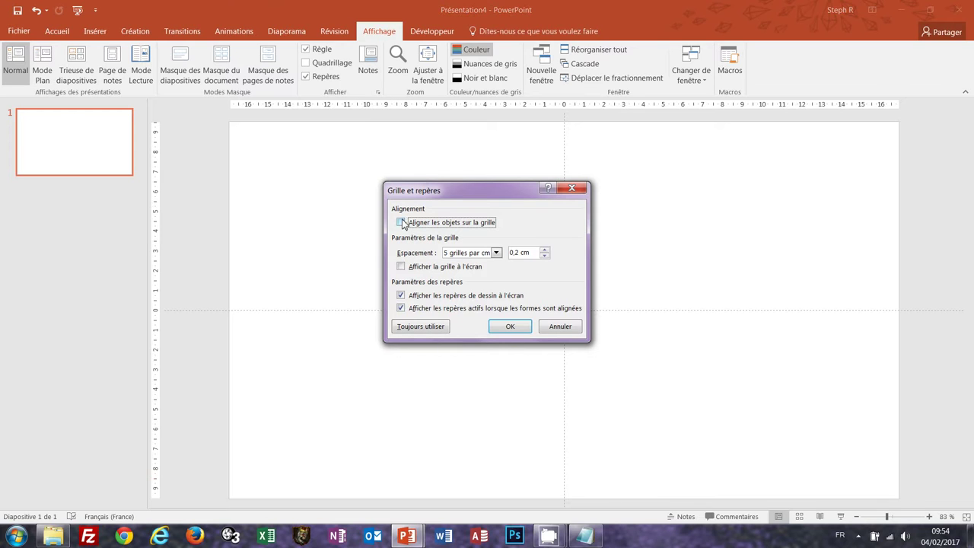
click(505, 327)
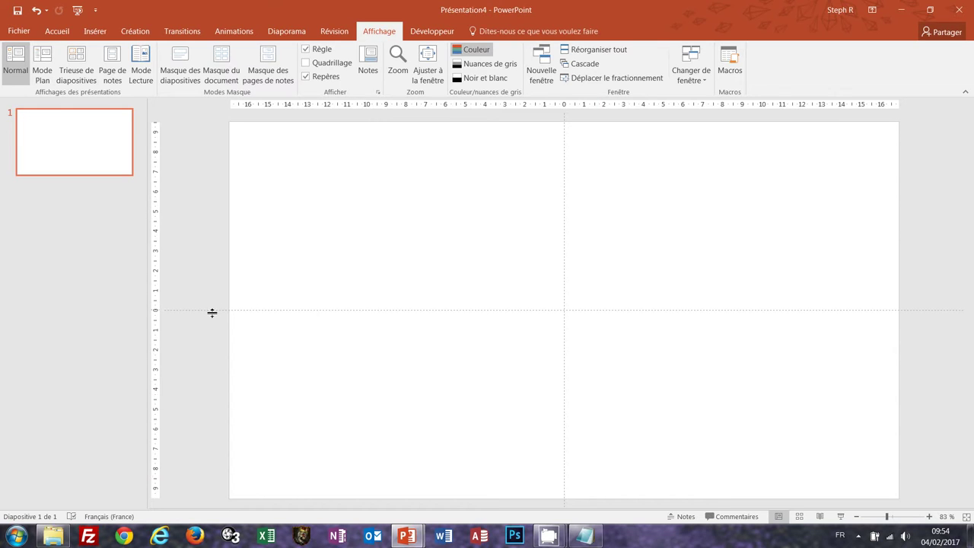
Set horizontal guides near the slide's top and bottom and vertical guides at left and right.
mouse_move(213, 311)
mouse_down()
mouse_move(220, 122)
mouse_move(210, 161)
mouse_up()
ctrl+drag(209, 162, 201, 502)
drag(201, 500, 204, 457)
mouse_move(565, 118)
mouse_down()
mouse_move(897, 139)
mouse_move(425, 134)
mouse_move(233, 147)
mouse_move(392, 145)
mouse_up()
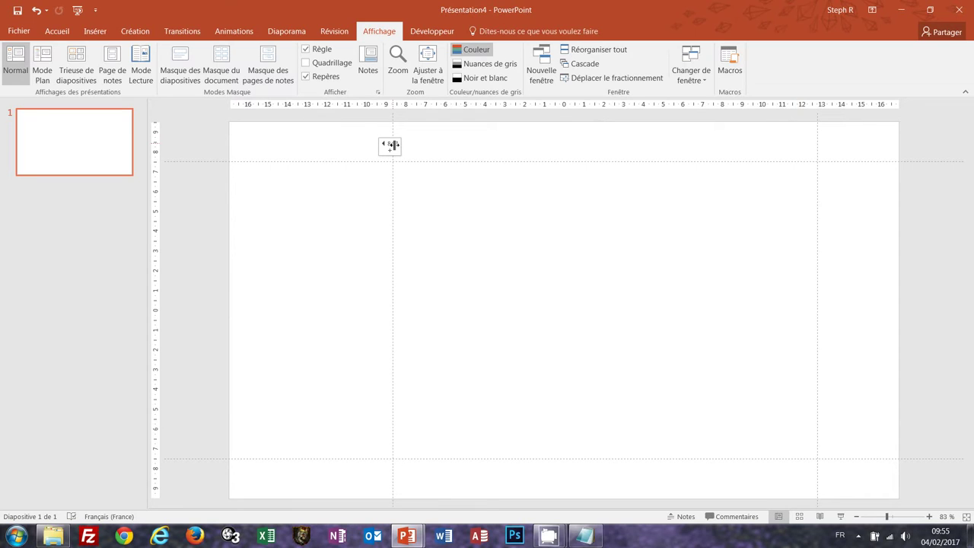
drag(392, 145, 390, 146)
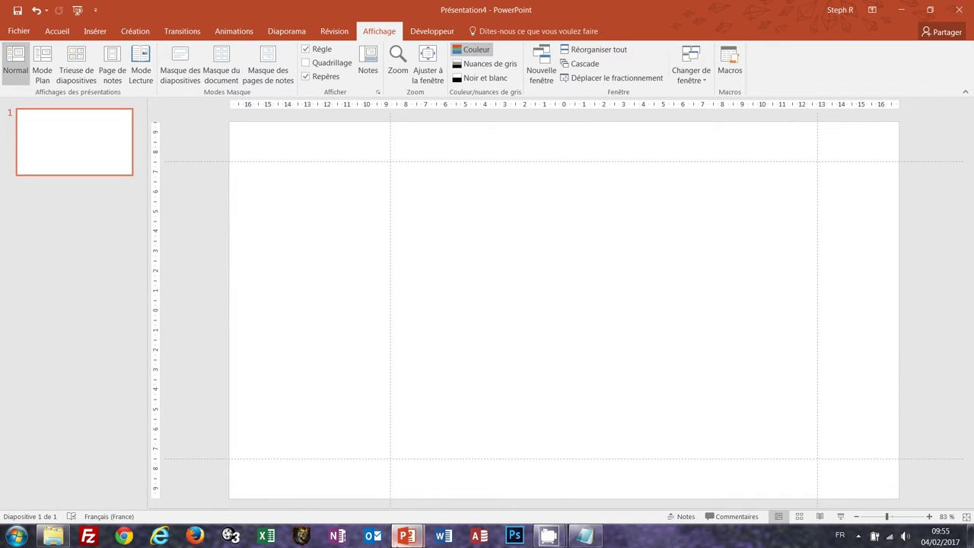
mouse_move(406, 536)
click(372, 504)
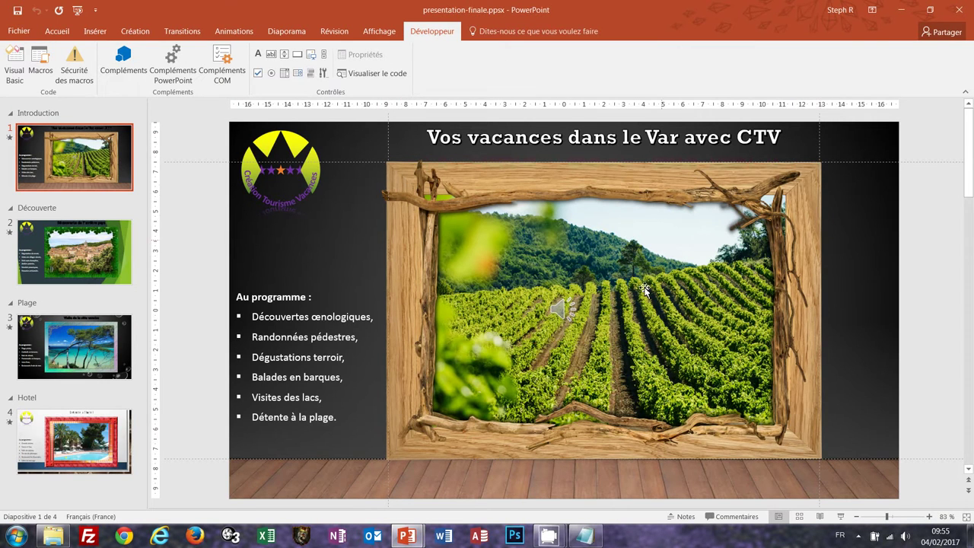
click(84, 268)
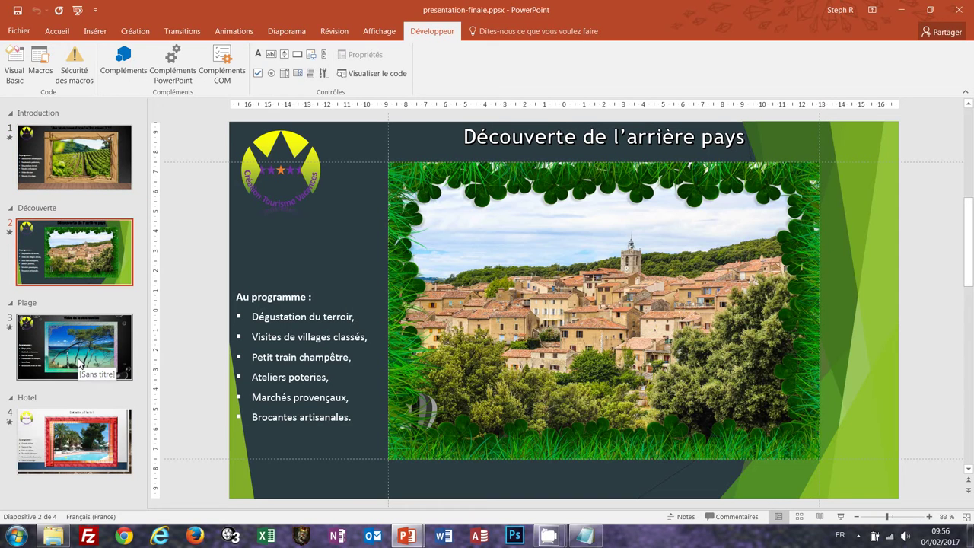
click(79, 363)
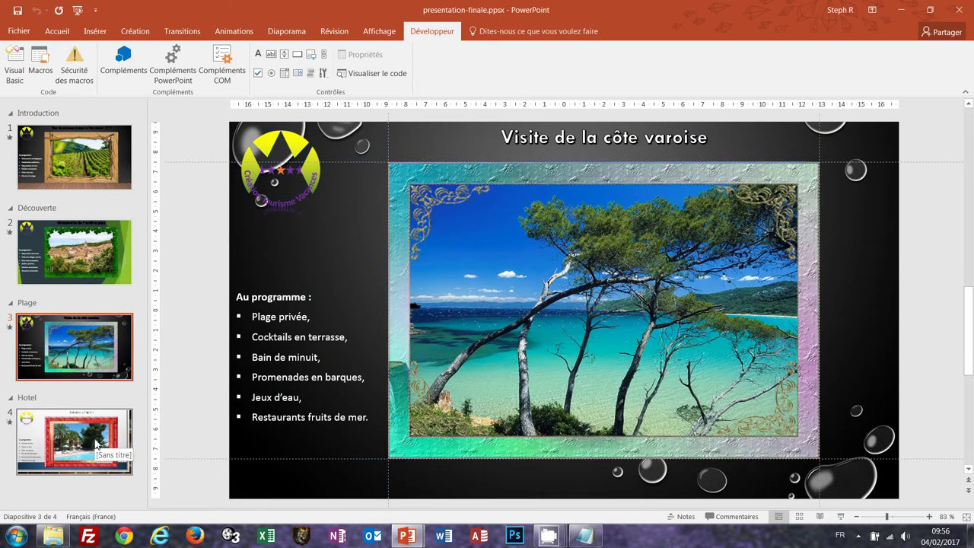
click(97, 444)
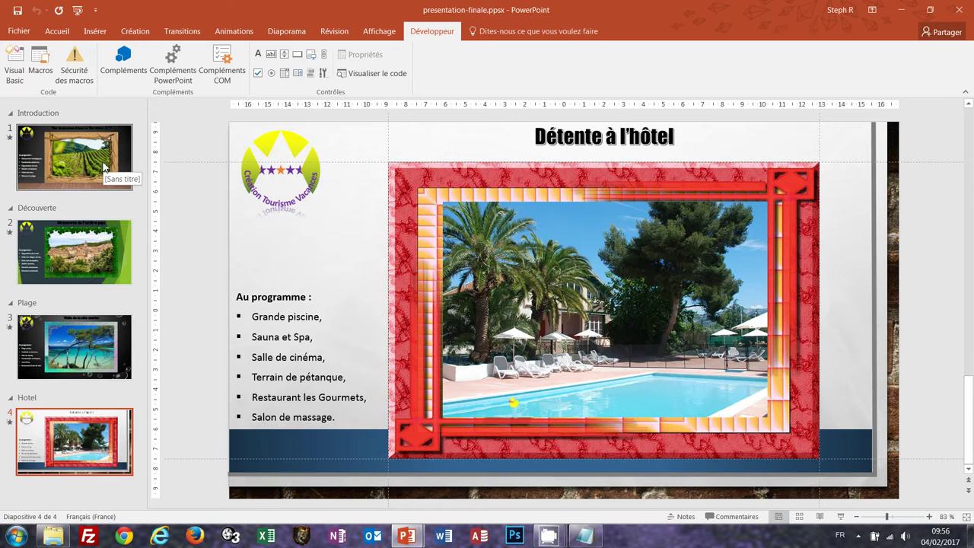
click(105, 168)
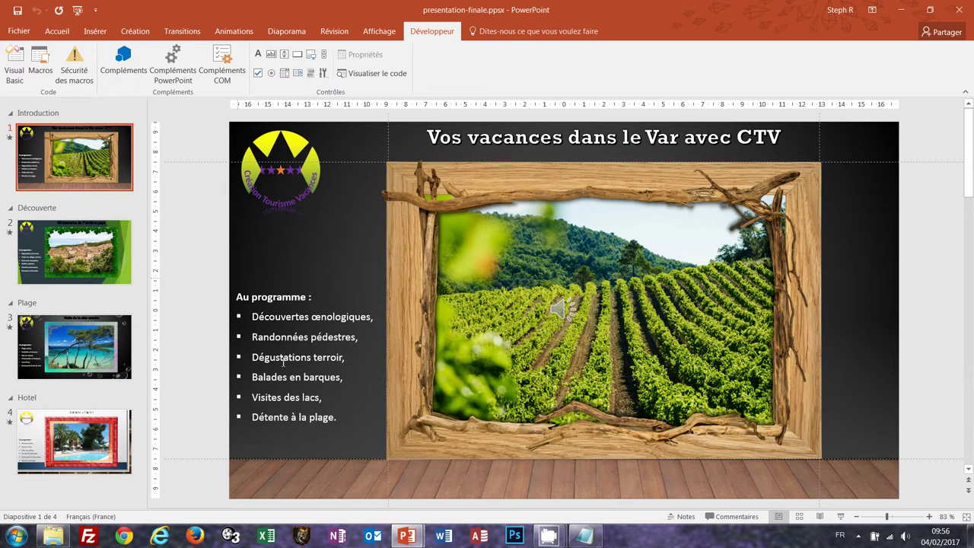
mouse_move(406, 542)
click(502, 491)
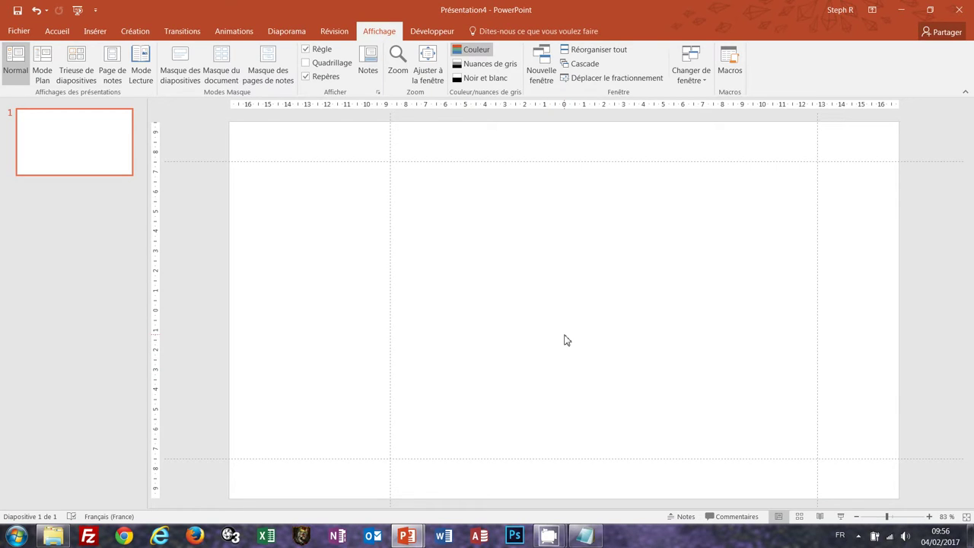
Insert cadre_en_bois.png, logo-ctv.png and vignes-var.jpg onto the slide in one go.
click(94, 33)
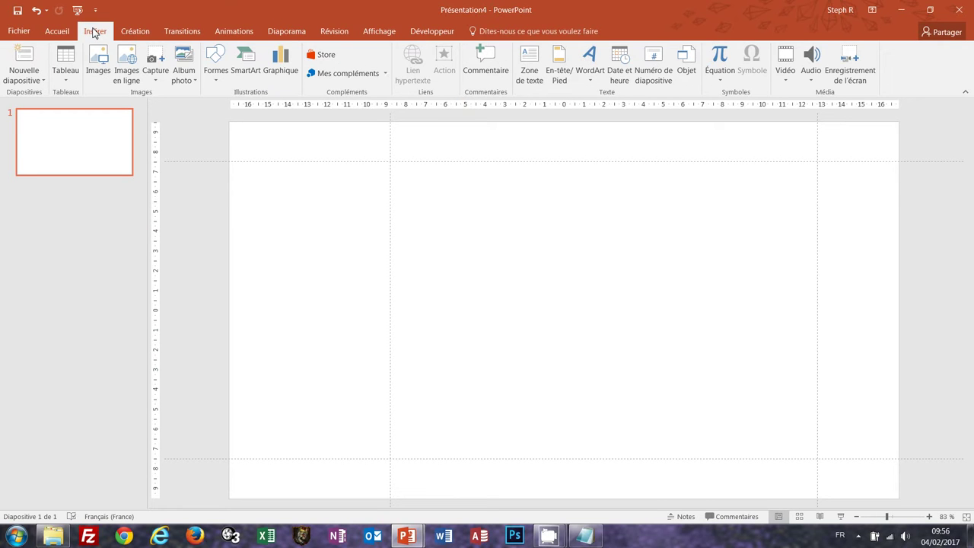
click(97, 73)
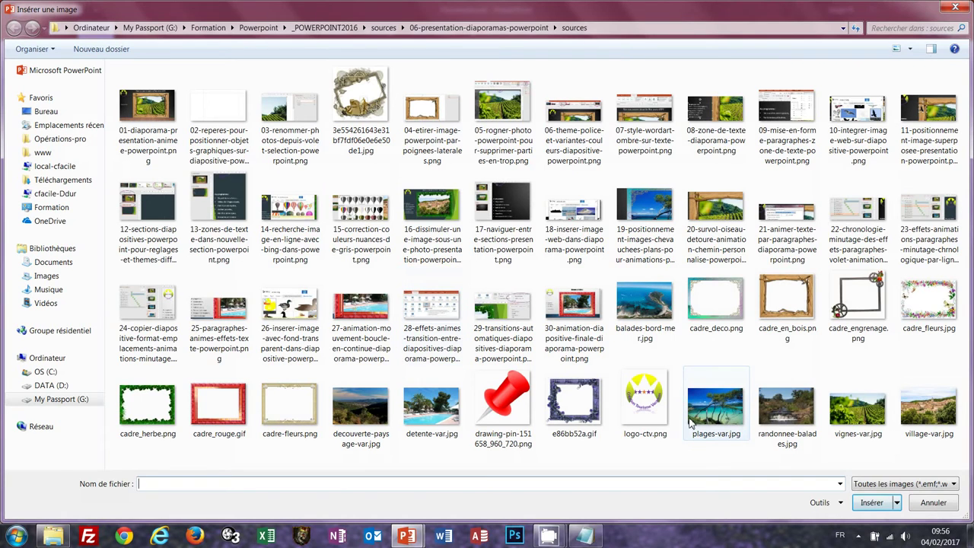
click(792, 300)
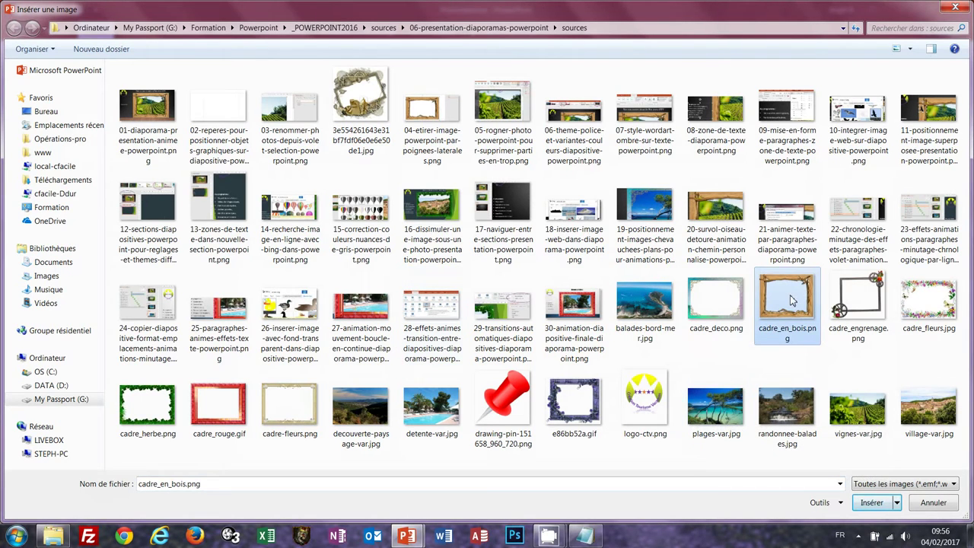
ctrl+click(647, 410)
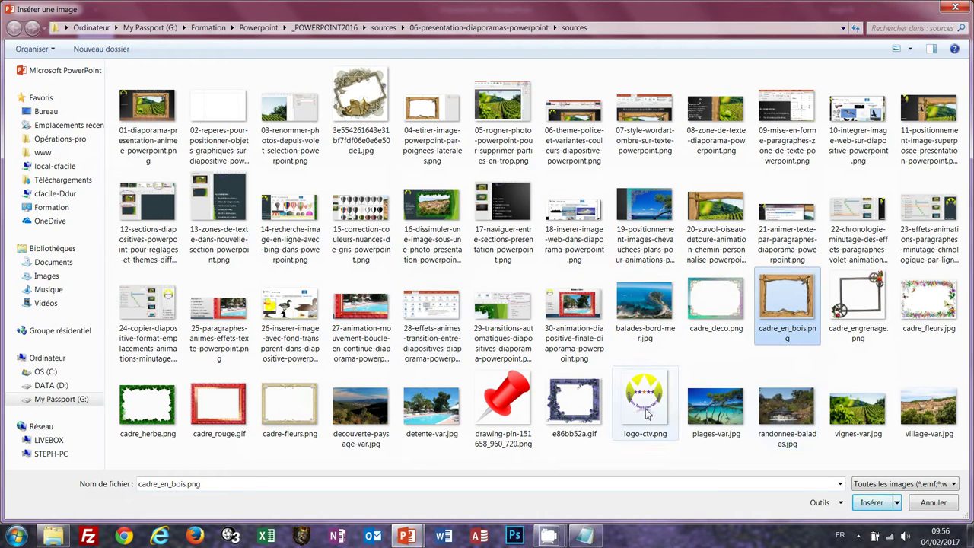
ctrl+click(858, 415)
click(871, 502)
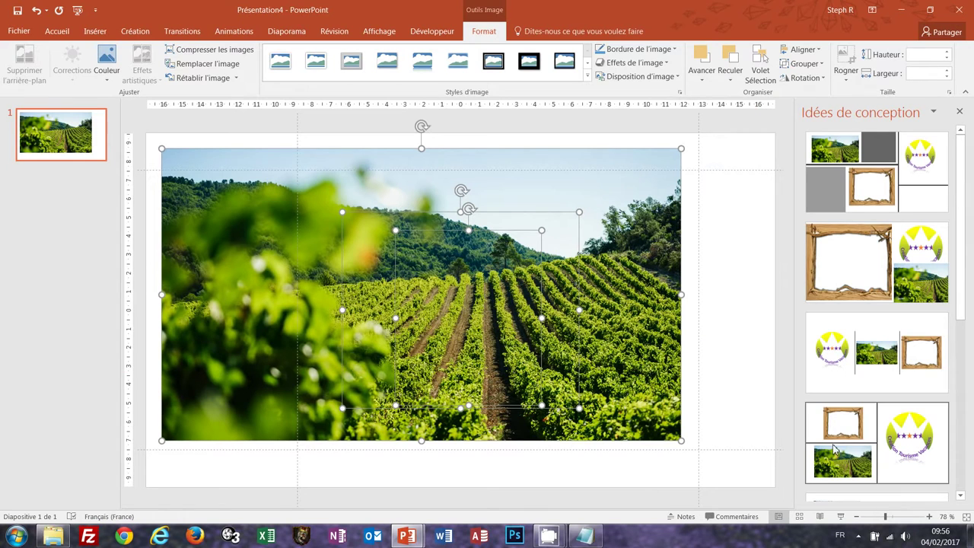
Close the Idées de conception pane and show the Selection pane listing Image 5, 4 and 3.
click(959, 113)
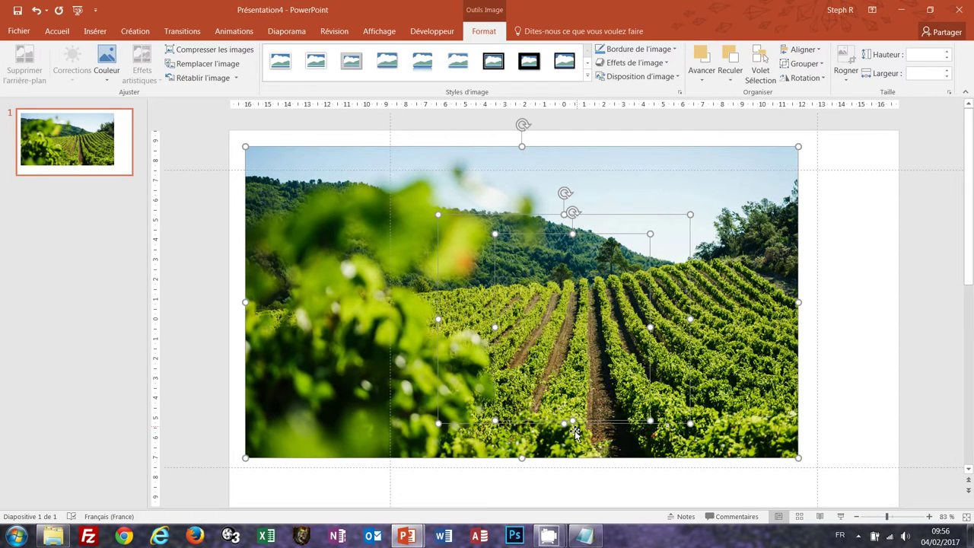
click(58, 33)
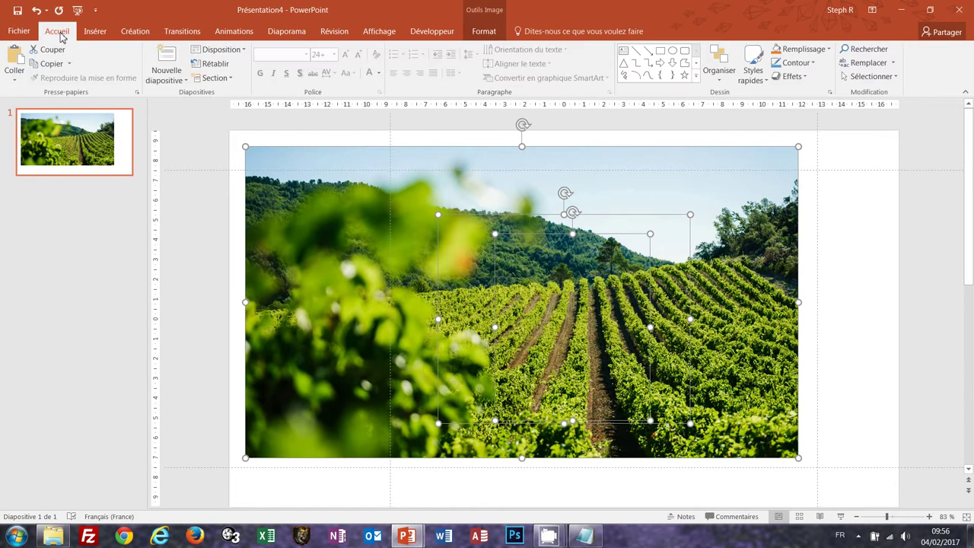
click(896, 78)
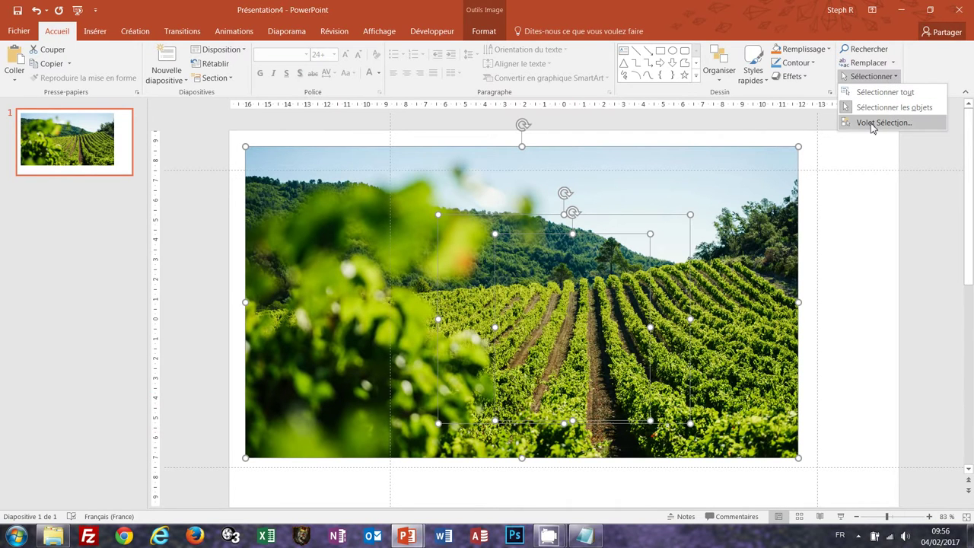
click(871, 126)
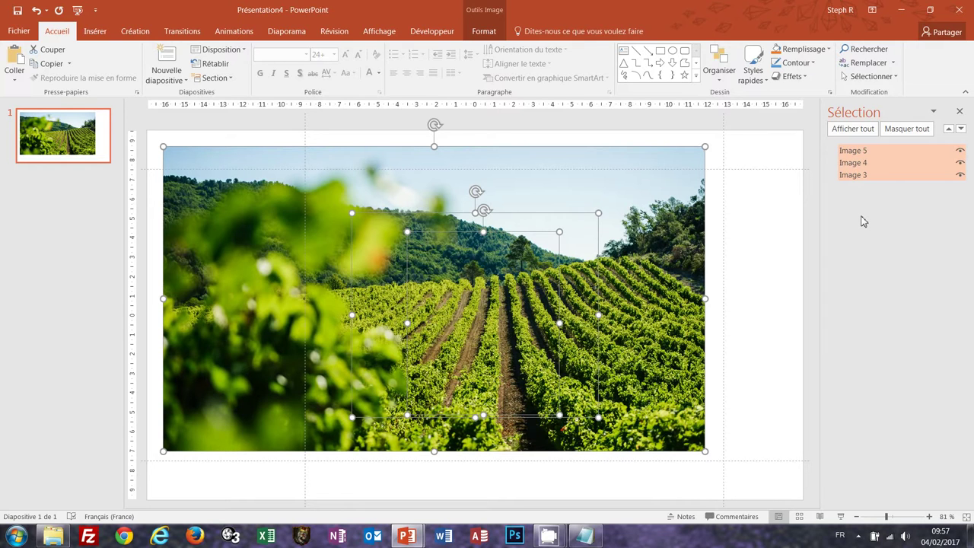
Rename Image 5 to Vignes and hide it.
click(791, 196)
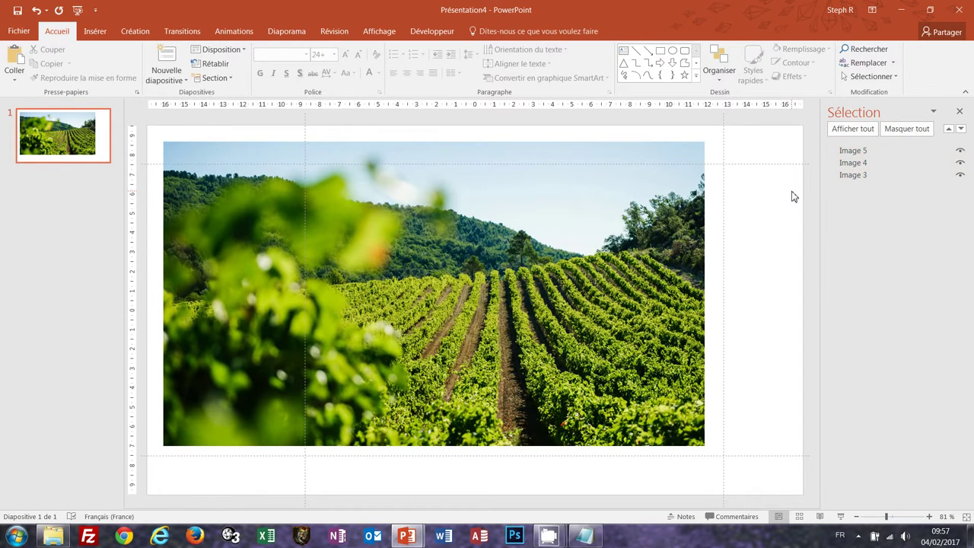
click(872, 154)
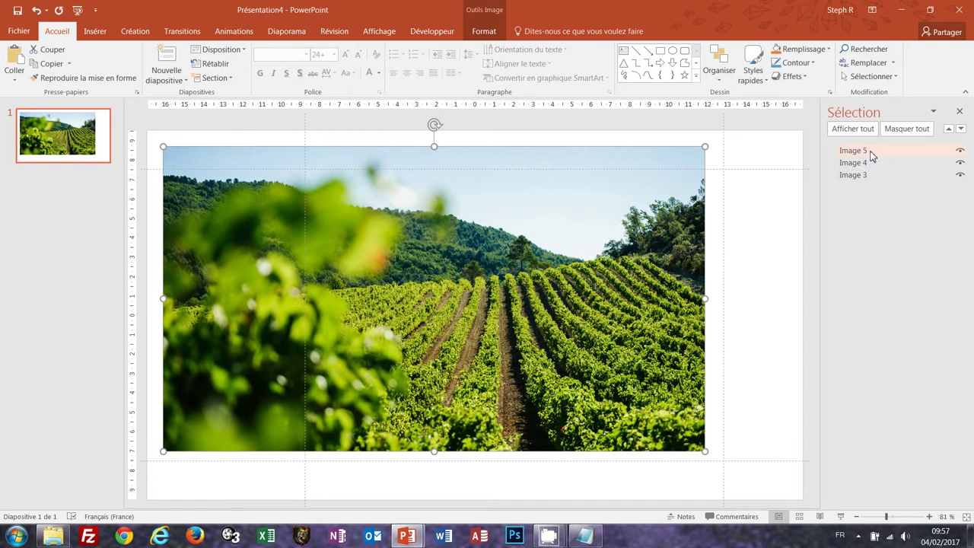
click(872, 153)
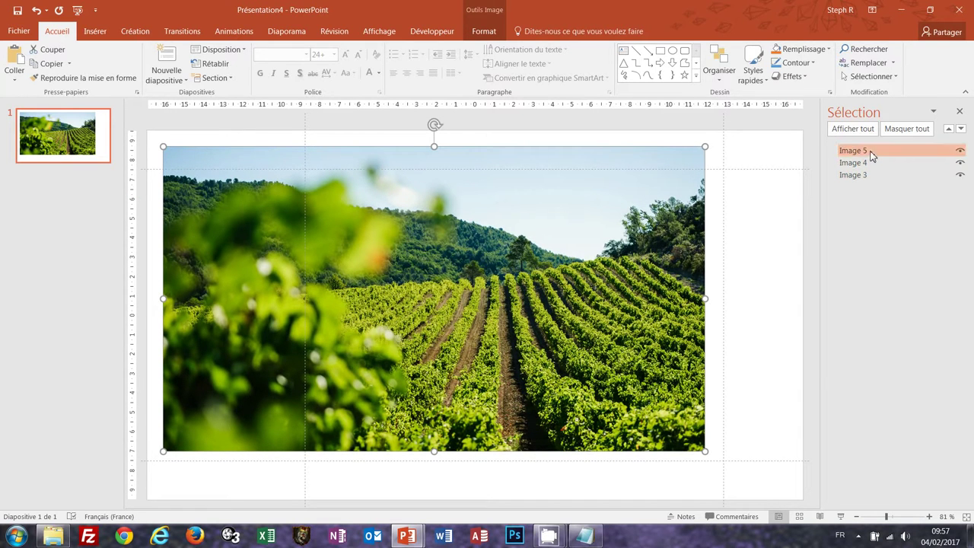
drag(885, 154, 827, 150)
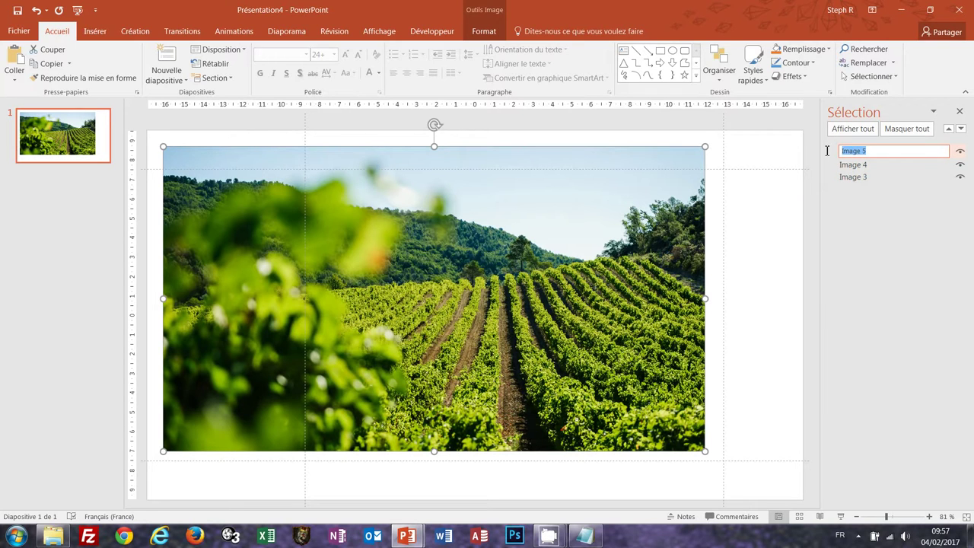
text(Vignes)
key(Return)
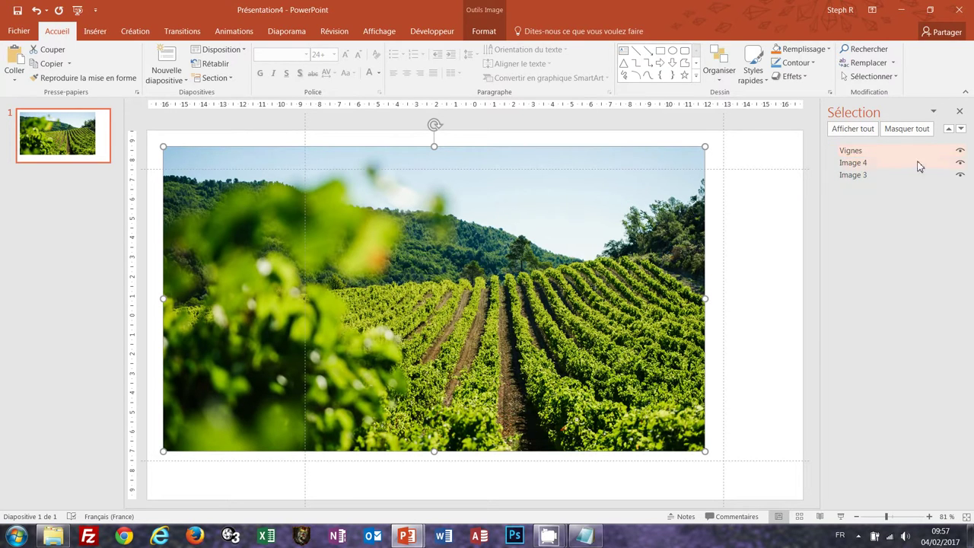
click(960, 152)
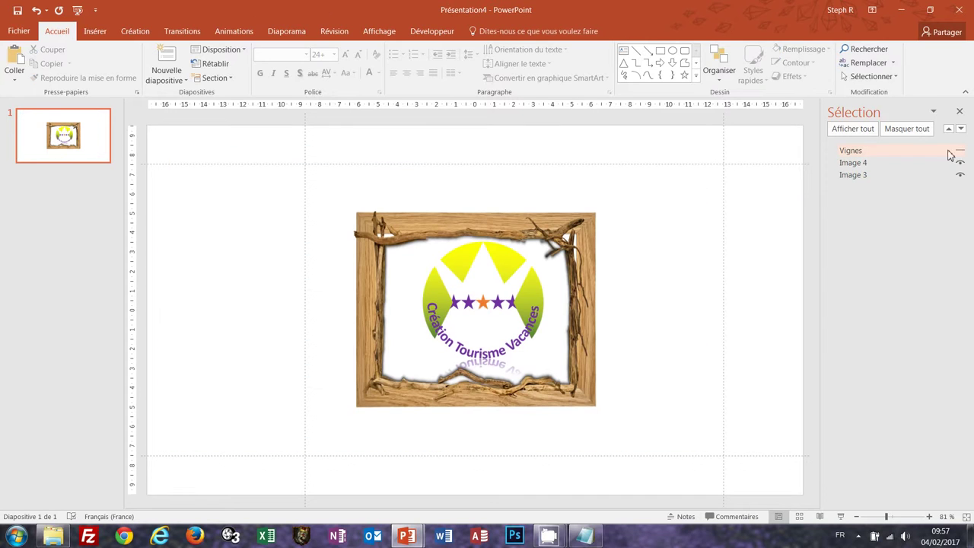
Rename Image 4 to Logo and hide it.
click(849, 167)
click(860, 167)
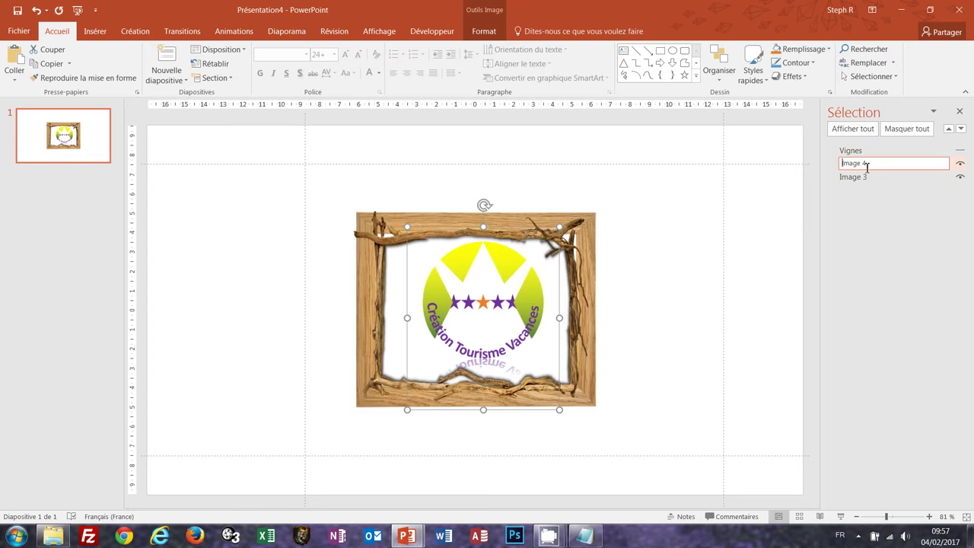
drag(888, 166, 827, 158)
text(Logo)
key(Return)
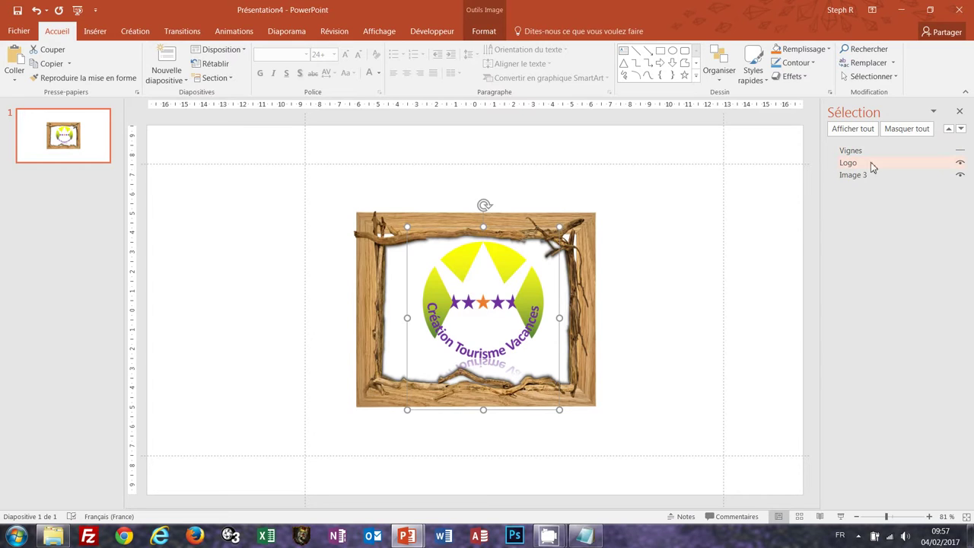
click(959, 162)
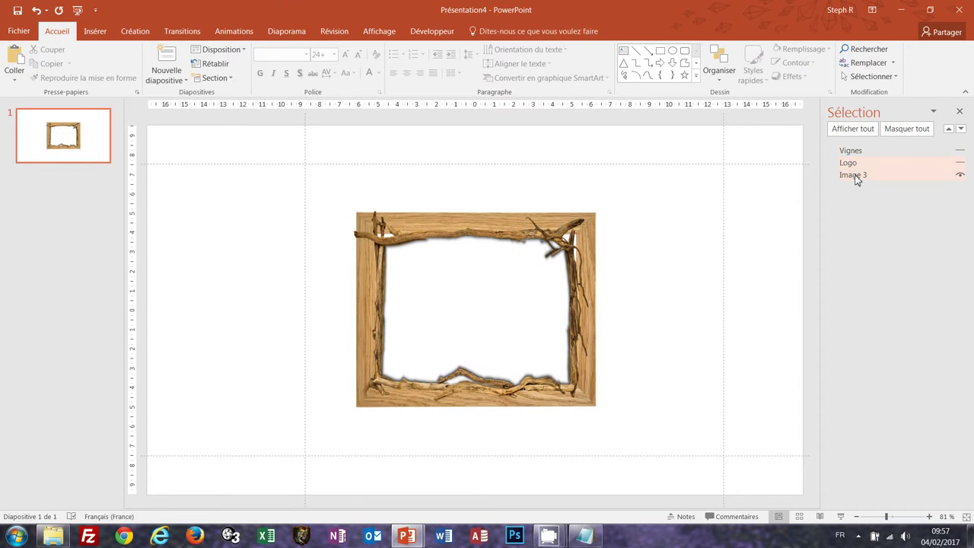
Rename Image 3 to Cadre.
click(857, 177)
click(864, 177)
drag(886, 178, 839, 176)
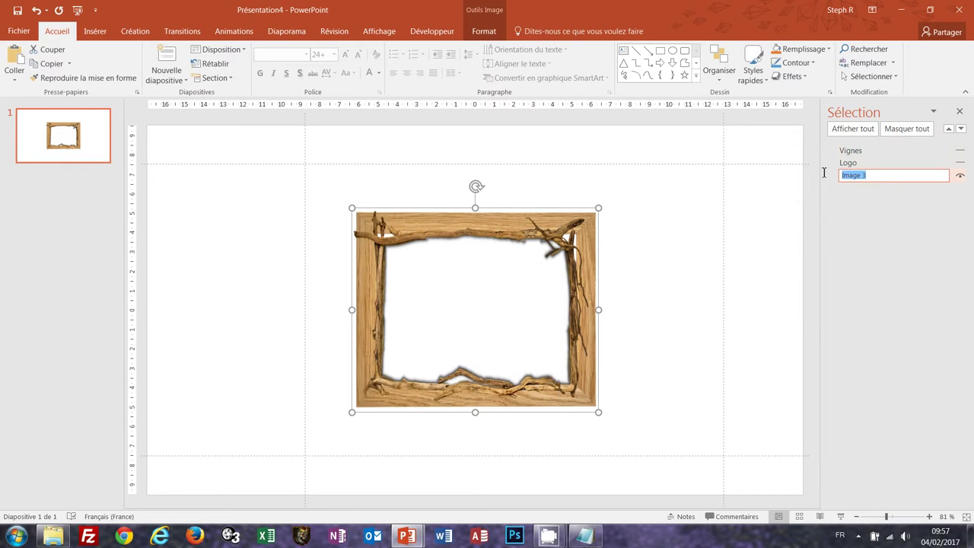
text(Cadre)
key(Return)
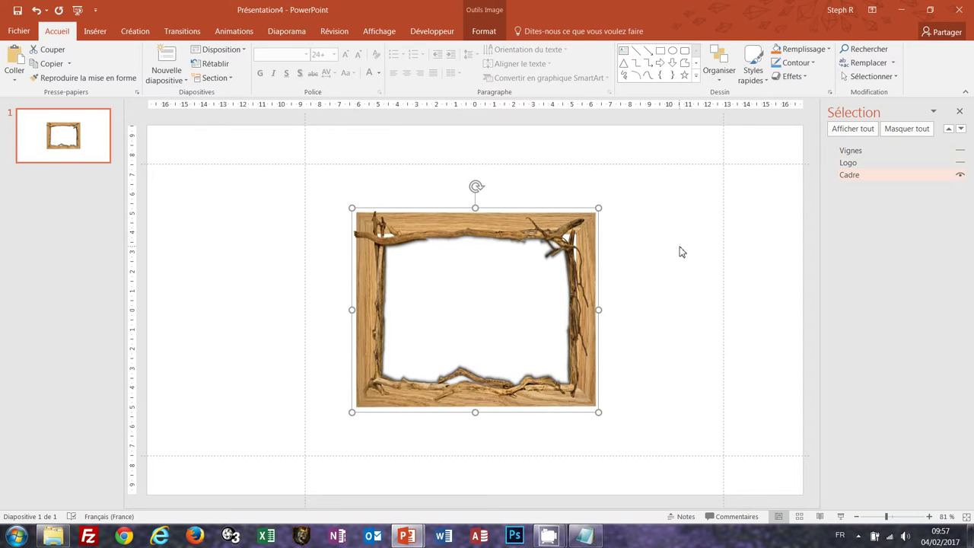
Move the Cadre frame and stretch its top-left corner and left edge to fill the guides.
drag(586, 274, 711, 327)
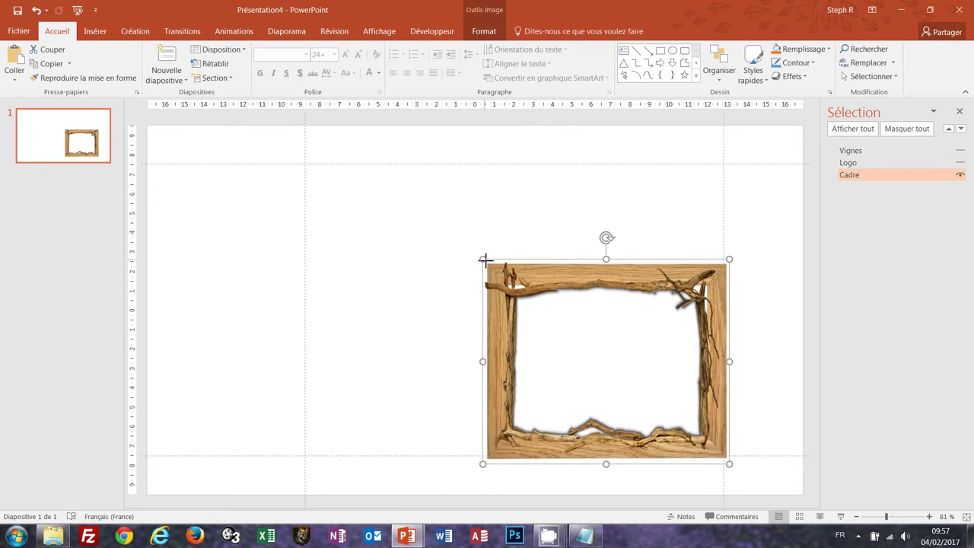
drag(482, 258, 359, 235)
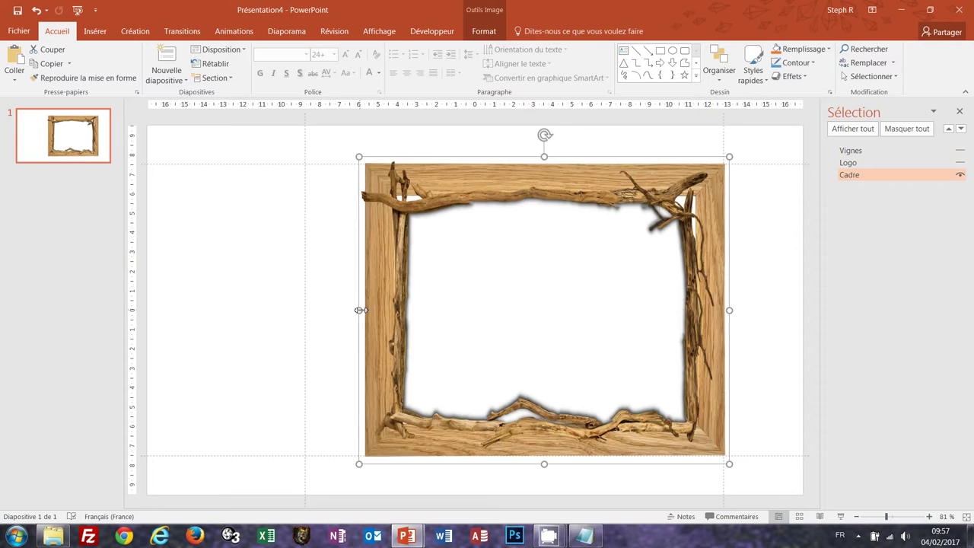
drag(360, 310, 297, 310)
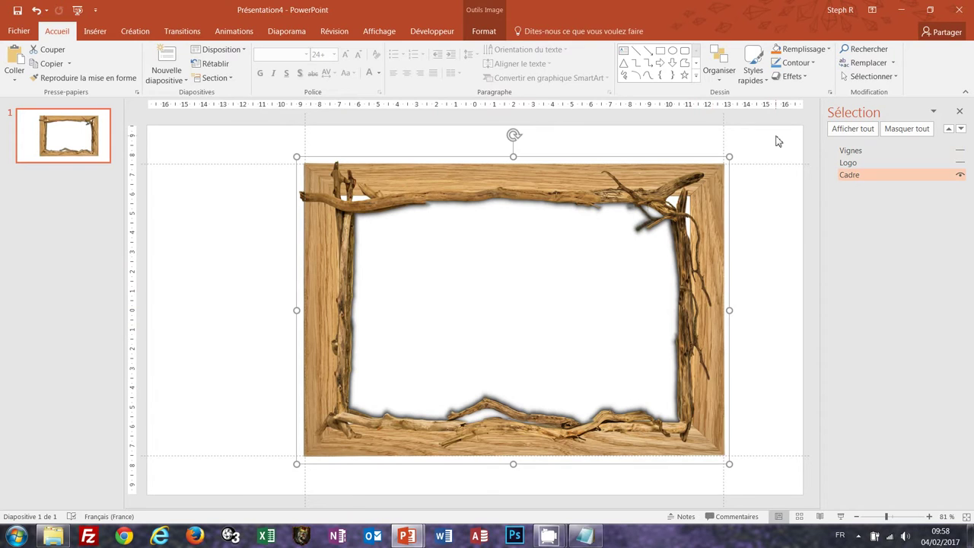
click(778, 141)
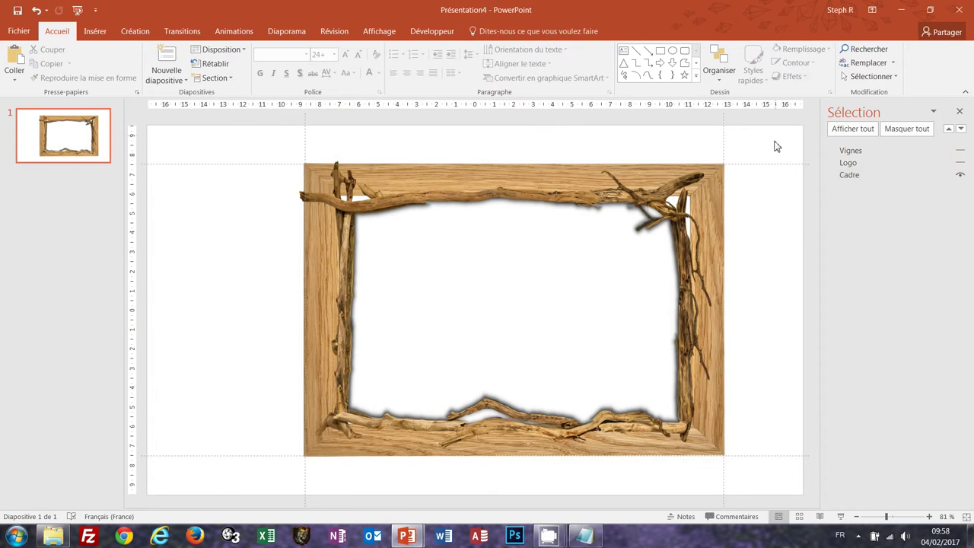
Unhide Vignes and resize it over the frame to 15,06 × 26,78 cm.
click(864, 150)
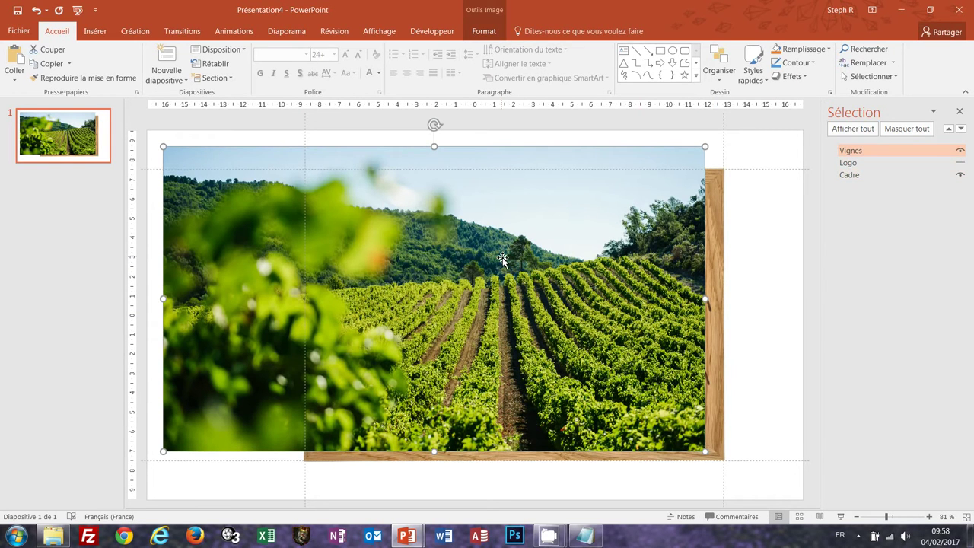
drag(503, 259, 520, 263)
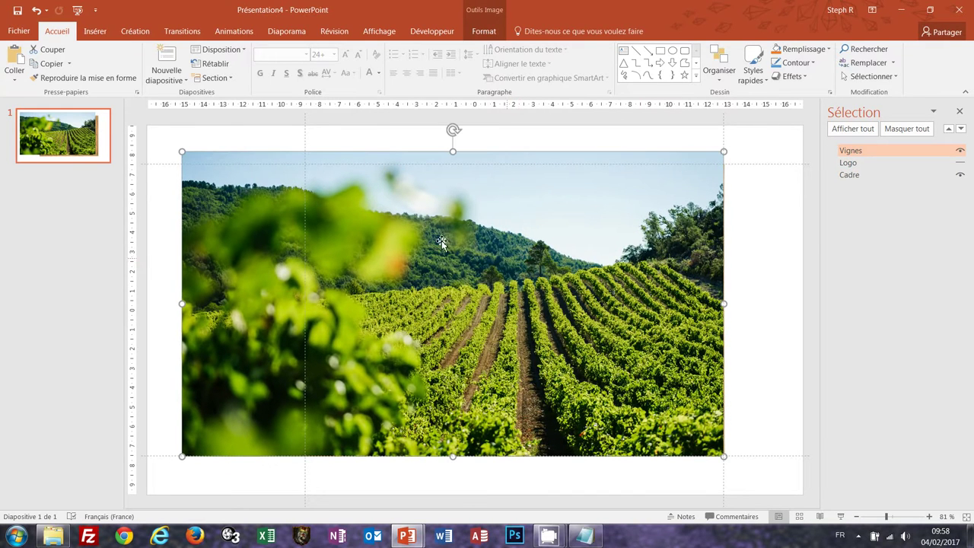
drag(181, 151, 212, 163)
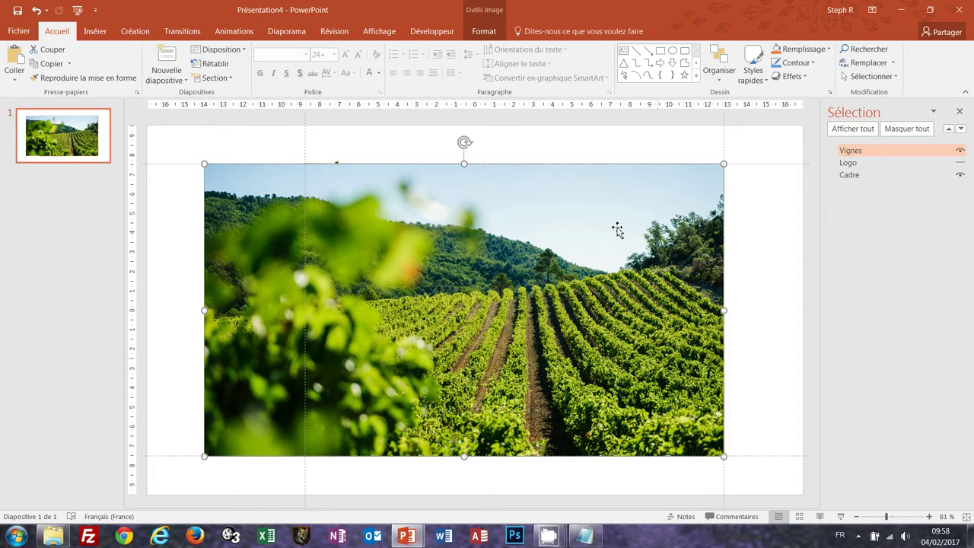
click(484, 35)
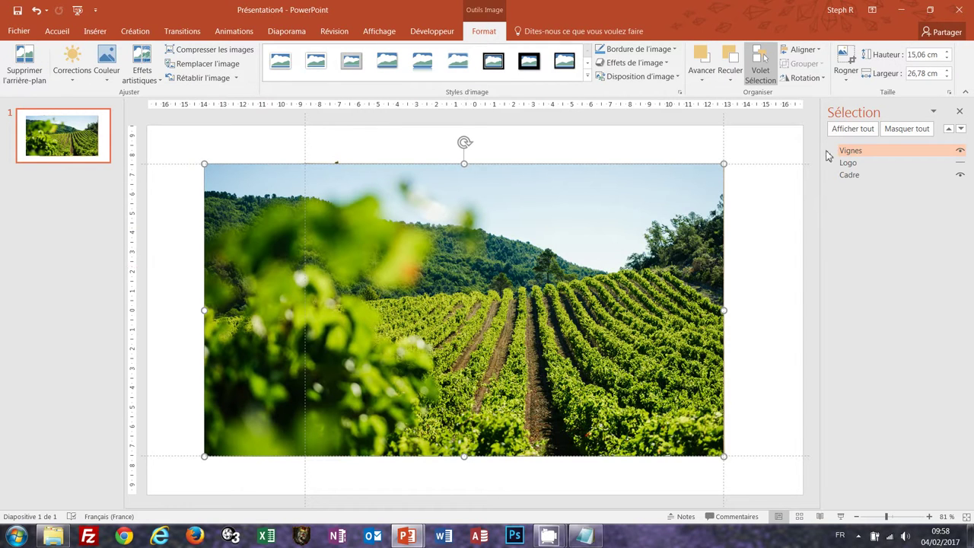
Crop the vineyard photo's left side to the frame's edge, leaving it 15,06 × 21,6 cm.
click(843, 60)
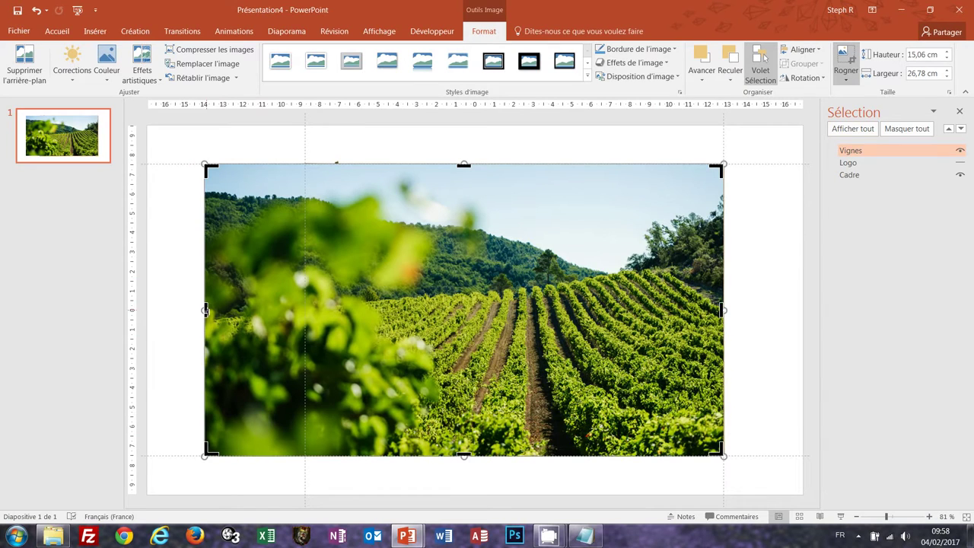
drag(206, 310, 256, 310)
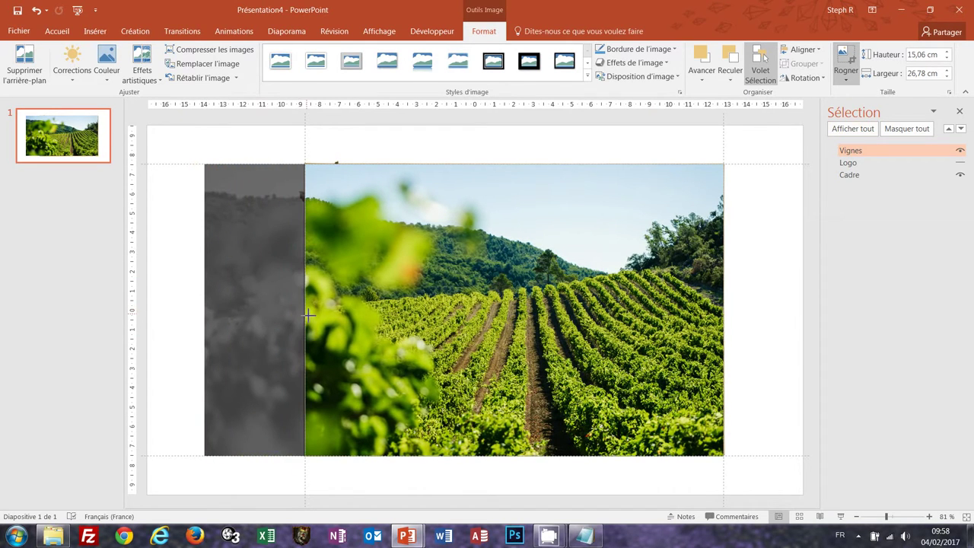
drag(263, 311, 306, 310)
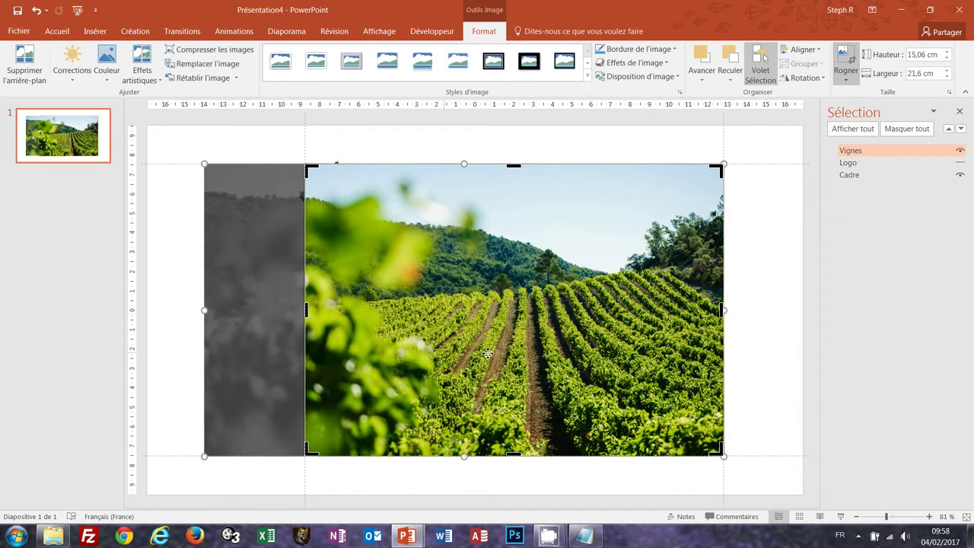
click(845, 61)
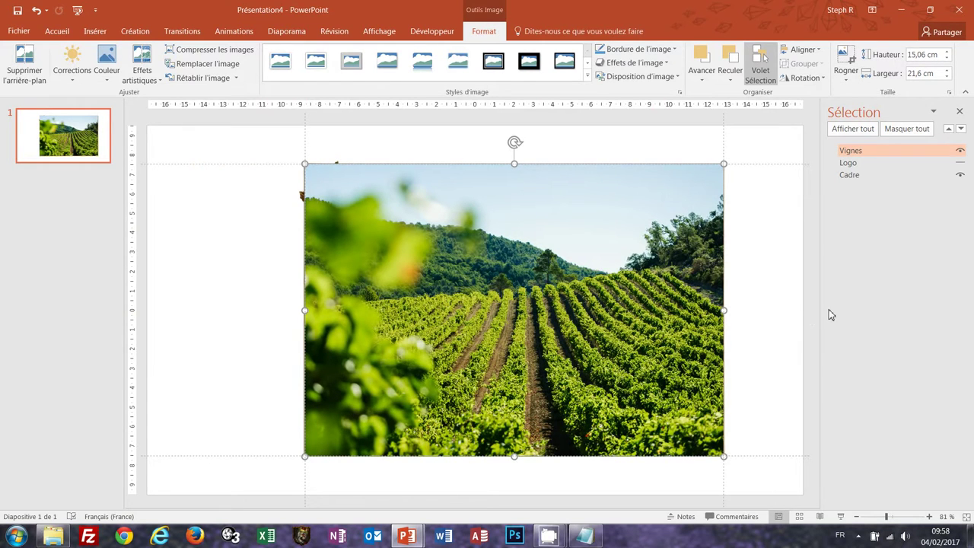
Send the Vignes photo back two layers so it sits behind the Cadre frame.
click(864, 151)
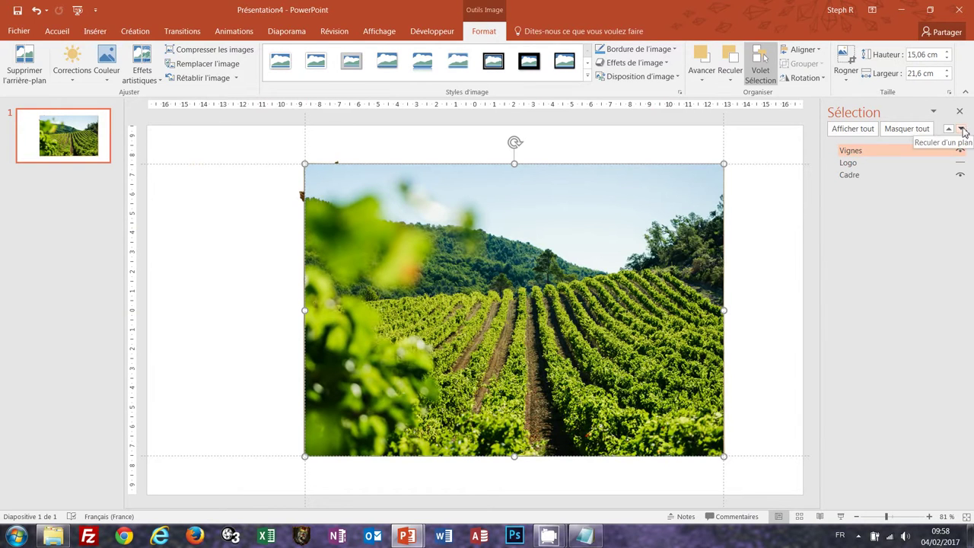
click(961, 129)
click(961, 129)
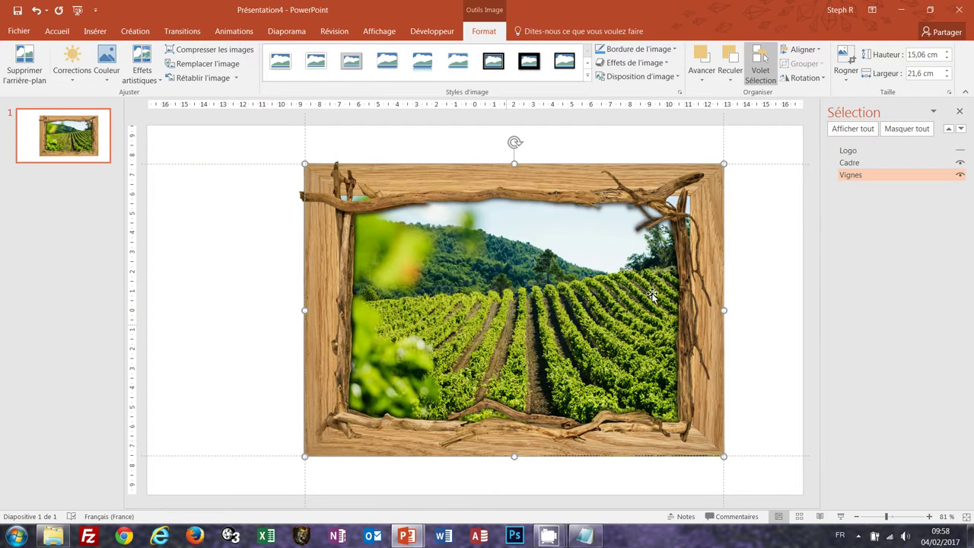
Unhide the logo, set its width to 5 cm and move it to the top-left corner.
click(847, 156)
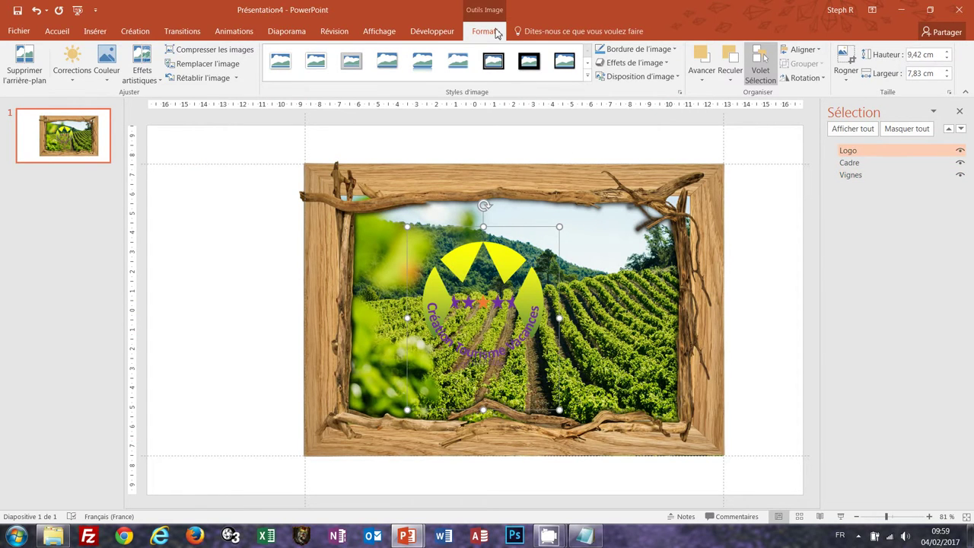
click(922, 73)
text(5)
key(Return)
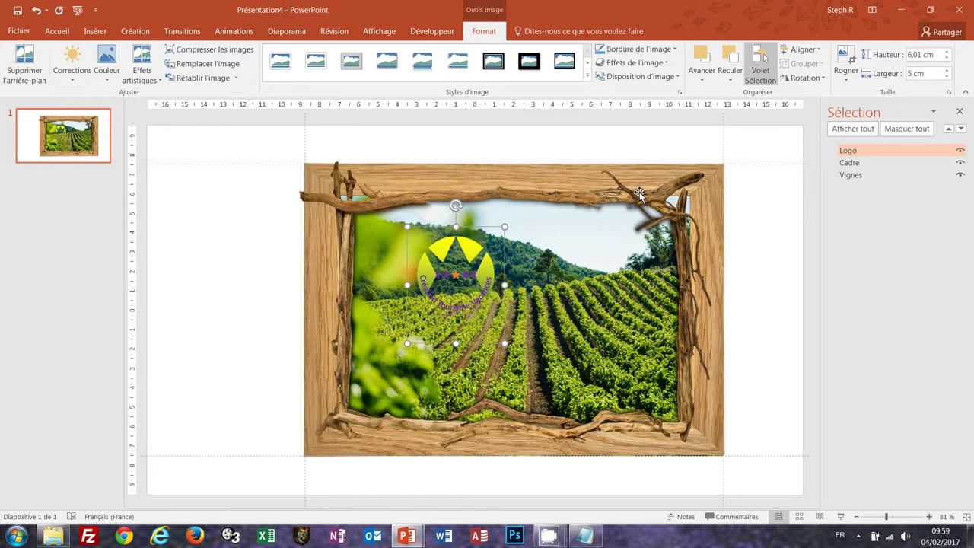
mouse_move(479, 258)
mouse_down()
mouse_move(238, 175)
mouse_move(225, 152)
mouse_up()
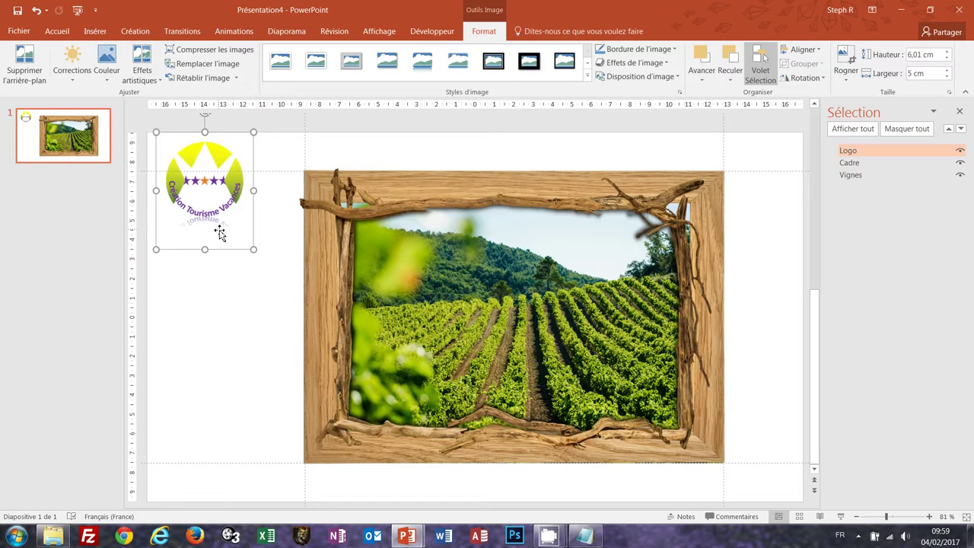
click(135, 32)
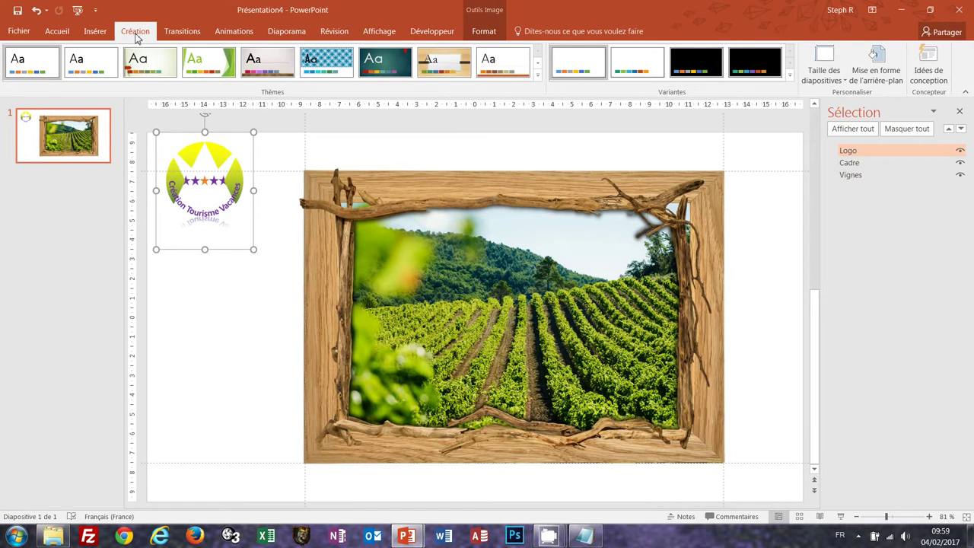
Apply the Galerie theme with its dark grey colour variant to the slide.
click(286, 73)
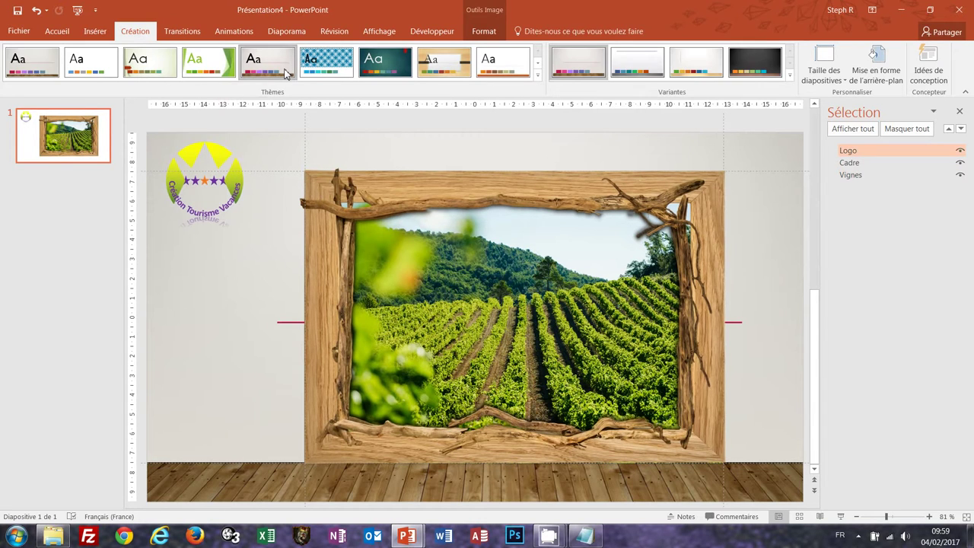
click(761, 72)
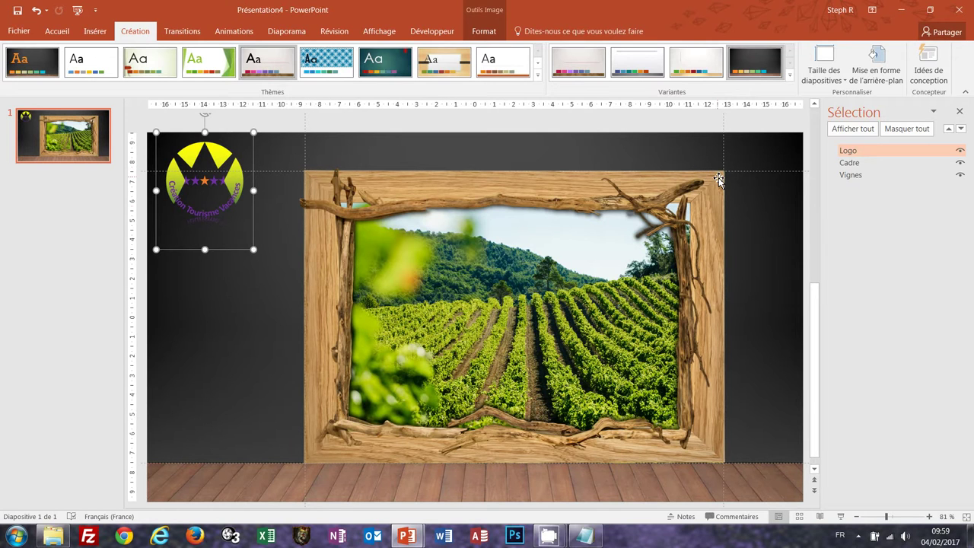
click(57, 34)
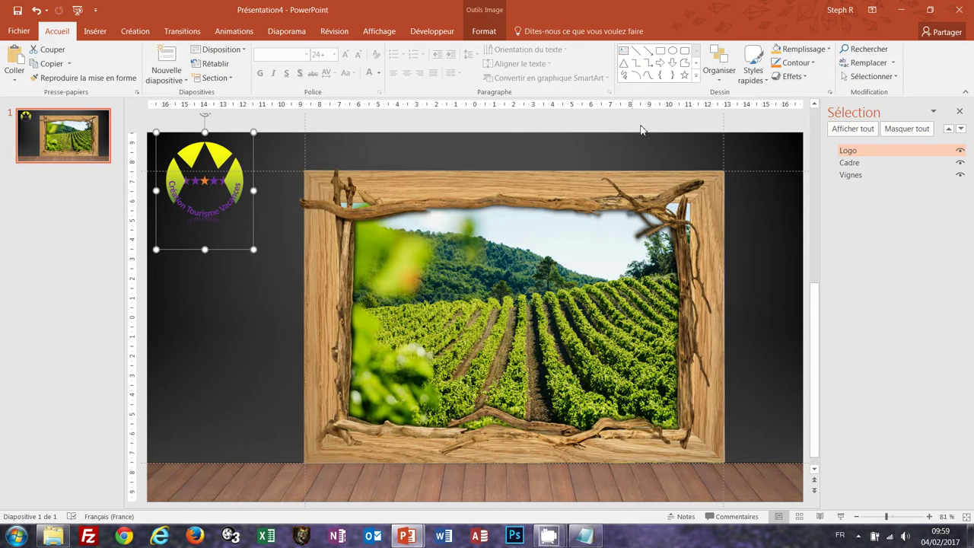
Draw a text box across the slide top and type 'Vos vacances dans le Var avec CTV'.
click(625, 52)
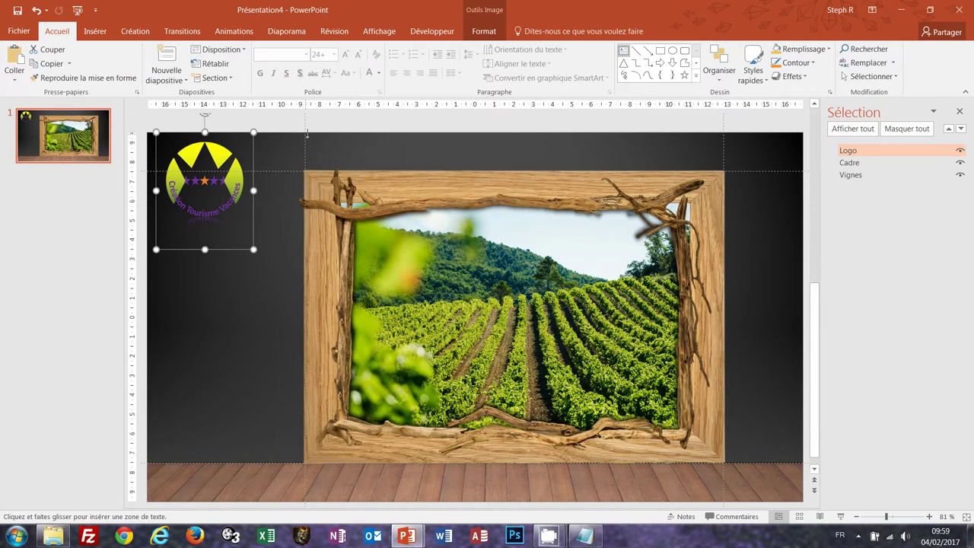
drag(306, 133, 662, 167)
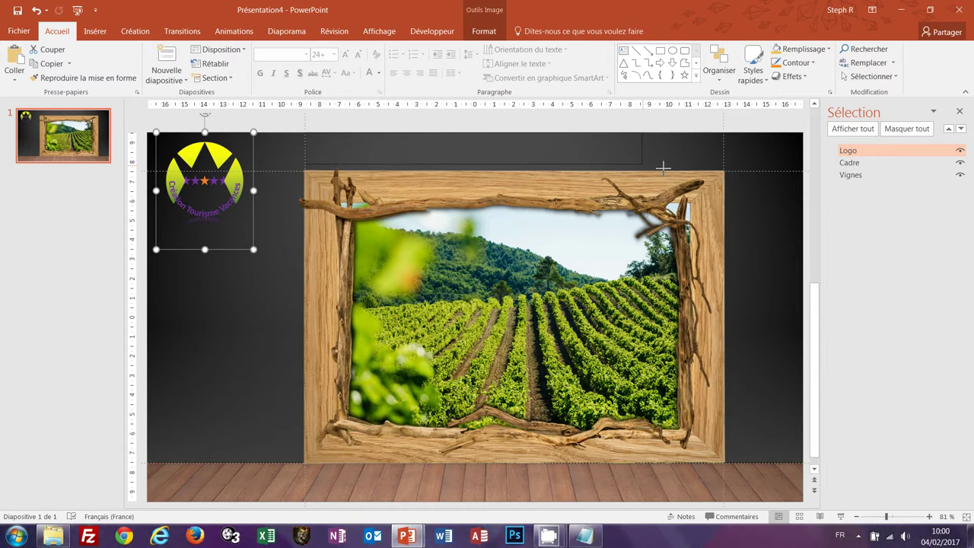
key(Escape)
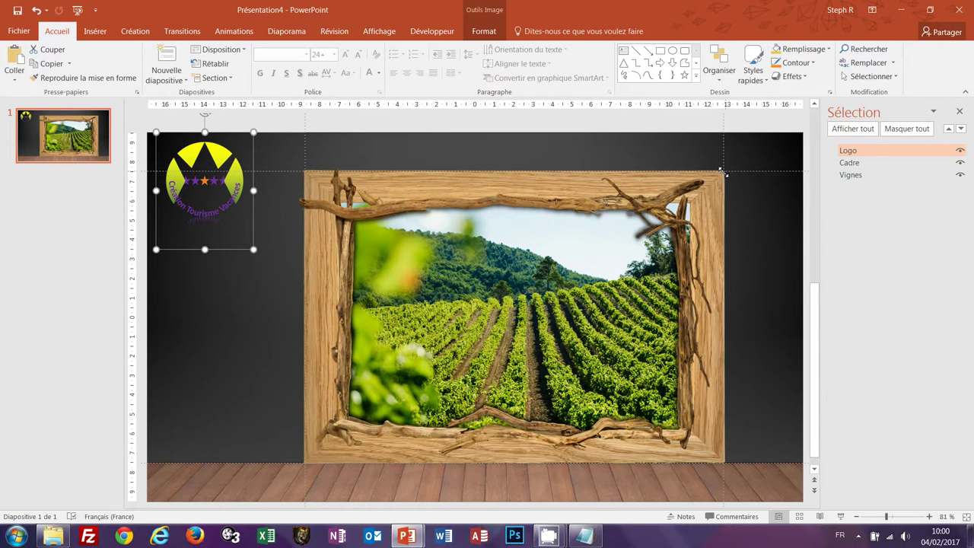
drag(723, 173, 724, 172)
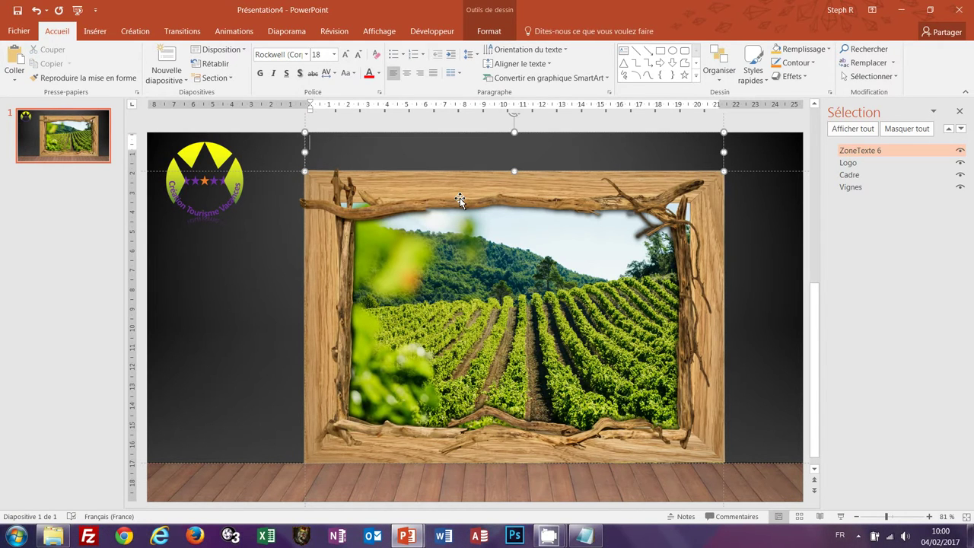
text(V)
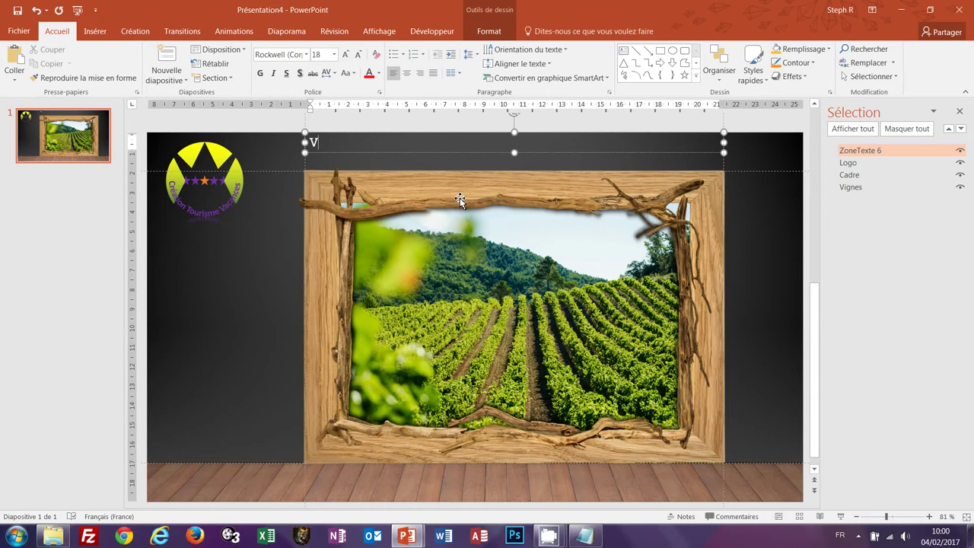
text(os vacances)
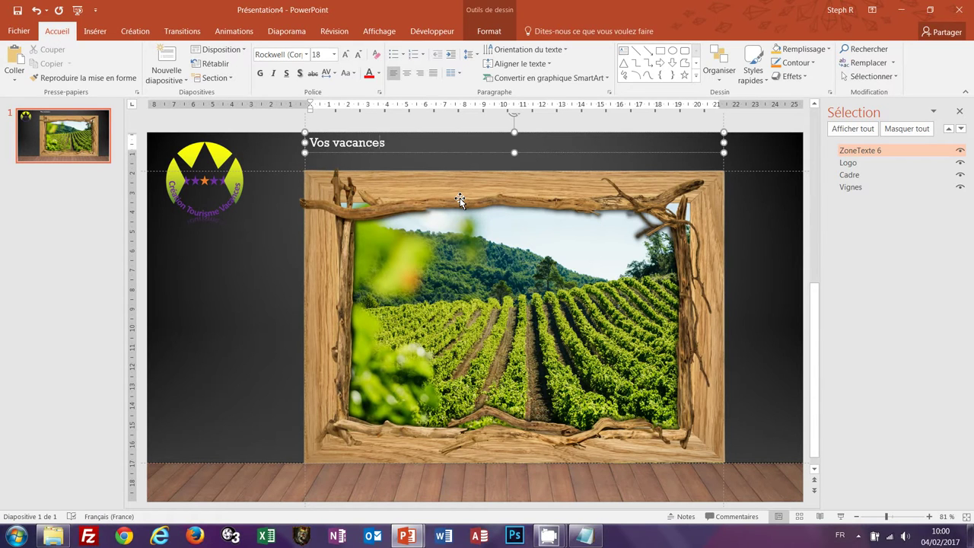
text( dans le )
text(Var avec )
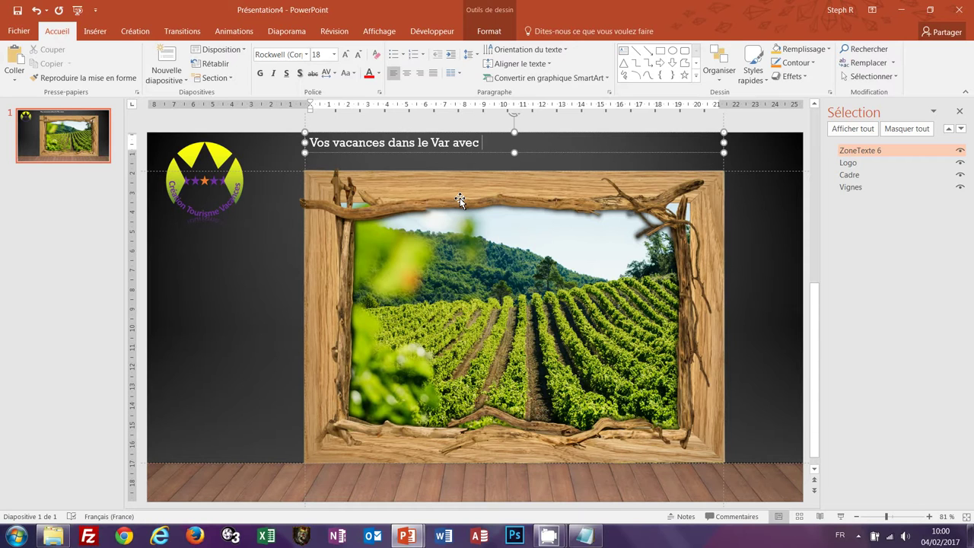
text(CTV)
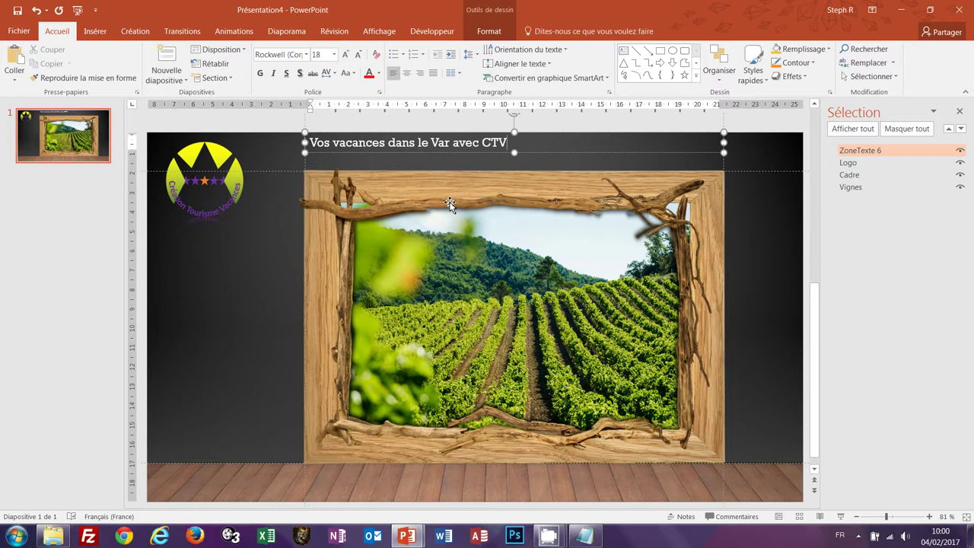
Set the title text to size 30 and centre it.
key(ctrl+a)
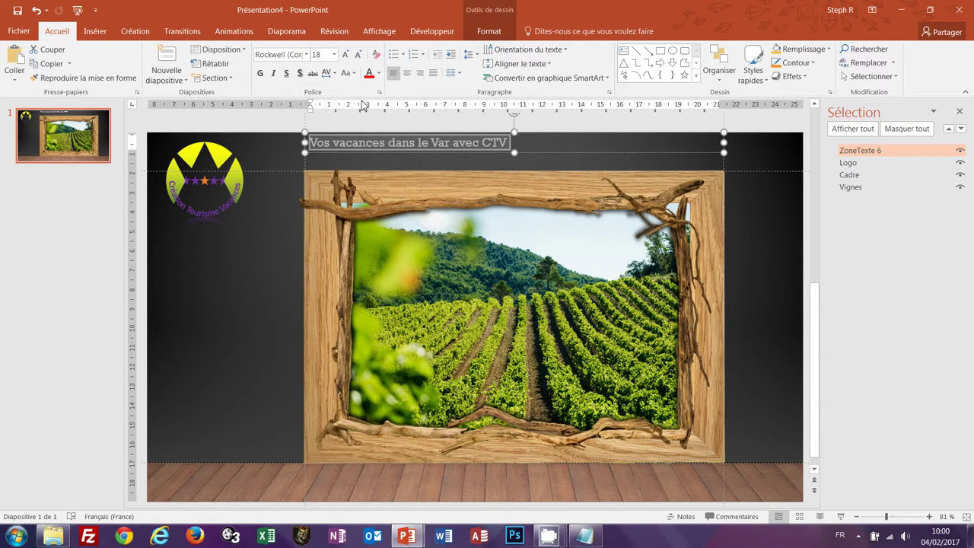
click(322, 54)
text(30)
key(Return)
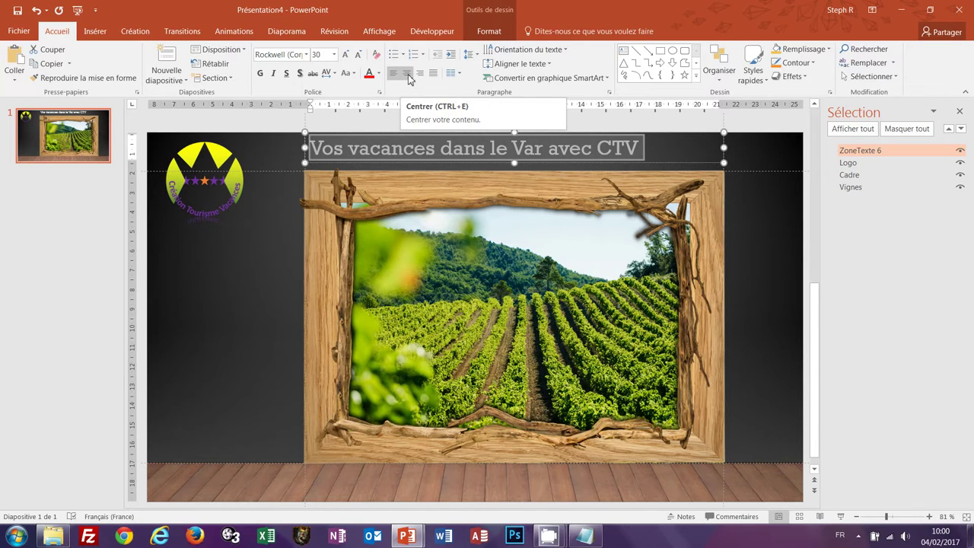
click(408, 74)
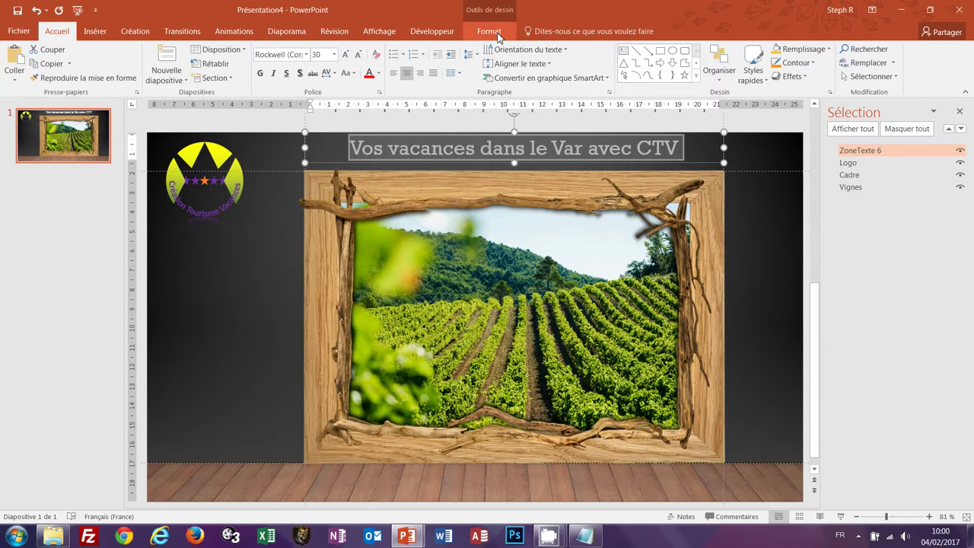
Give the title a white, outlined, shadowed WordArt lettering style.
click(499, 38)
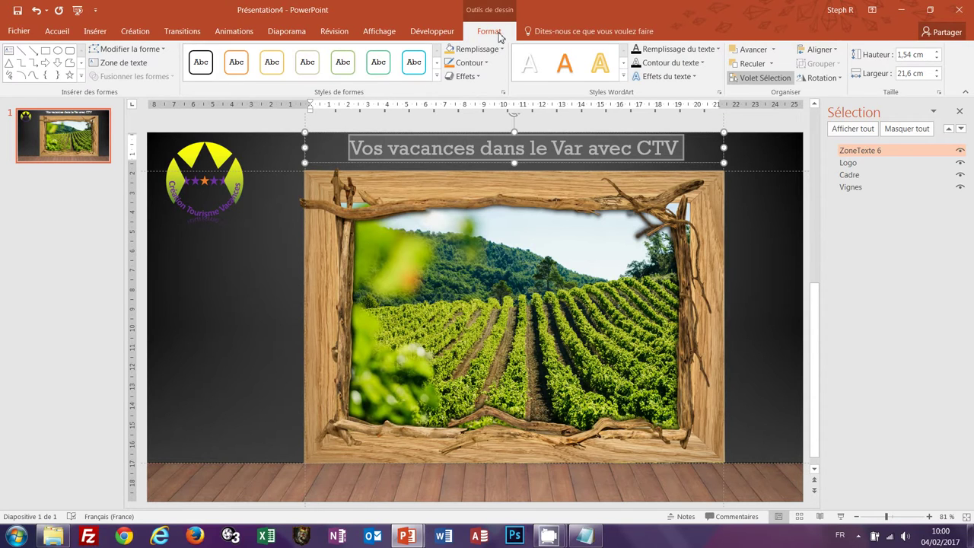
click(623, 63)
click(625, 66)
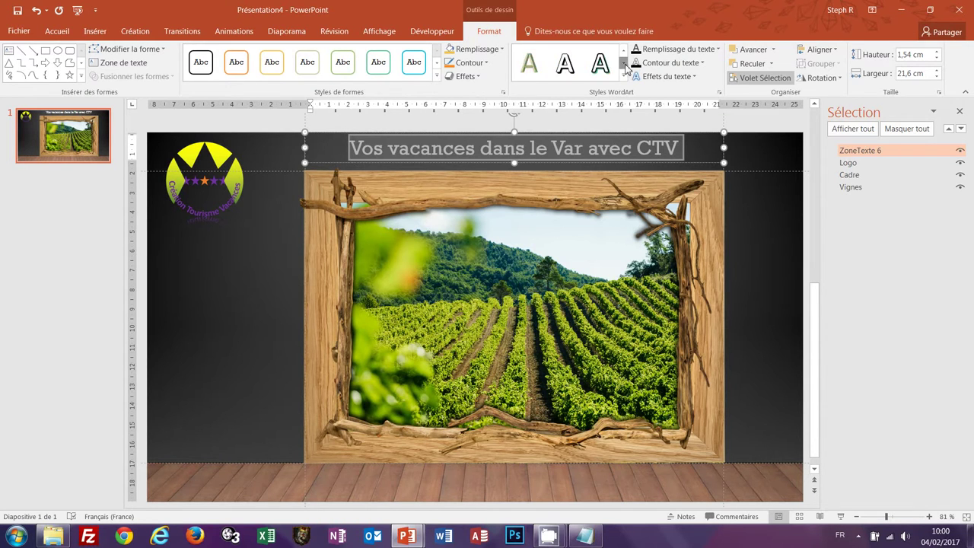
click(564, 70)
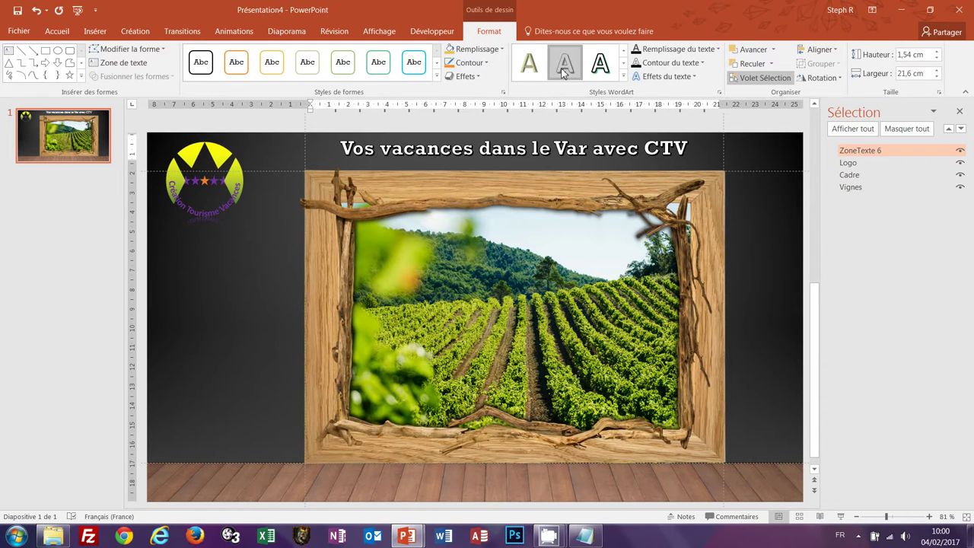
click(742, 138)
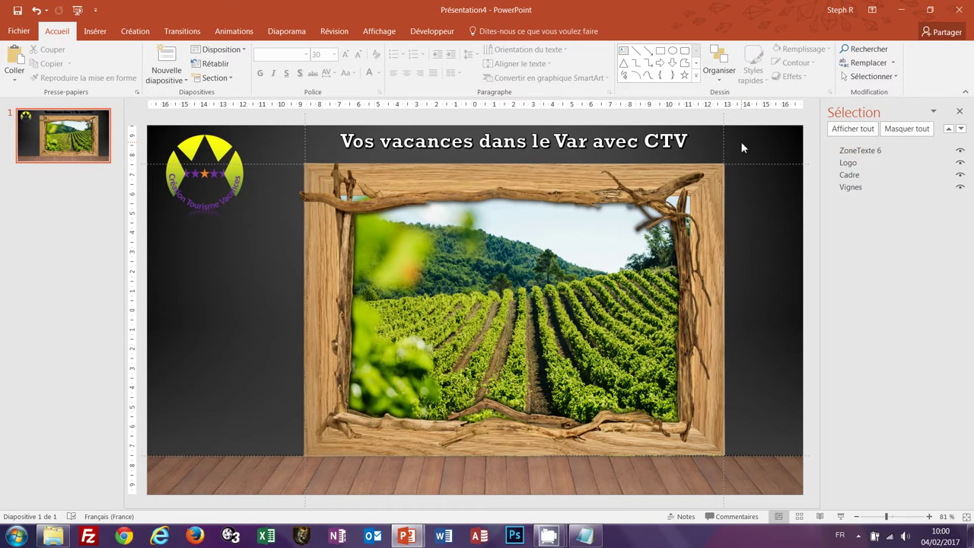
Rename the title object from ZoneTexte 6 to Titre in the Selection pane.
click(534, 143)
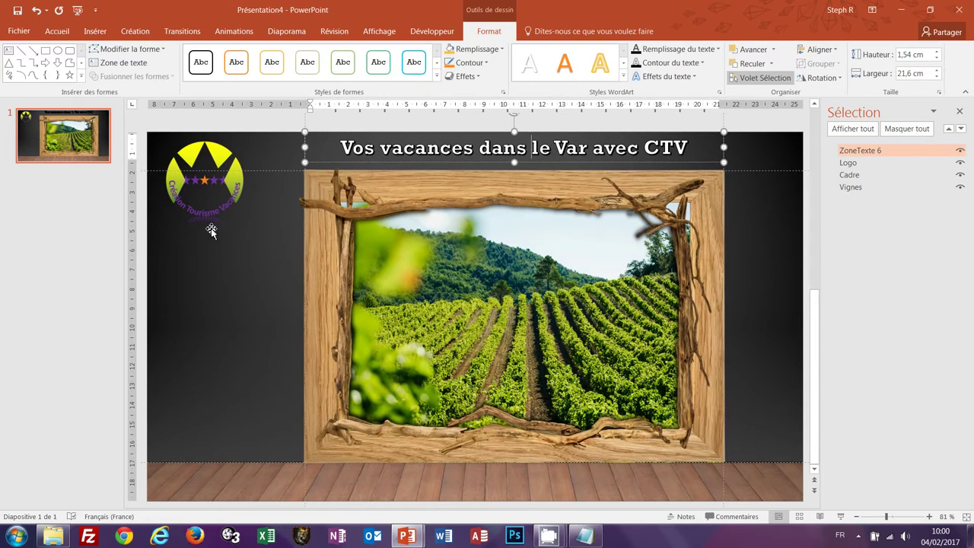
click(877, 151)
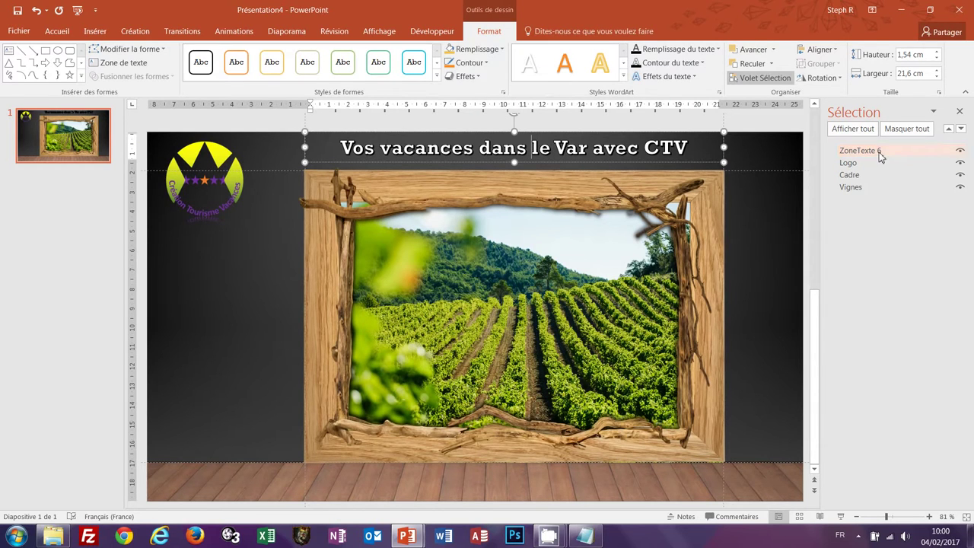
drag(880, 150, 833, 152)
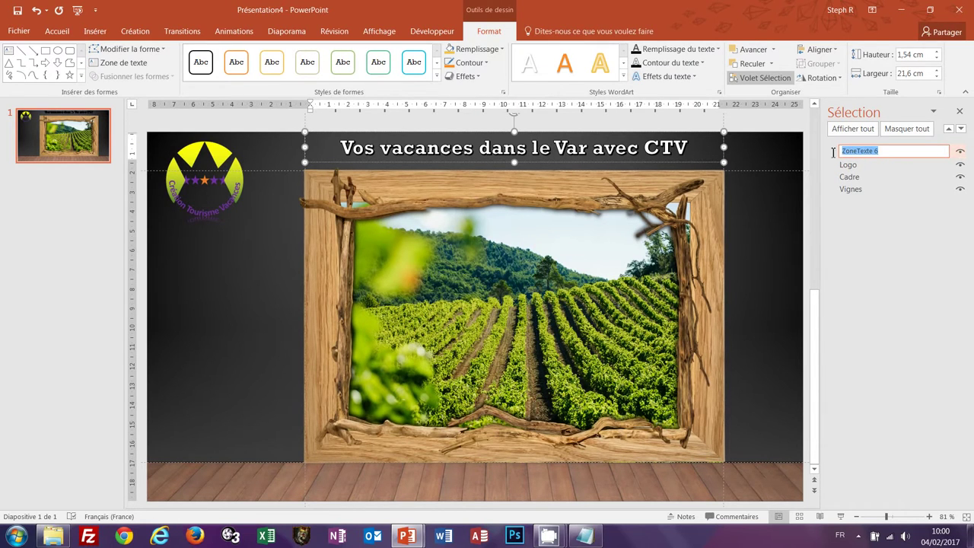
text(Titre)
key(Return)
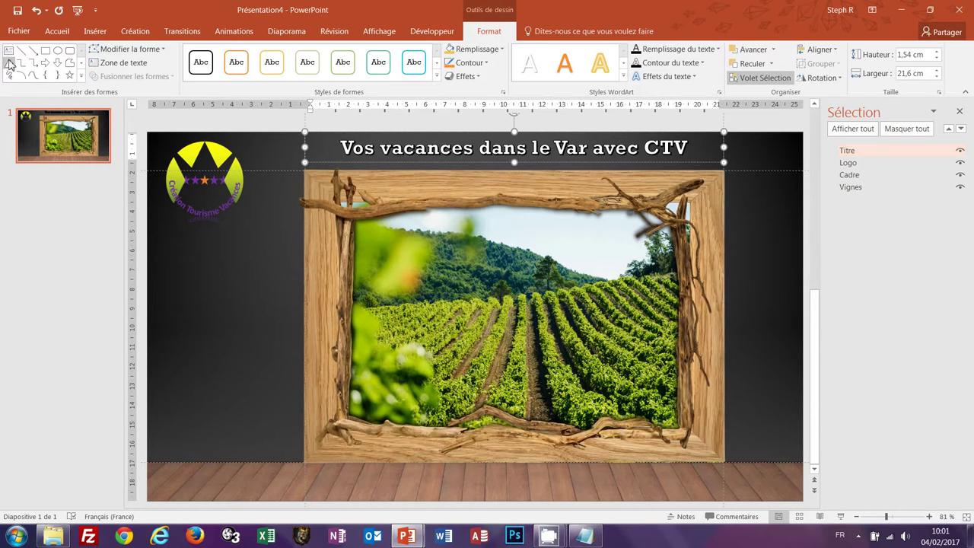
Draw an empty text box left of the photo, then select presentation-finale.ppsx's programme list and bring up Notepad.
click(8, 51)
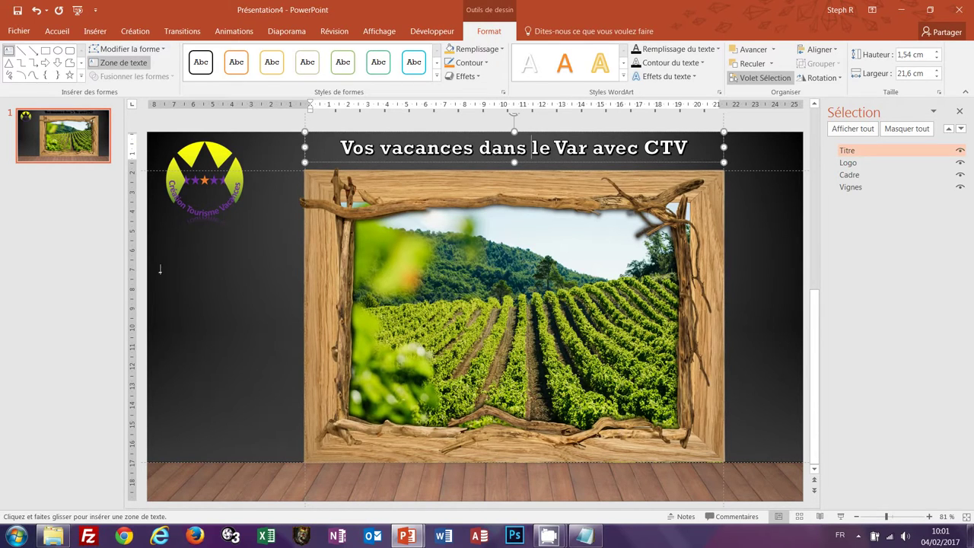
mouse_move(149, 268)
mouse_down()
mouse_move(286, 439)
mouse_move(304, 445)
mouse_up()
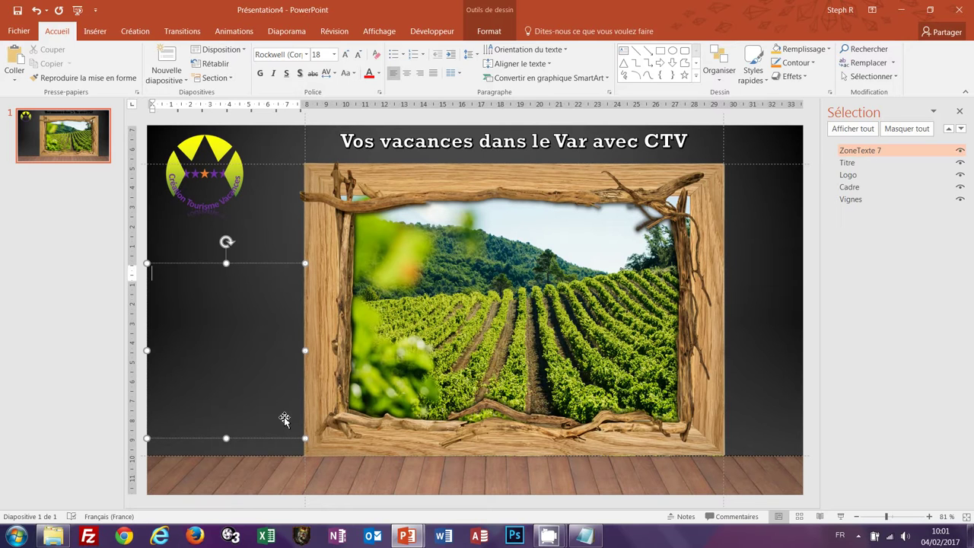
mouse_move(411, 541)
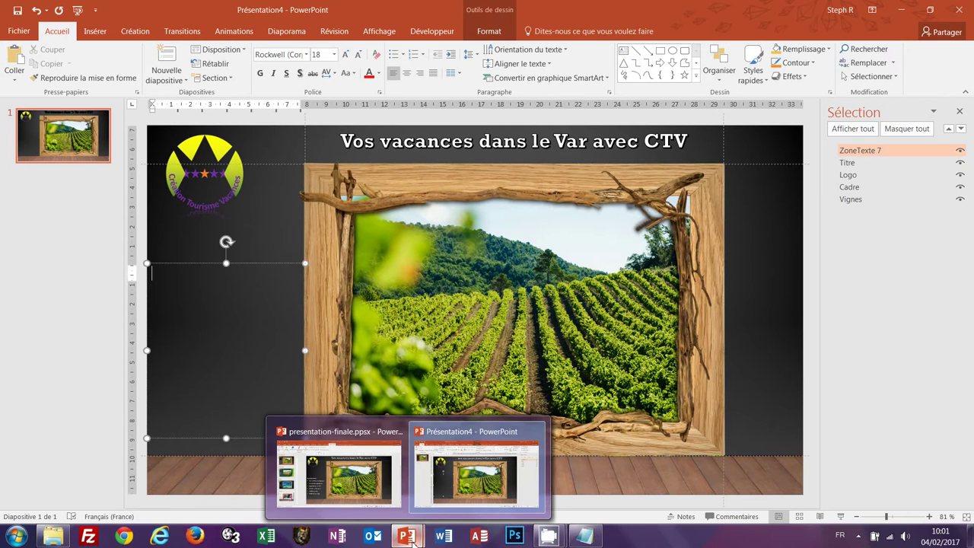
click(354, 477)
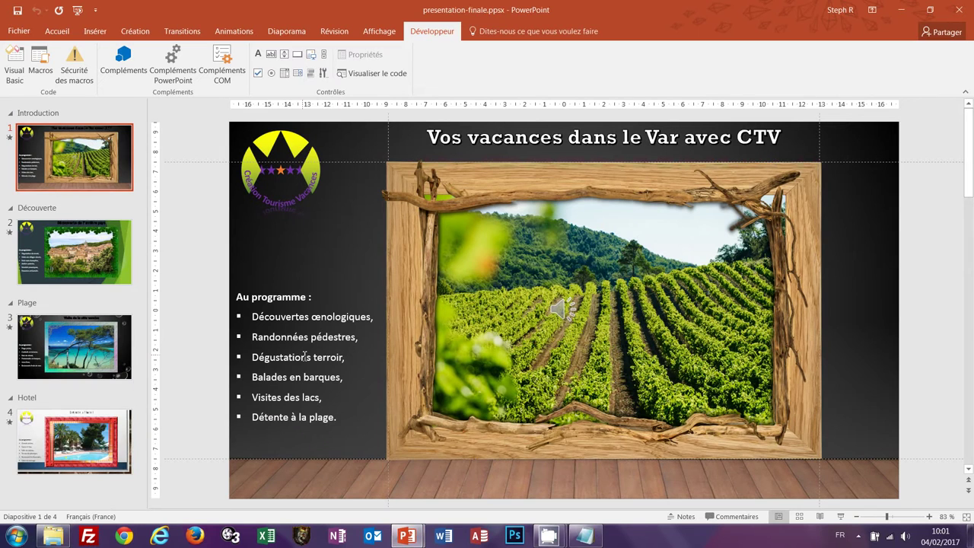
click(270, 356)
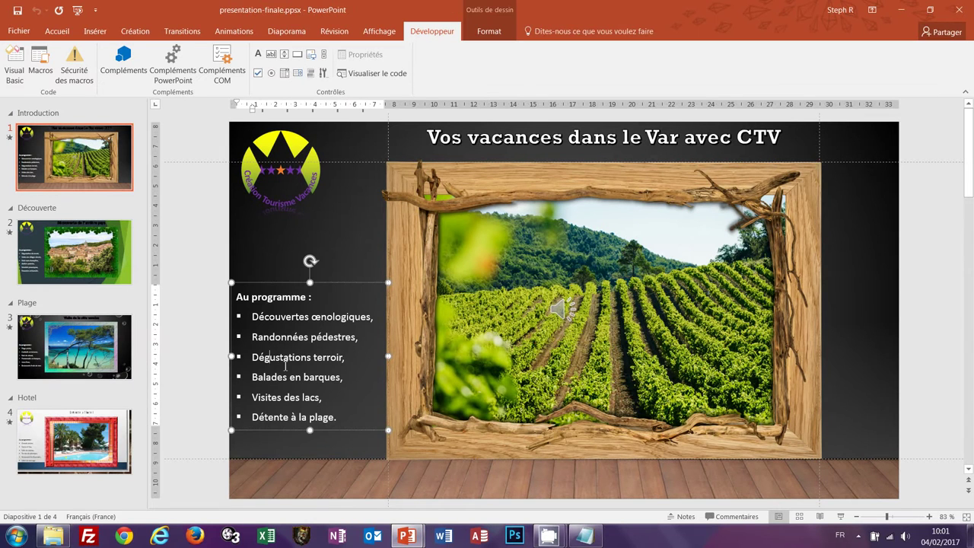
key(ctrl+a)
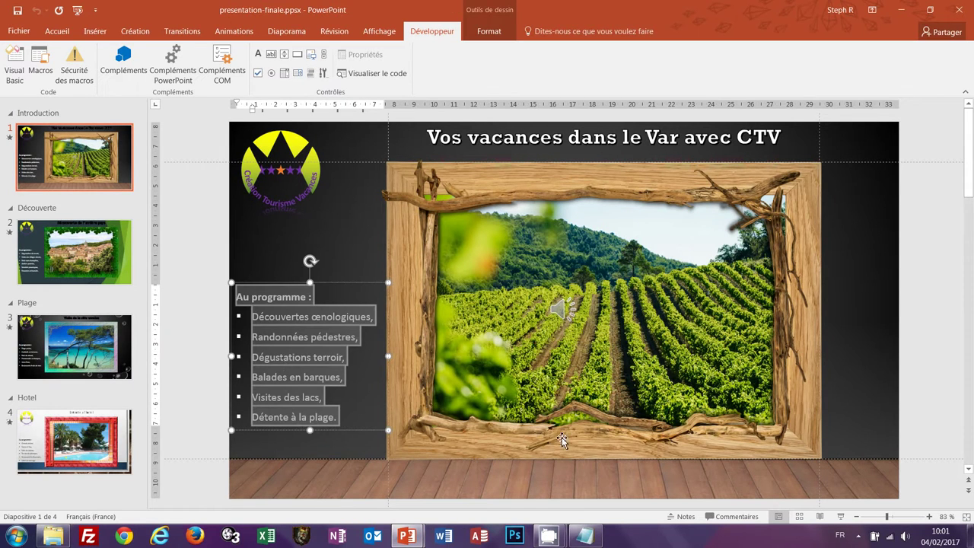
click(584, 536)
In Notepad, remove the trailing empty line and select the whole programme list.
key(ctrl+End)
key(ctrl+shift+Left)
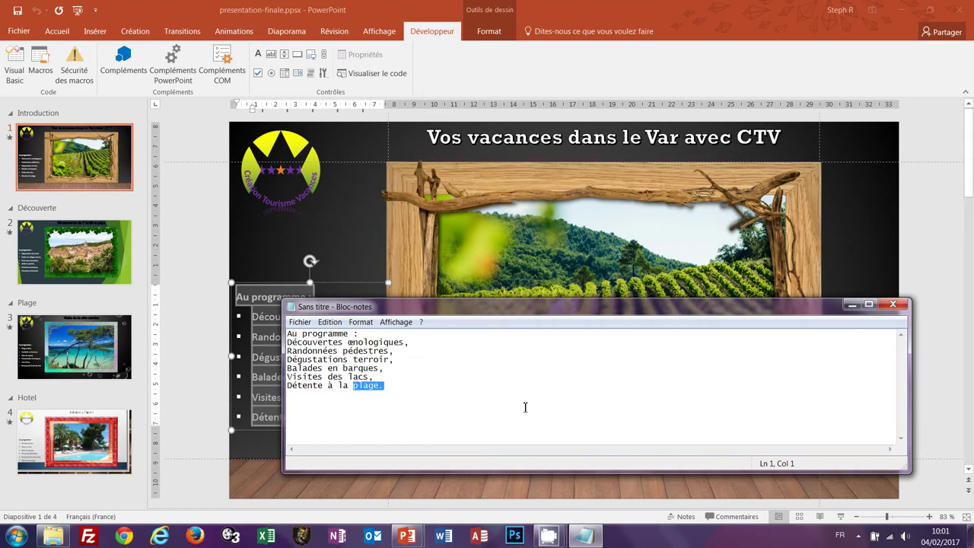
click(407, 369)
key(ctrl+a)
key(ctrl+End)
key(BackSpace)
key(ctrl+a)
key(ctrl+c)
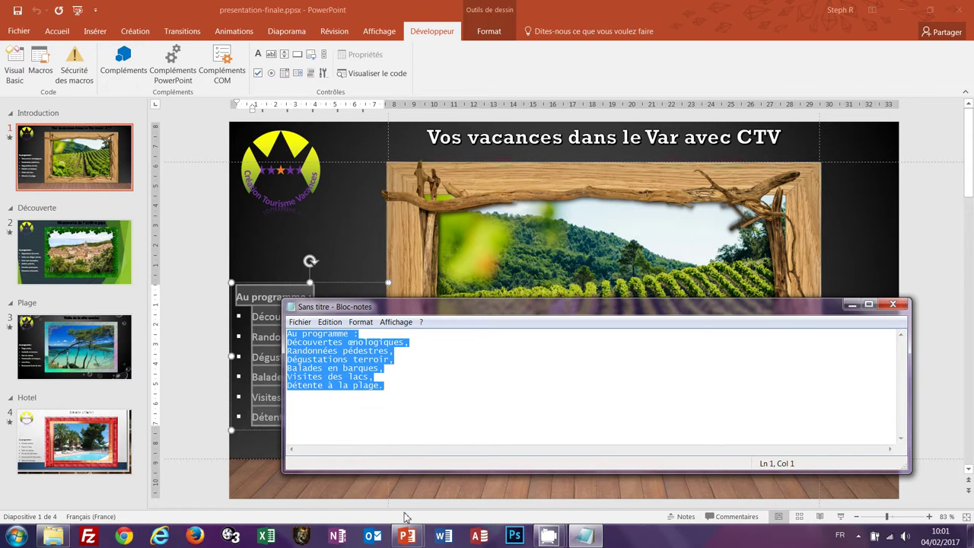
Paste the programme list into Présentation4's empty text box and set it to 14 pt.
mouse_move(407, 536)
click(430, 482)
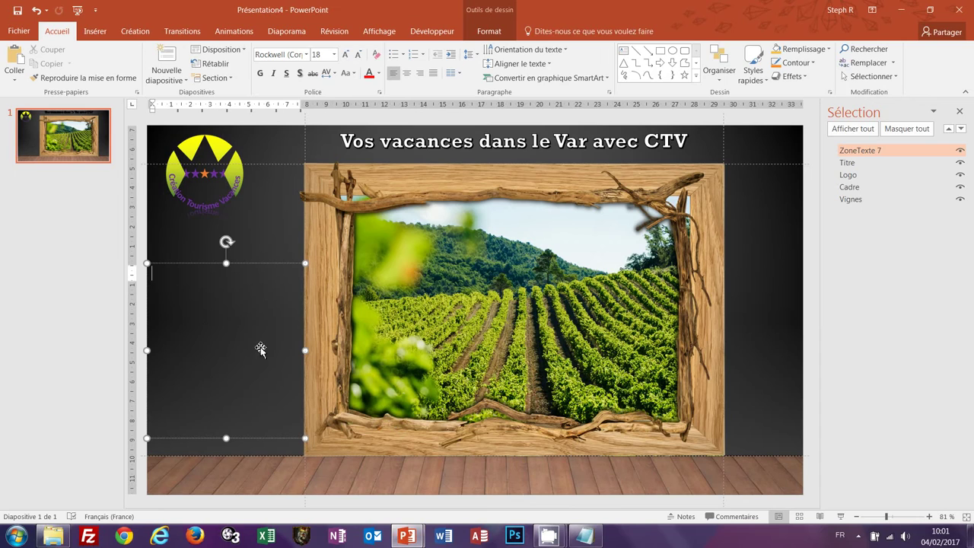
key(ctrl+v)
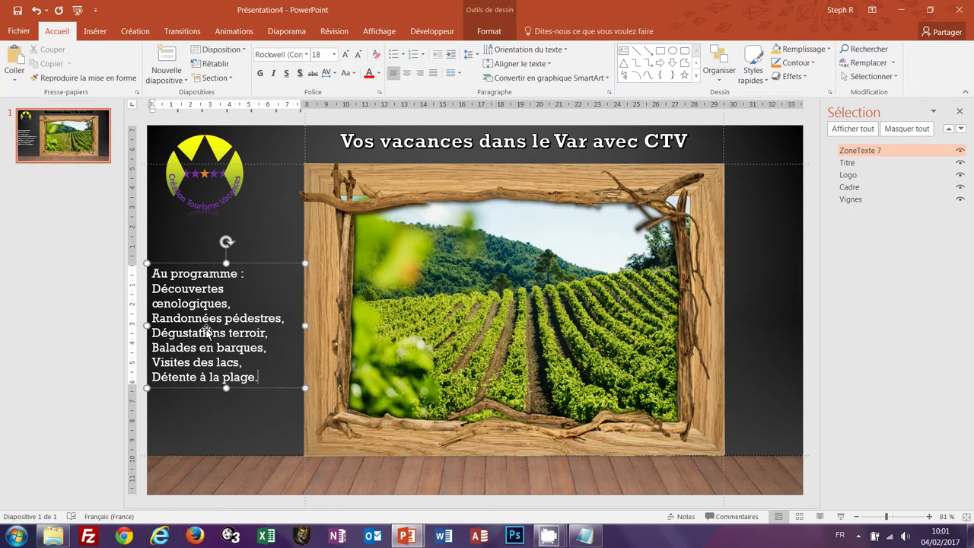
key(ctrl+a)
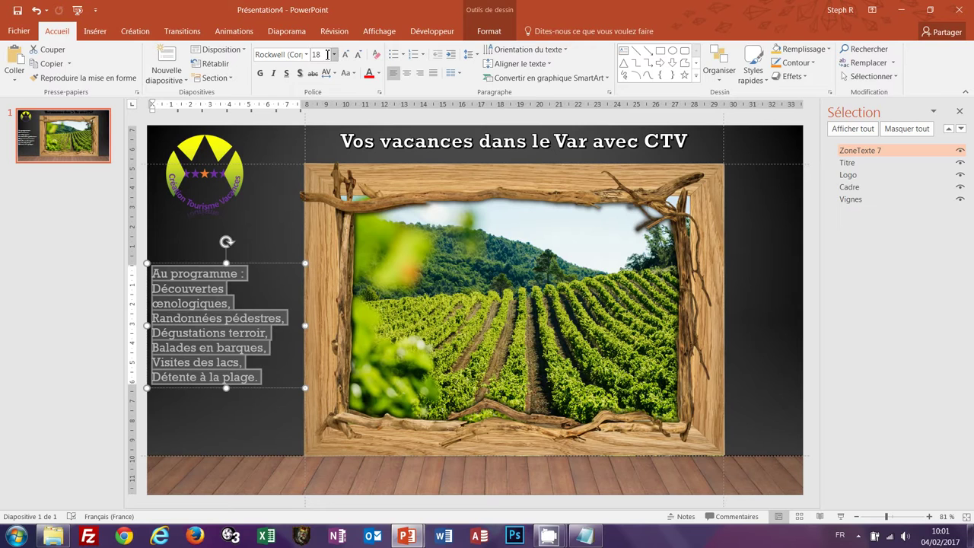
click(328, 56)
text(14)
key(Return)
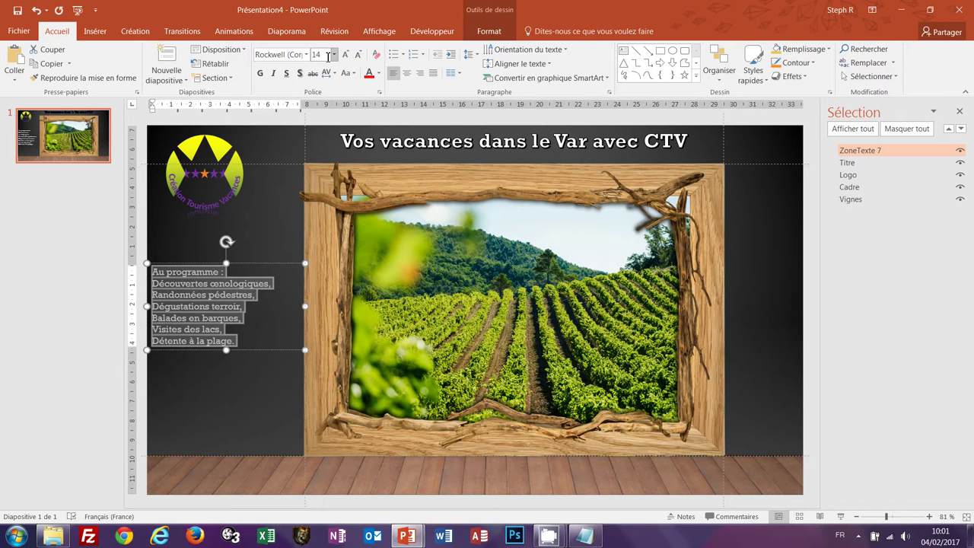
Make the 'Au programme :' heading 16 pt, then bring up presentation-finale.ppsx for comparison.
click(244, 272)
triple_click(243, 273)
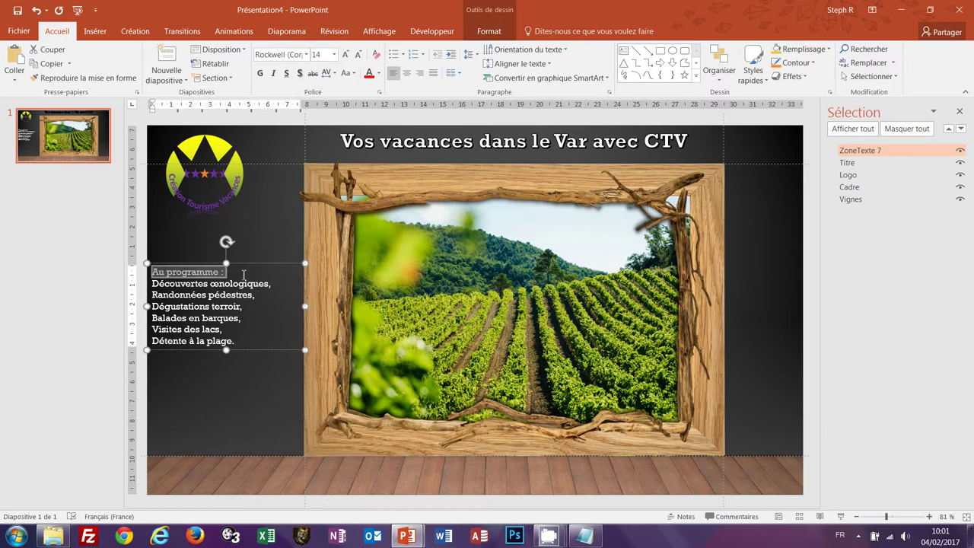
click(319, 55)
text(16)
key(Return)
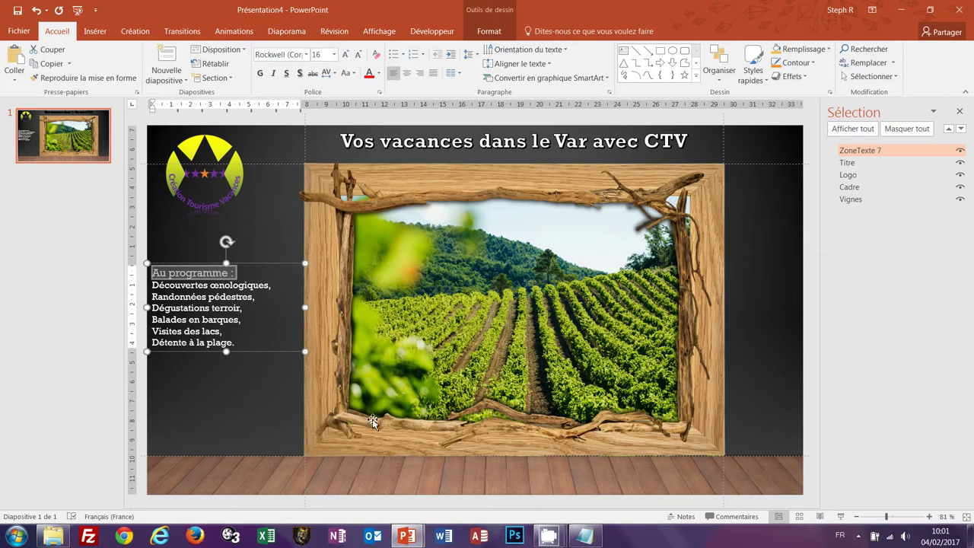
mouse_move(406, 537)
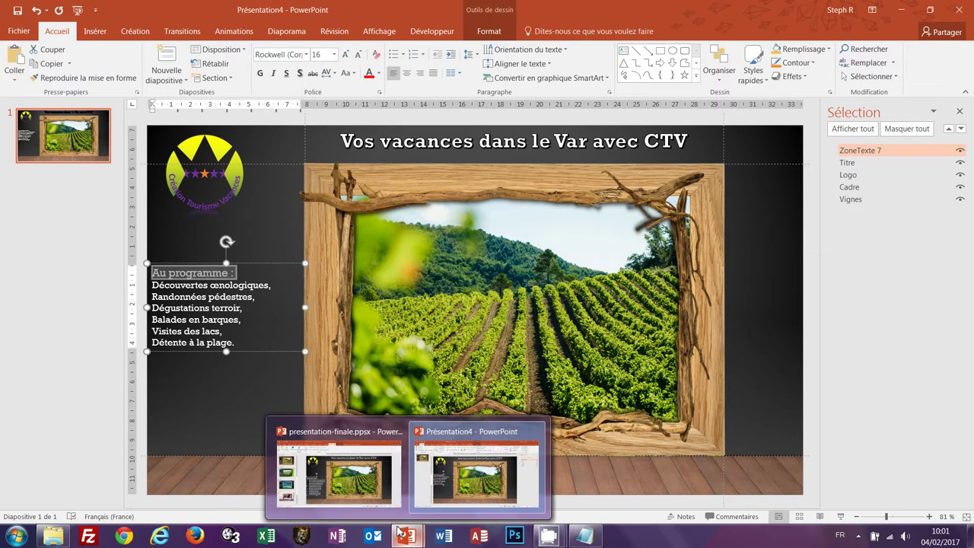
click(365, 501)
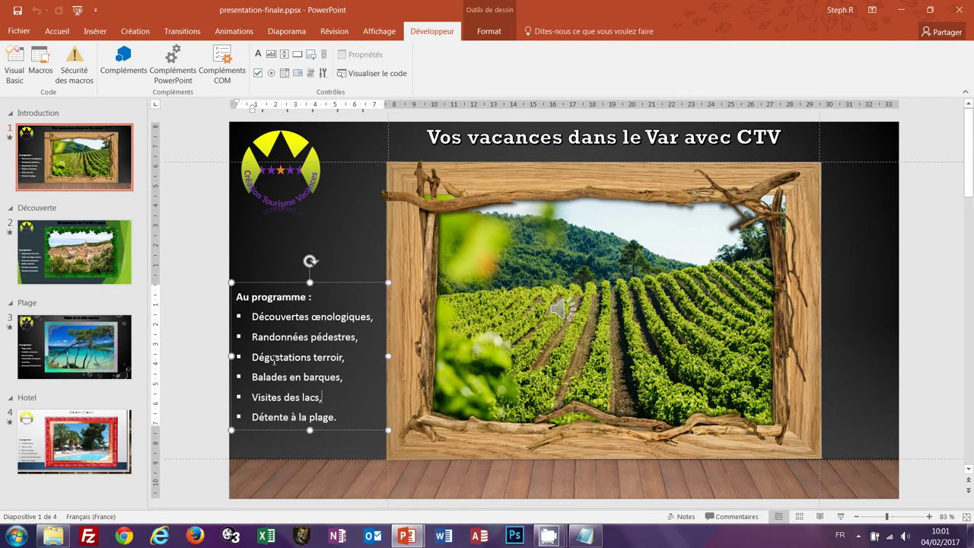
Back in Présentation4, set the programme text's line spacing to 1.5.
mouse_move(405, 539)
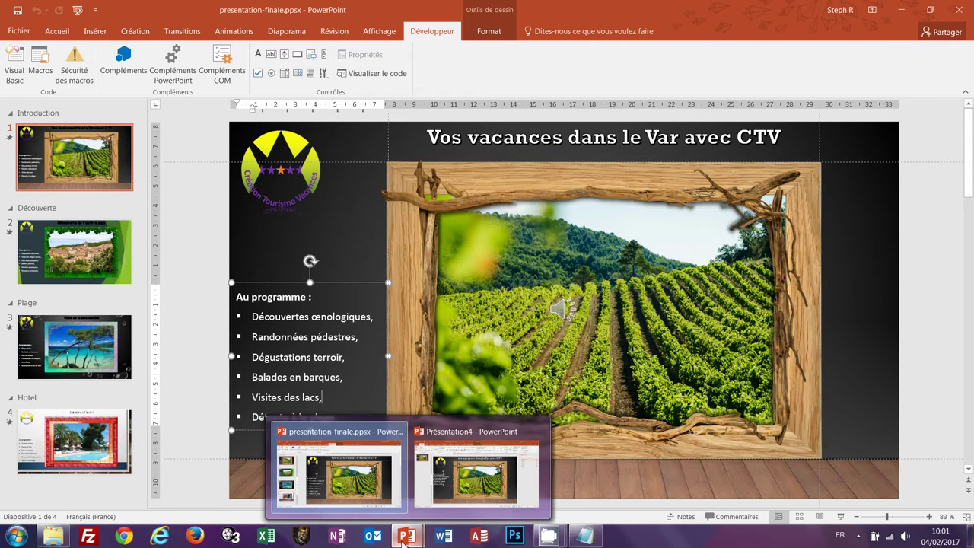
click(467, 479)
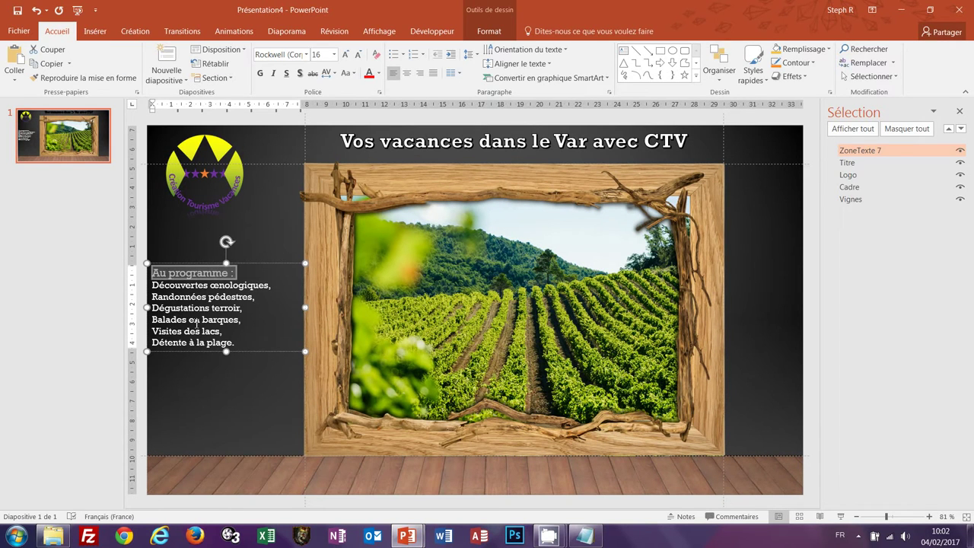
key(ctrl+a)
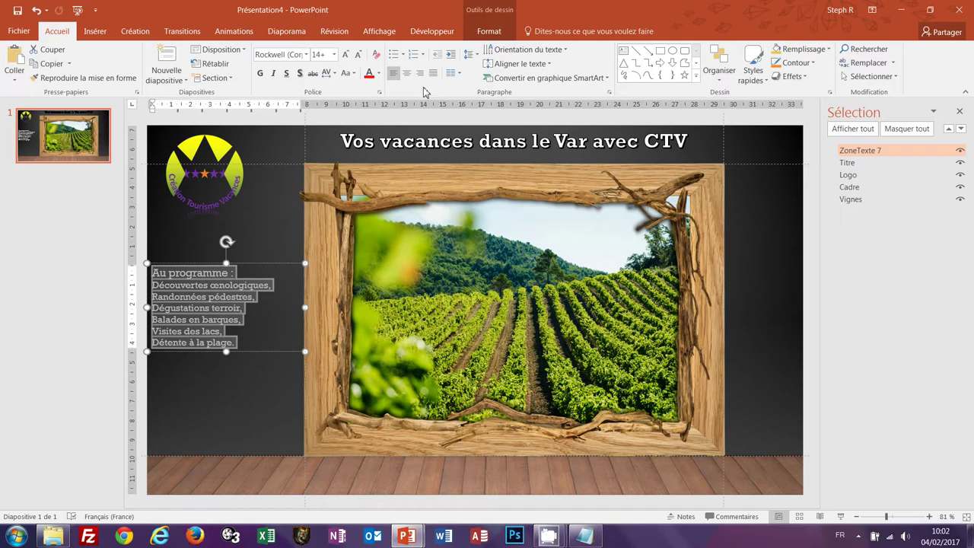
click(477, 57)
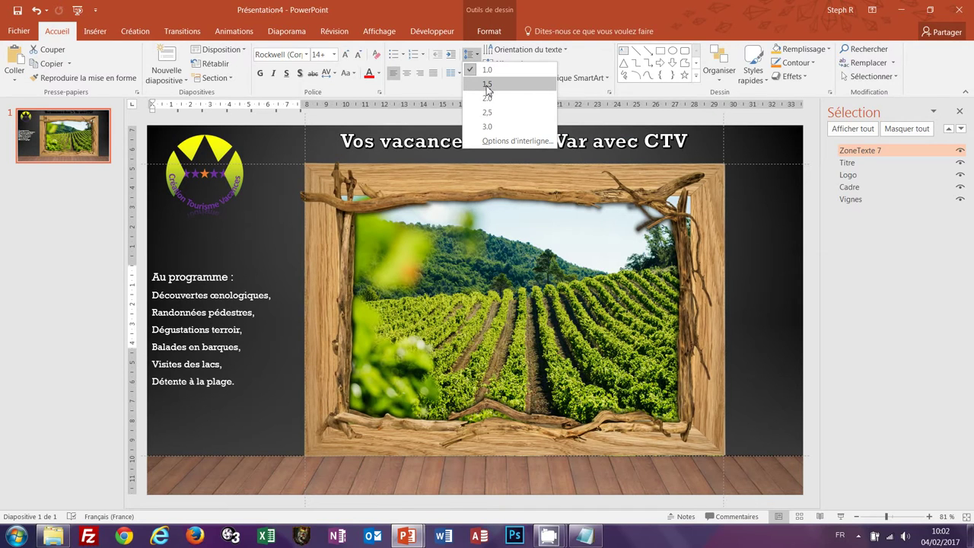
click(488, 84)
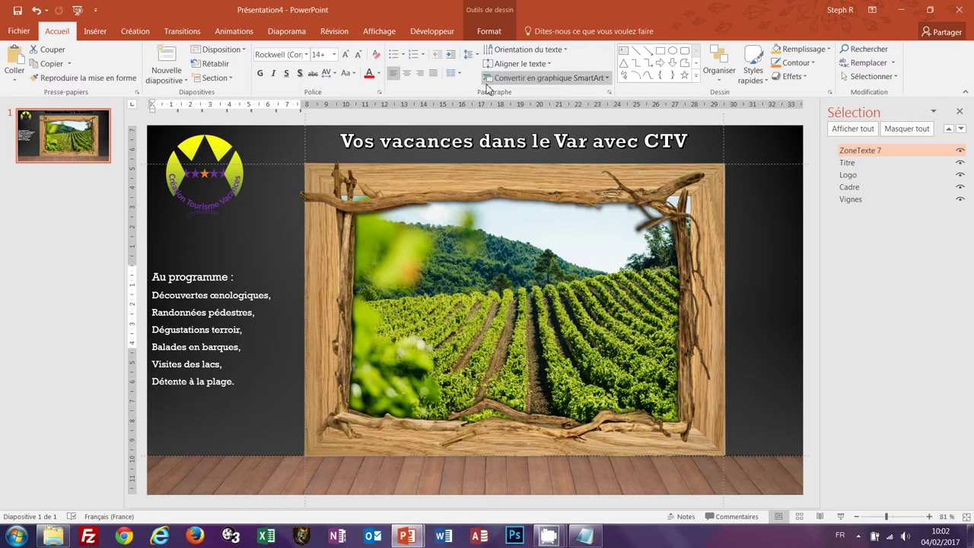
Give the activity lines below the heading square bullets.
click(249, 355)
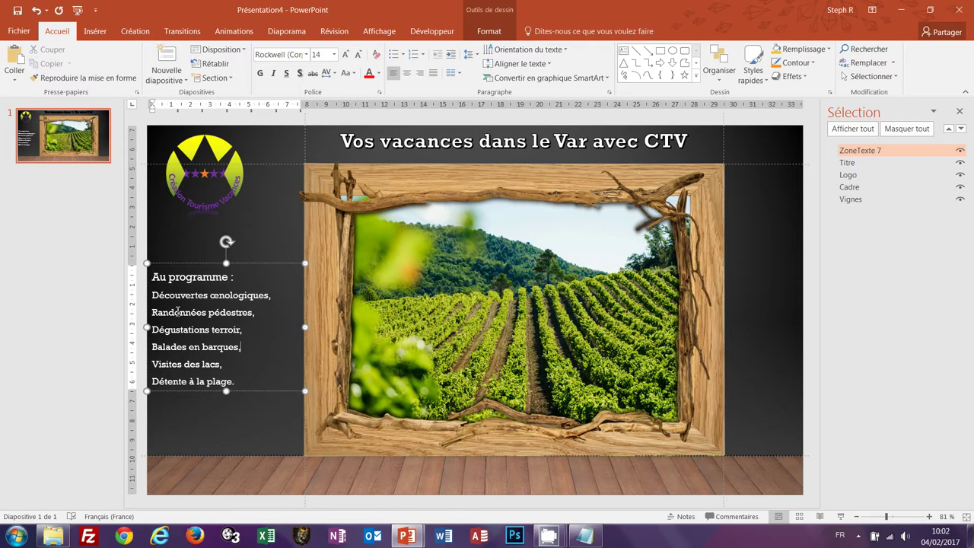
mouse_move(152, 295)
mouse_down()
mouse_move(217, 337)
mouse_move(235, 381)
mouse_up()
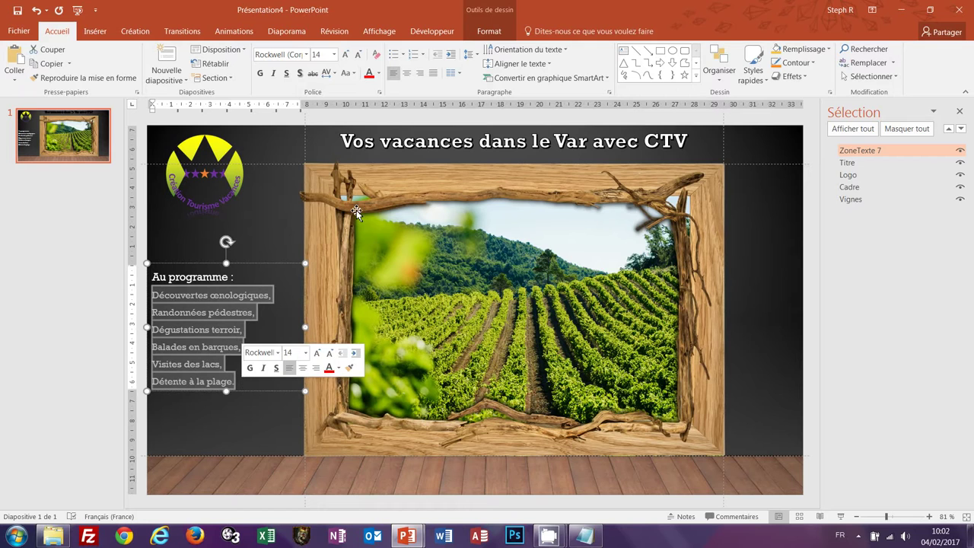
click(404, 58)
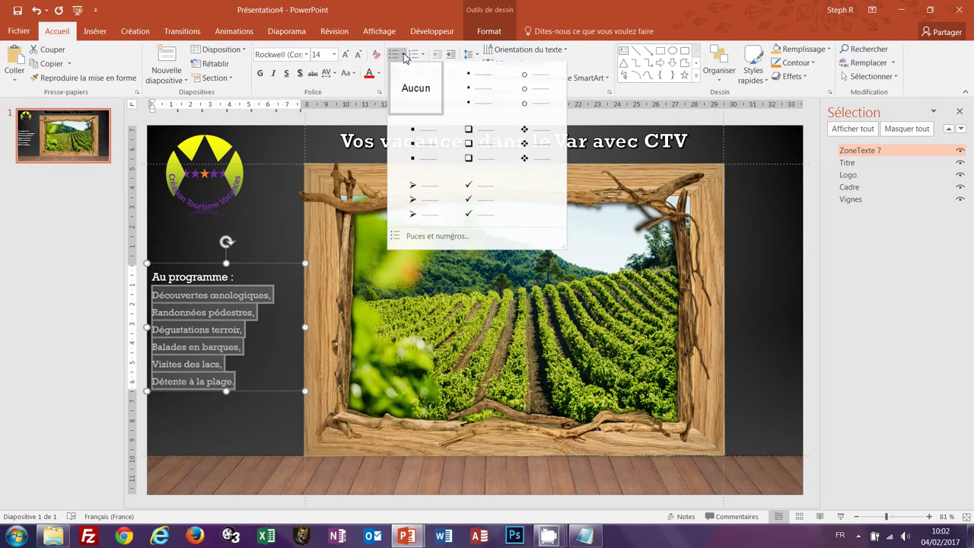
click(413, 149)
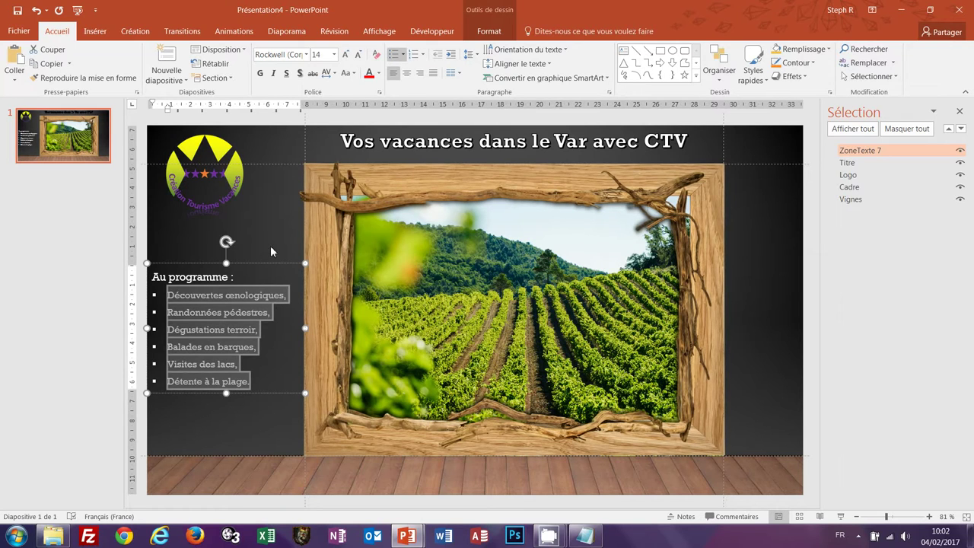
Rename the ZoneTexte 7 text box to Programme.
double_click(934, 156)
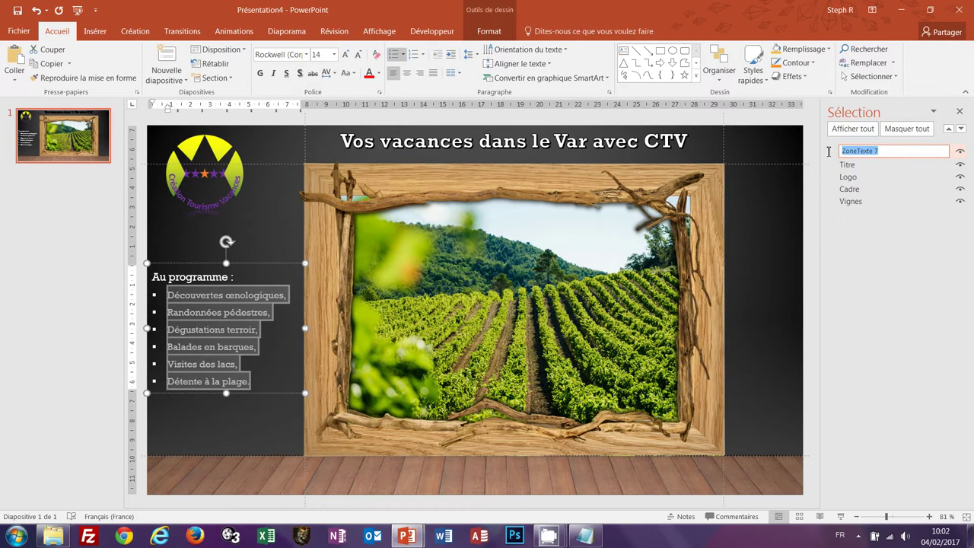
text(Programme)
key(Return)
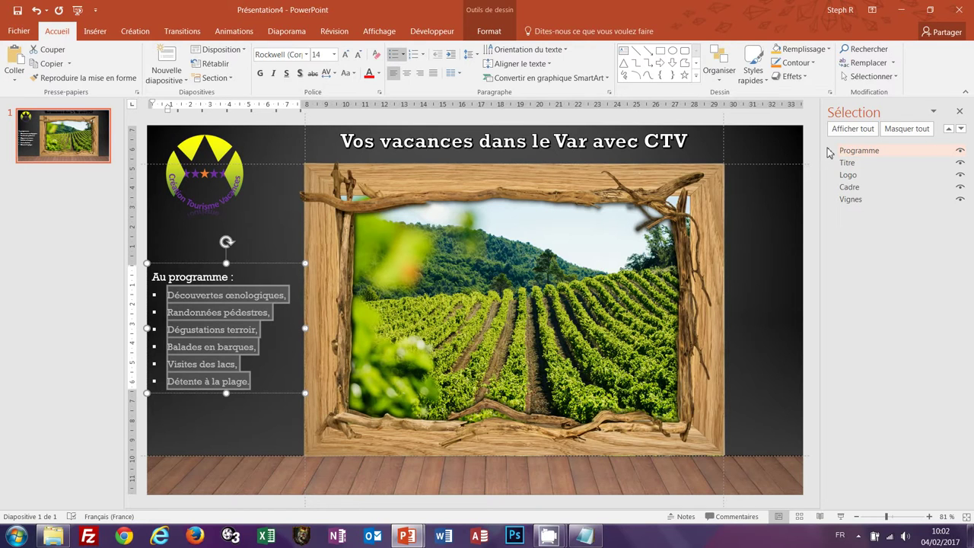
click(751, 213)
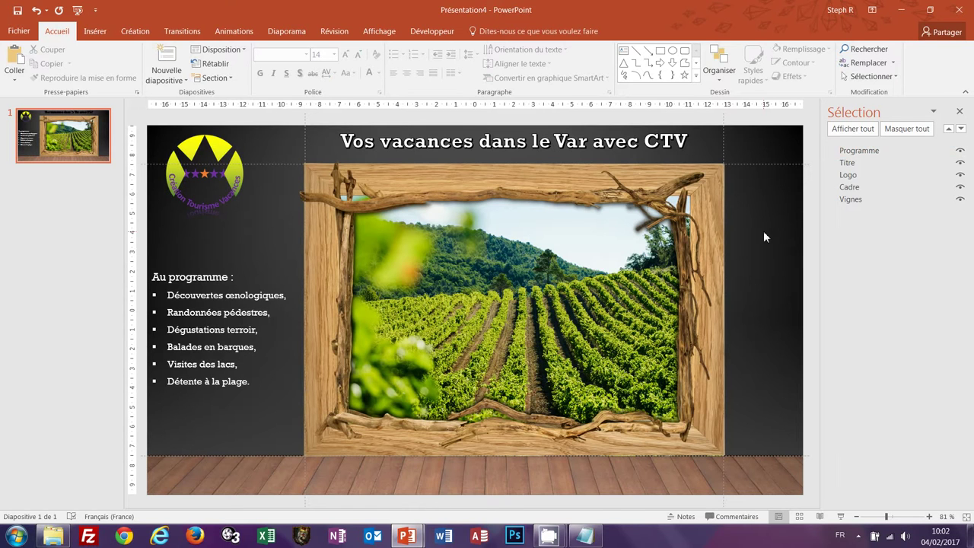
mouse_move(407, 536)
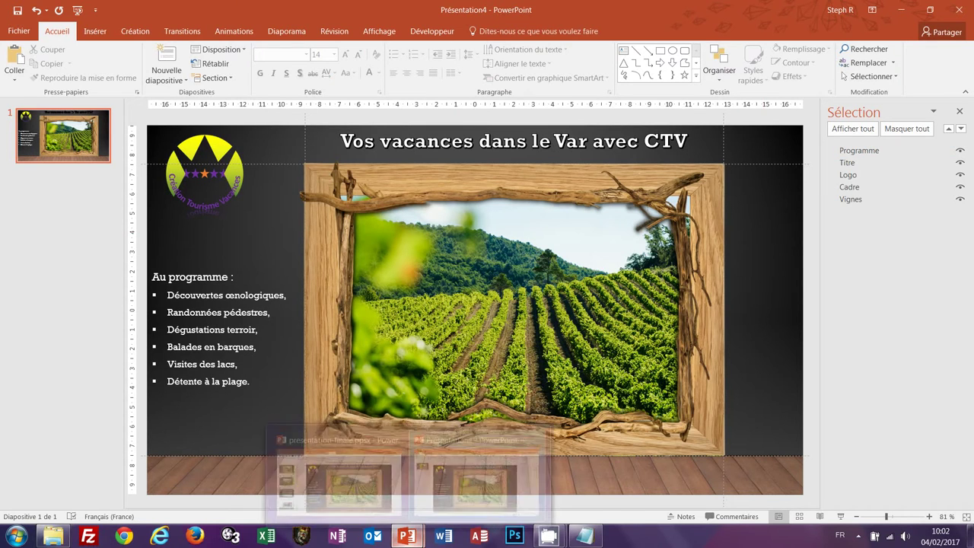
click(354, 487)
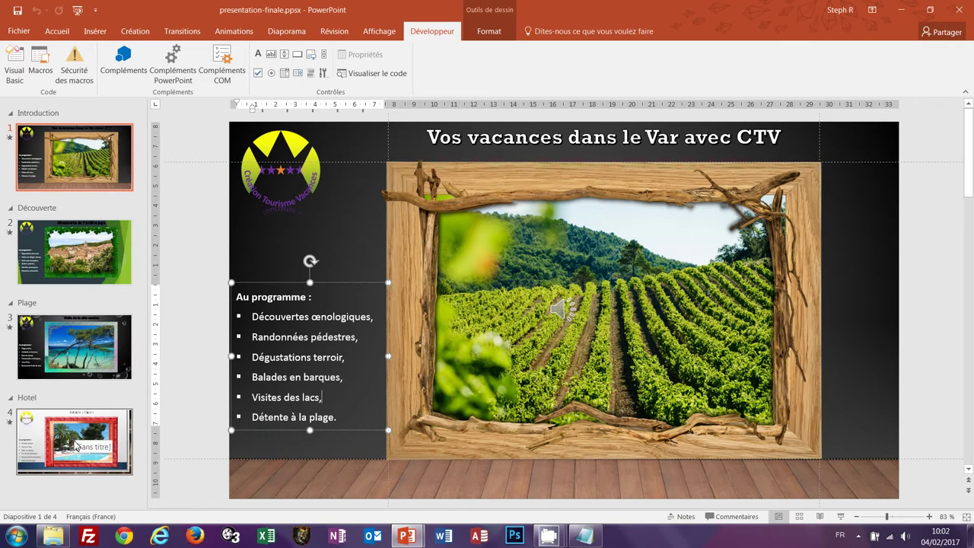
click(85, 262)
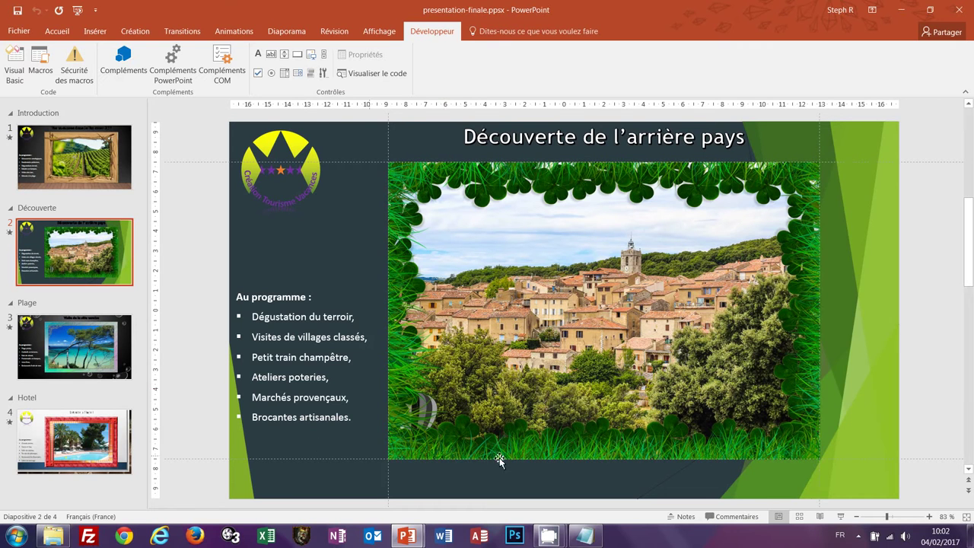
mouse_move(401, 542)
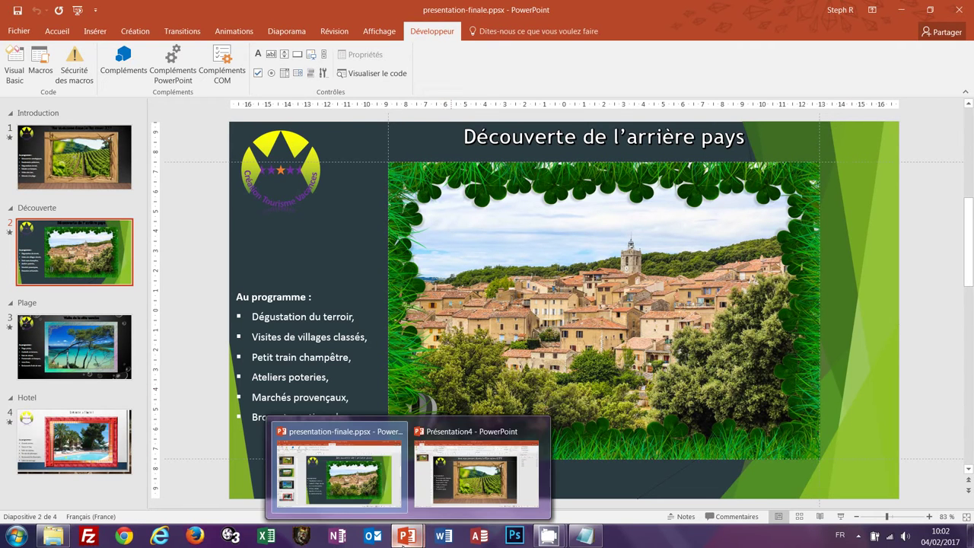
click(452, 512)
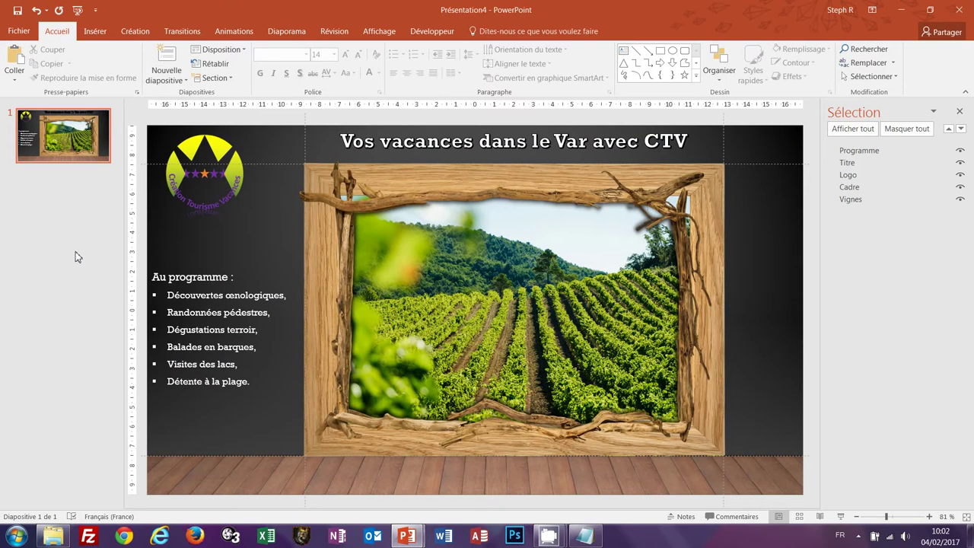
Insert a new slide with the Vide (blank) layout after slide 1.
click(185, 81)
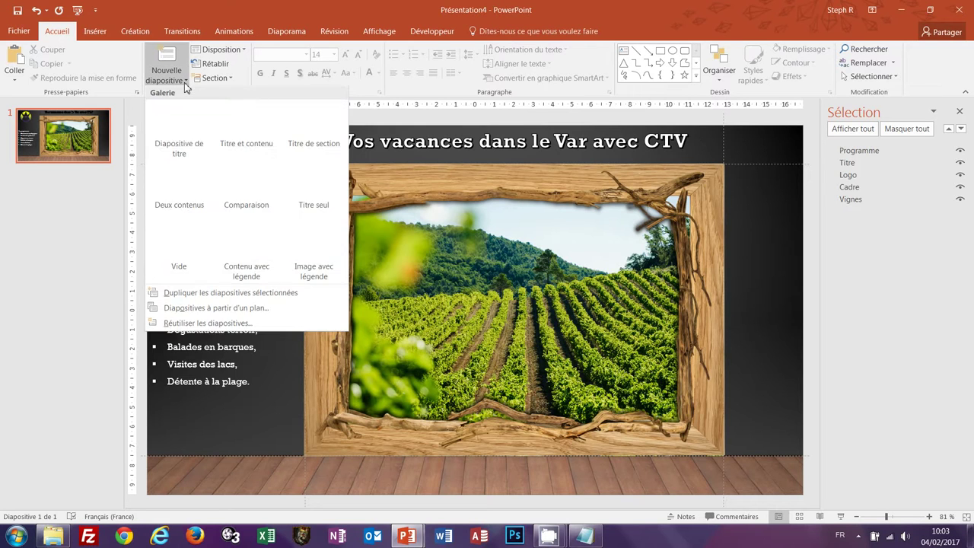
click(173, 243)
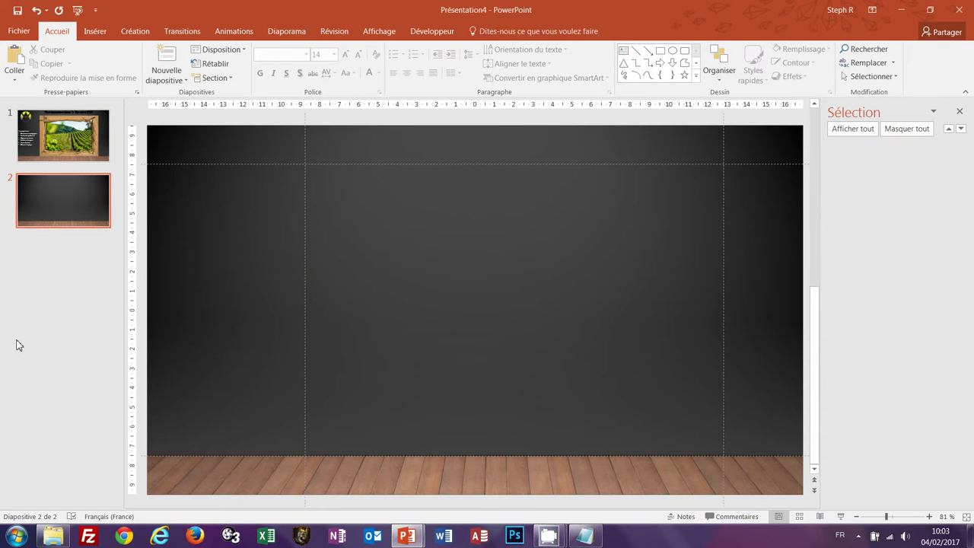
click(136, 32)
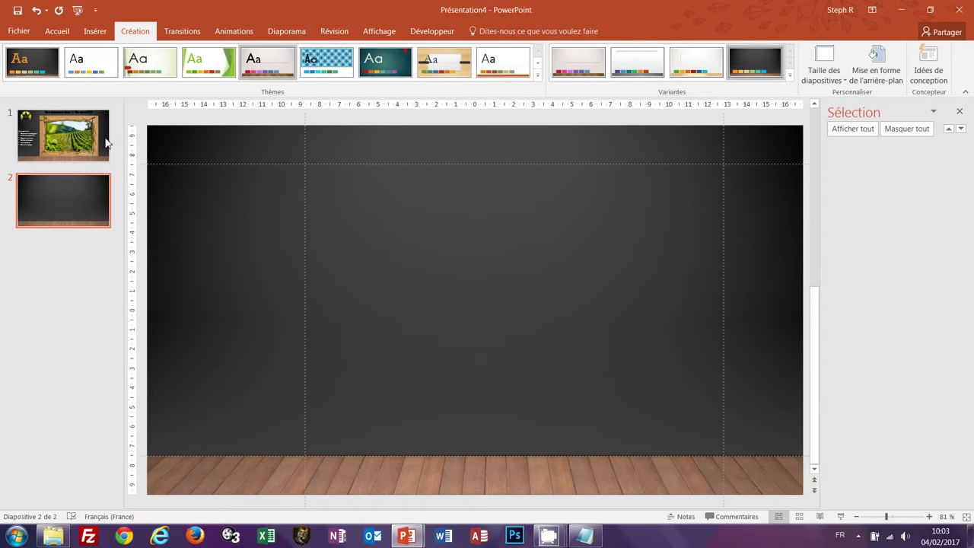
click(62, 37)
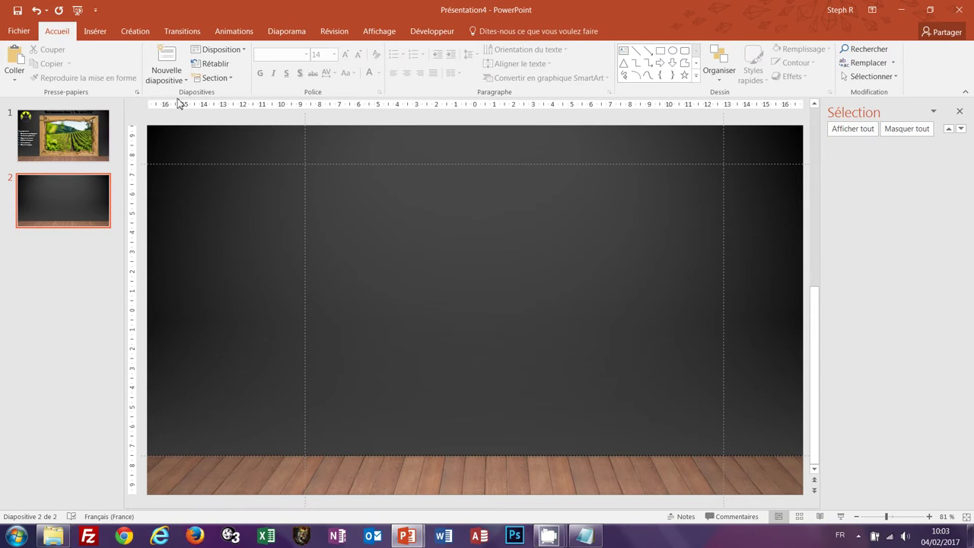
Add a new section and apply the green theme from the Création tab.
click(229, 79)
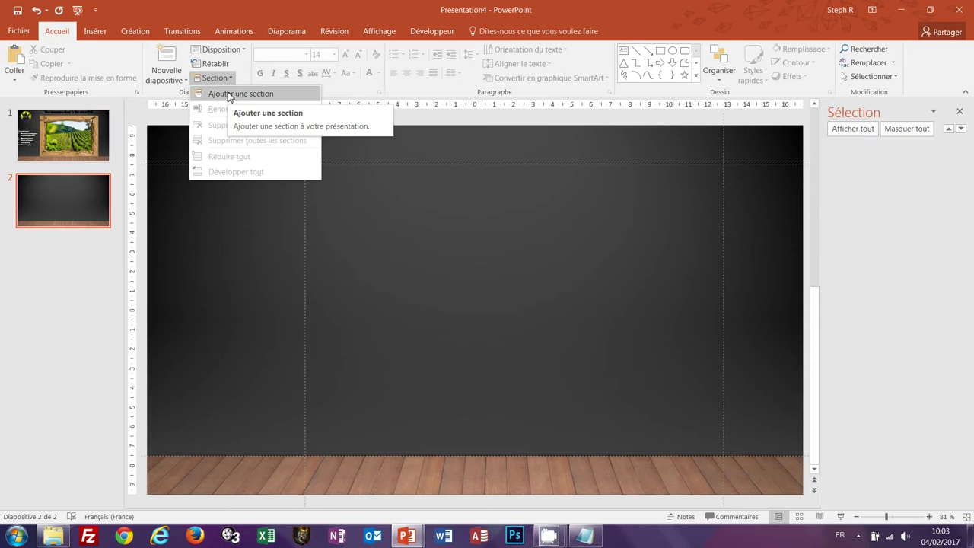
click(229, 93)
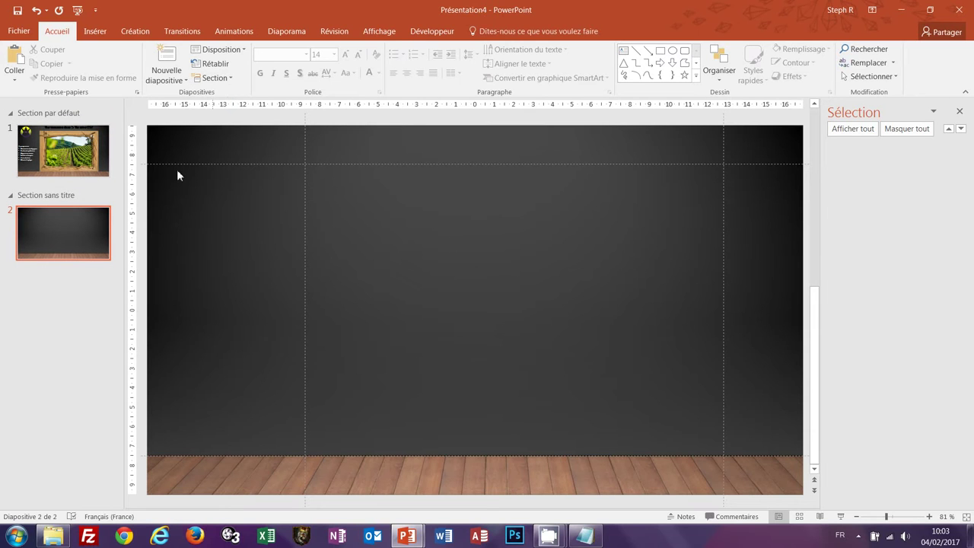
click(136, 33)
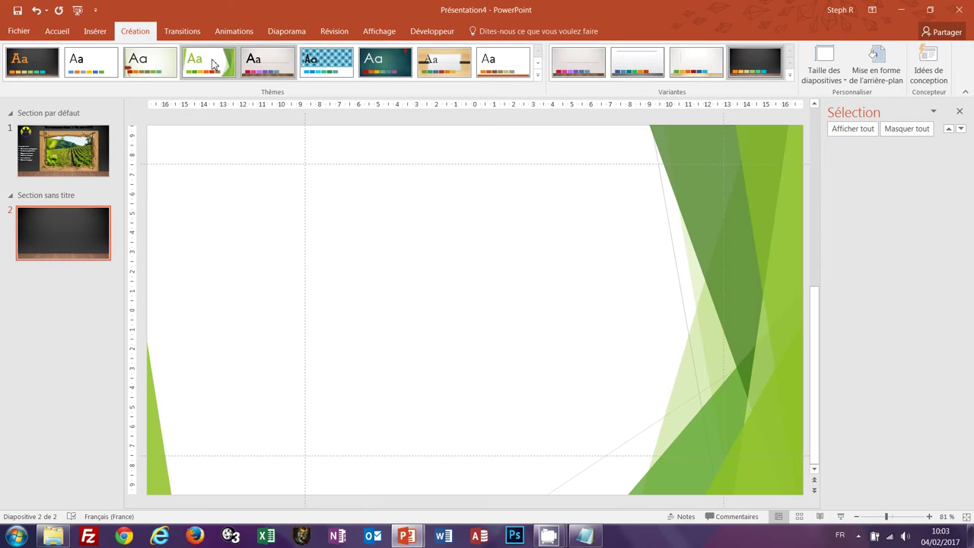
click(213, 62)
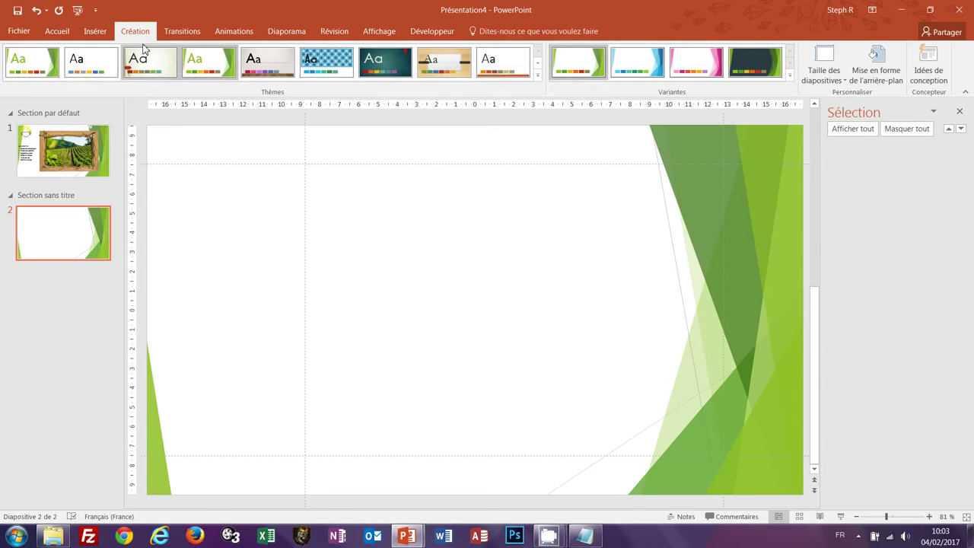
click(63, 36)
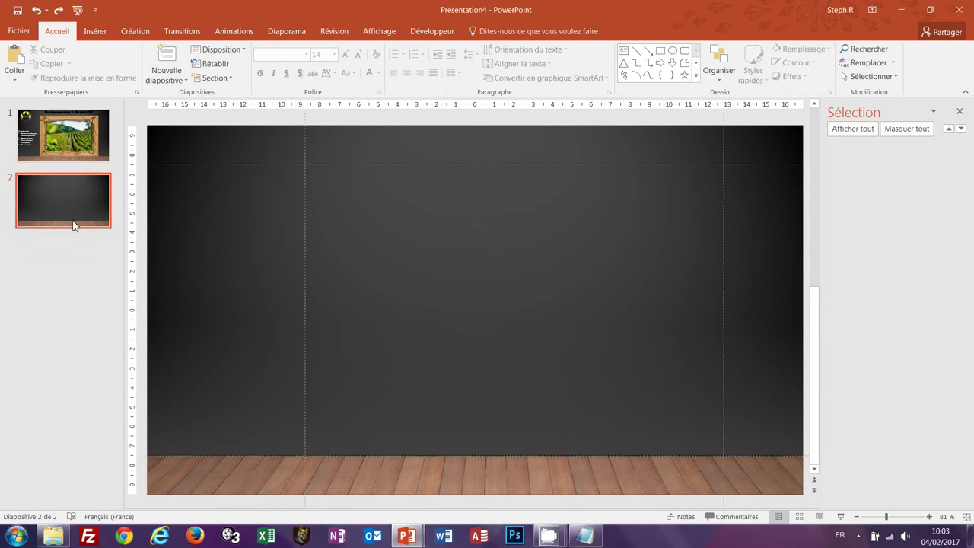
With slide 2 selected, start a section at it and apply the green theme, confirming slide 1 stays dark.
click(71, 276)
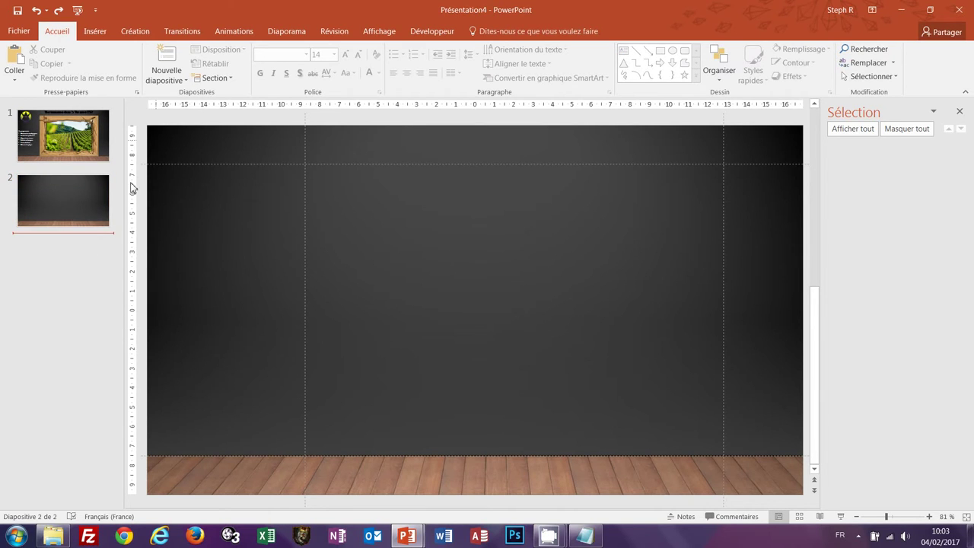
click(88, 208)
click(232, 80)
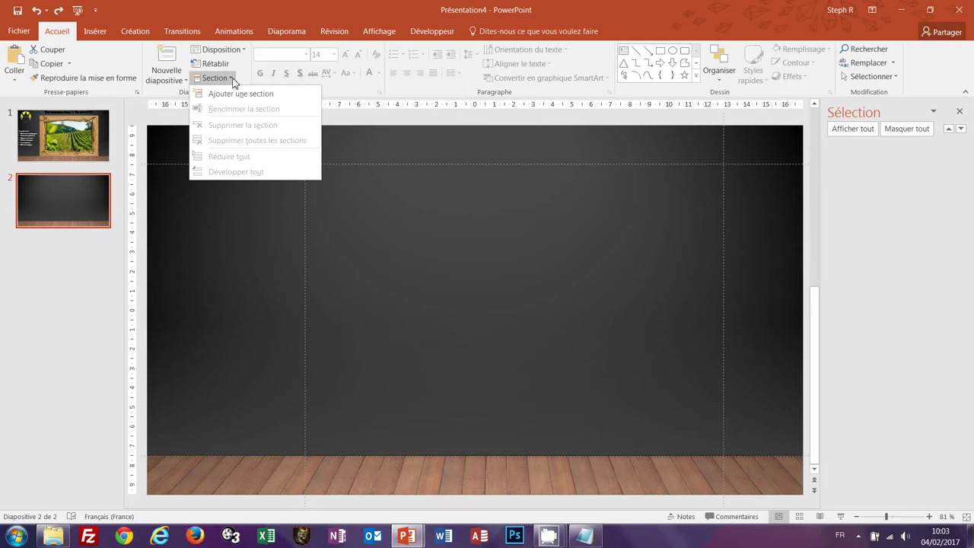
click(228, 94)
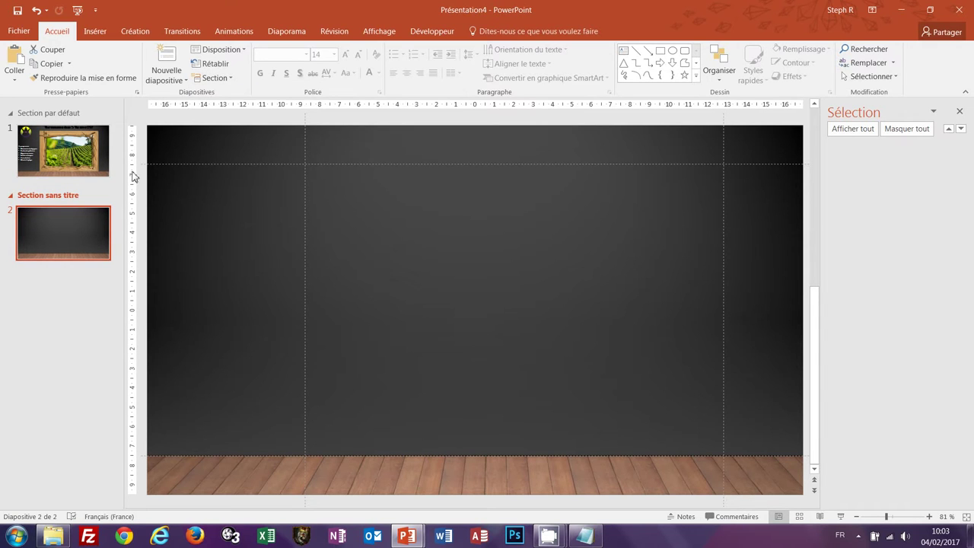
click(136, 32)
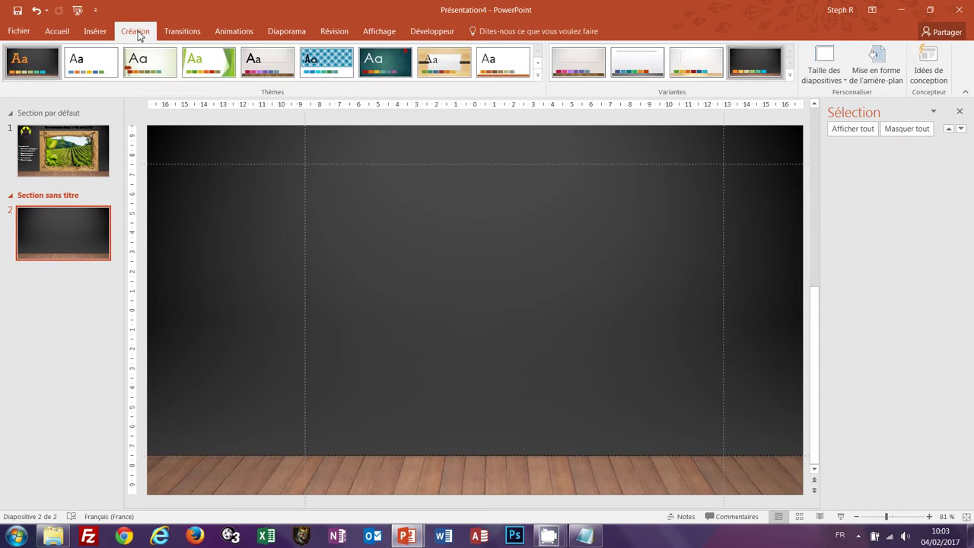
click(203, 72)
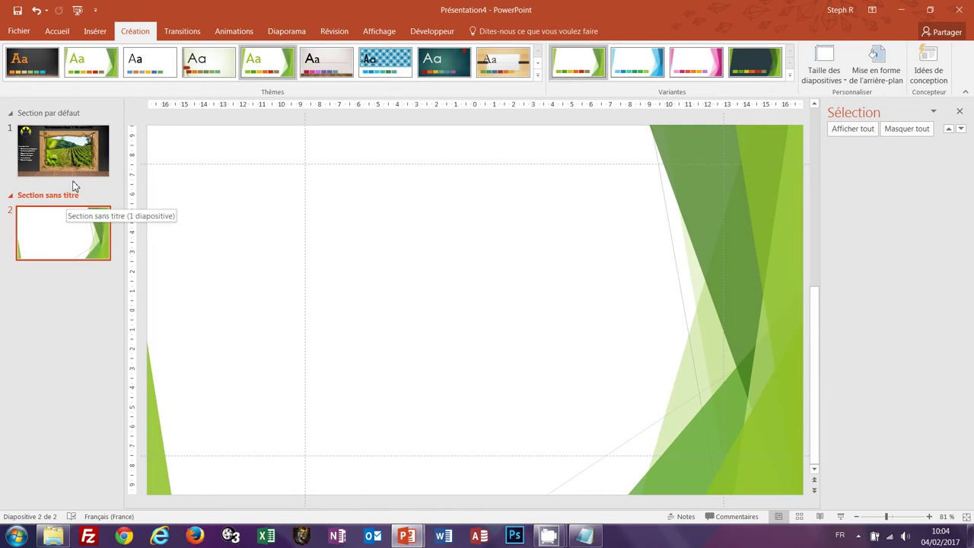
click(65, 34)
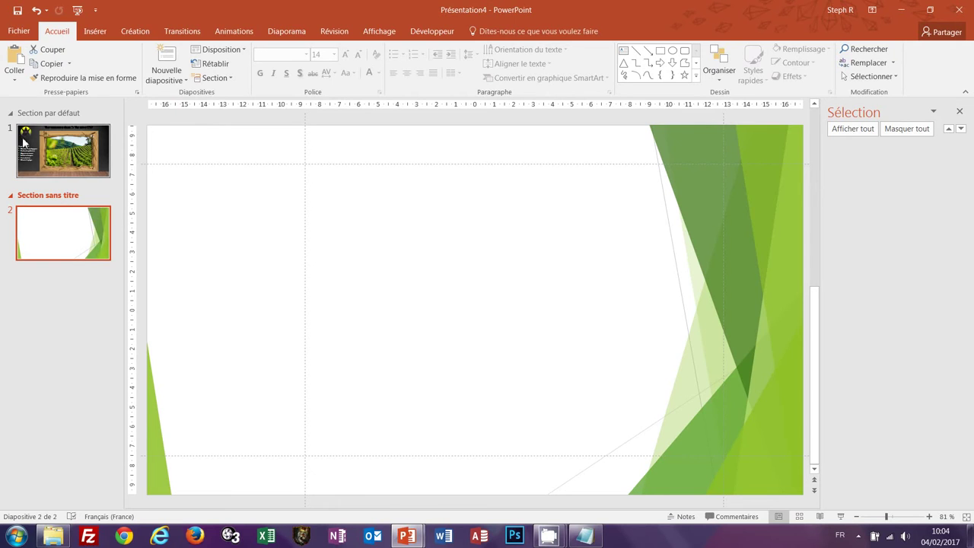
click(50, 151)
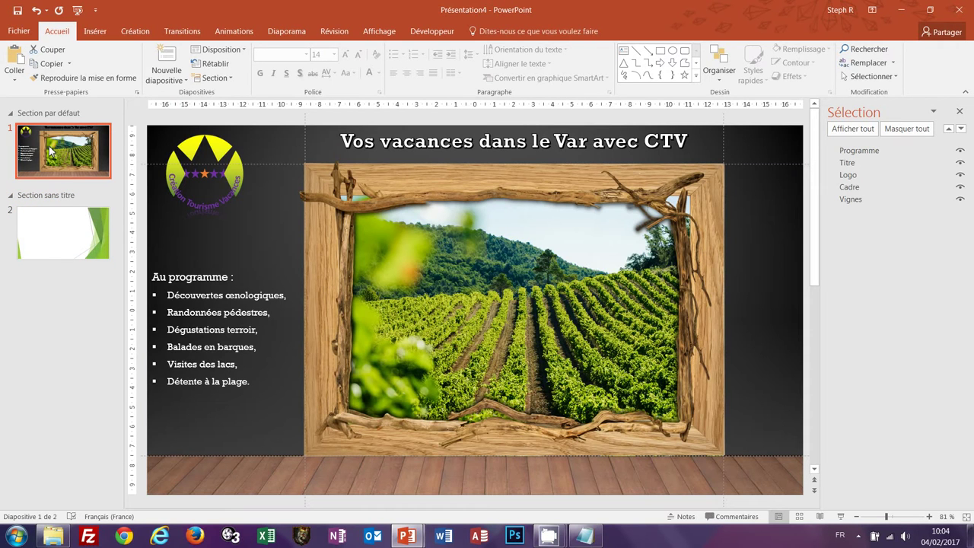
click(54, 240)
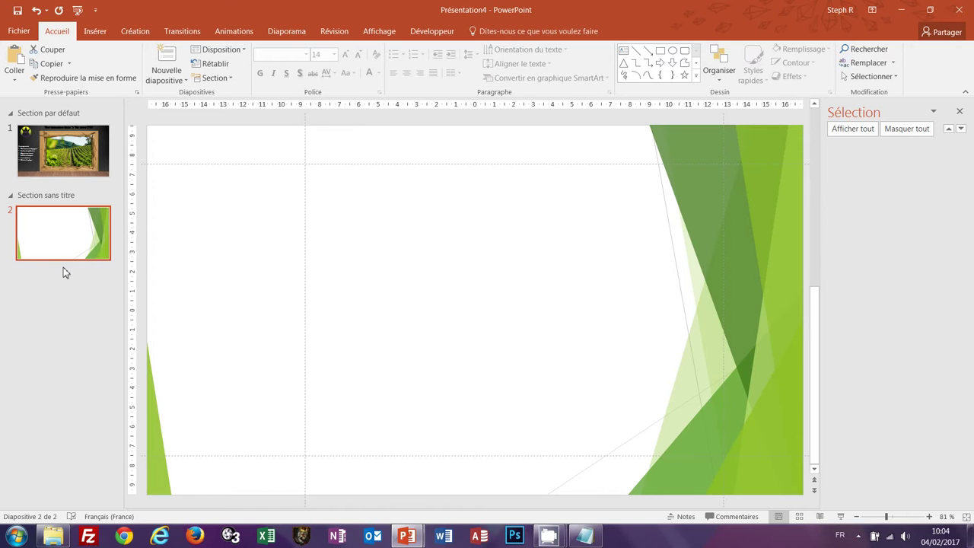
Rename the first section Introduction.
right_click(66, 114)
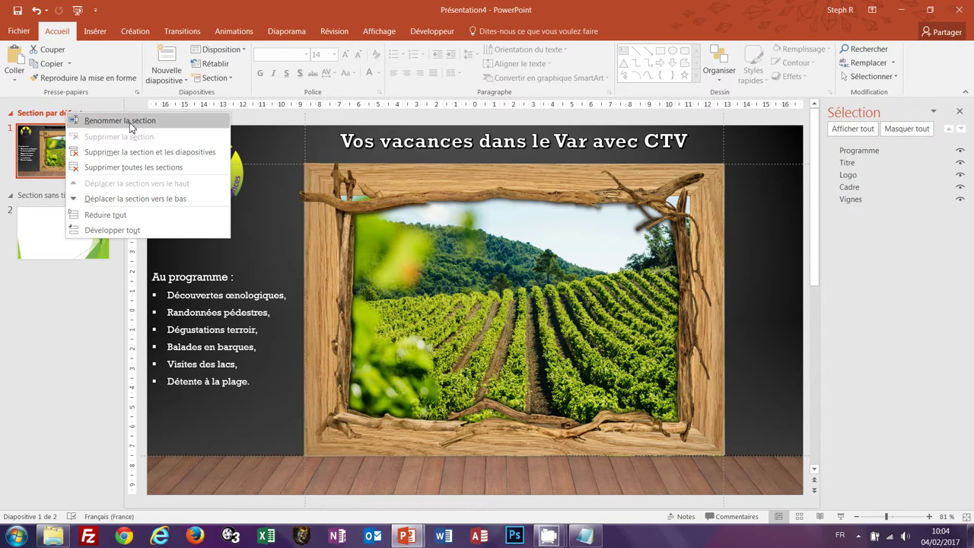
click(129, 121)
text(In)
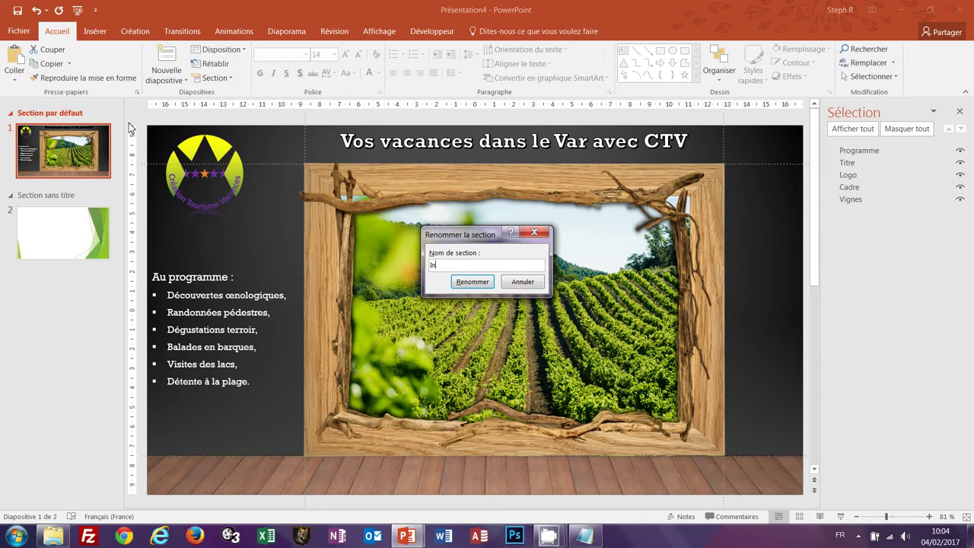
text(troduction)
key(Return)
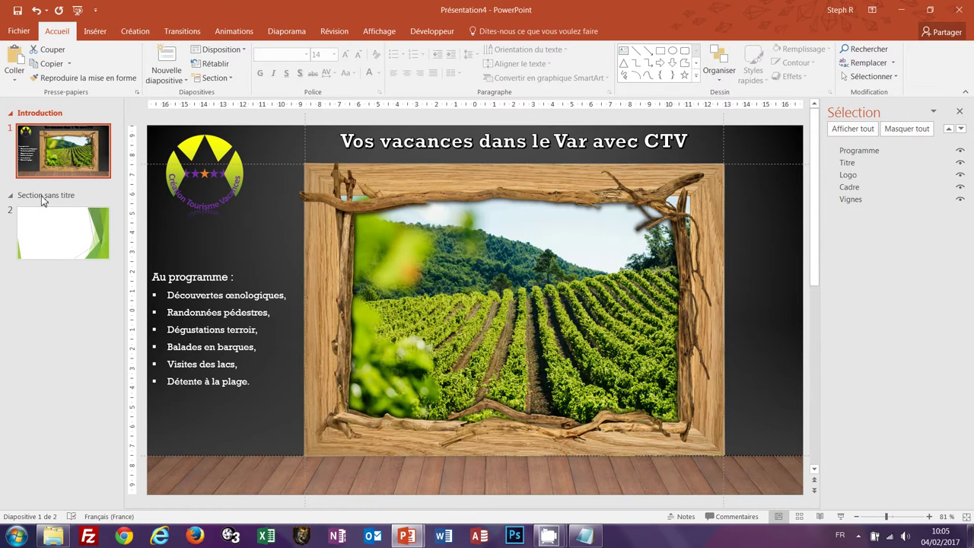
Rename the second section Découverte and review both slides.
right_click(43, 197)
click(57, 204)
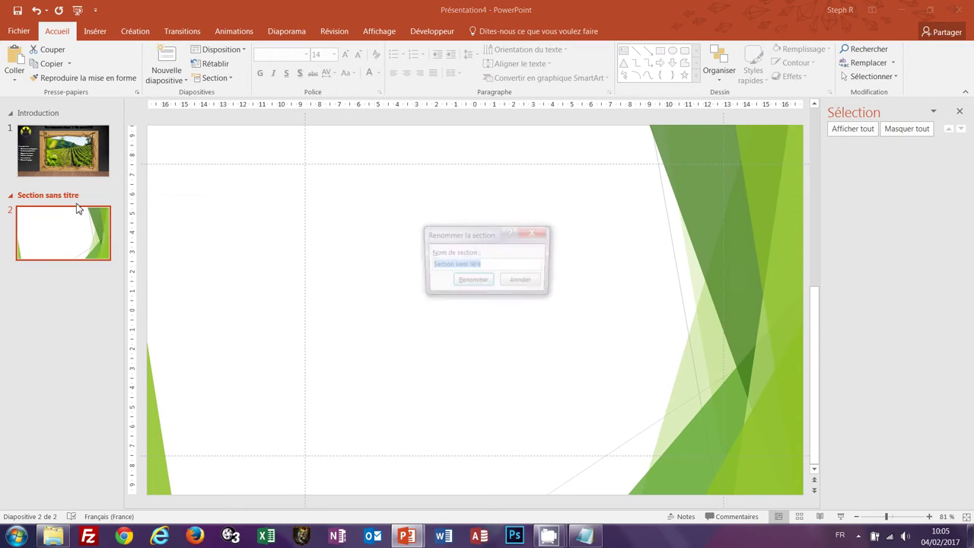
text(Dé)
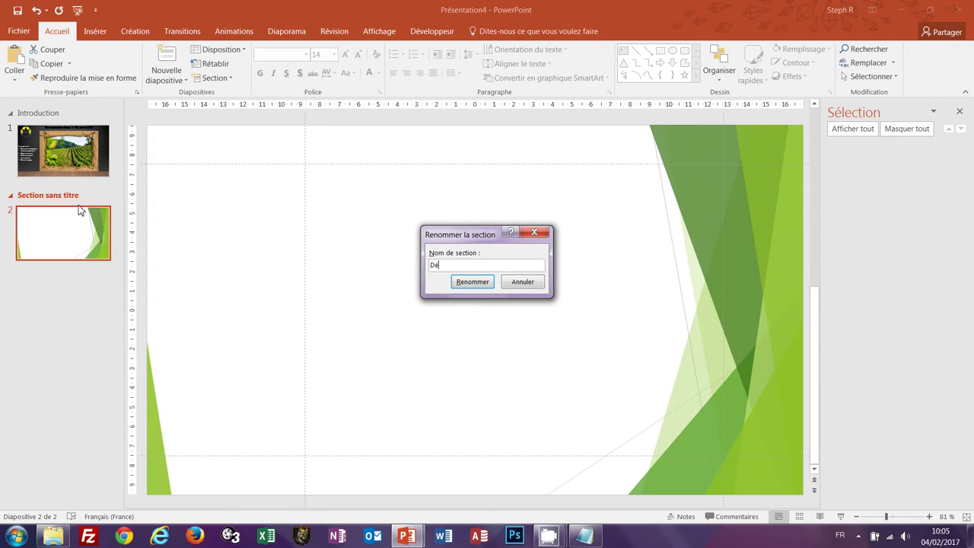
text(couverte)
key(Return)
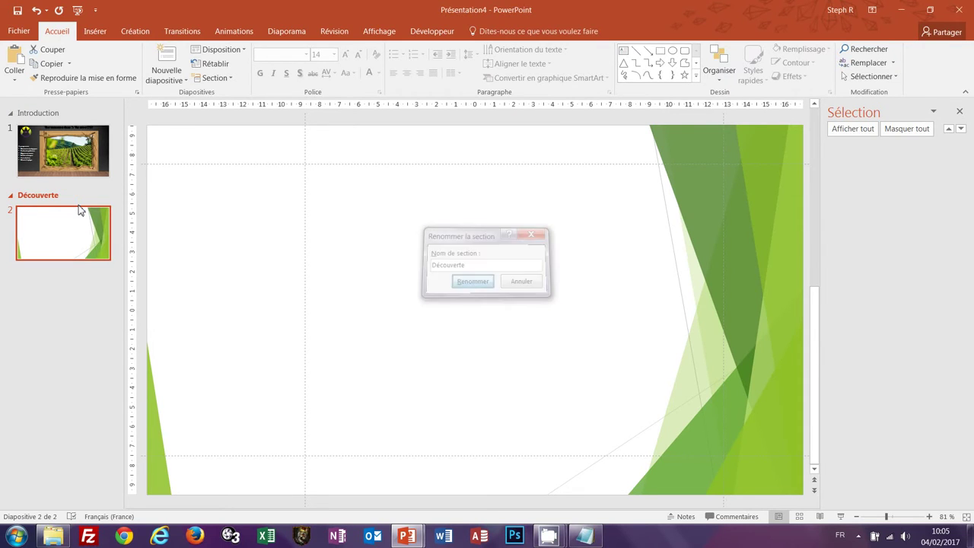
click(61, 147)
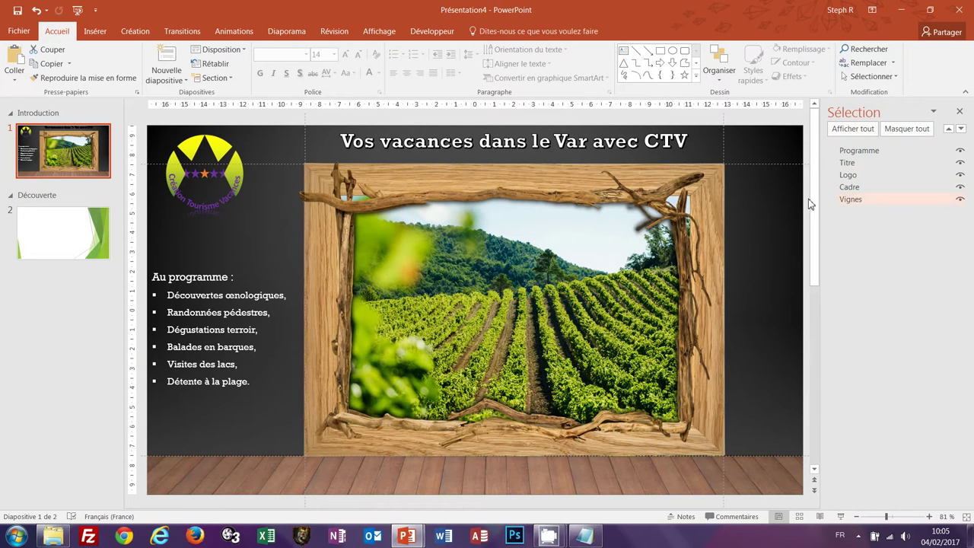
click(71, 238)
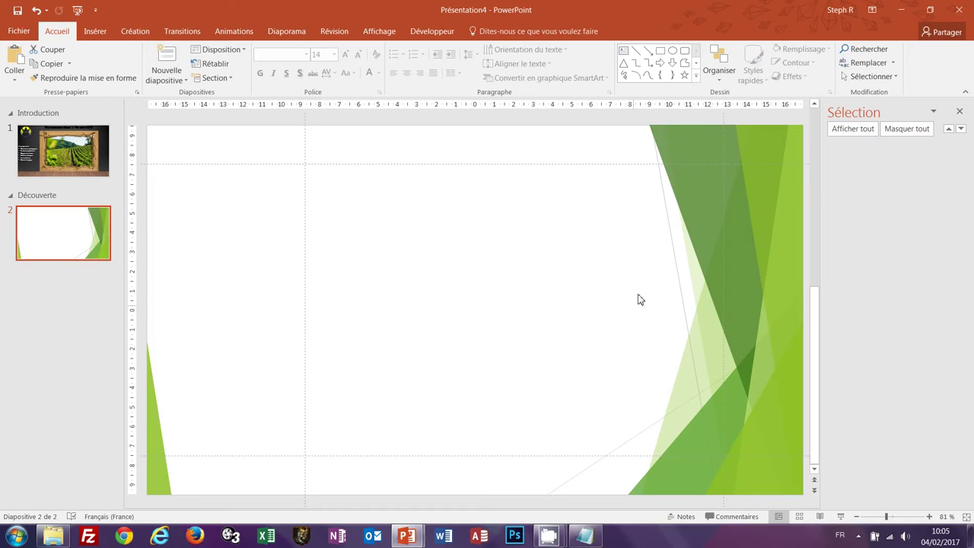
Select Programme, Titre and Logo on slide 1 and paste them onto slide 2.
click(62, 156)
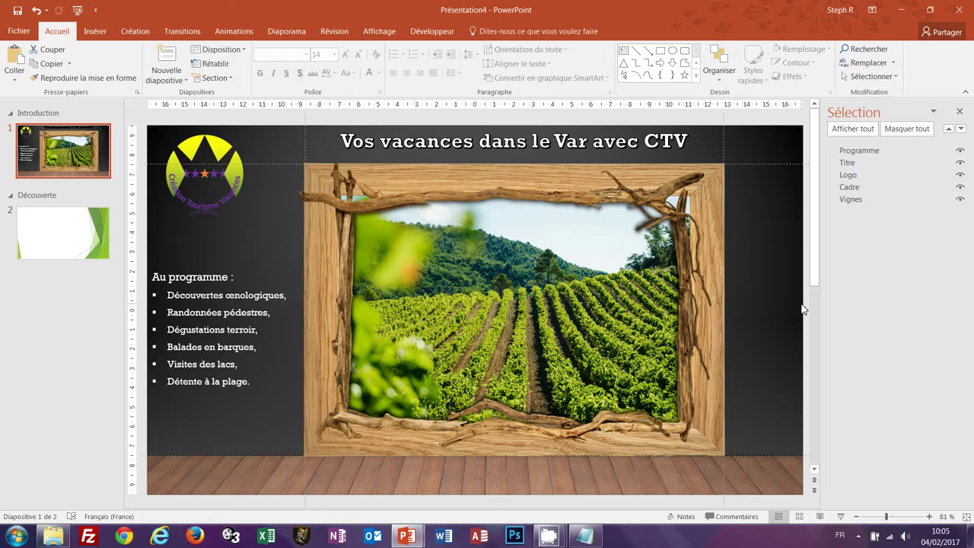
click(862, 151)
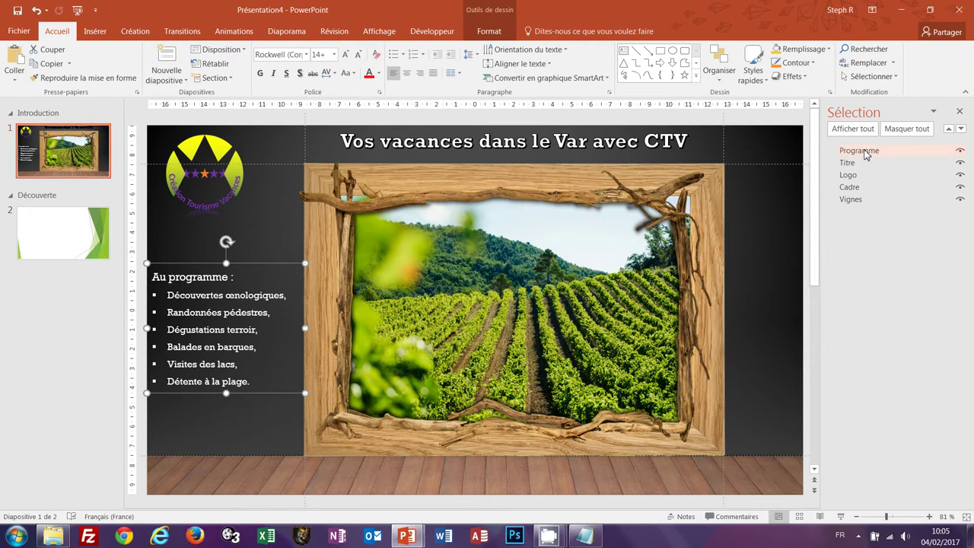
ctrl+click(849, 164)
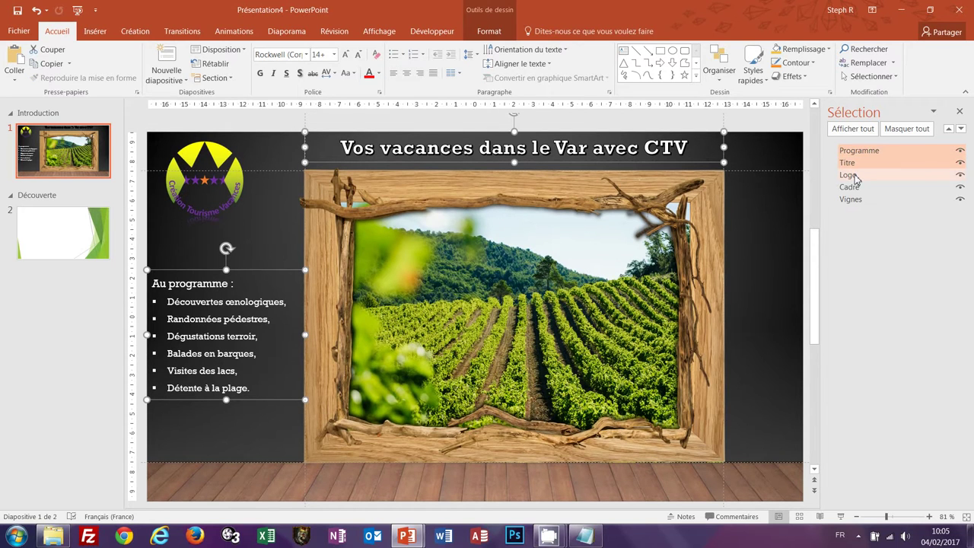
ctrl+click(850, 175)
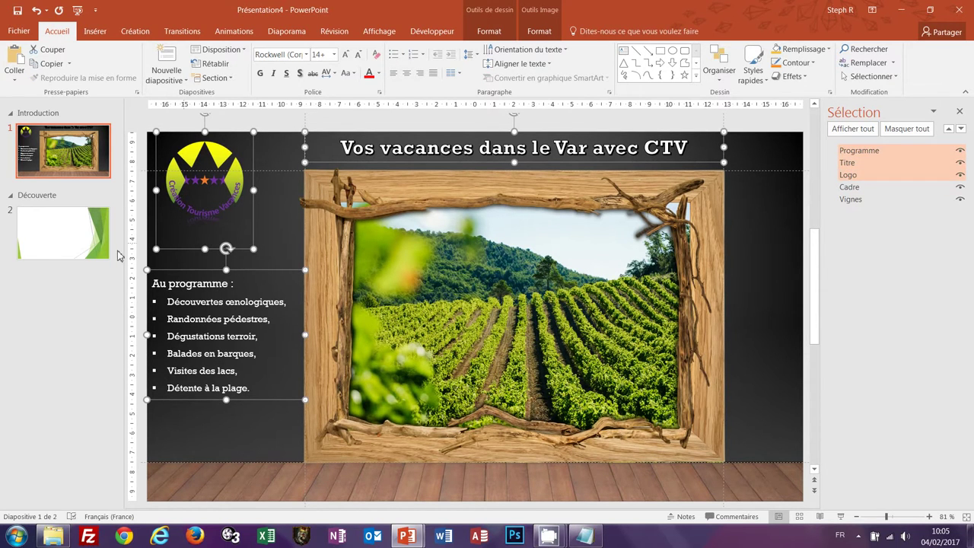
click(44, 253)
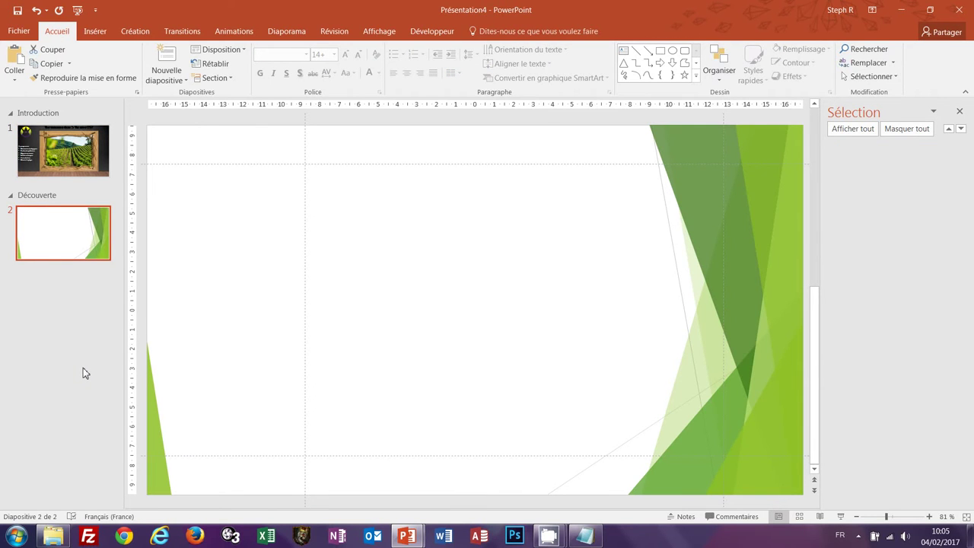
key(ctrl+v)
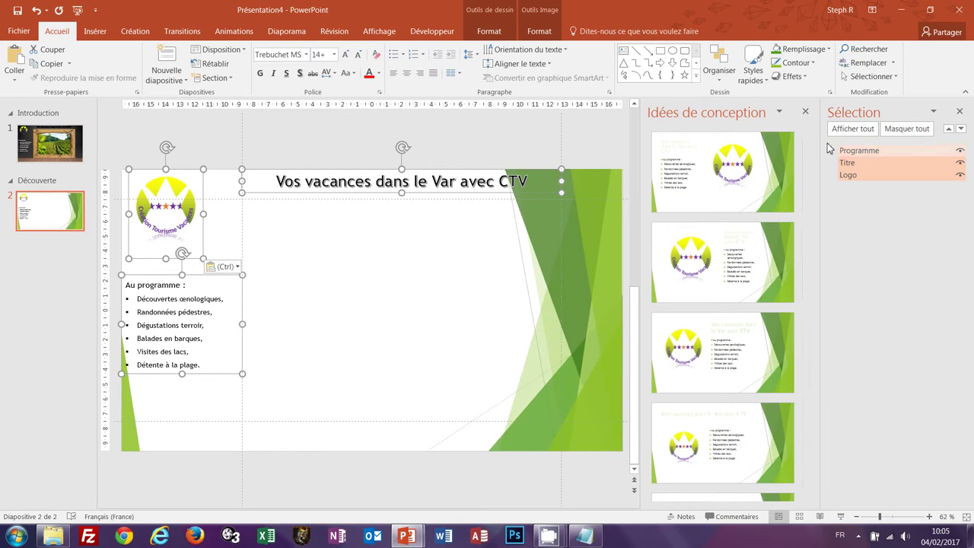
click(805, 111)
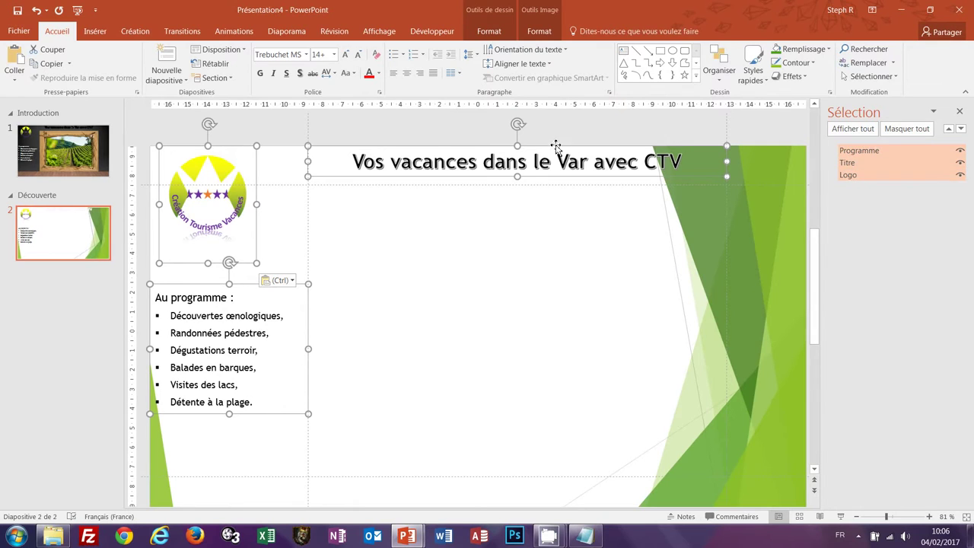
Apply the dark variant of the green theme to slide 2.
click(53, 252)
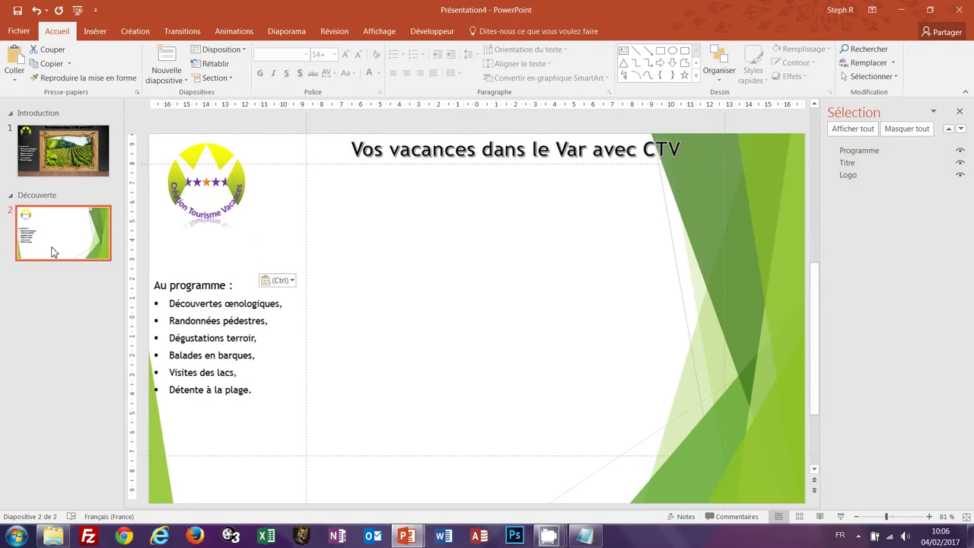
click(134, 31)
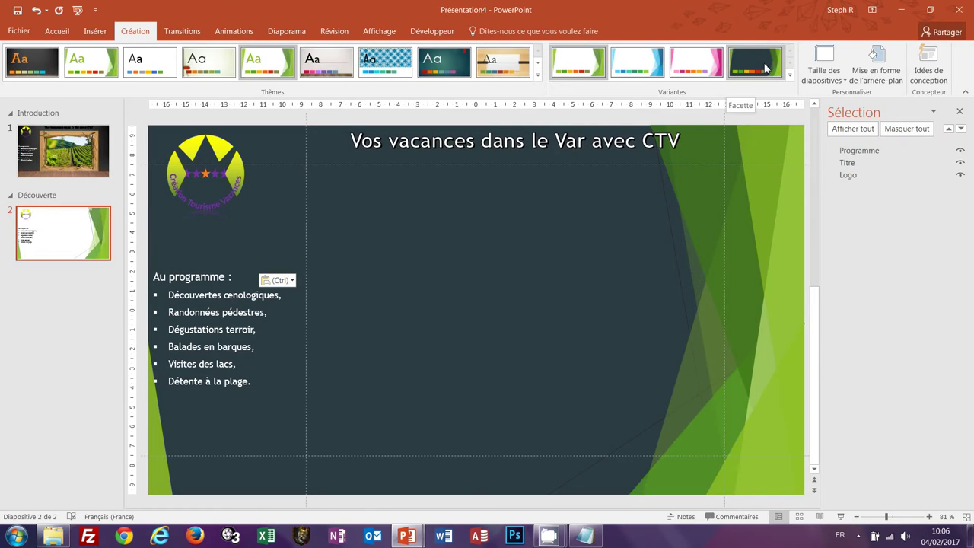
click(766, 69)
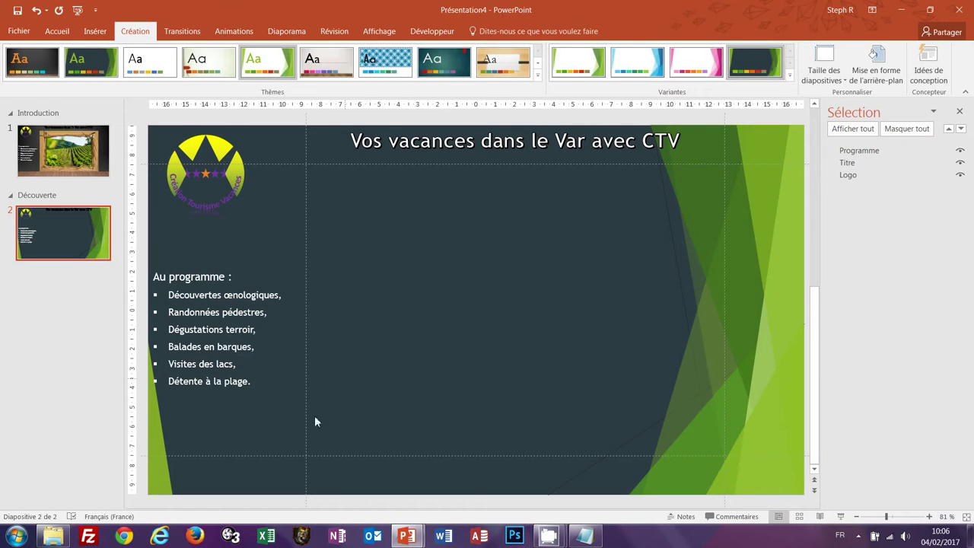
Check presentation-finale.ppsx for reference, then return to the working presentation.
mouse_move(401, 545)
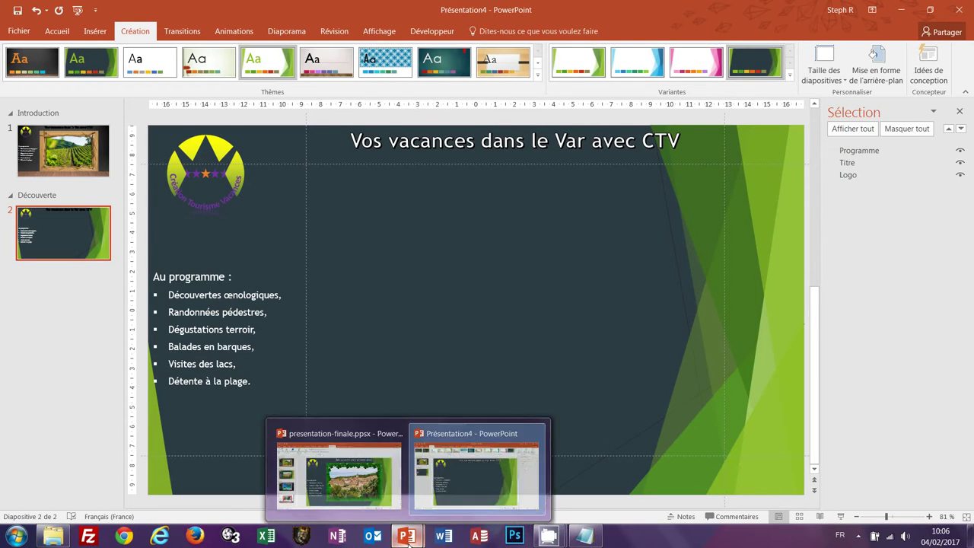
click(355, 478)
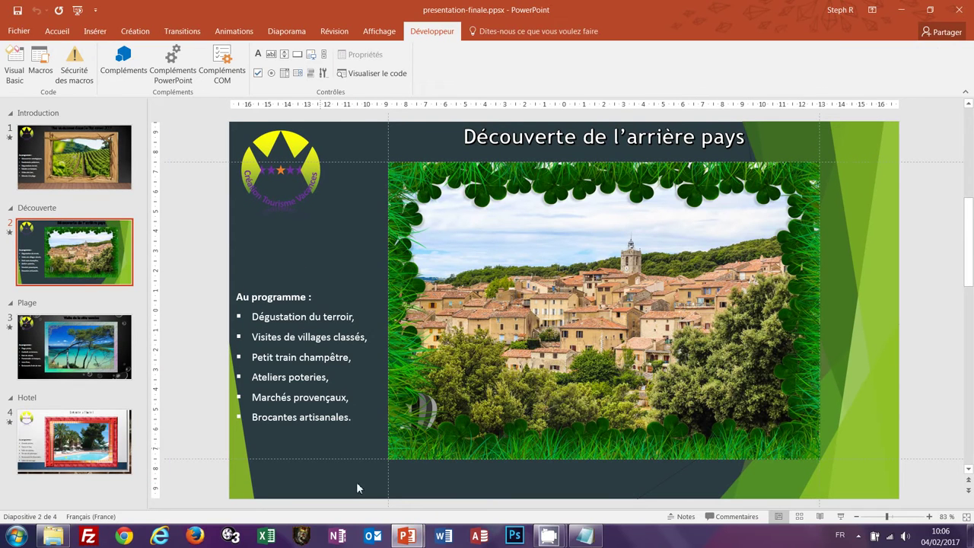
mouse_move(406, 536)
click(458, 486)
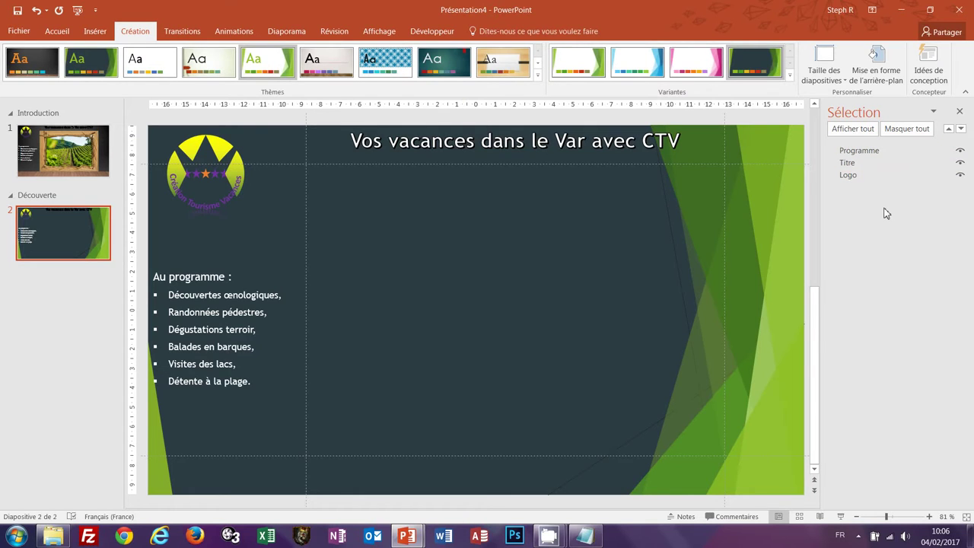
Replace slide 2's title with 'Découverte de l'arrière-pays'.
click(475, 141)
key(ctrl+a)
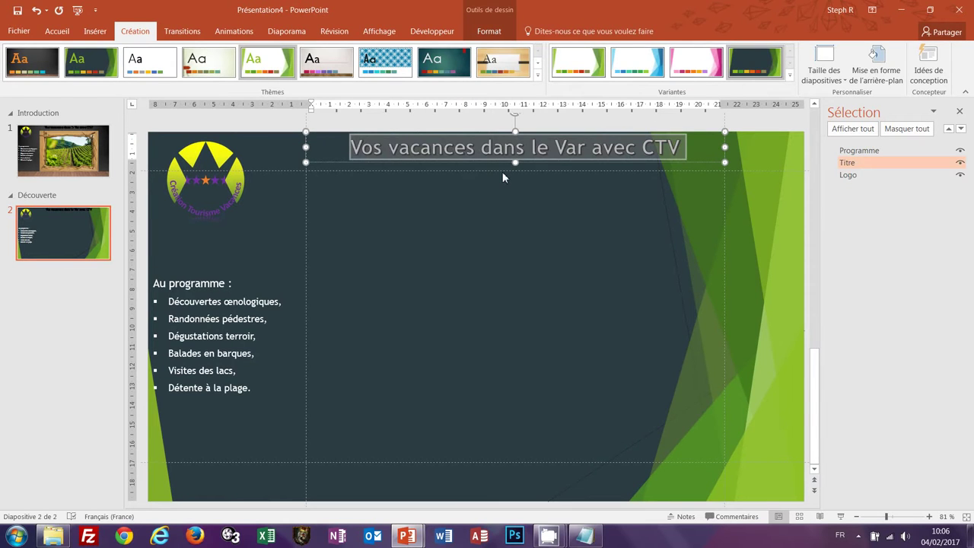
text(Decouver)
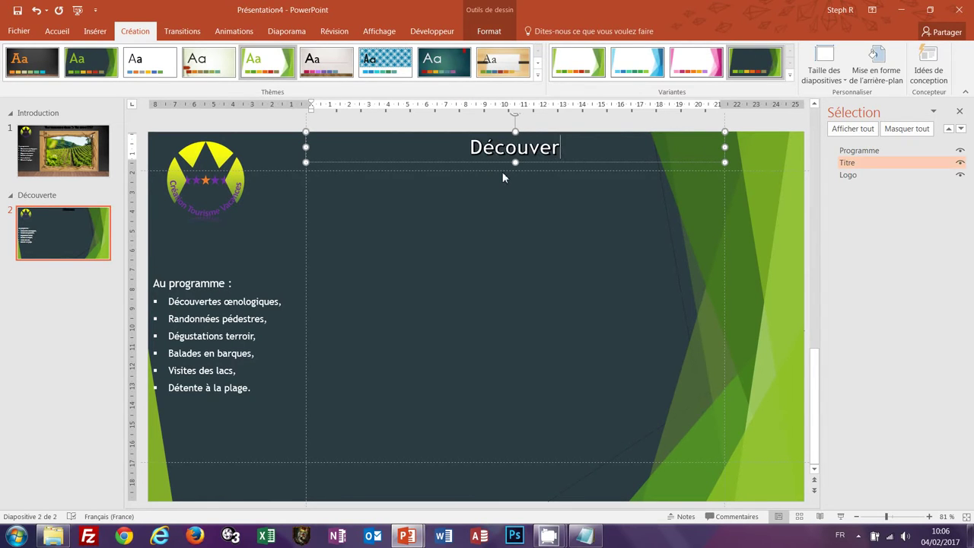
text(te de l)
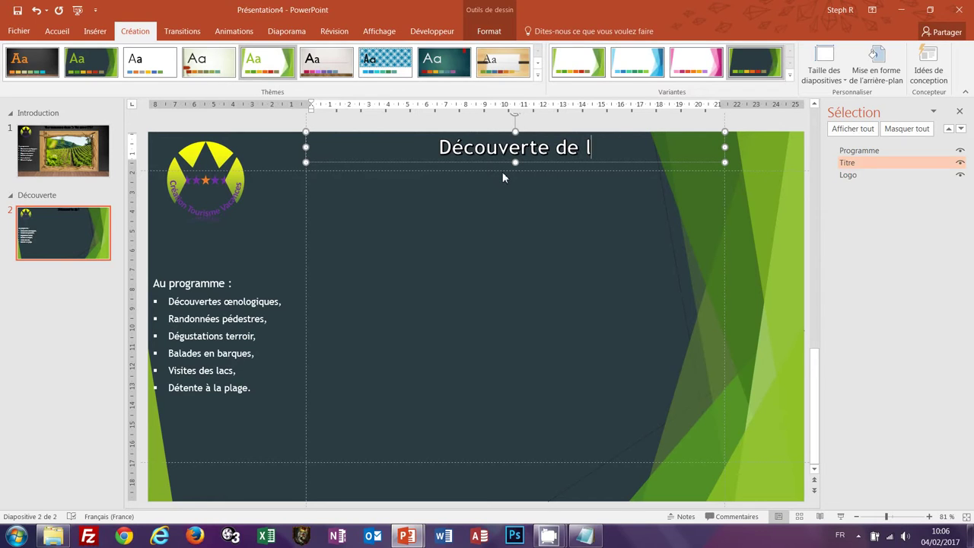
text('arrière)
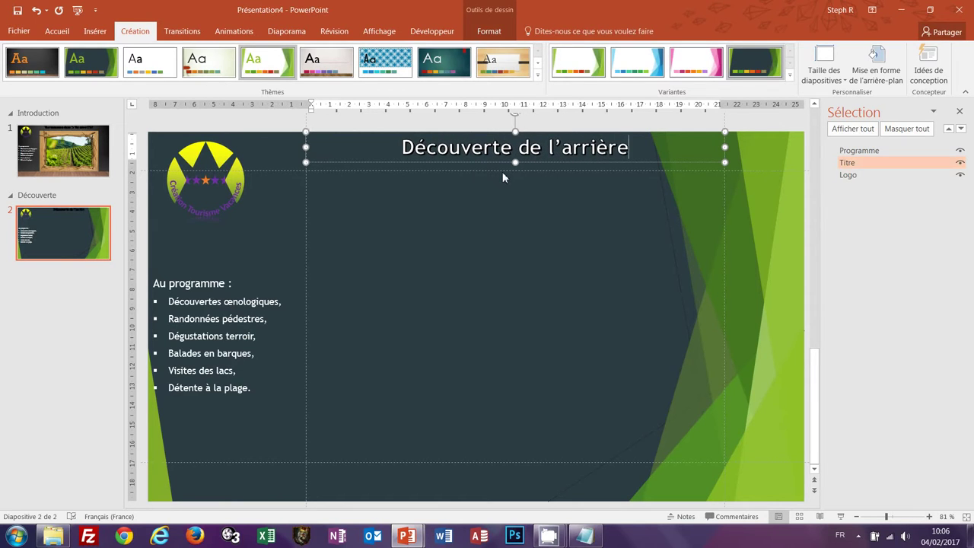
text(-pays)
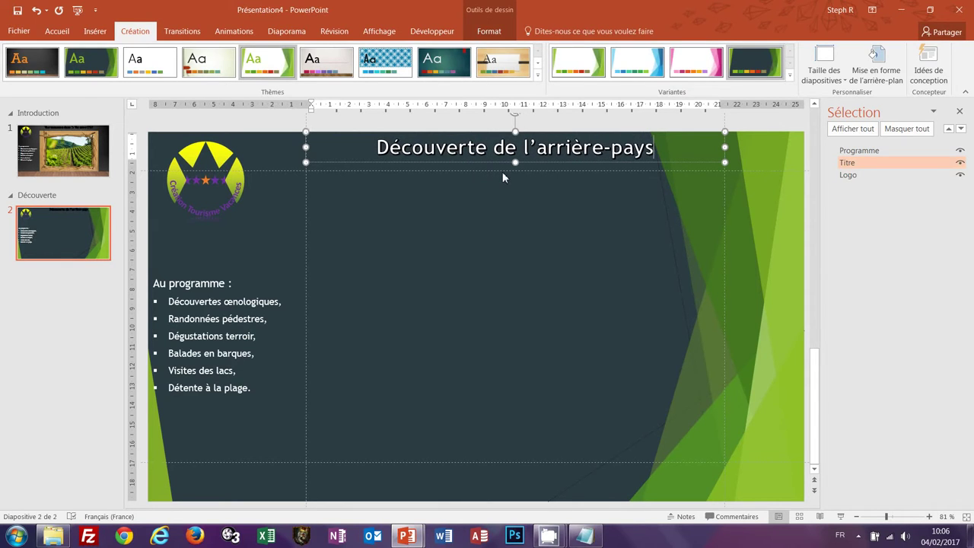
click(848, 151)
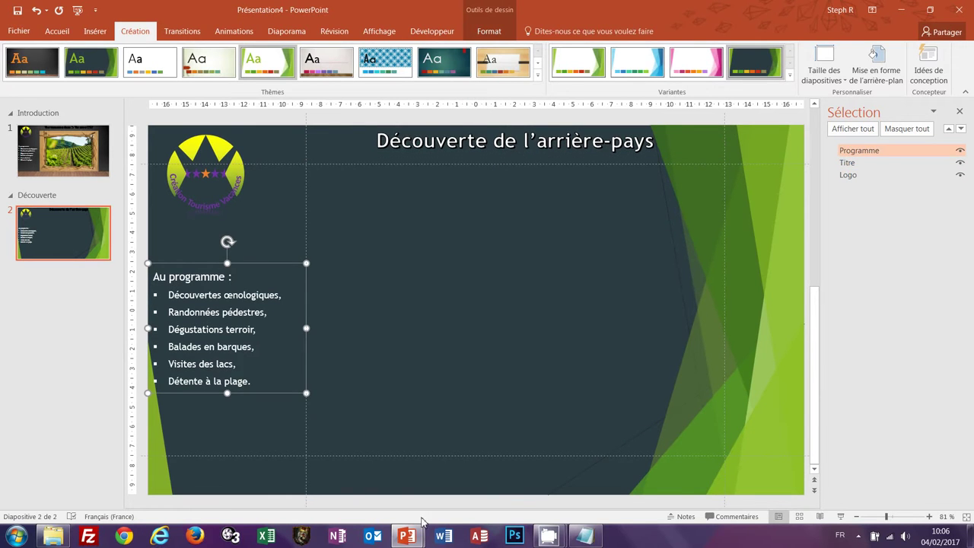
Copy the finished program list from presentation-finale into Notepad as plain text.
mouse_move(409, 536)
click(362, 493)
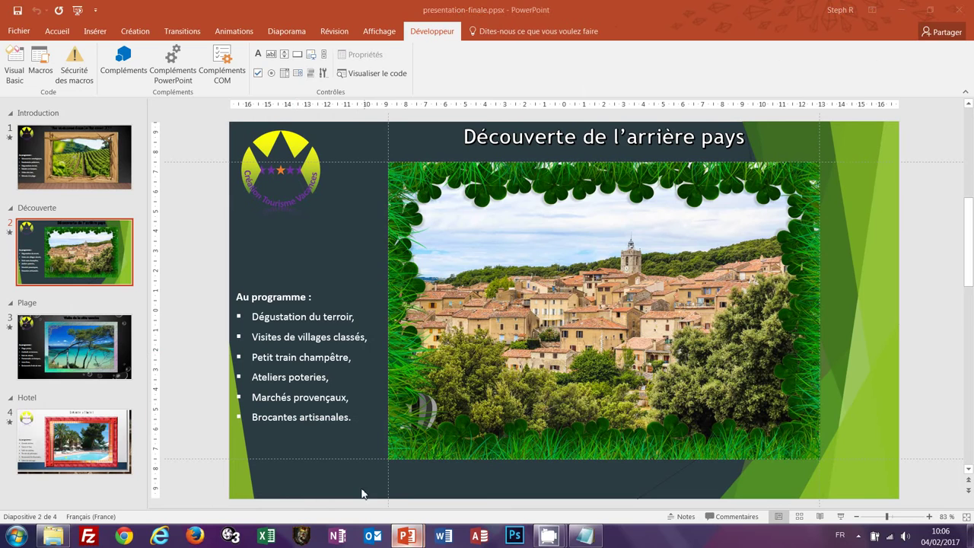
click(280, 327)
key(ctrl+a)
key(ctrl+c)
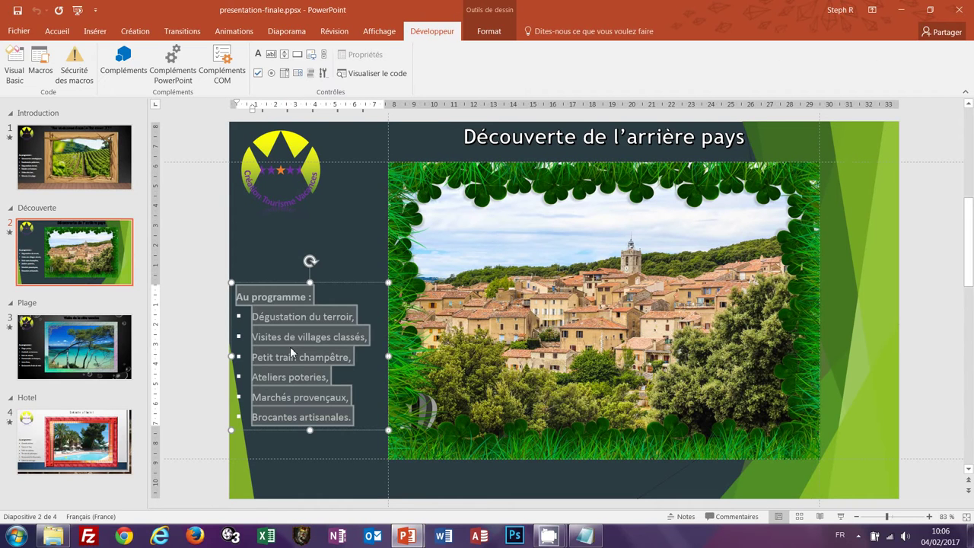
click(584, 535)
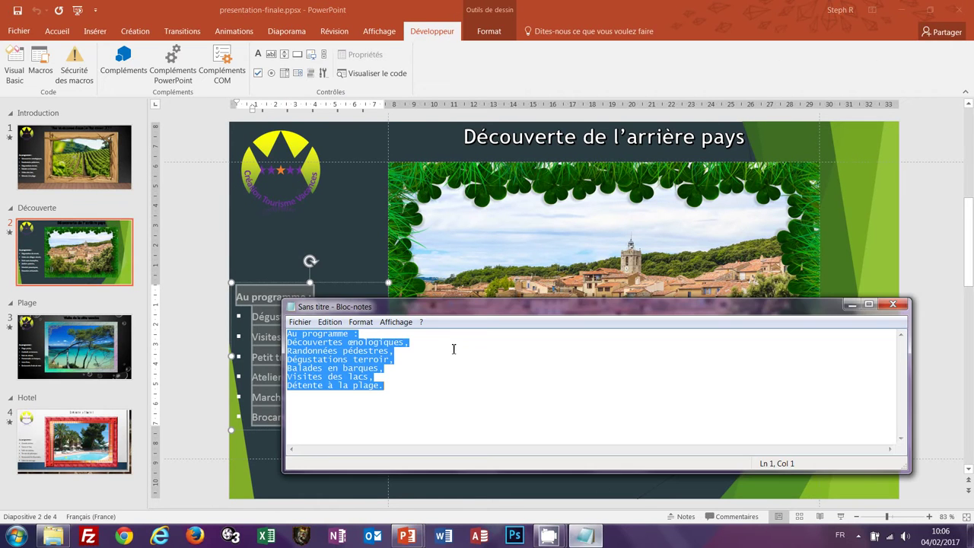
key(ctrl+v)
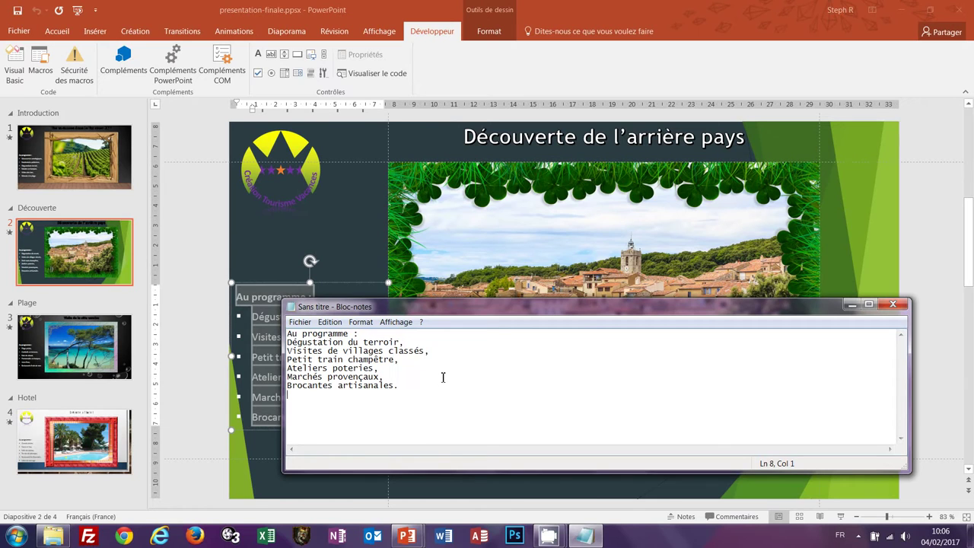
key(BackSpace)
key(ctrl+a)
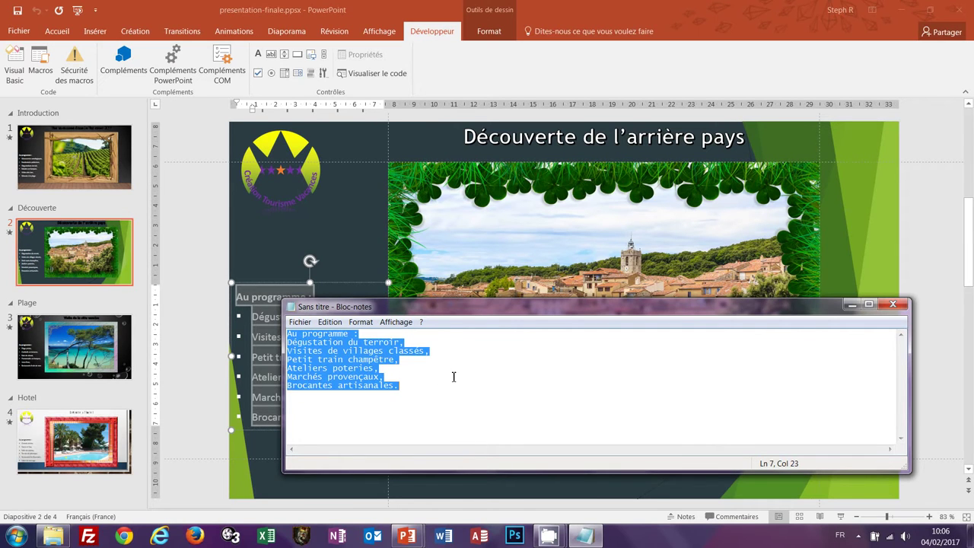
Paste the plain list over the program box items in Présentation4.
mouse_move(403, 540)
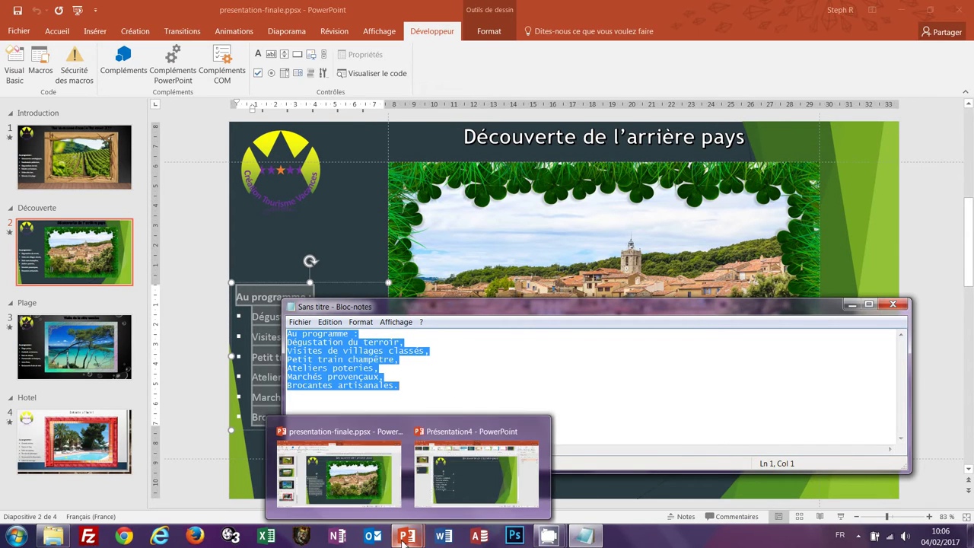
click(463, 483)
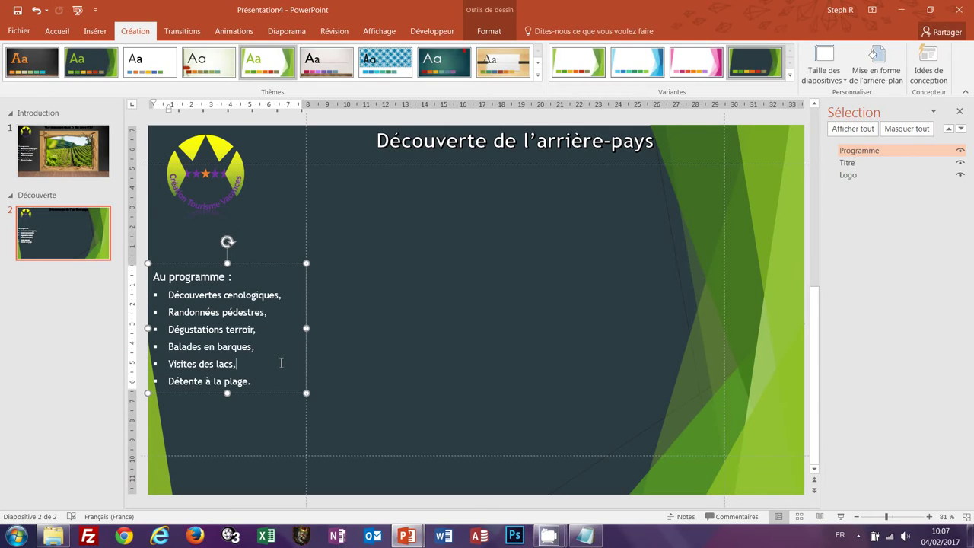
key(ctrl+a)
key(ctrl+v)
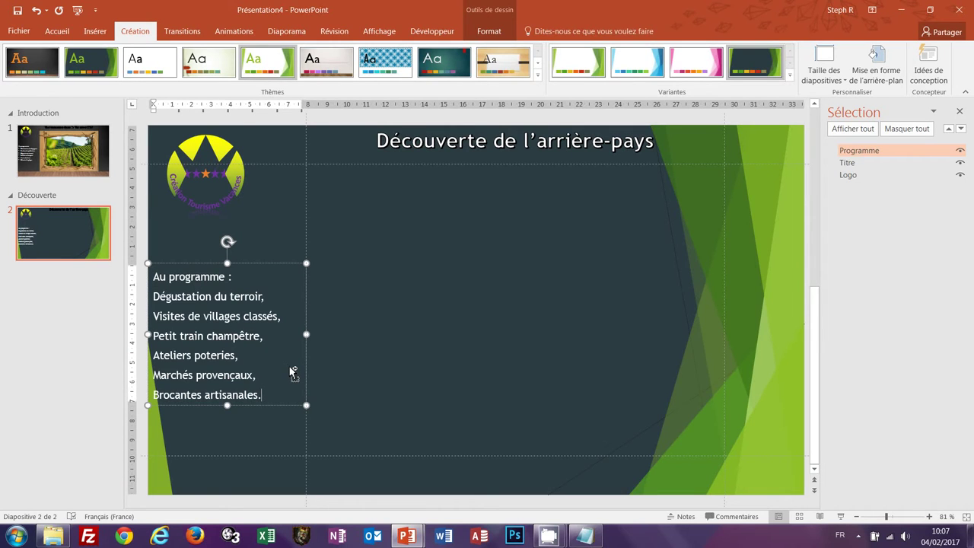
key(ctrl+a)
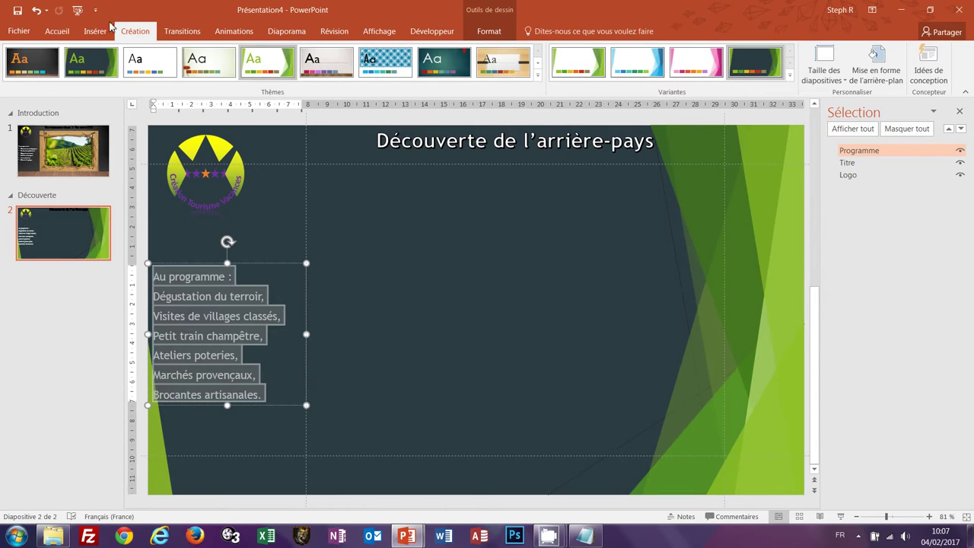
Set the program text to 14 pt and give the six activity lines square bullets.
click(63, 33)
click(324, 54)
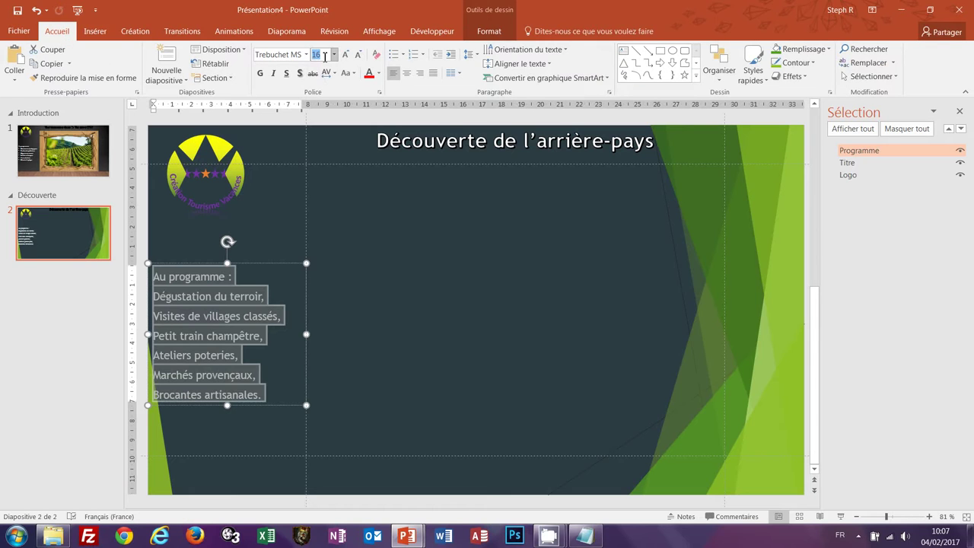
text(14)
key(Return)
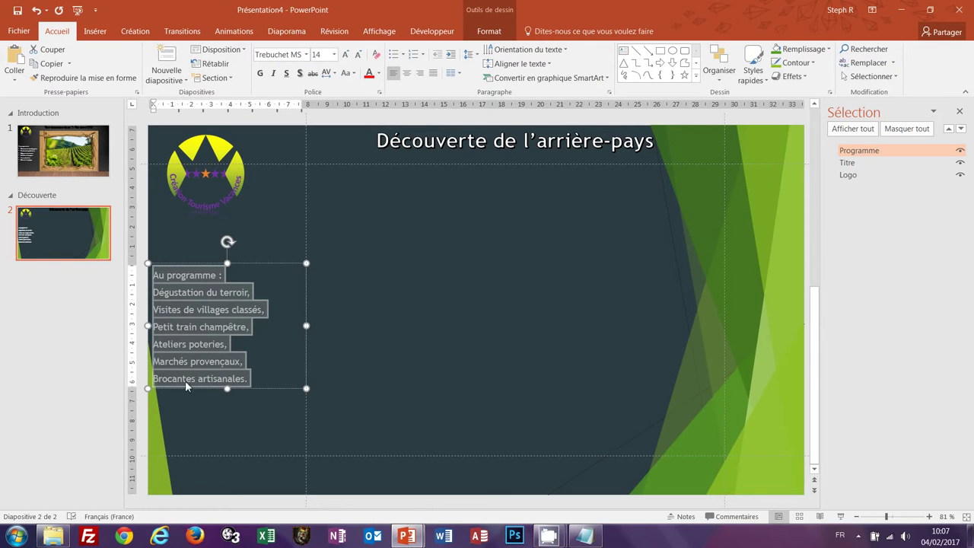
click(188, 295)
drag(155, 292, 273, 384)
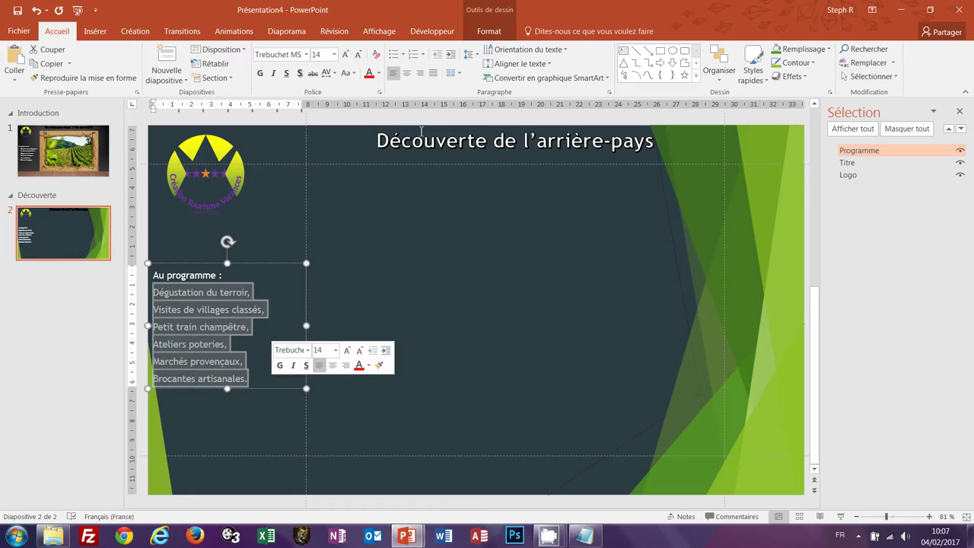
click(402, 55)
click(411, 145)
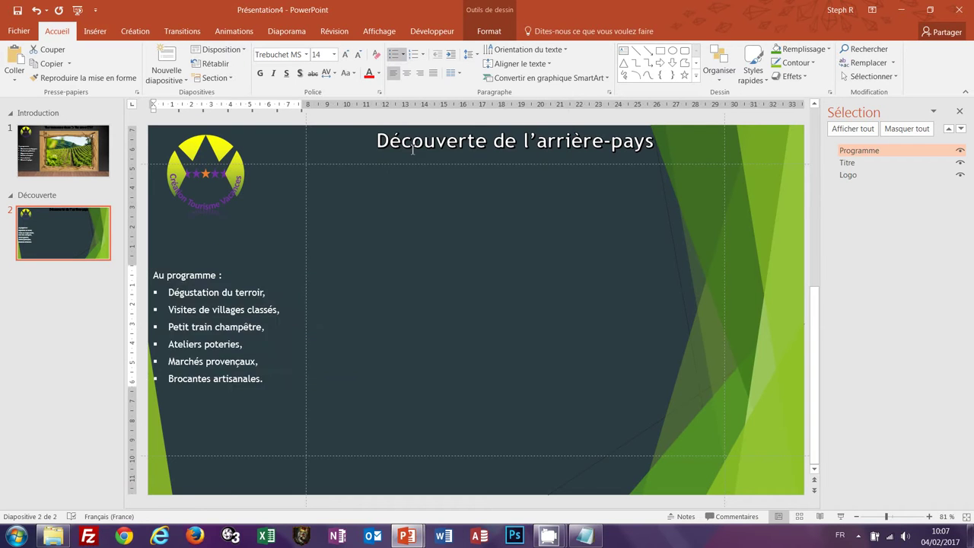
Enlarge the heading 'Au programme :' to 16 pt.
click(230, 280)
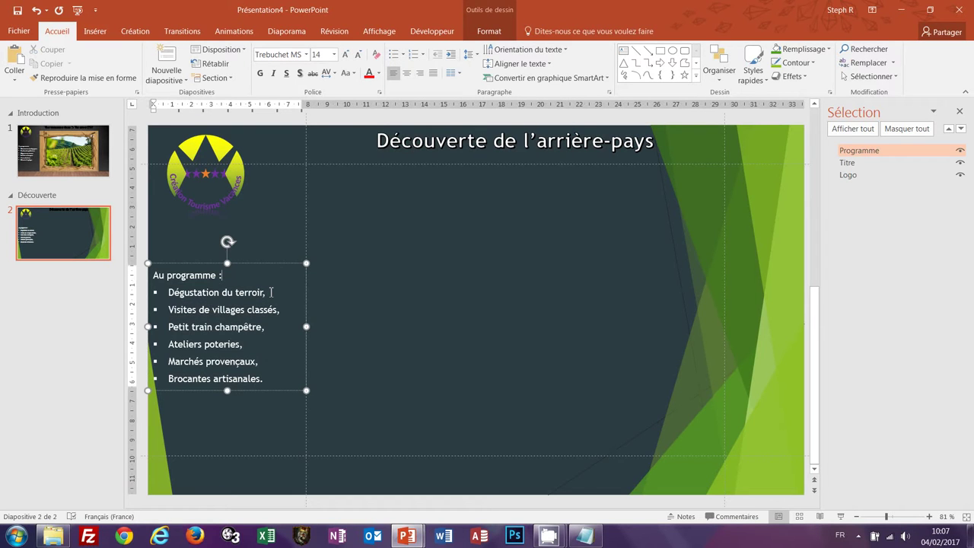
key(shift+Home)
click(321, 54)
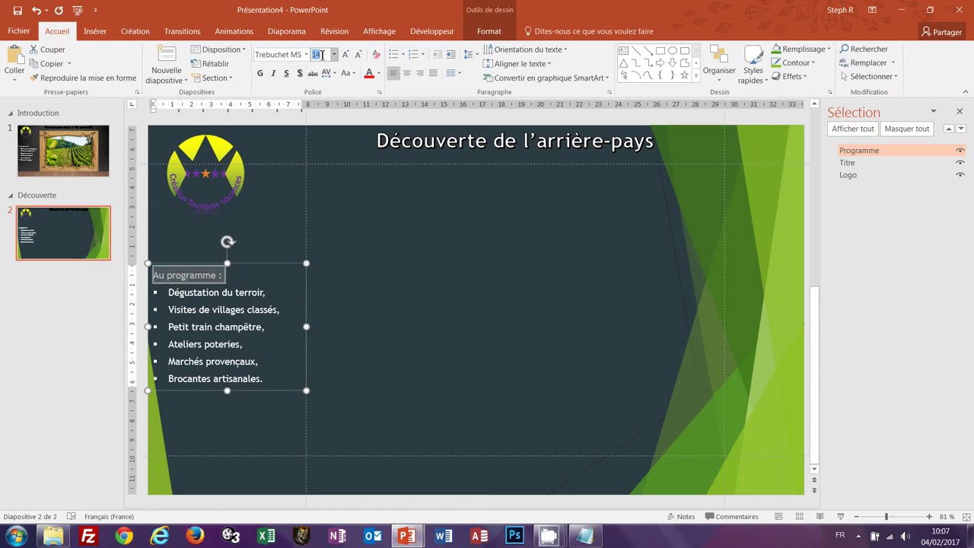
text(16)
key(Return)
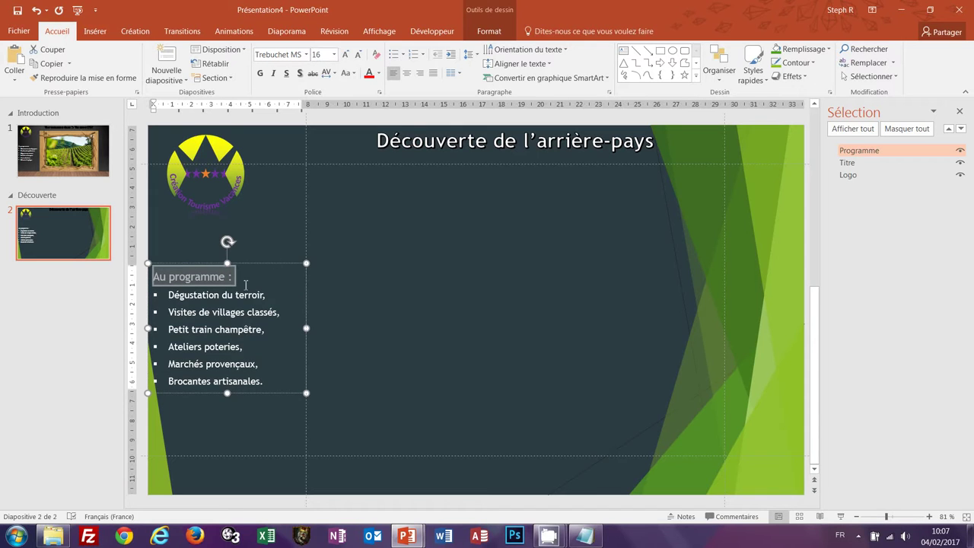
click(248, 310)
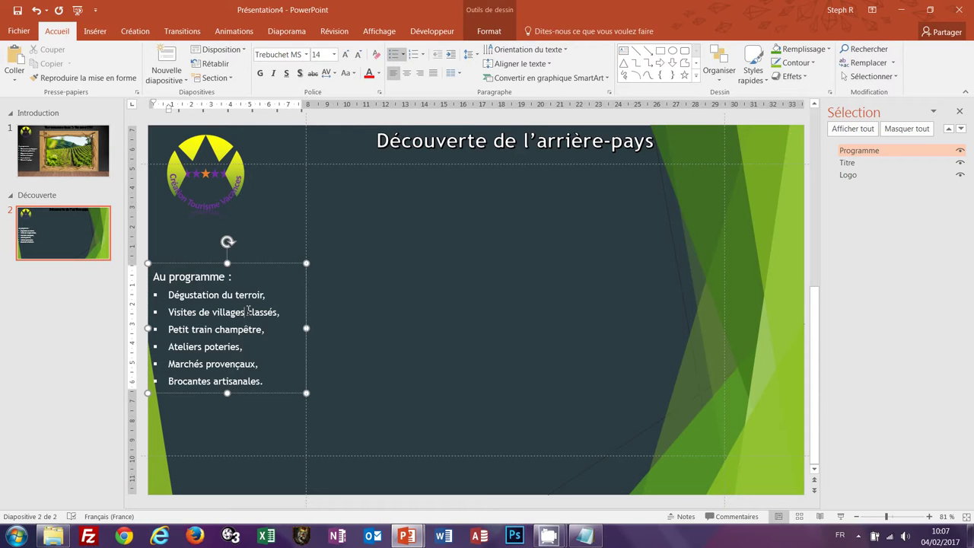
Insert village-var.jpg and cadre_herbe.png together onto slide 2.
click(96, 32)
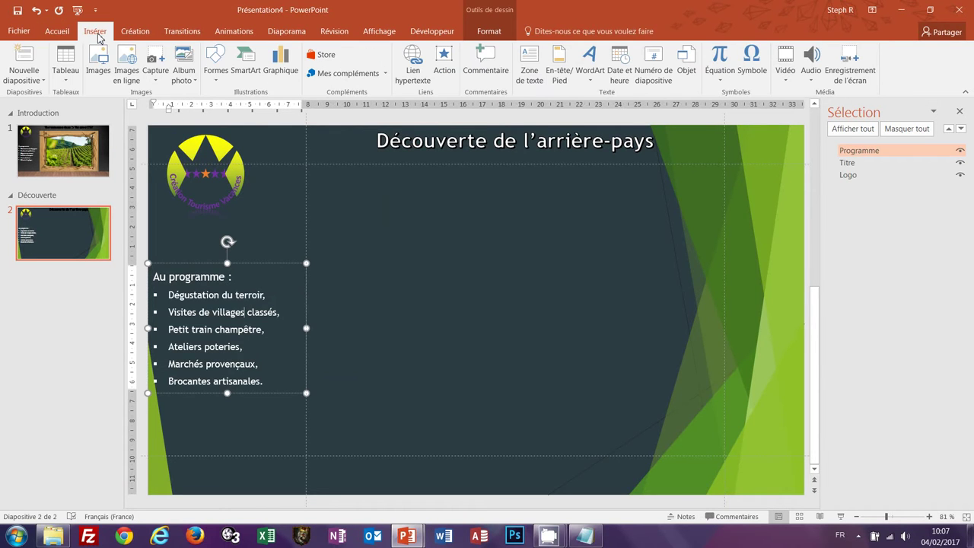
click(98, 64)
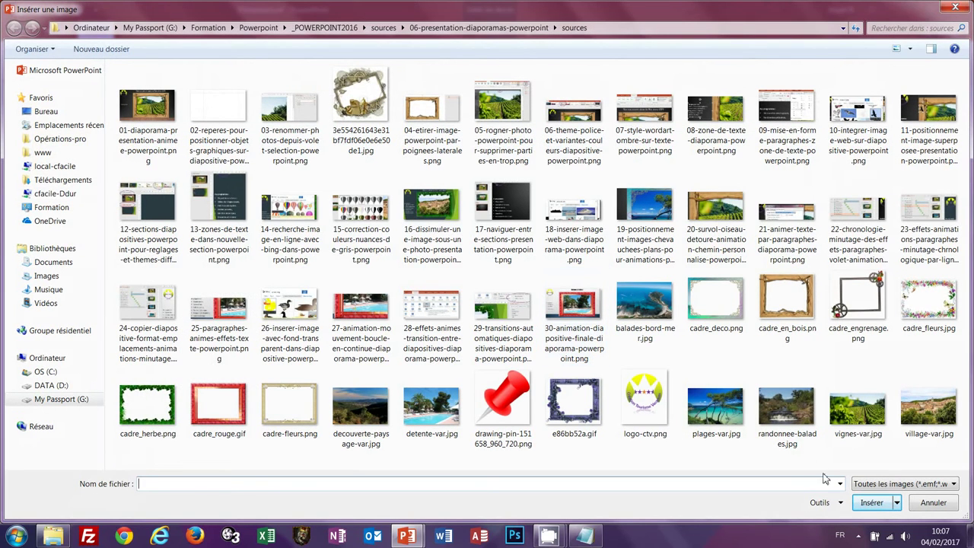
click(922, 416)
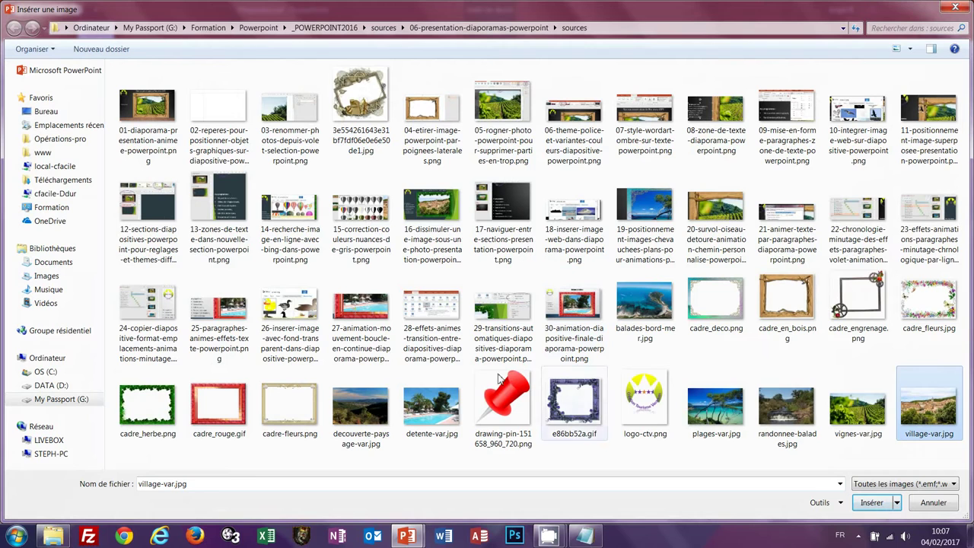
ctrl+click(147, 407)
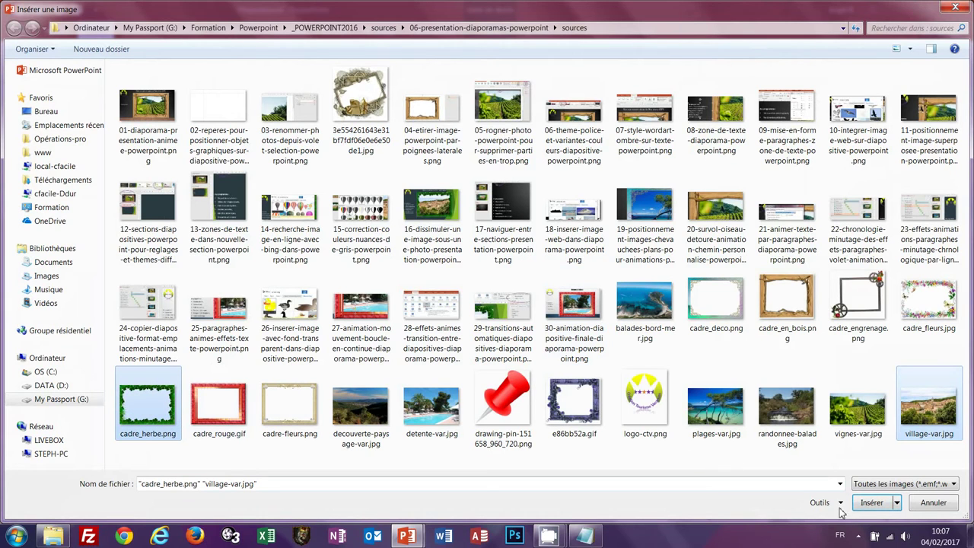
click(871, 503)
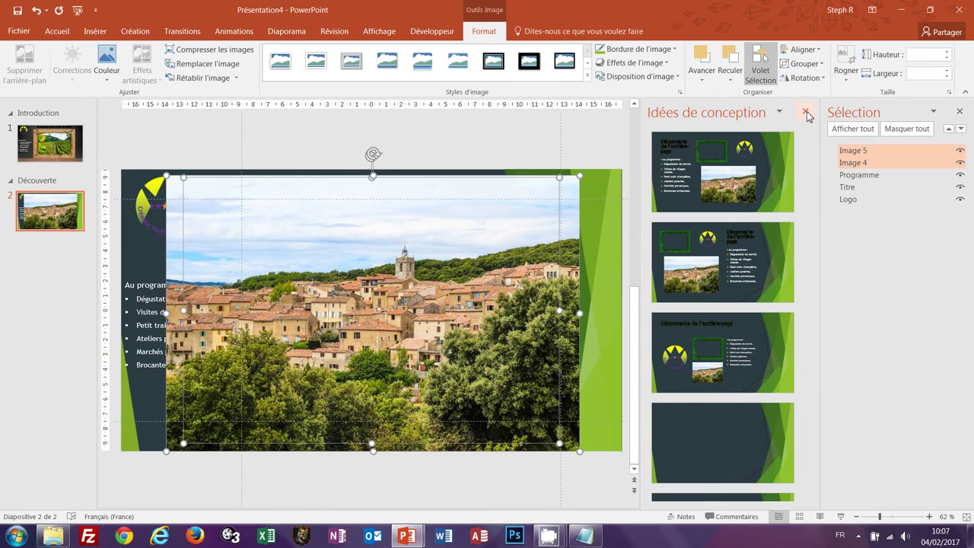
Rename Image 5 to Village in the Selection pane and hide it.
click(806, 113)
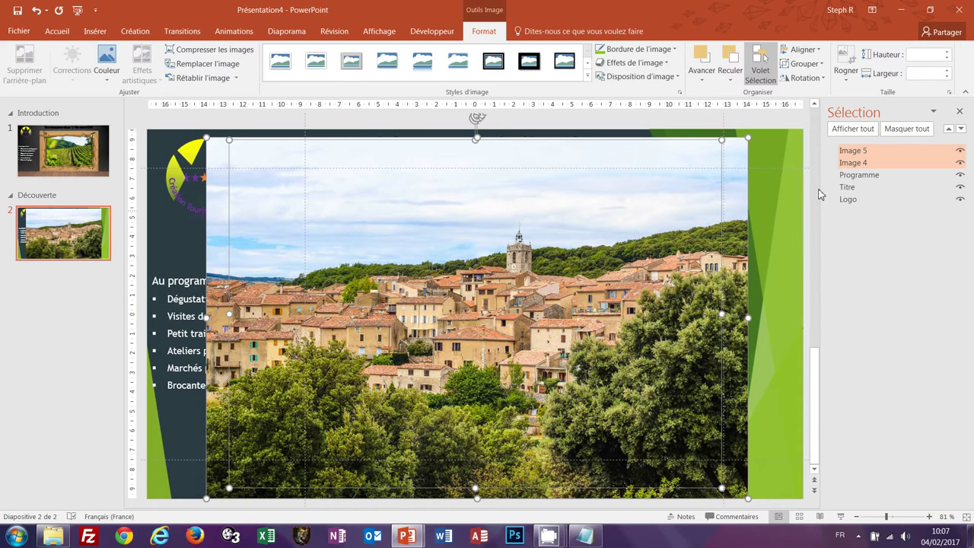
click(787, 114)
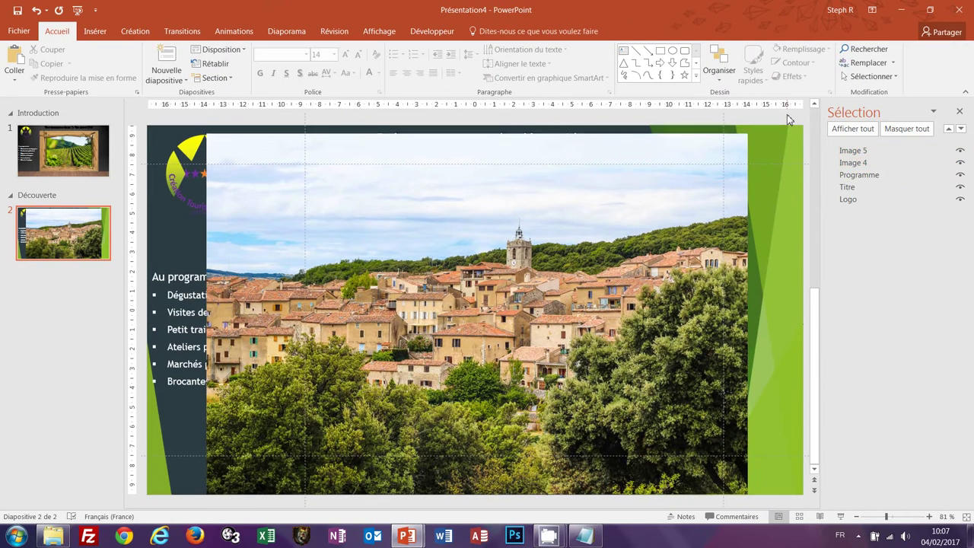
click(855, 150)
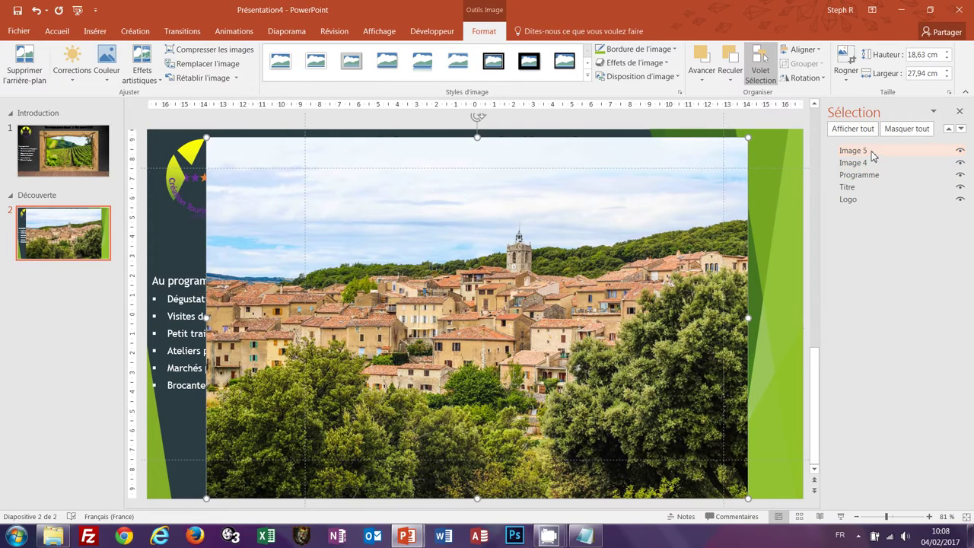
click(873, 156)
drag(888, 152, 822, 150)
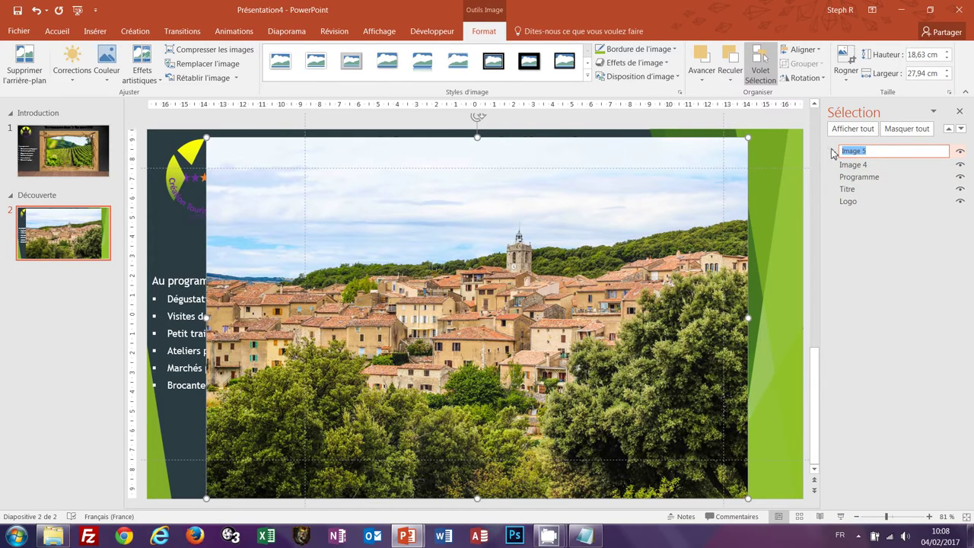
text(Village)
key(Return)
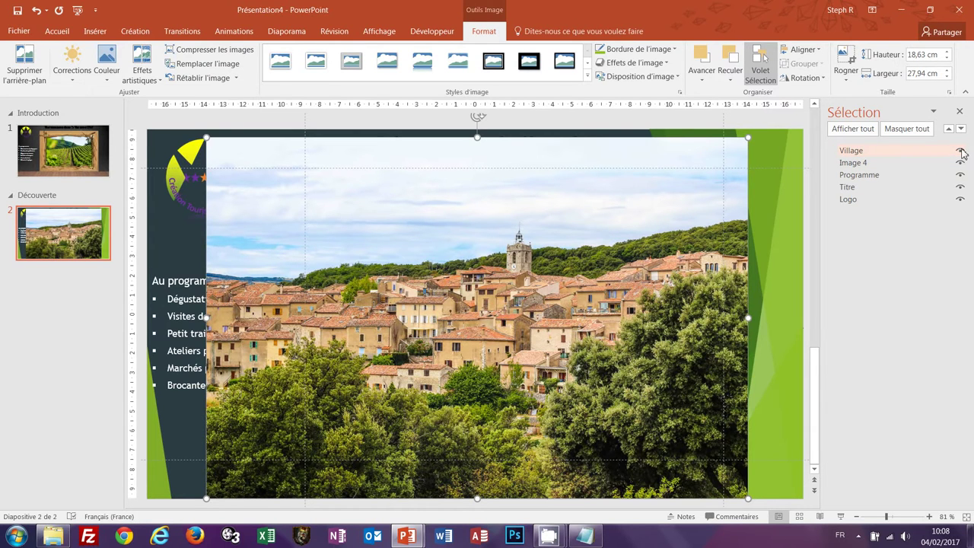
click(960, 151)
Rename the grass frame Image 4 to Cadre.
click(842, 165)
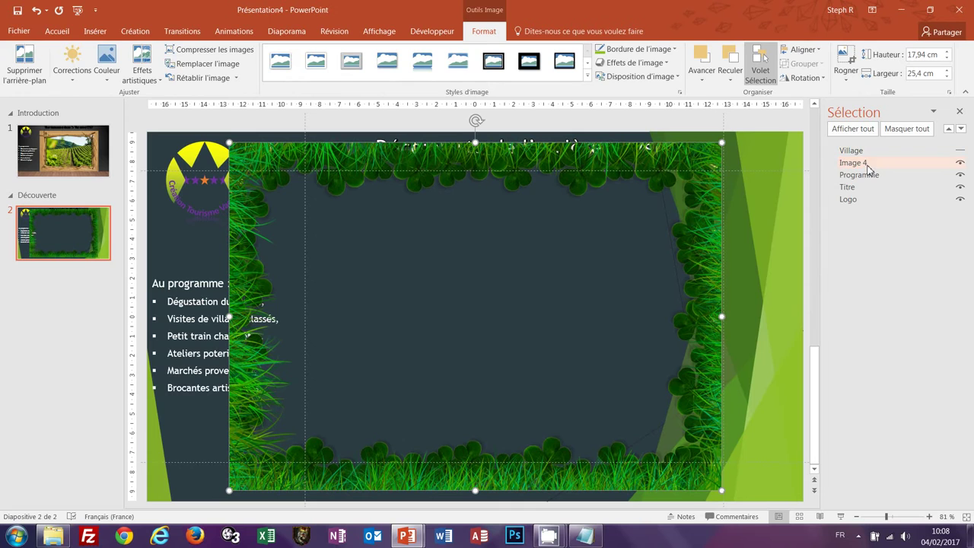
click(869, 165)
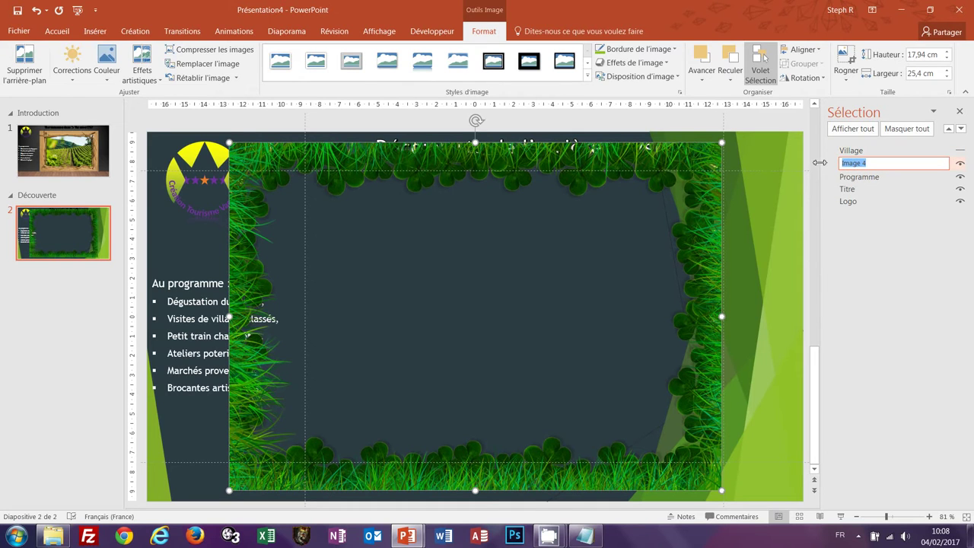
text(Cadre)
key(Return)
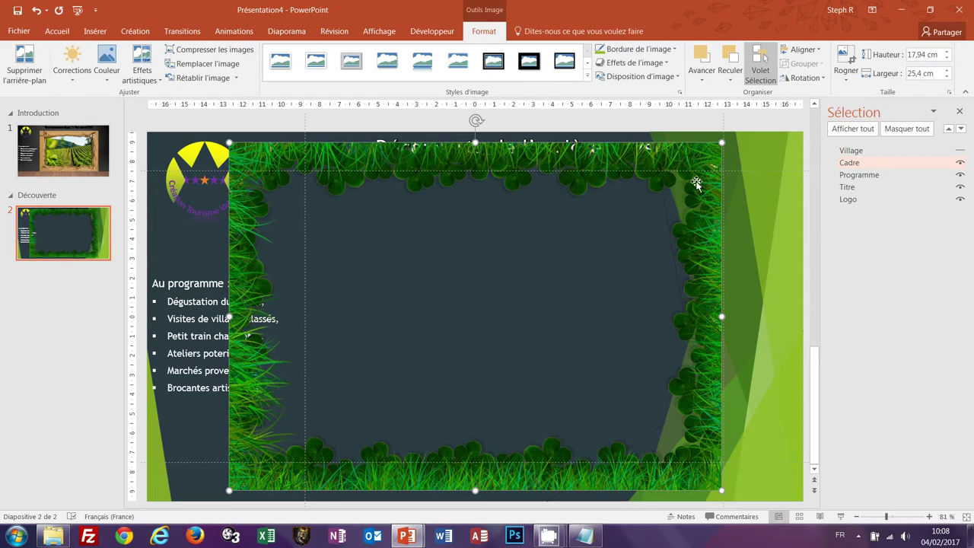
Move and resize the Cadre frame to 15,08 × 21,6 cm beside the programme list.
mouse_move(261, 156)
mouse_down()
mouse_move(254, 121)
mouse_move(264, 125)
mouse_up()
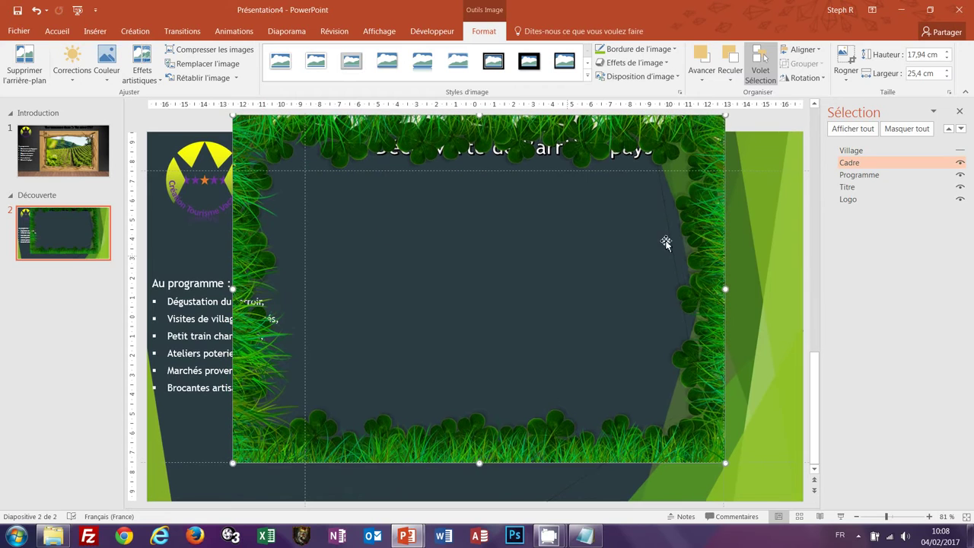
click(814, 104)
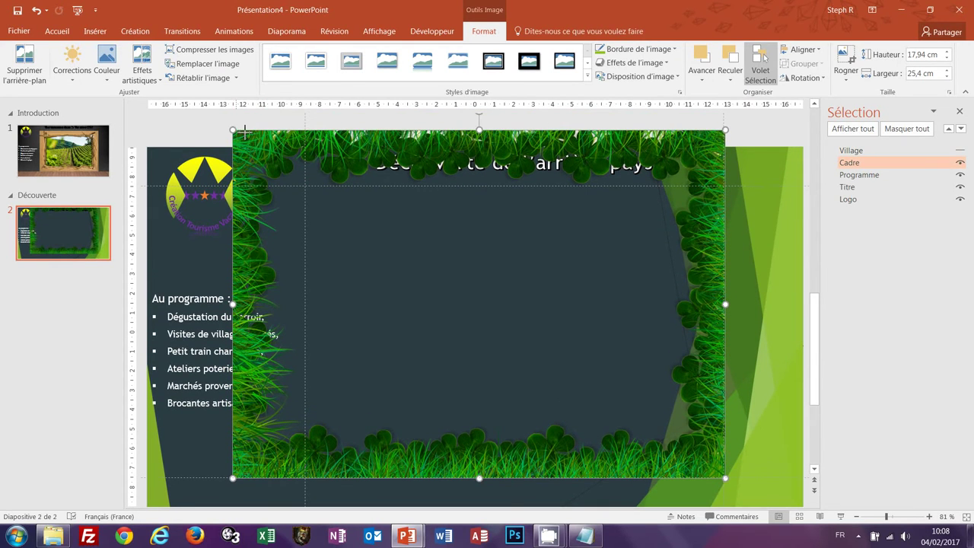
drag(245, 131, 335, 187)
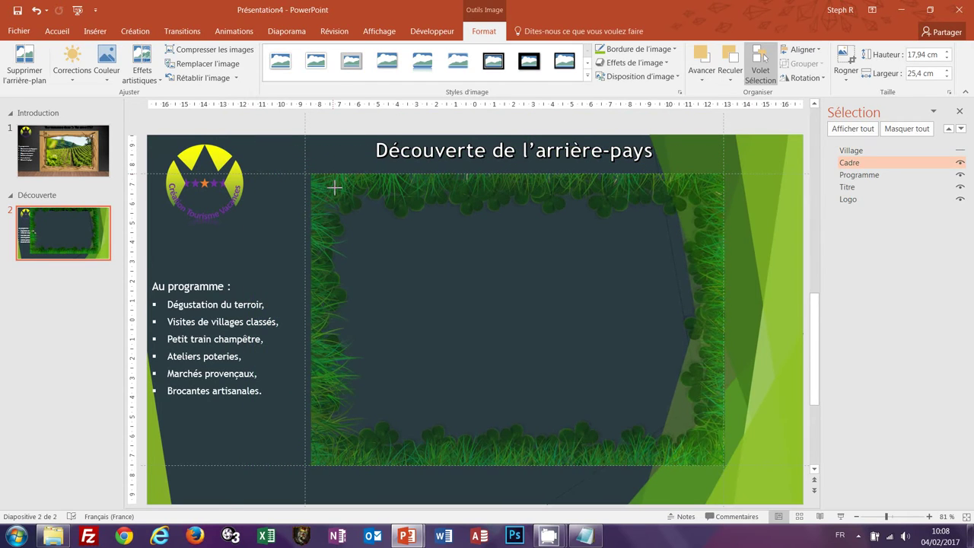
drag(314, 311, 304, 312)
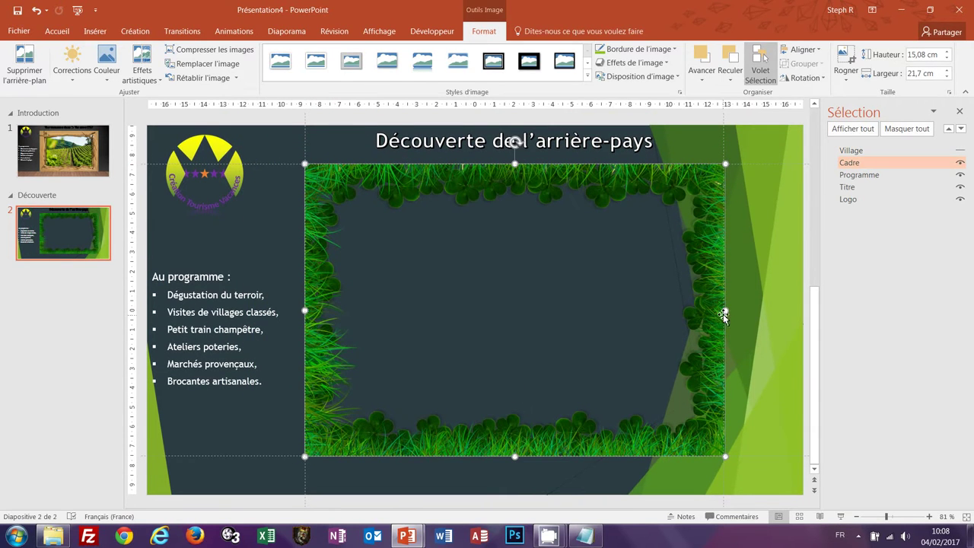
drag(725, 312, 723, 312)
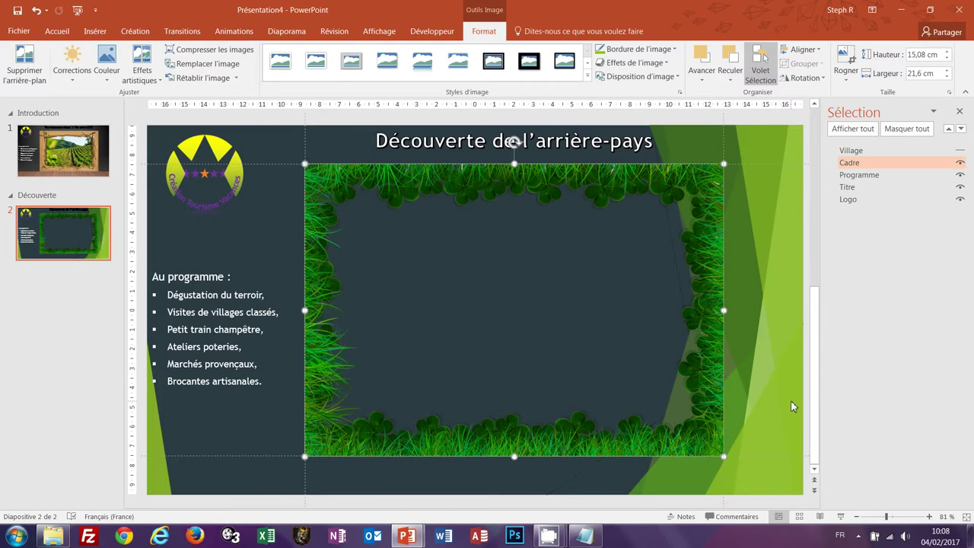
Unhide the Village photo and resize it to 15,08 × 22,63 cm over the frame.
click(859, 154)
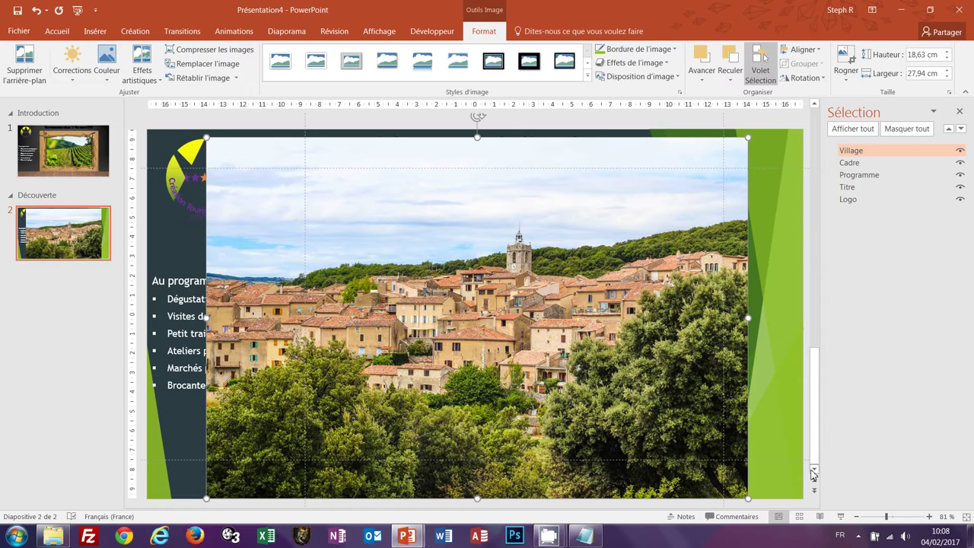
mouse_move(581, 342)
mouse_down()
mouse_move(555, 306)
mouse_move(556, 277)
mouse_up()
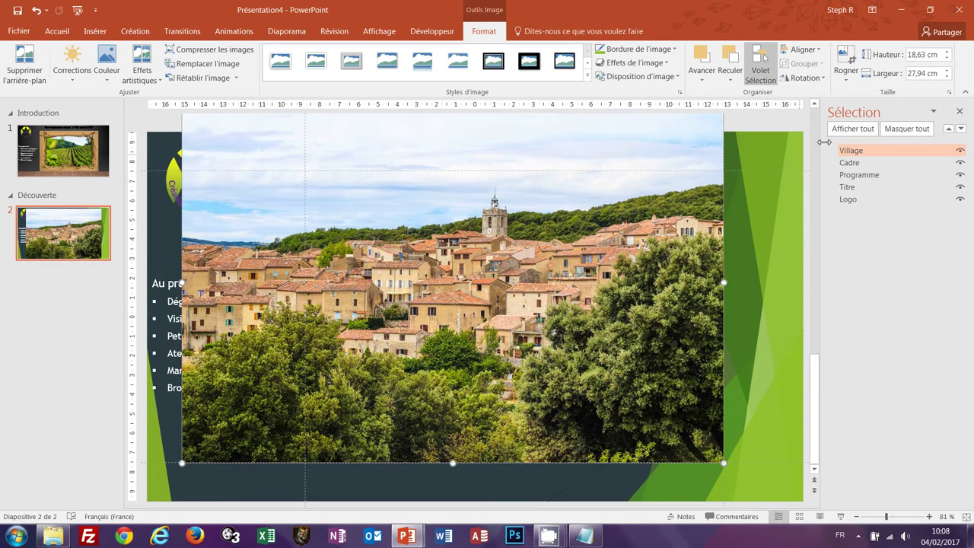
click(814, 104)
click(815, 105)
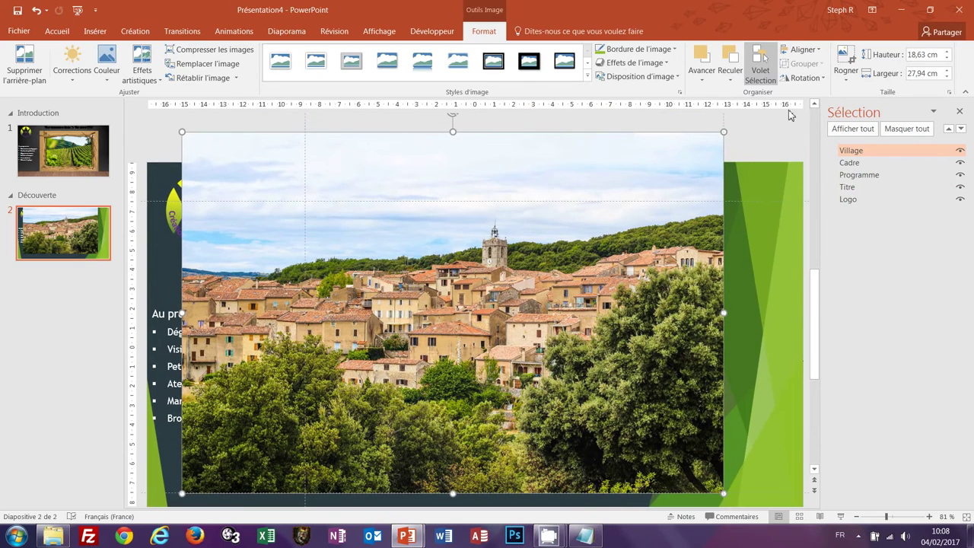
drag(186, 137, 227, 156)
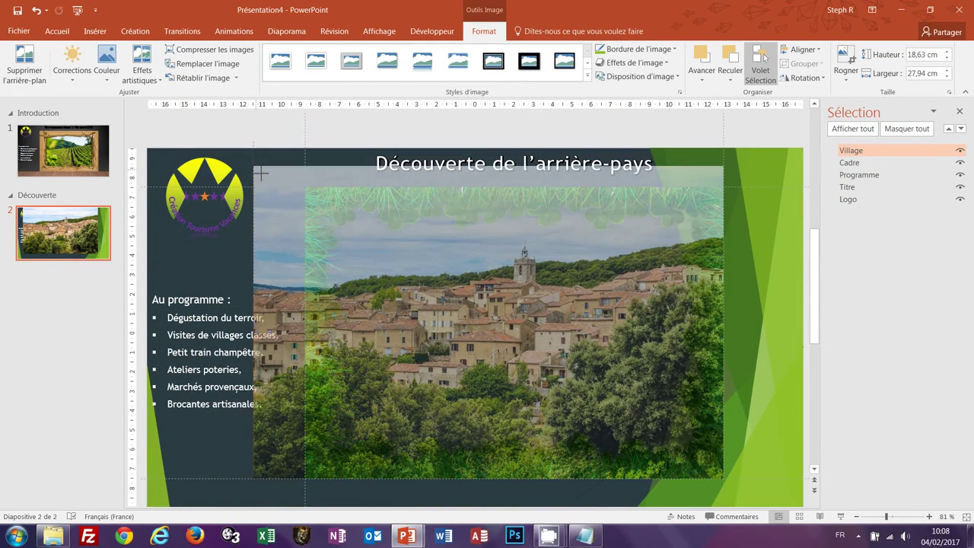
drag(227, 156, 293, 186)
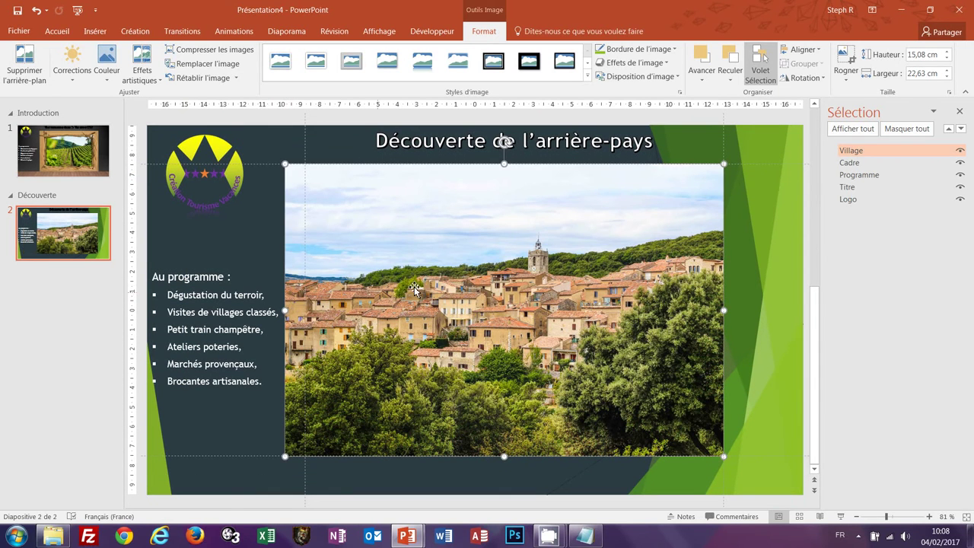
Crop the Village photo to 21,6 cm wide and send it behind Cadre.
click(848, 59)
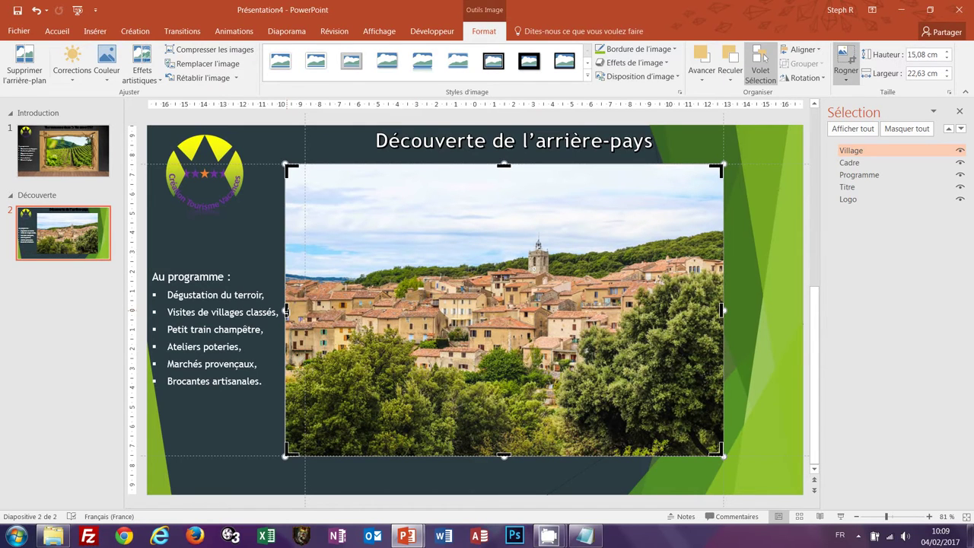
drag(287, 312, 305, 312)
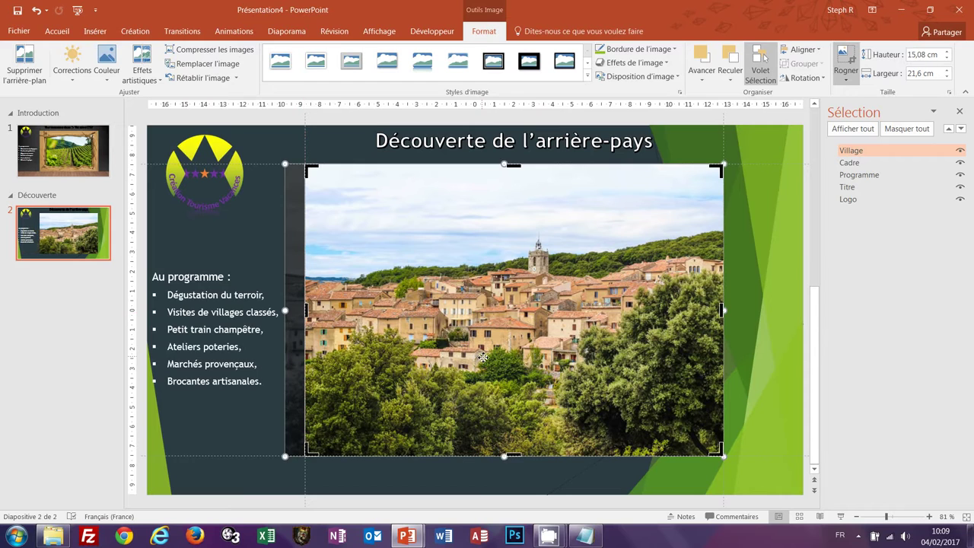
click(851, 67)
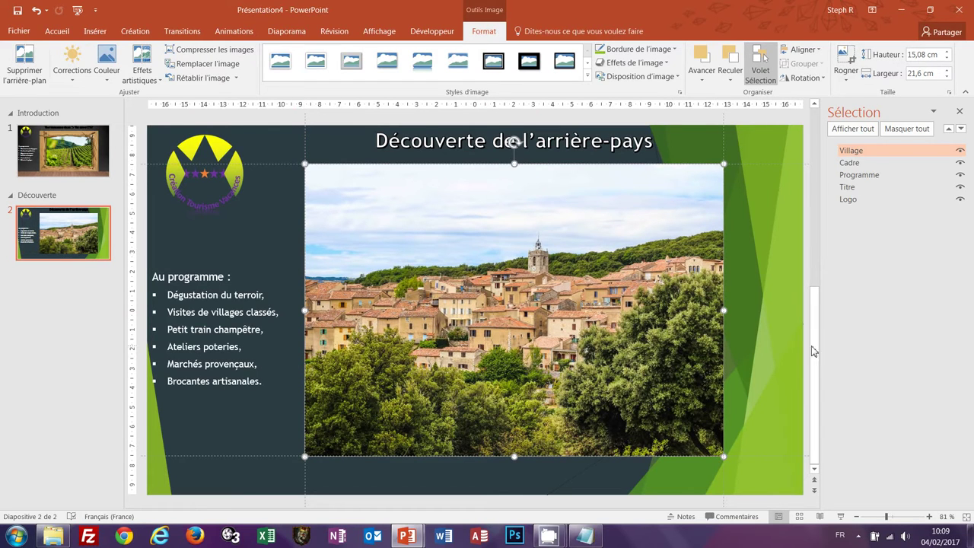
click(961, 129)
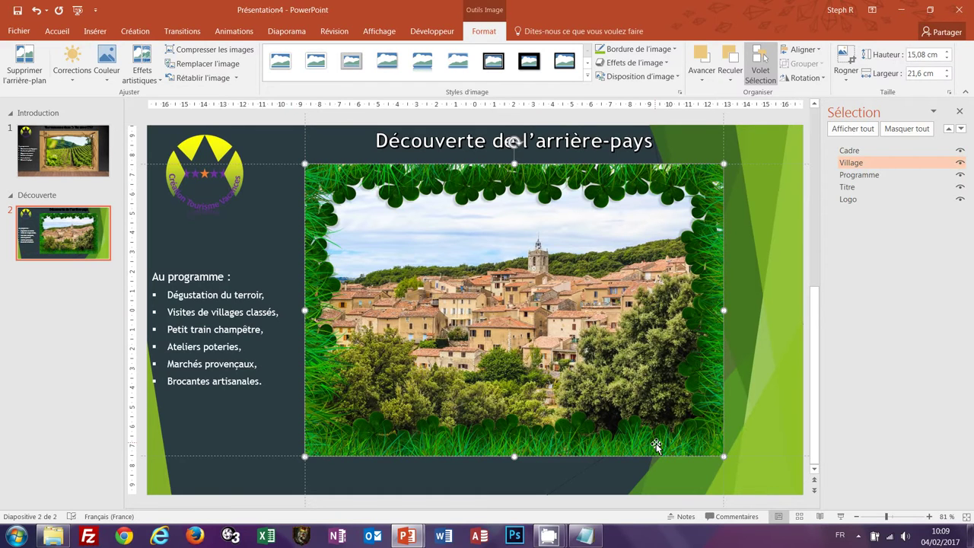
Insert a rainbow hot air balloon from an online 'hot air balloon png' image search.
mouse_move(407, 536)
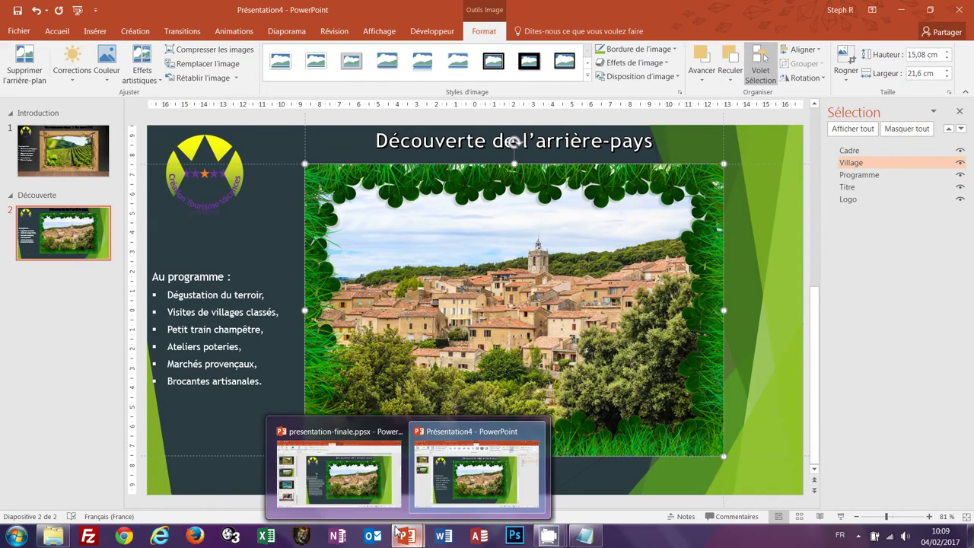
click(353, 504)
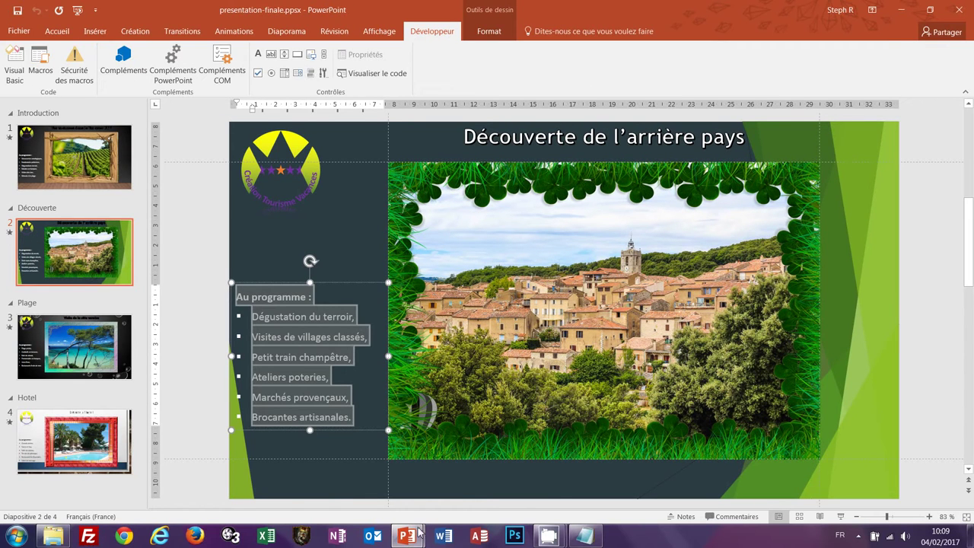
mouse_move(411, 542)
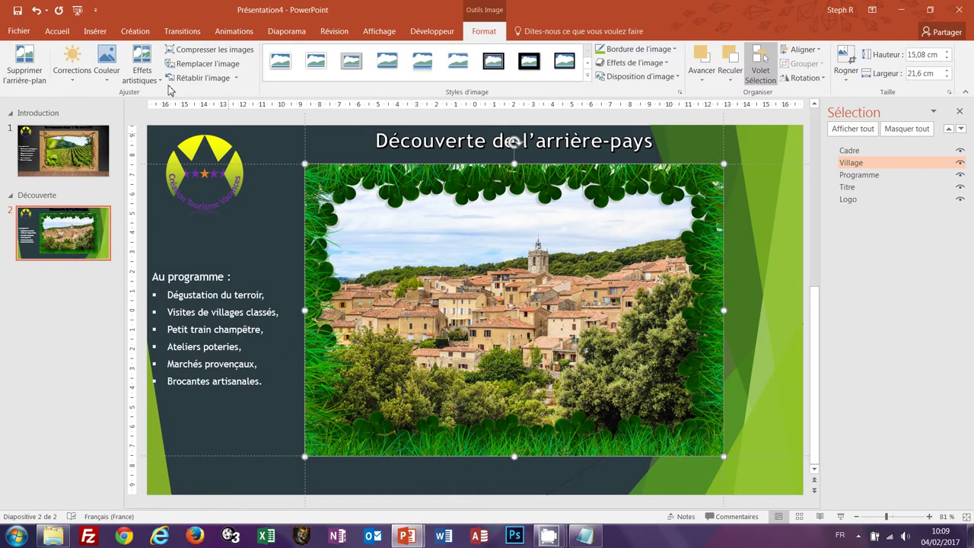
click(102, 33)
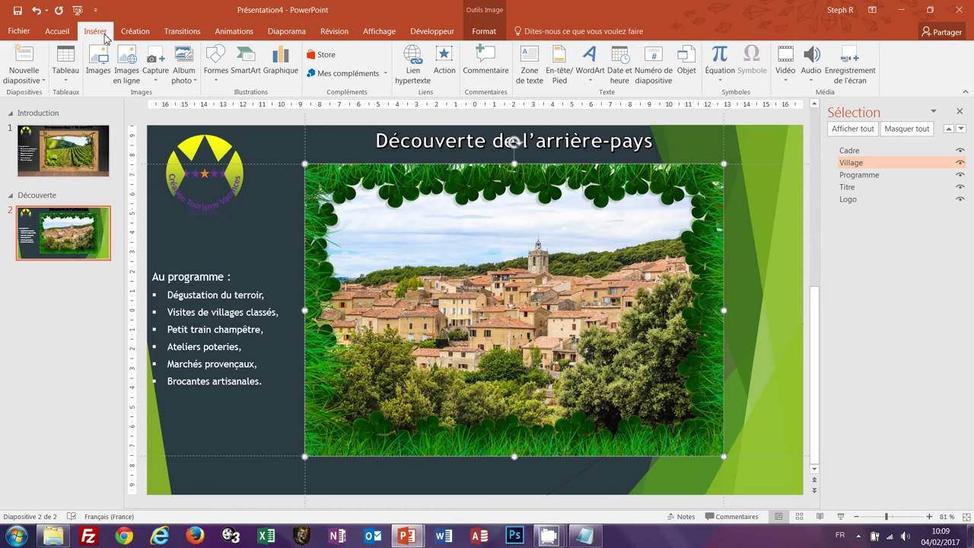
click(134, 70)
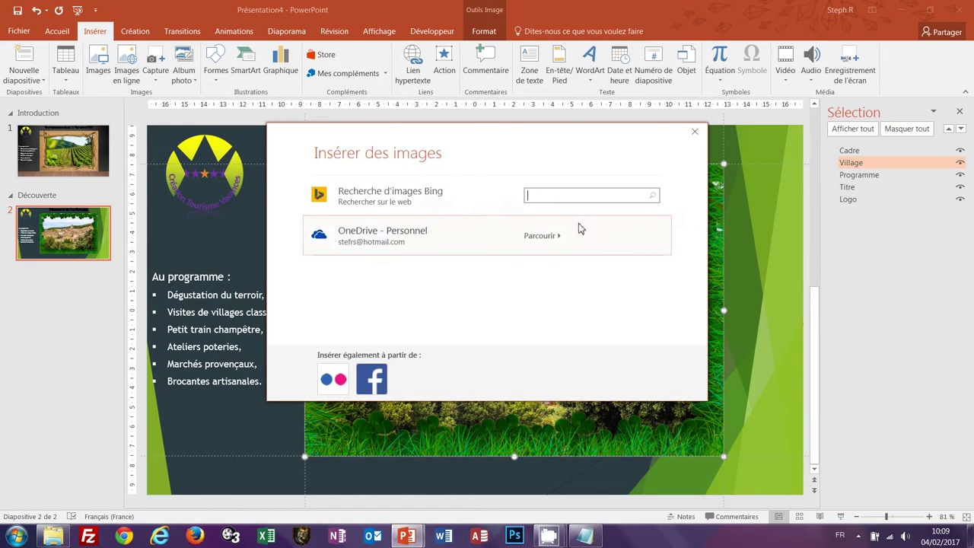
text(hot air ball)
text(oon pn)
text(g)
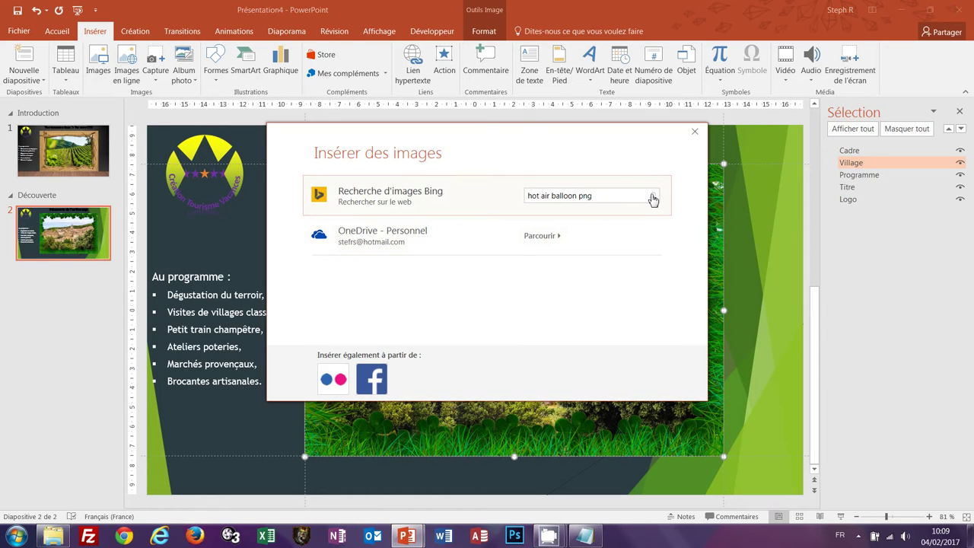
click(652, 198)
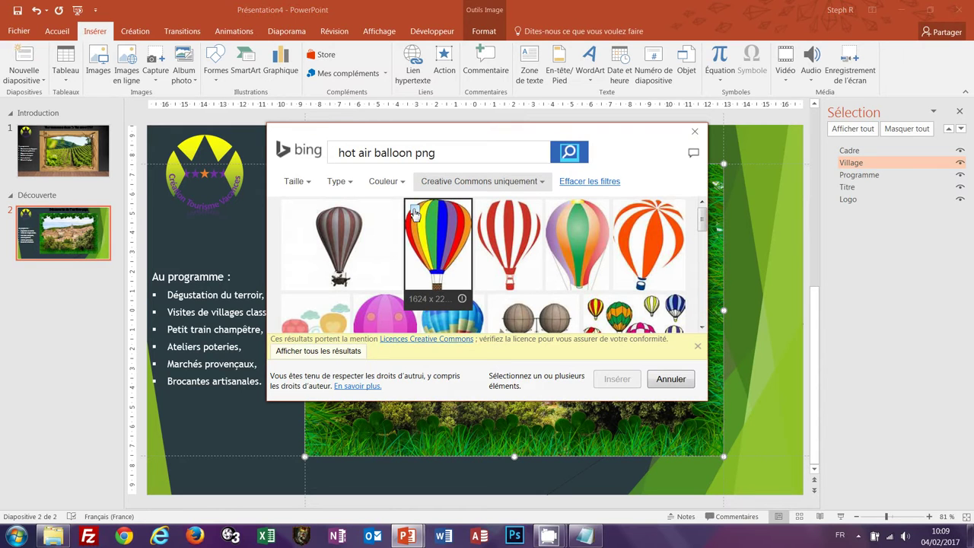
click(415, 213)
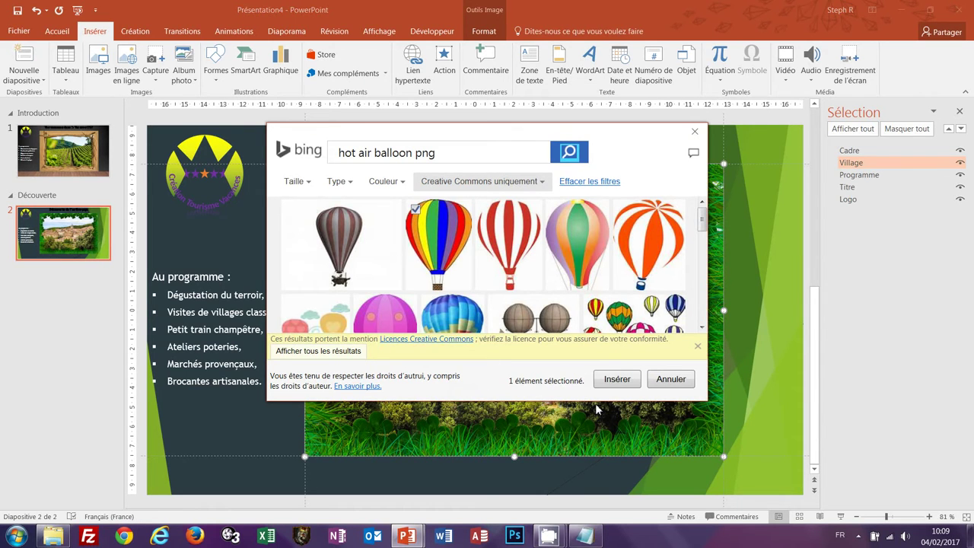
click(620, 379)
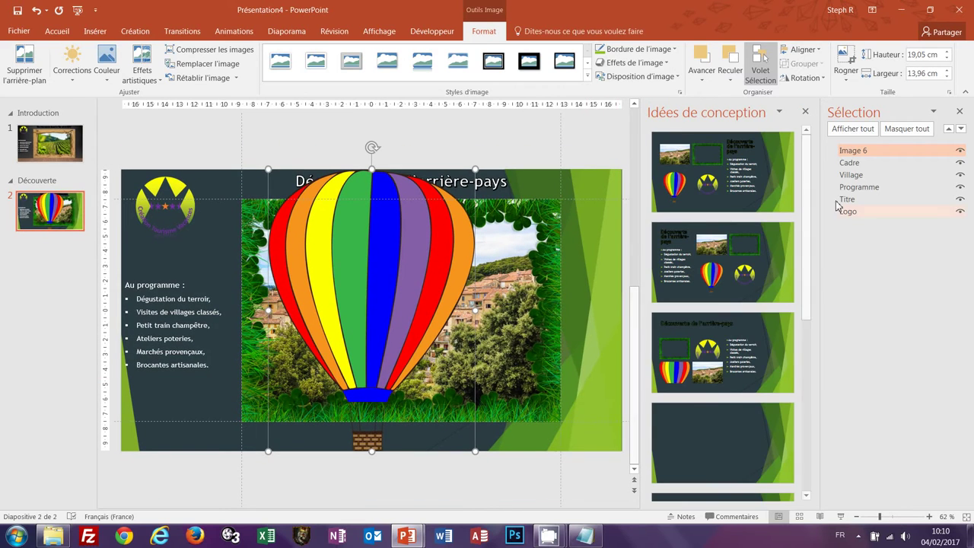
Recolour the balloon image with the light green 'Vert, couleur accent 1 claire' option.
click(805, 114)
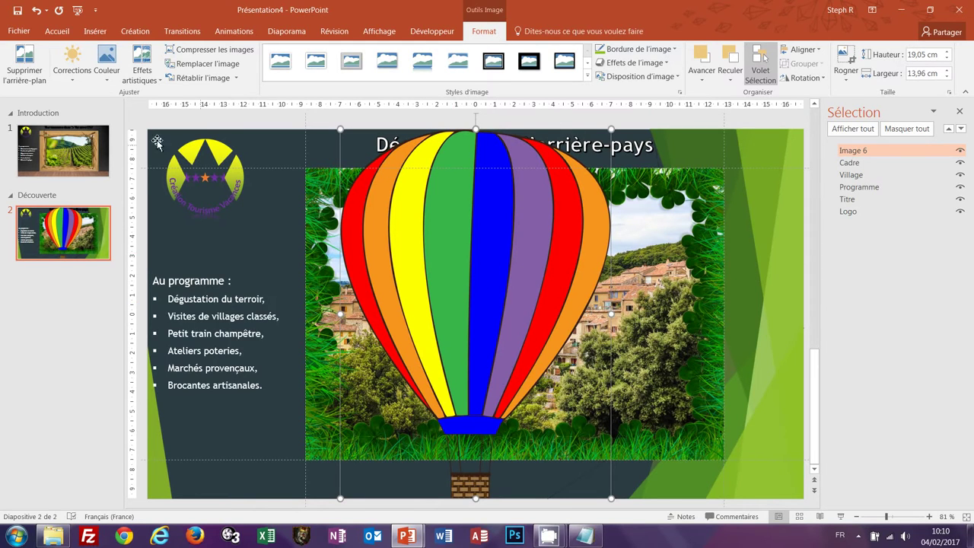
click(107, 79)
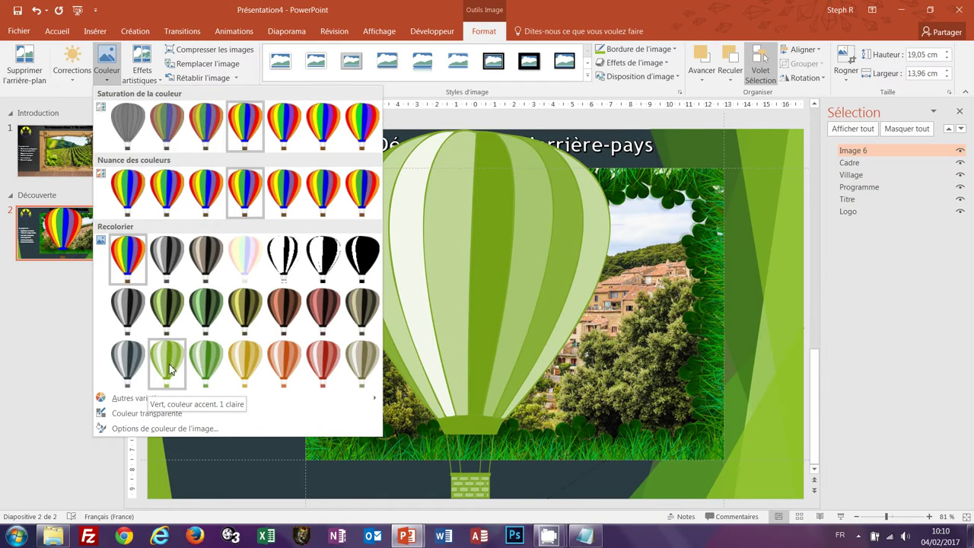
click(170, 369)
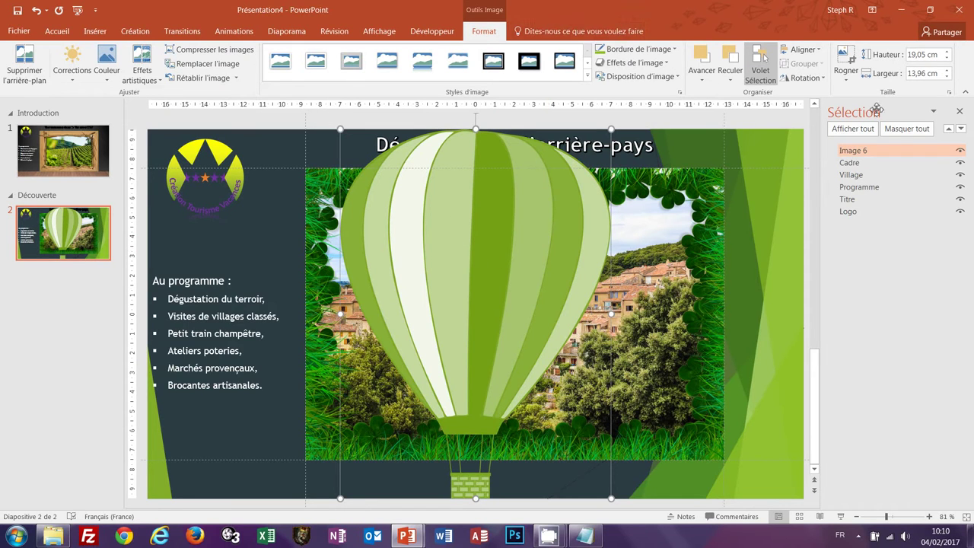
Set the balloon's width to 2,5 cm and move it onto the photo's lower-left corner.
click(940, 74)
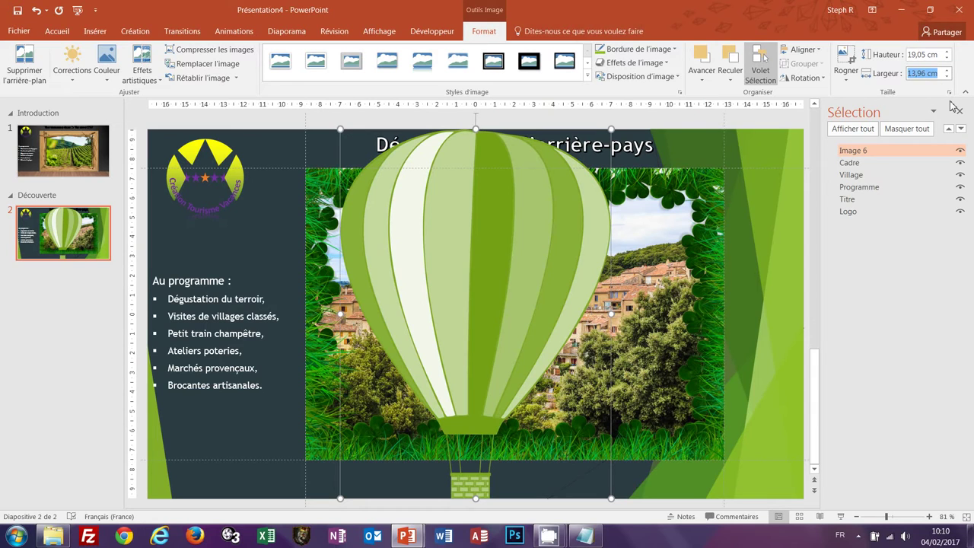
text(2,5)
key(Return)
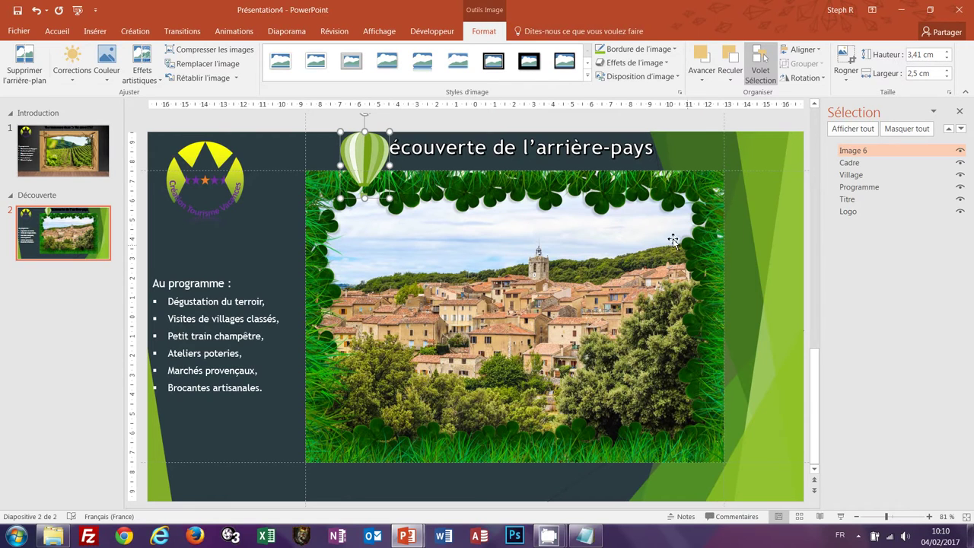
mouse_move(376, 147)
mouse_down()
mouse_move(379, 328)
mouse_move(340, 404)
mouse_up()
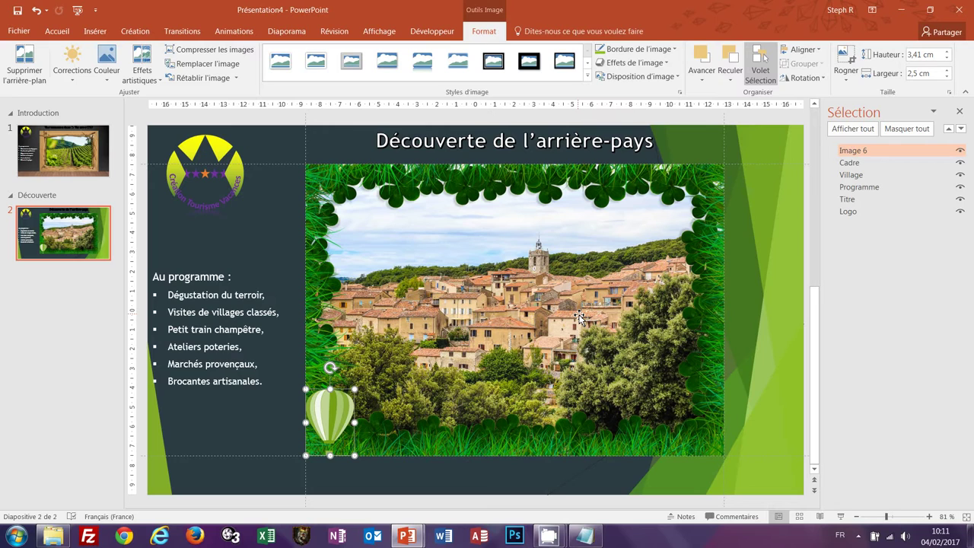
Rename Image 6 to 'Montgolfiere' and send it back one level behind the Cadre frame.
click(842, 152)
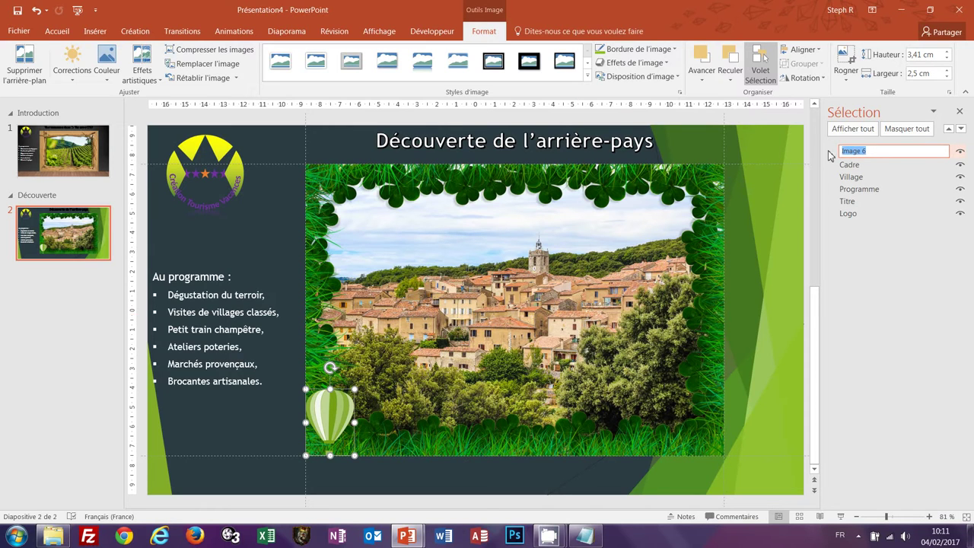
text(Montgolfiere)
key(Return)
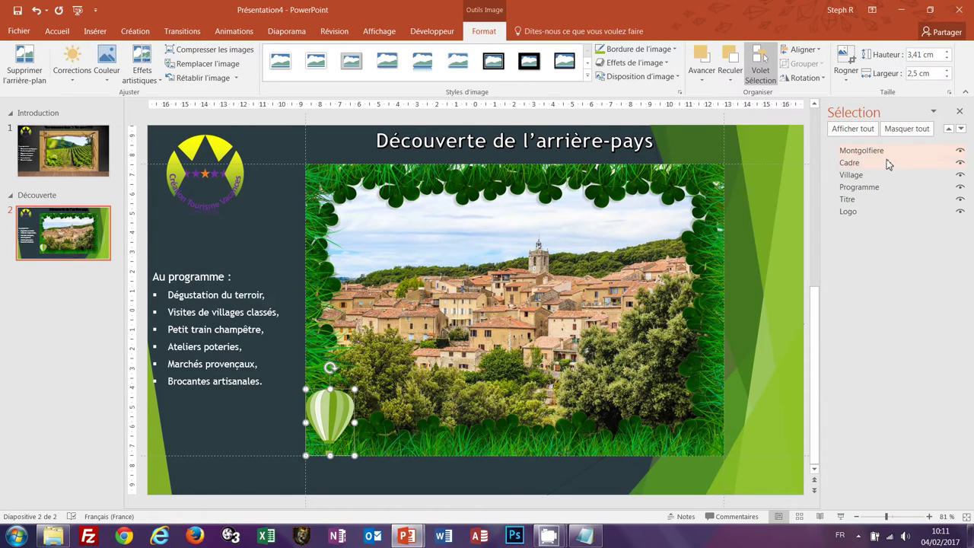
click(961, 129)
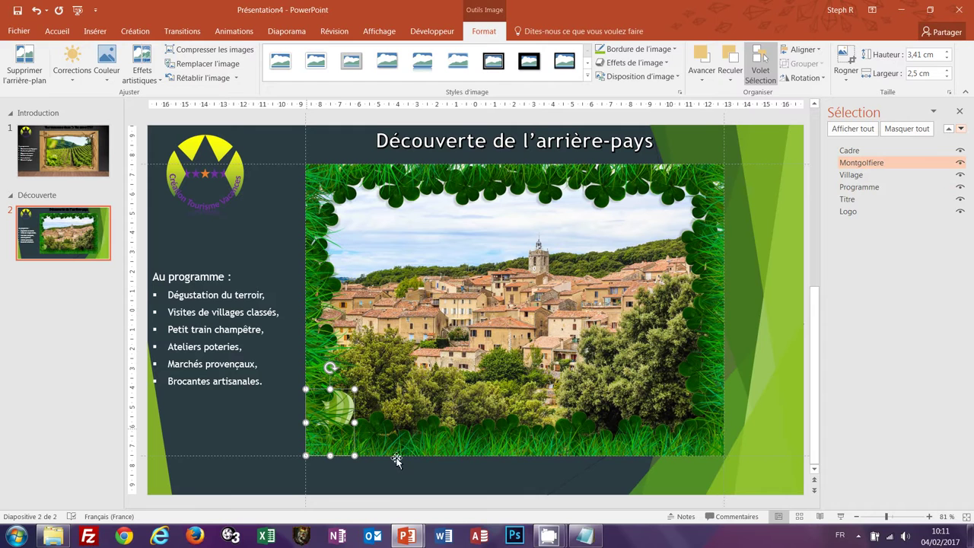
View slide 3 (Plage) of presentation-finale, then switch back to Présentation4.
mouse_move(415, 540)
click(358, 491)
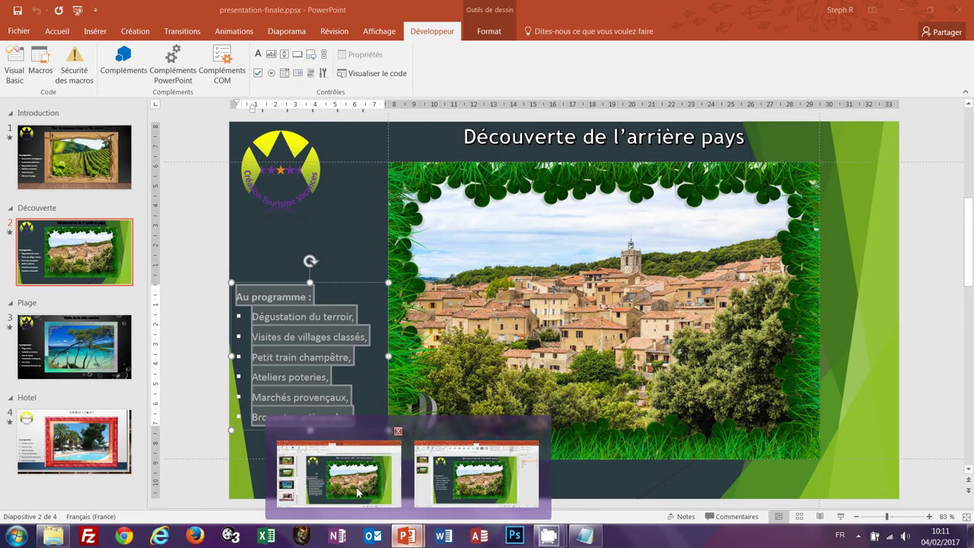
click(85, 361)
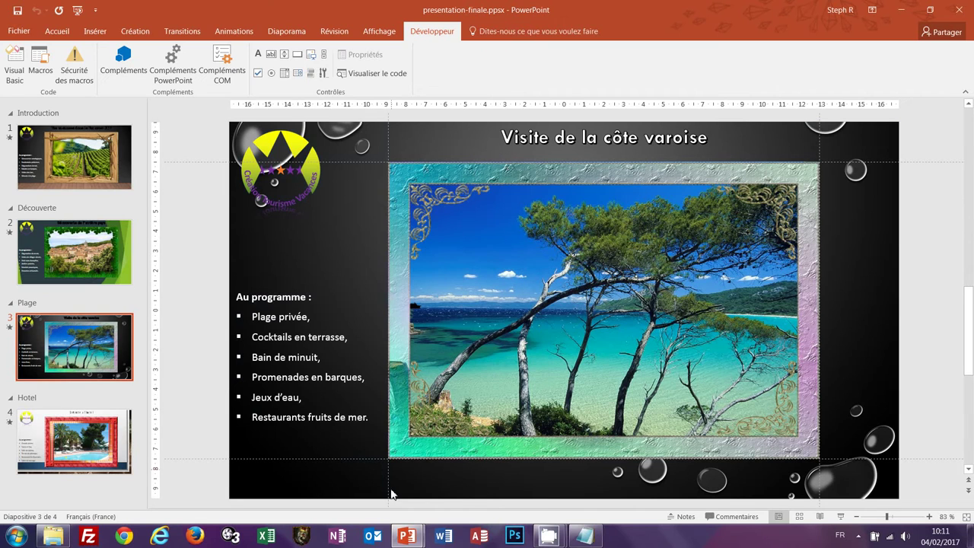
mouse_move(407, 538)
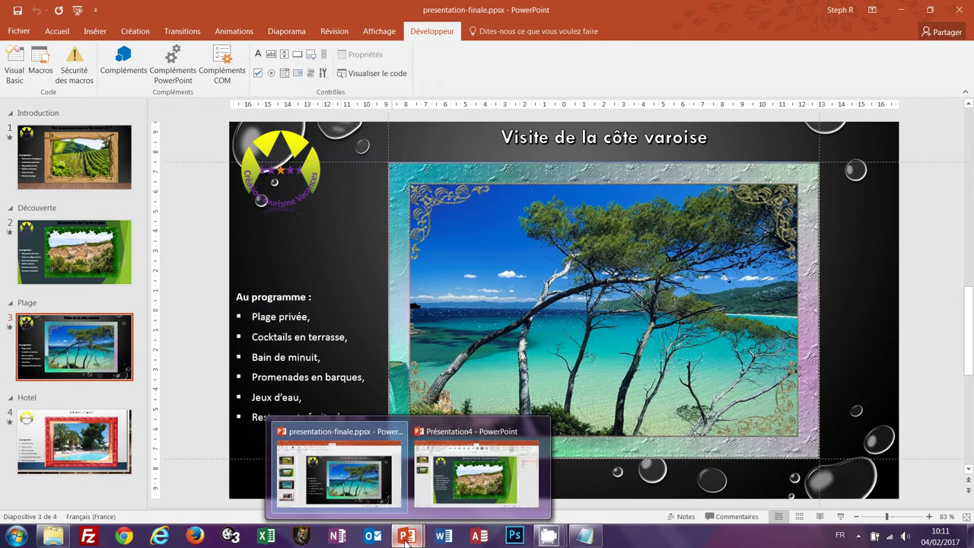
click(455, 476)
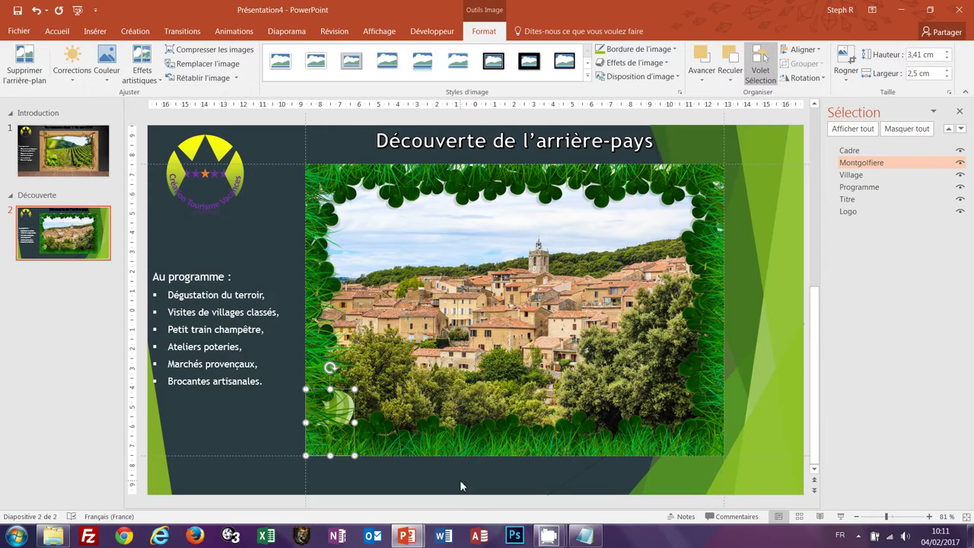
Paste a copy of slide 2 as slide 3 using the destination theme, starting a new section.
click(43, 331)
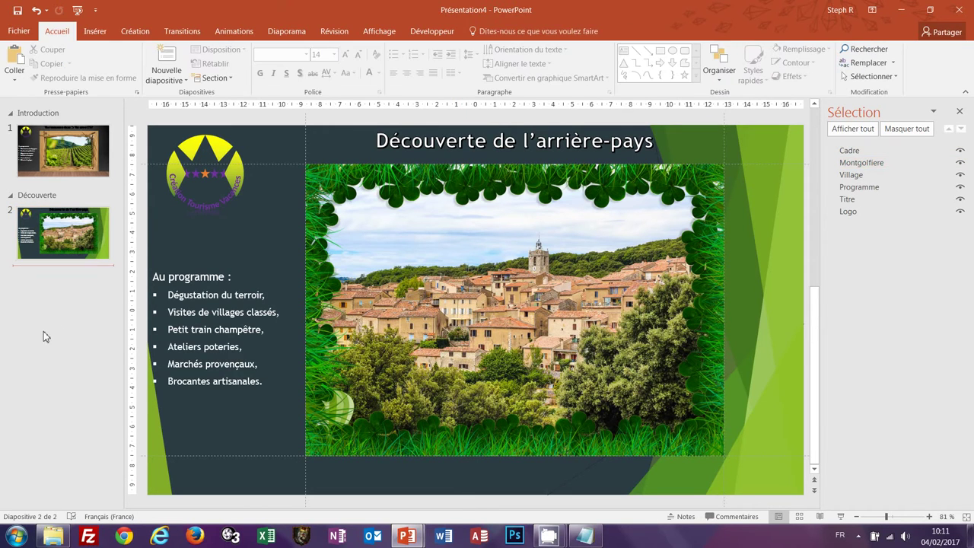
right_click(85, 232)
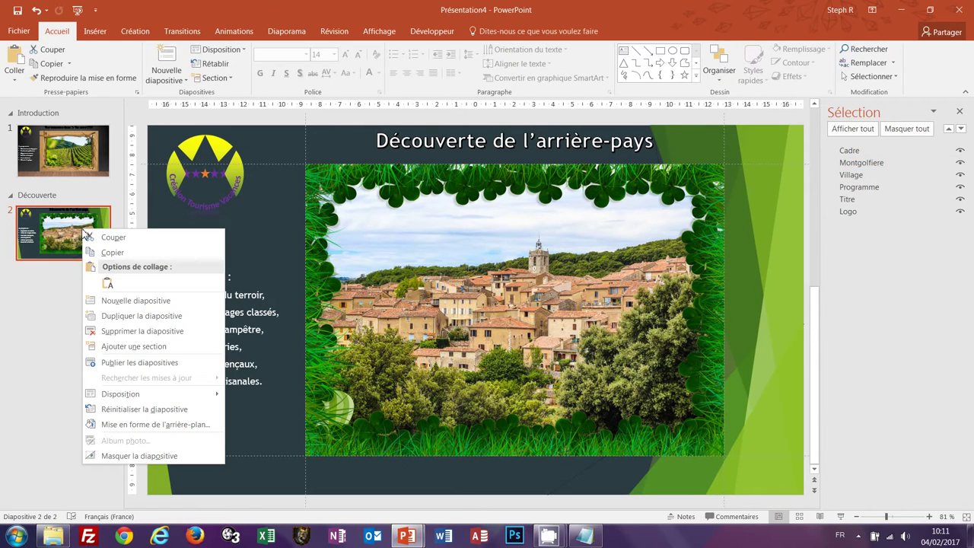
click(119, 253)
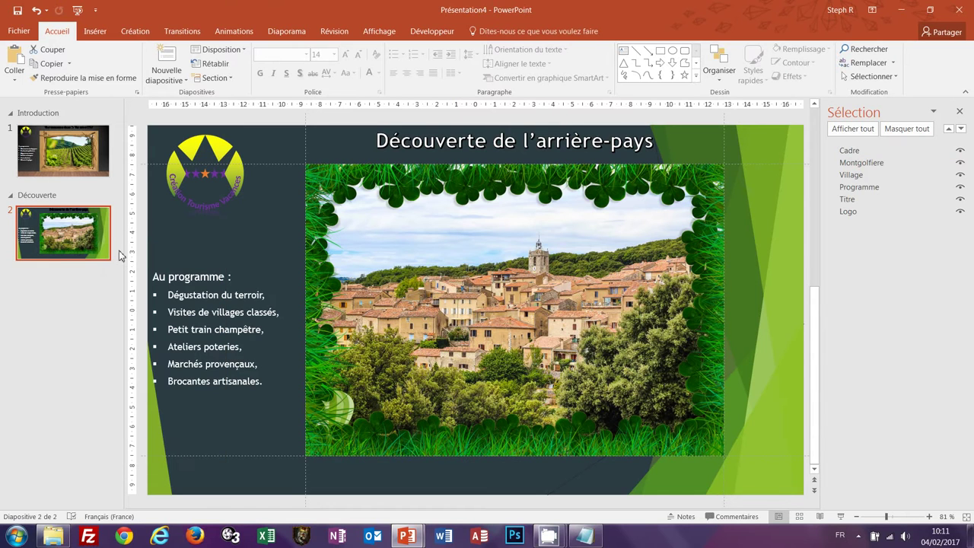
right_click(45, 294)
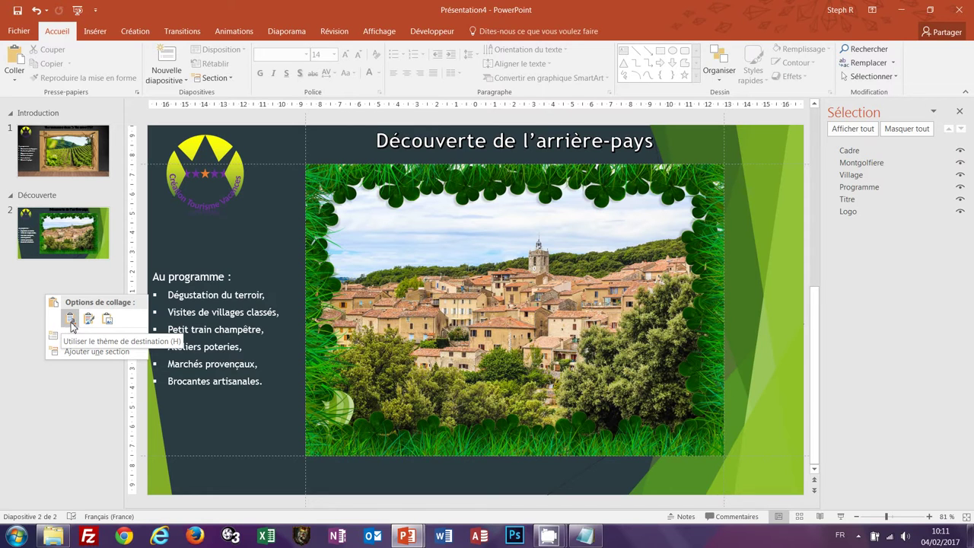
click(70, 320)
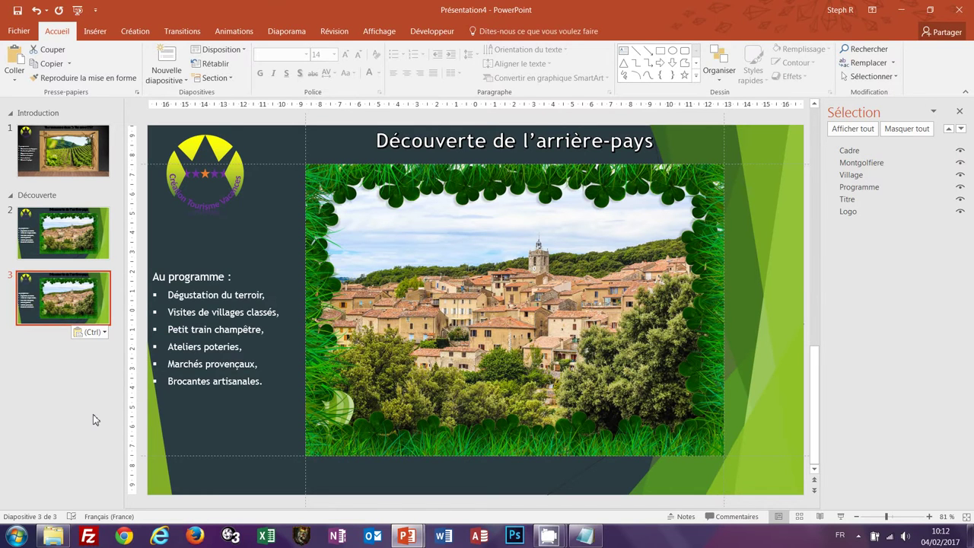
click(231, 79)
click(235, 94)
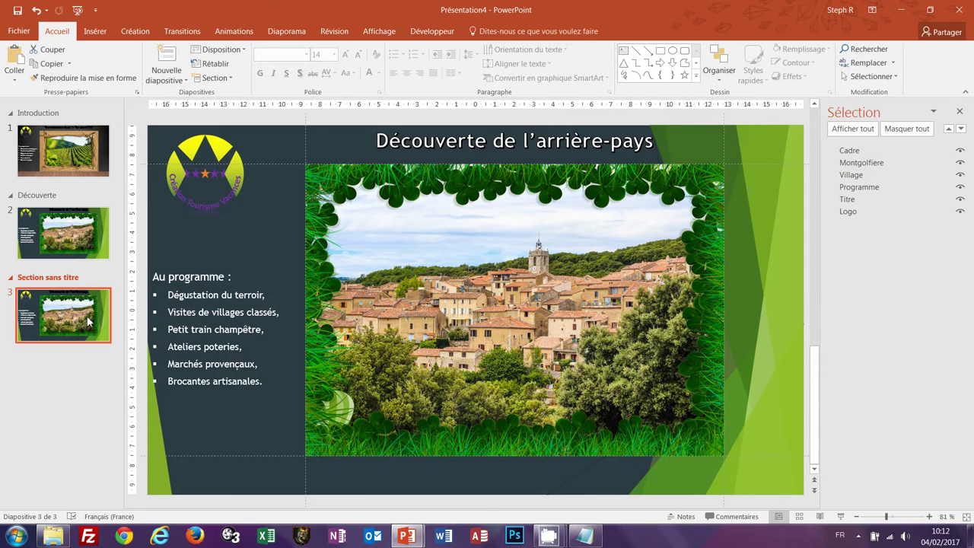
Apply the Ronds dans l'eau theme to slide 3 and pick its dark variant.
click(143, 32)
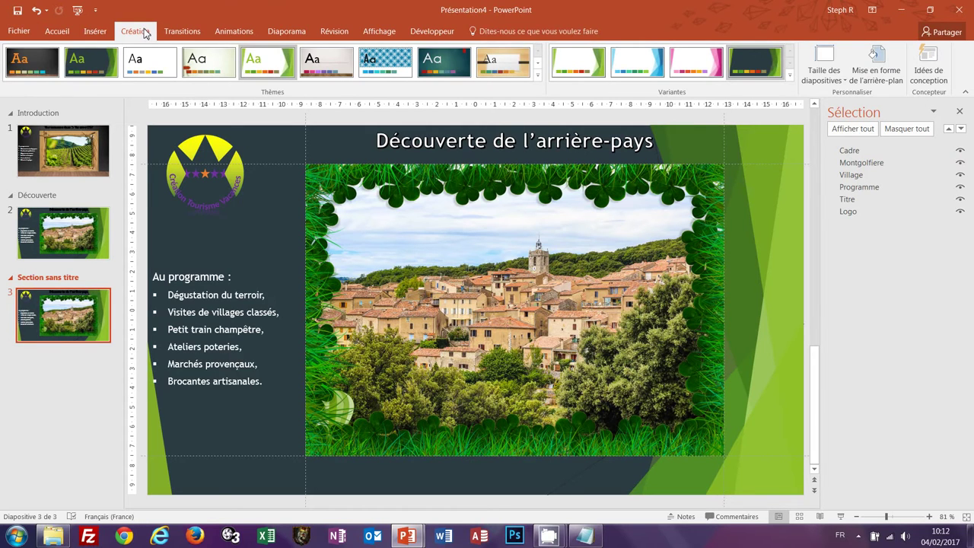
click(540, 67)
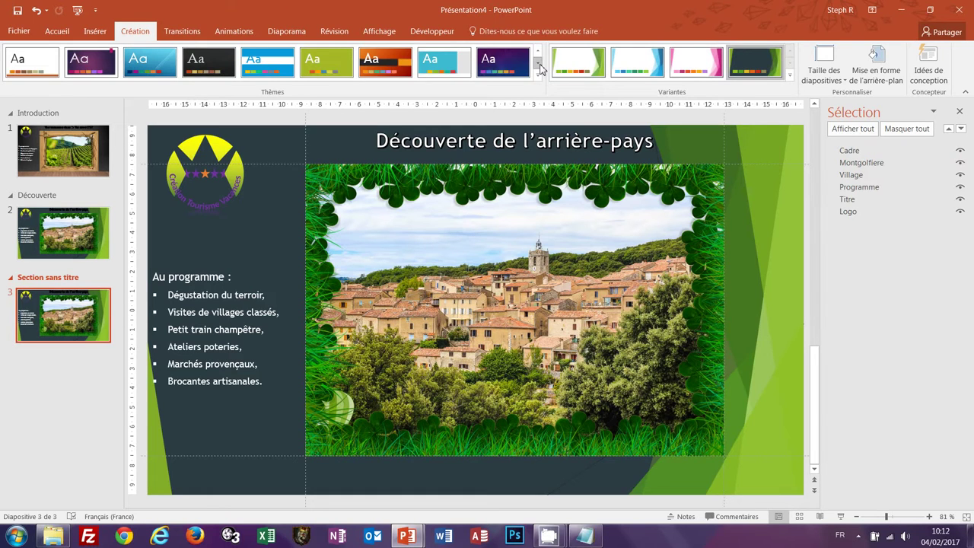
click(540, 67)
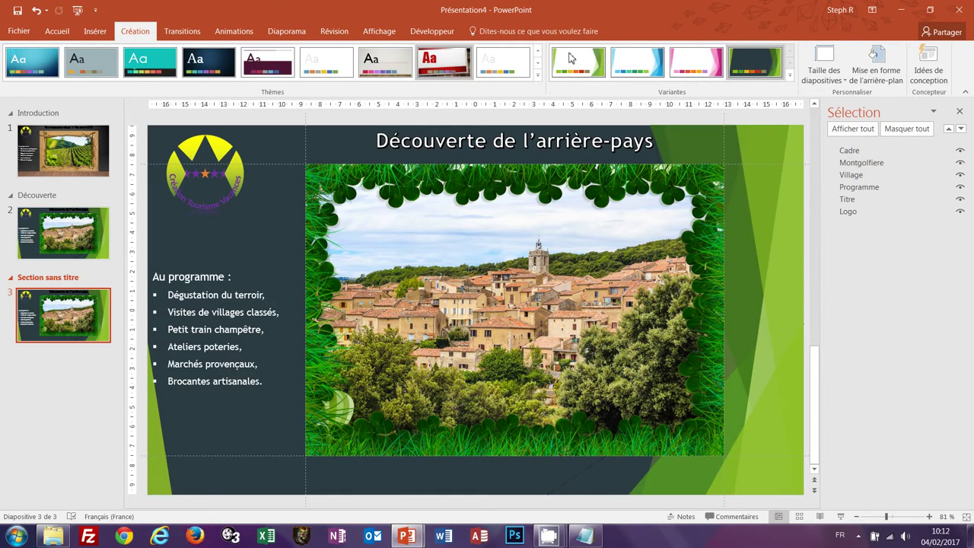
click(538, 51)
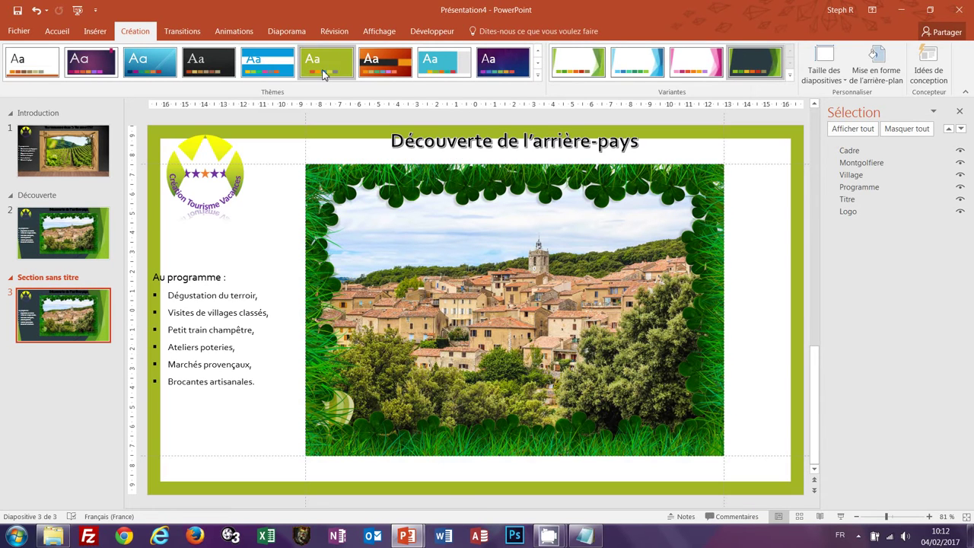
click(537, 63)
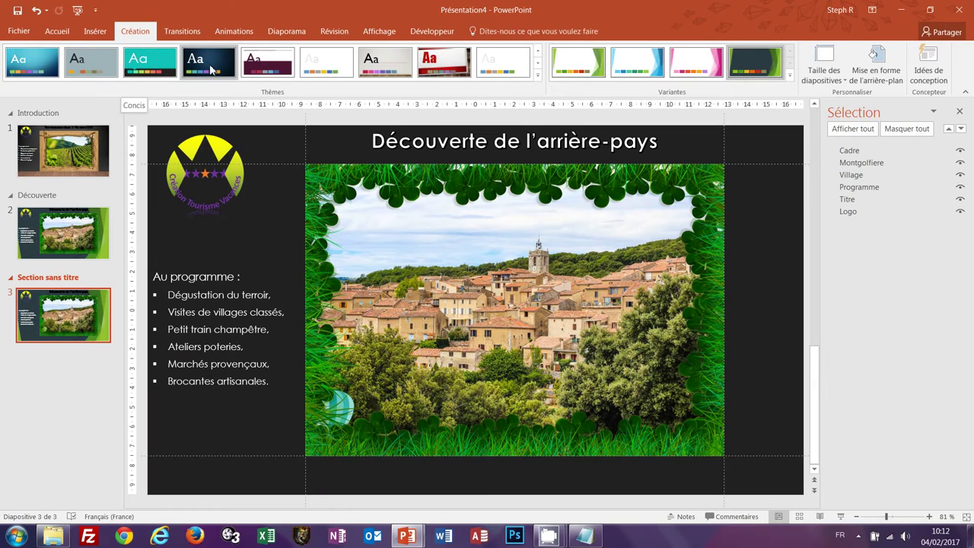
click(537, 65)
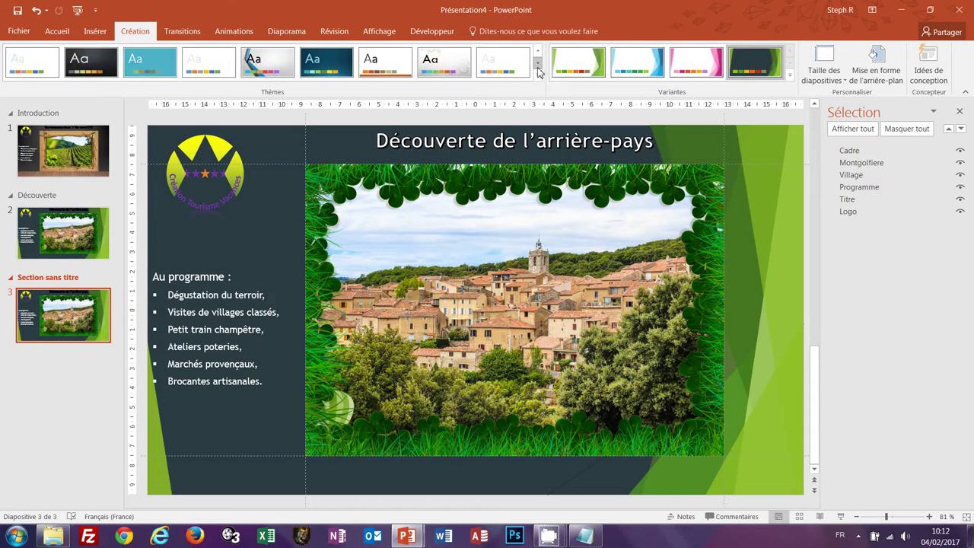
click(443, 65)
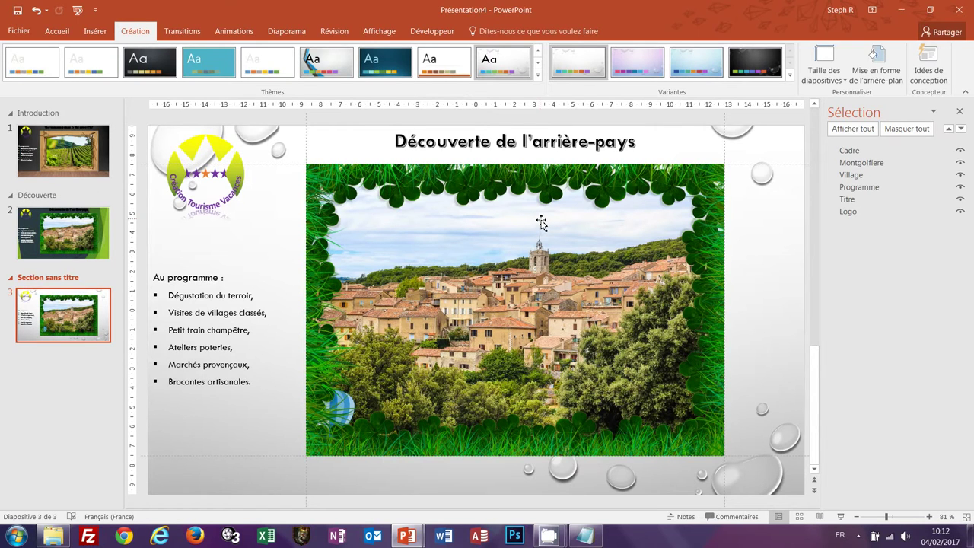
click(757, 65)
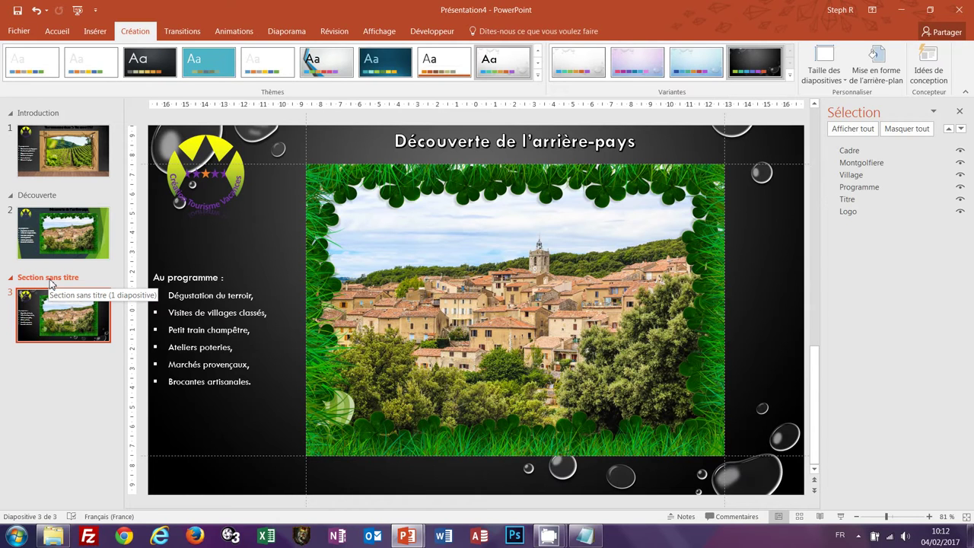
Rename the 'Section sans titre' header above slide 3 to 'Plage'.
right_click(50, 283)
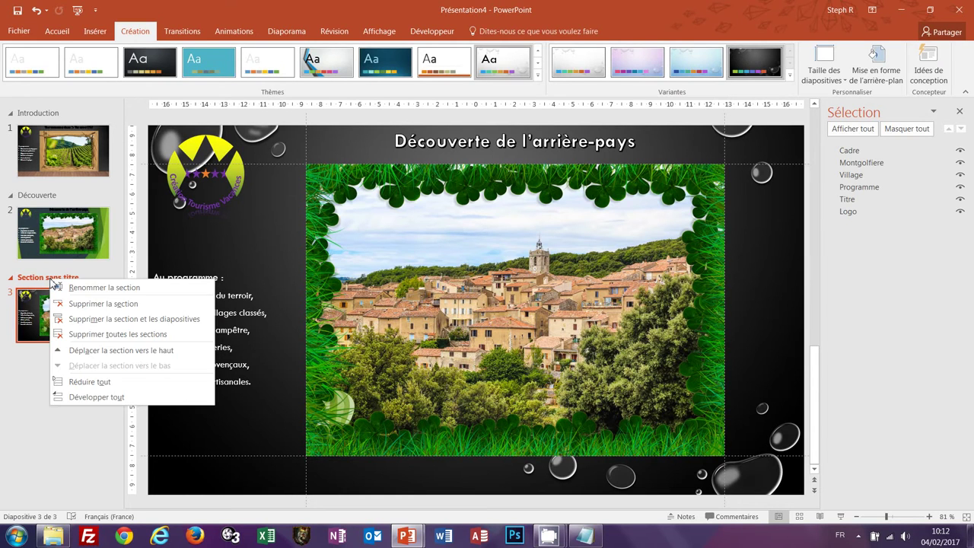
click(75, 287)
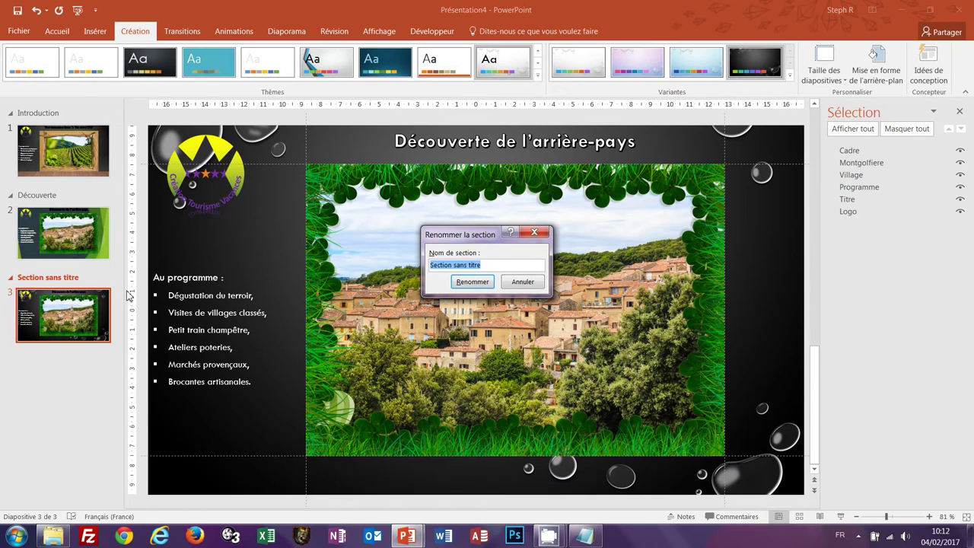
text(Plage)
key(Return)
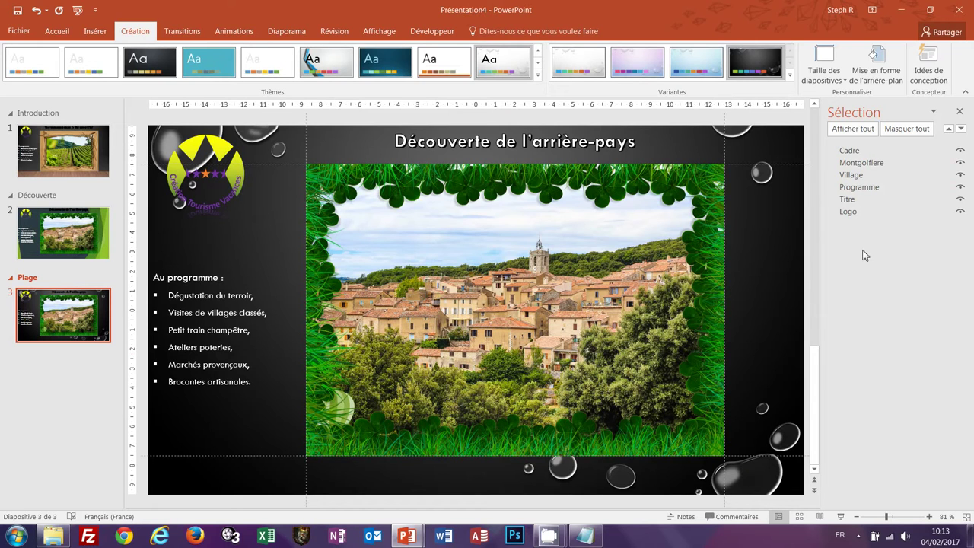
Delete the Cadre, Montgolfiere and Village pictures from slide 3.
click(847, 151)
ctrl+click(851, 163)
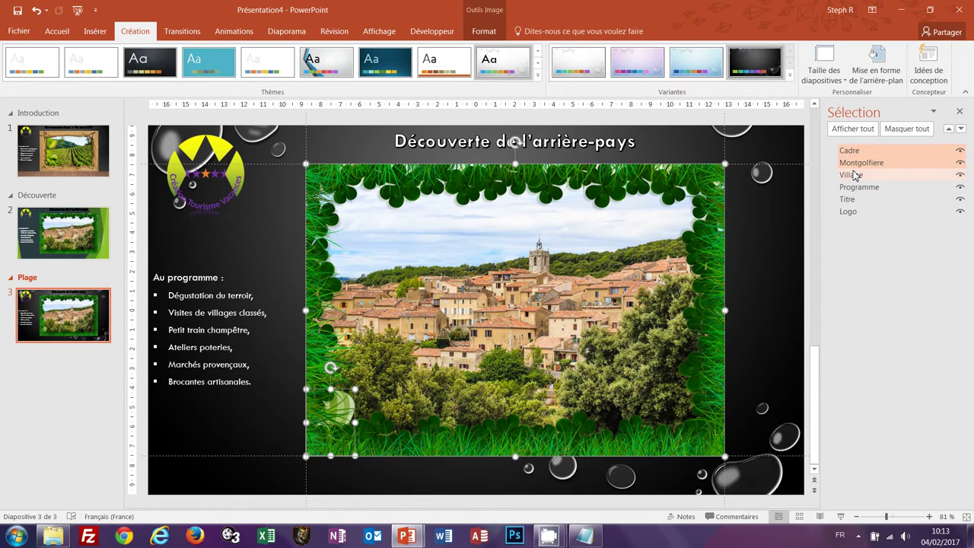
ctrl+click(856, 176)
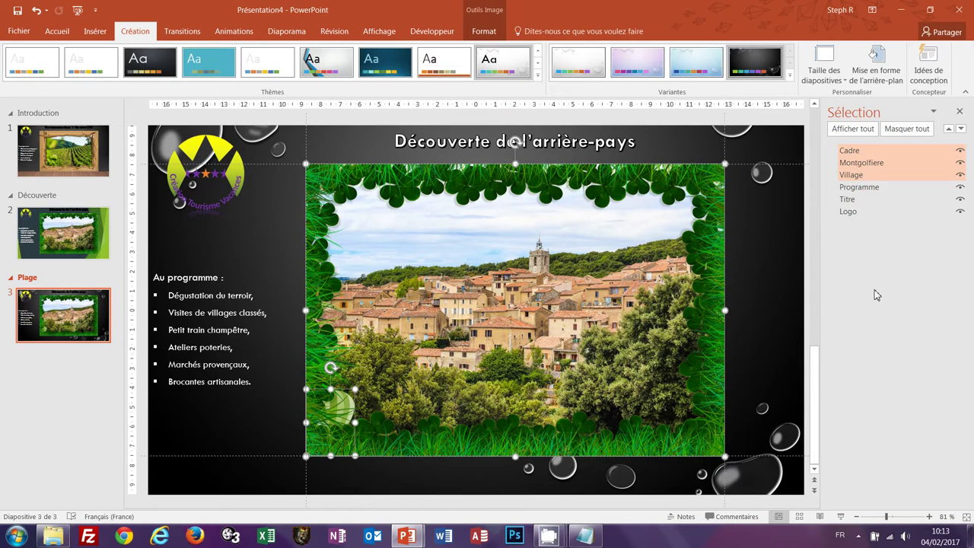
key(Delete)
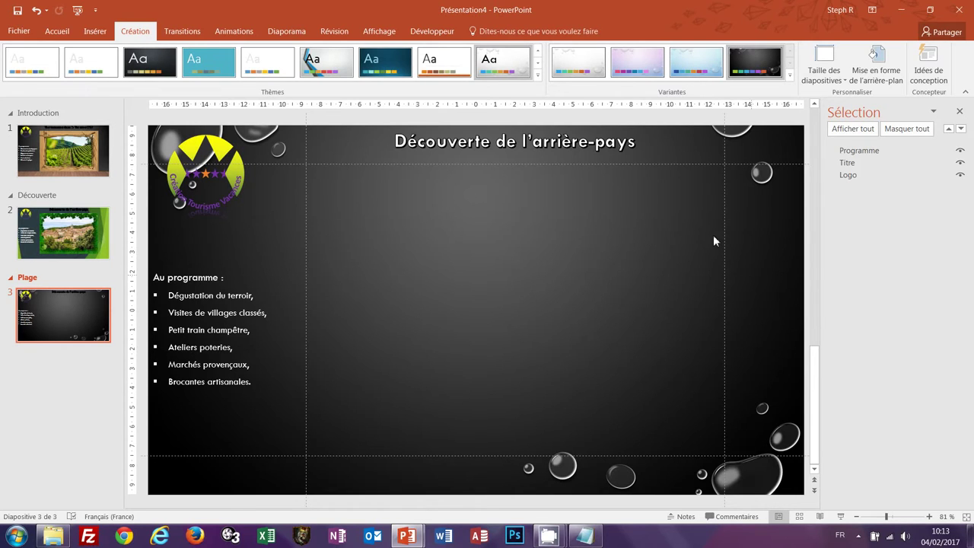
Replace slide 3's title text with 'Visite de la côte Varoise'.
click(483, 142)
key(ctrl+y)
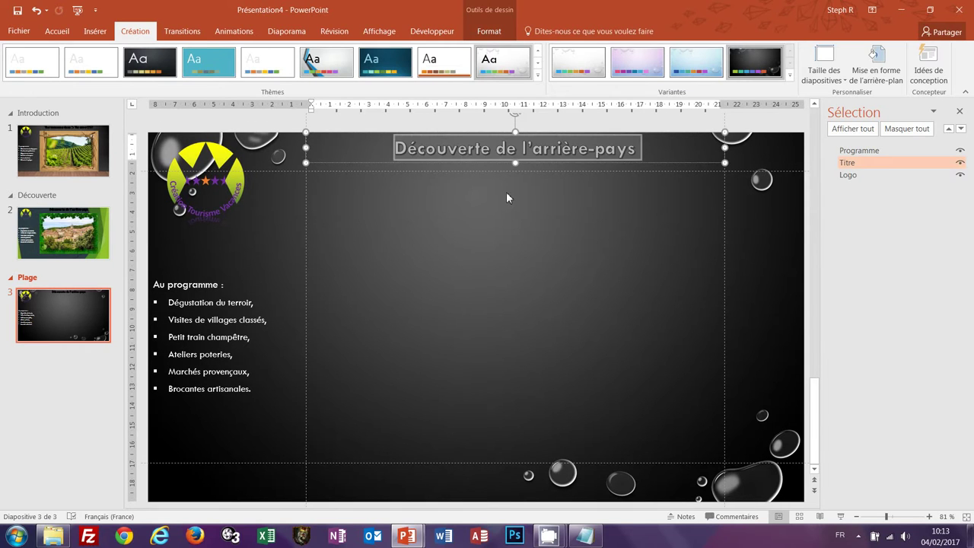
text(Visite)
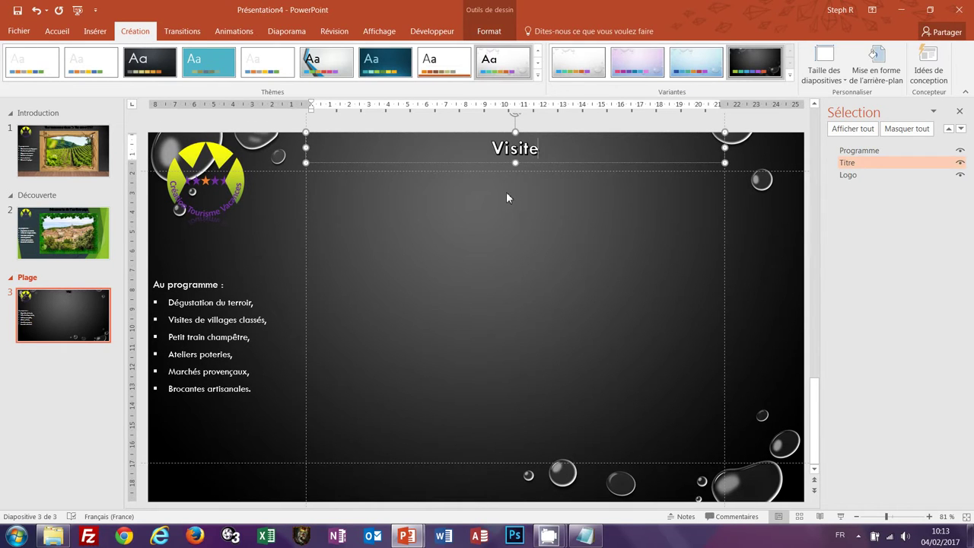
text( de la c)
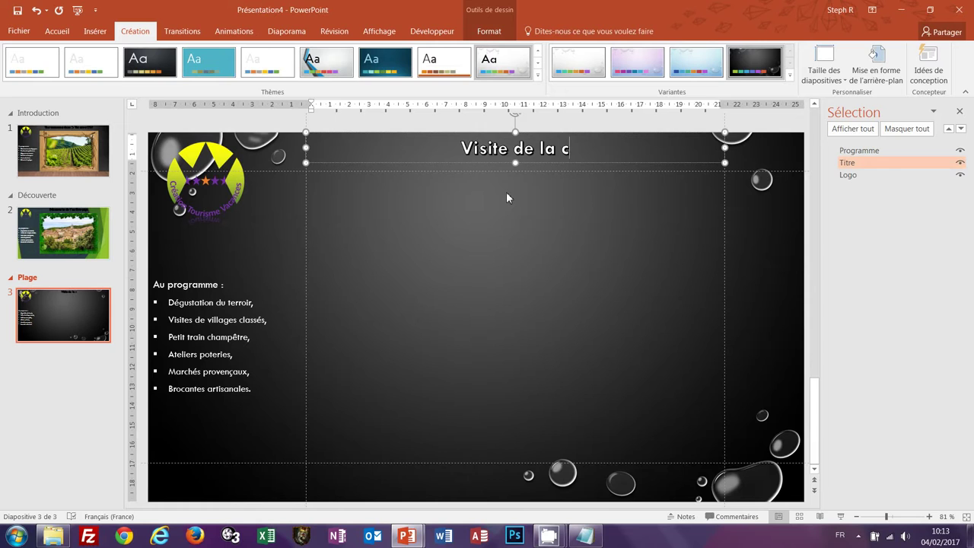
text(ôte Var)
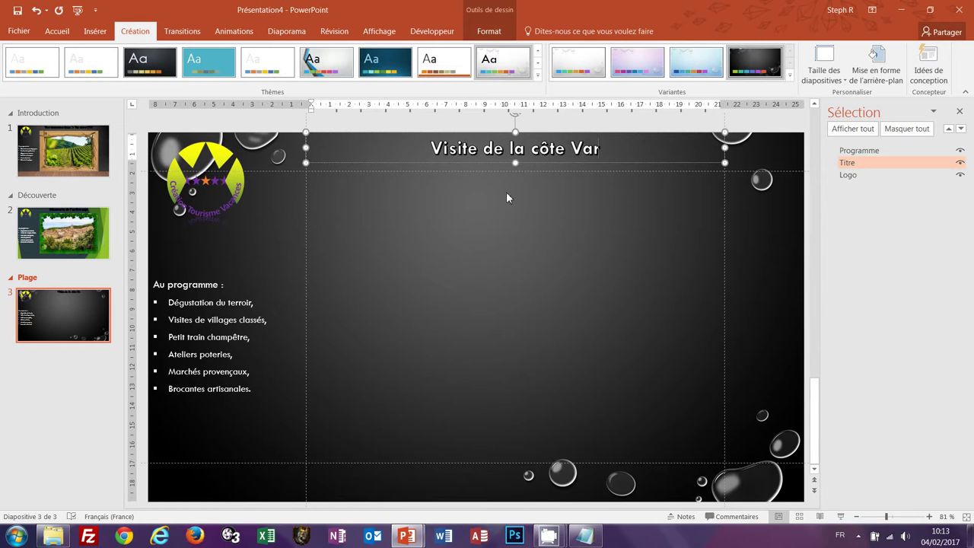
text(oise)
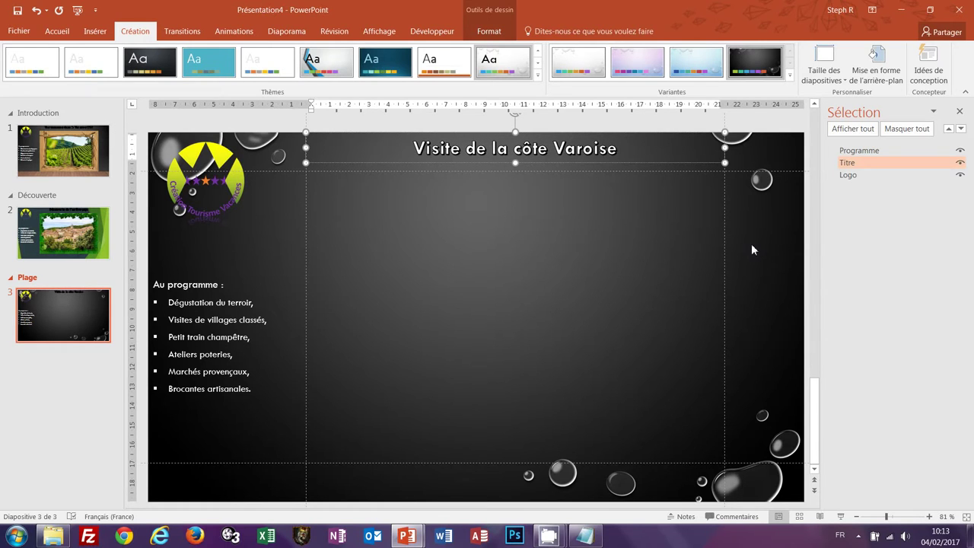
click(751, 243)
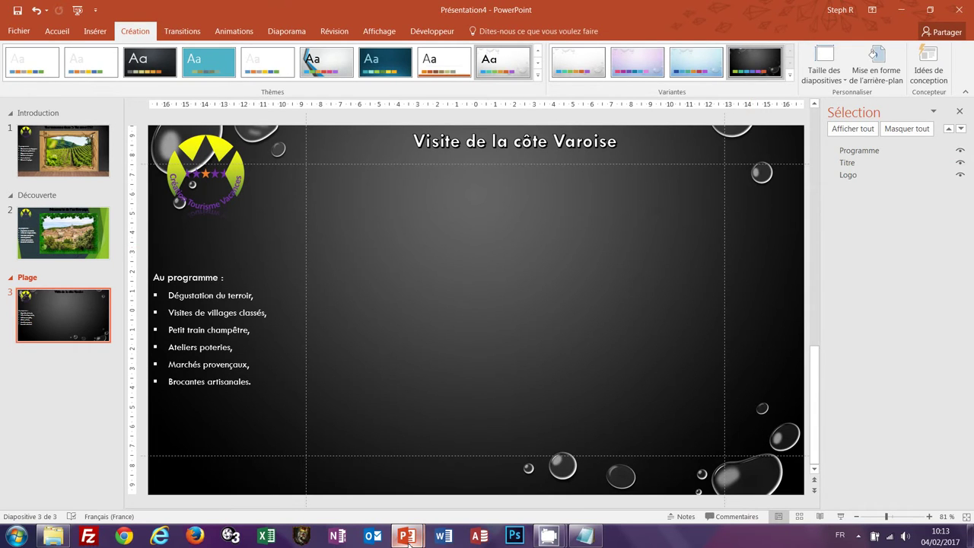
Copy the beach programme text from presentation-finale into Notepad as plain text.
mouse_move(408, 537)
click(339, 468)
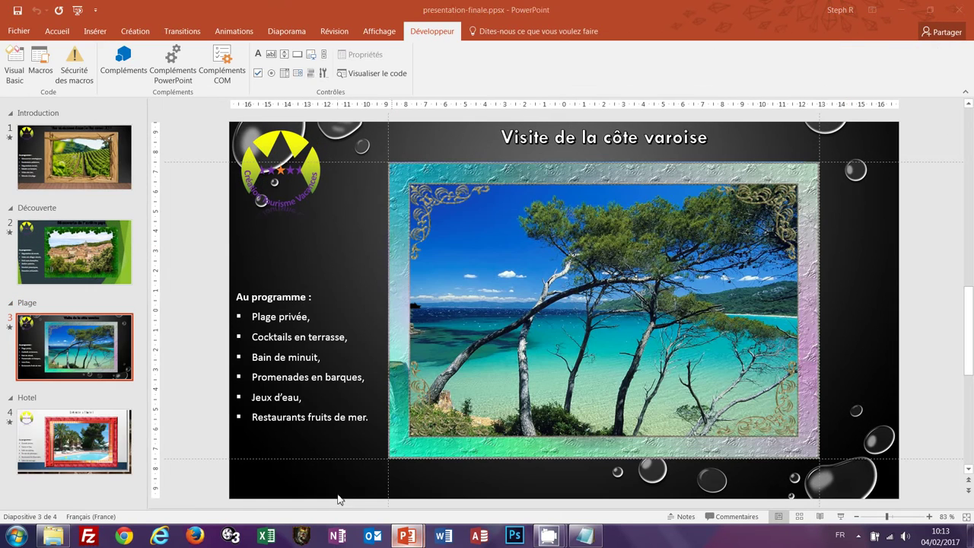
click(267, 344)
key(ctrl+a)
key(ctrl+c)
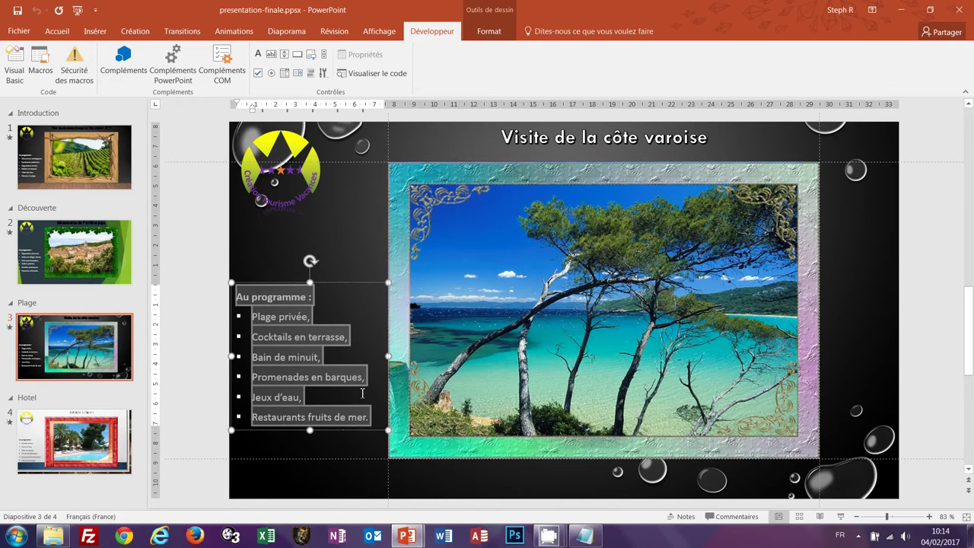
click(585, 535)
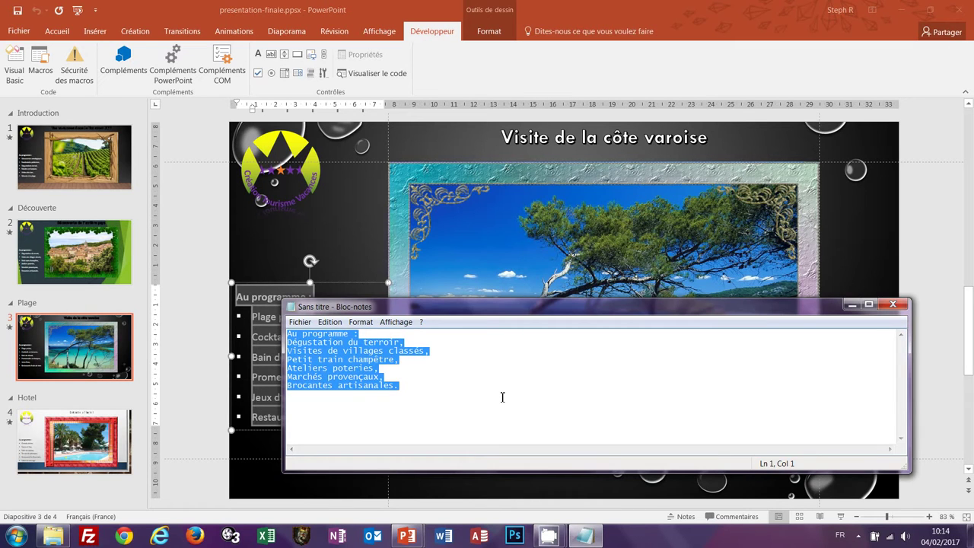
key(ctrl+v)
key(ctrl+a)
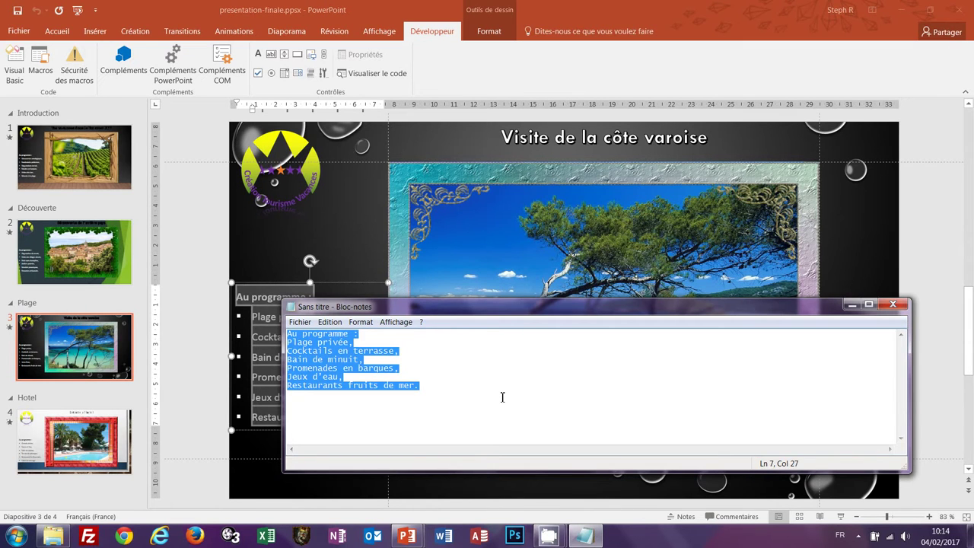
mouse_move(410, 536)
Paste the beach programme over slide 3's old list and set it to size 14.
click(470, 475)
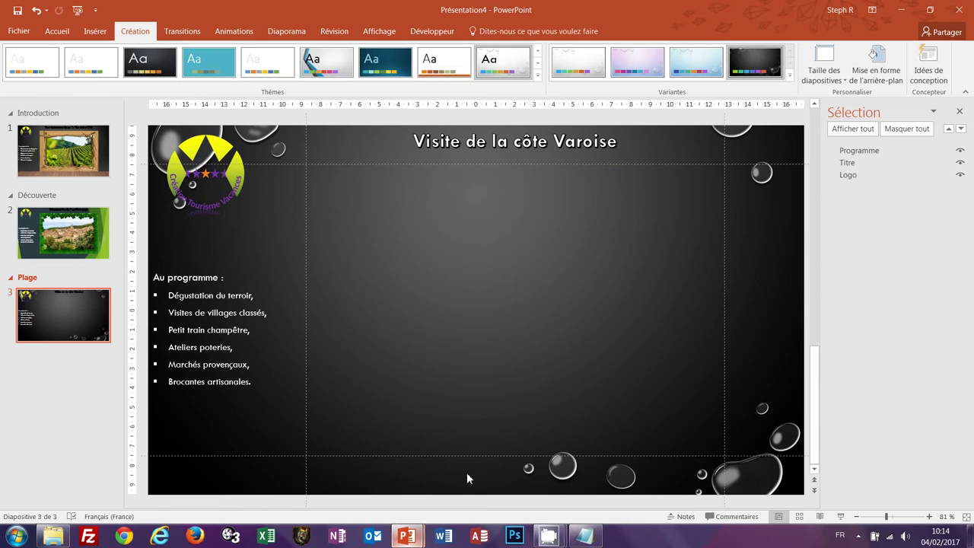
key(ctrl+a)
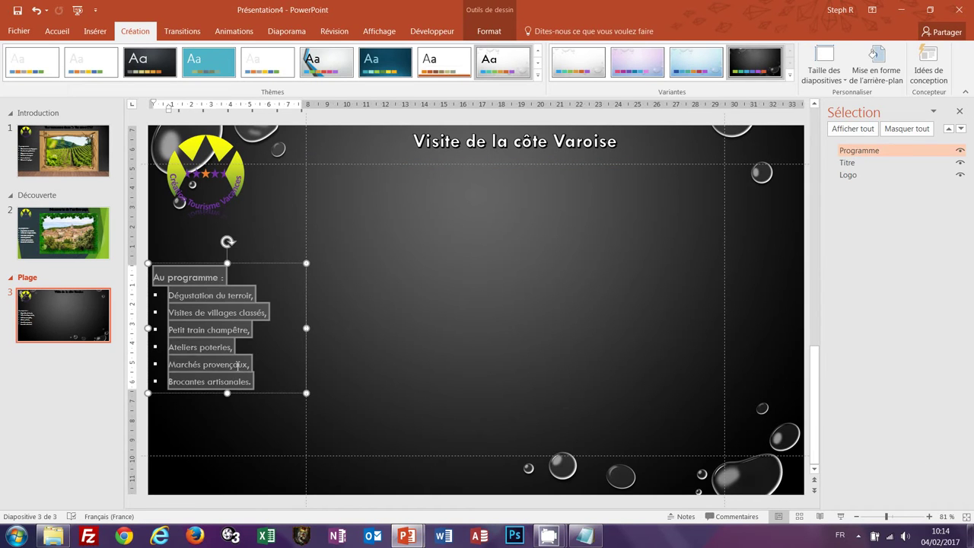
key(ctrl+v)
key(ctrl+a)
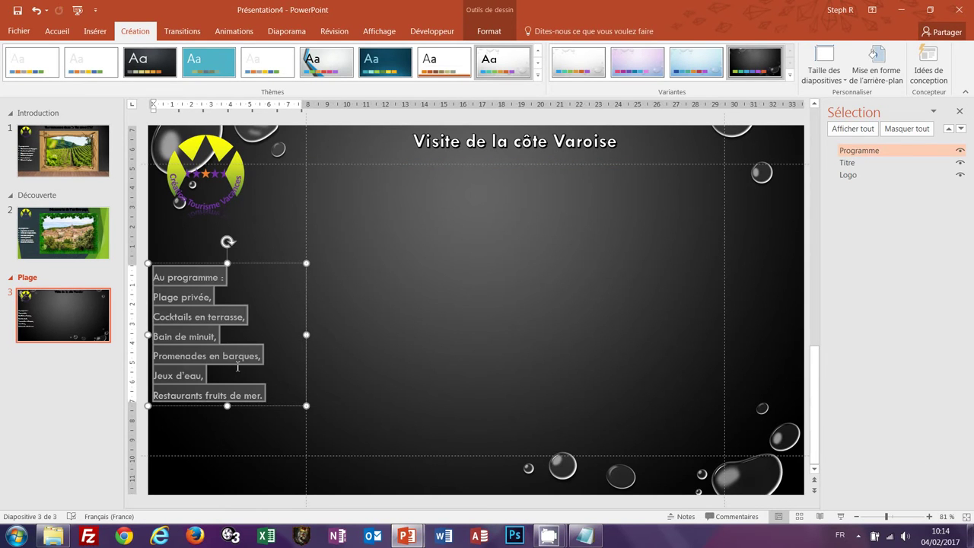
click(55, 34)
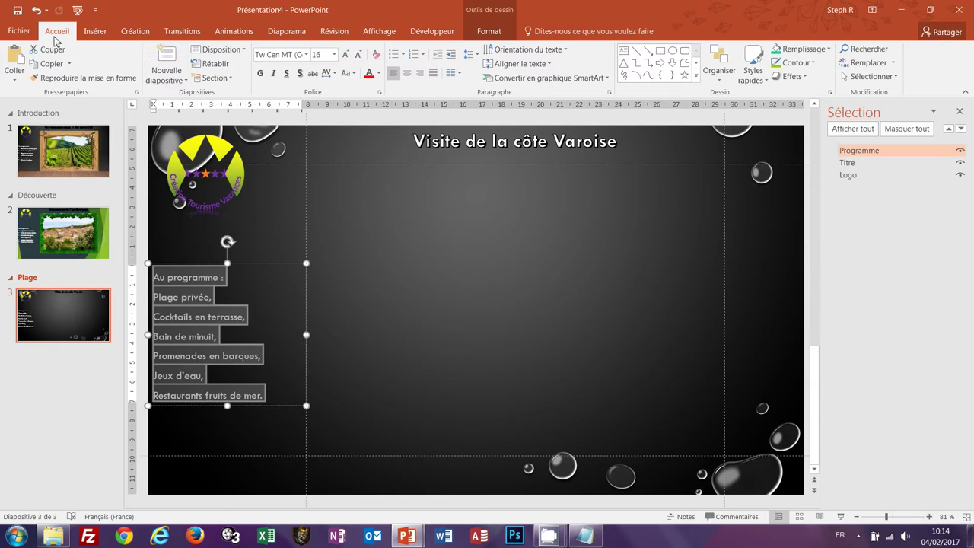
click(324, 56)
text(14)
key(Return)
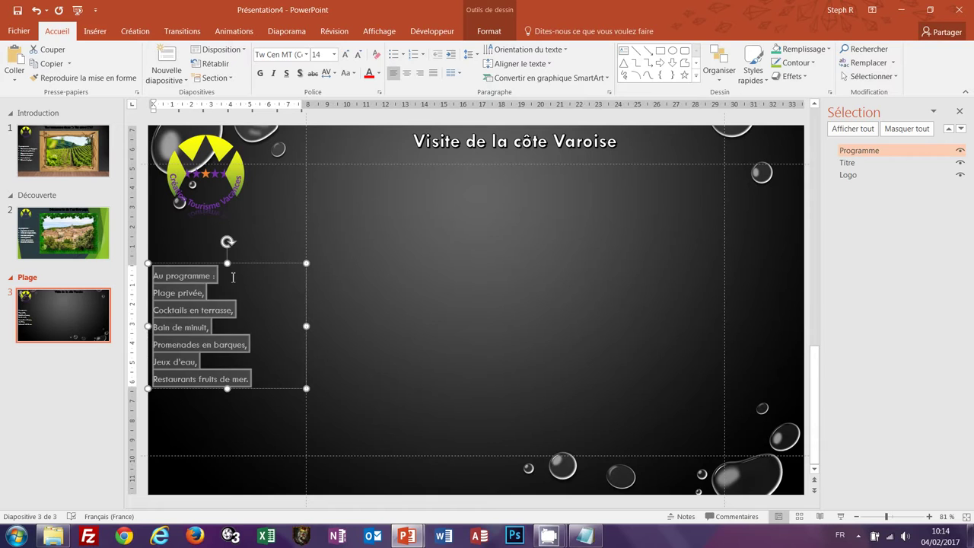
Set the 'Au programme :' heading to font size 16.
triple_click(233, 277)
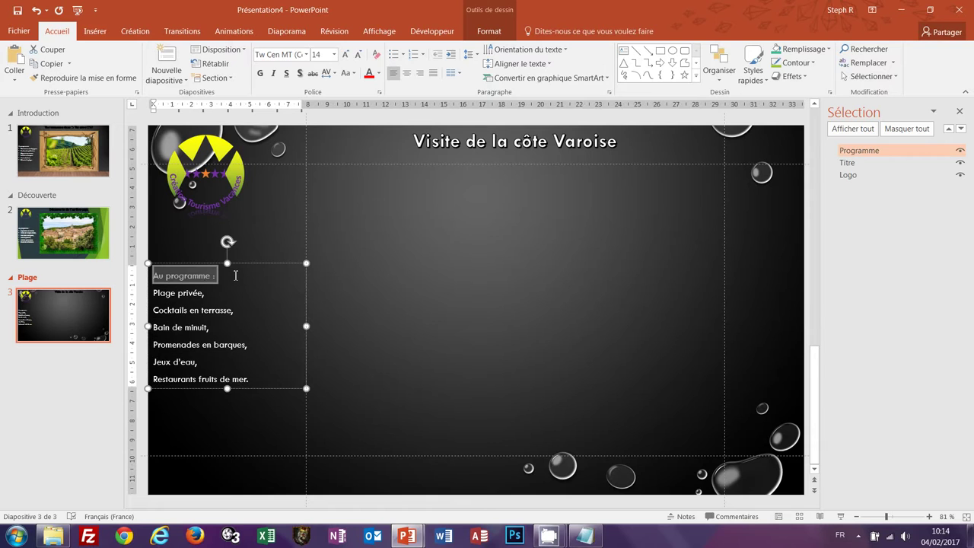
click(322, 56)
text(16)
key(Return)
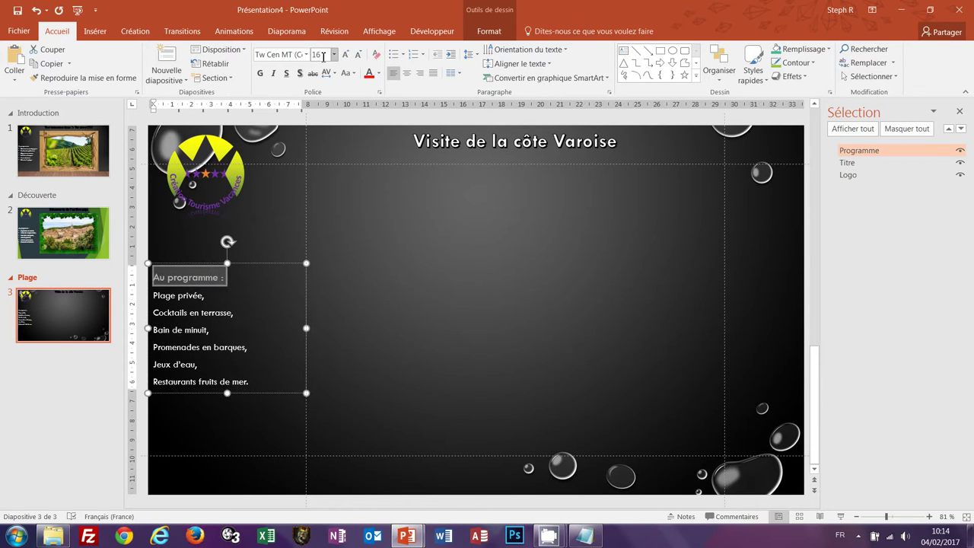
Give the six activity lines square bullets.
click(216, 312)
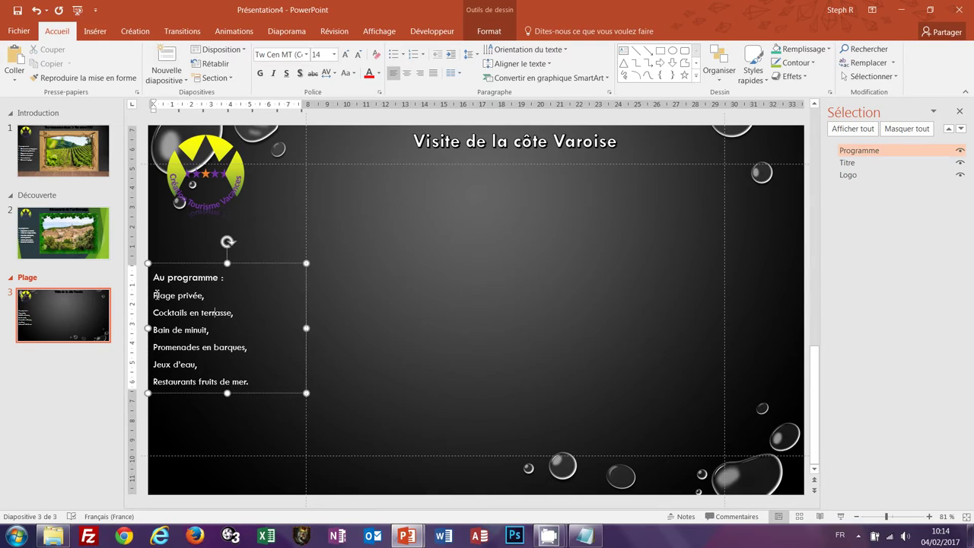
drag(155, 296, 256, 387)
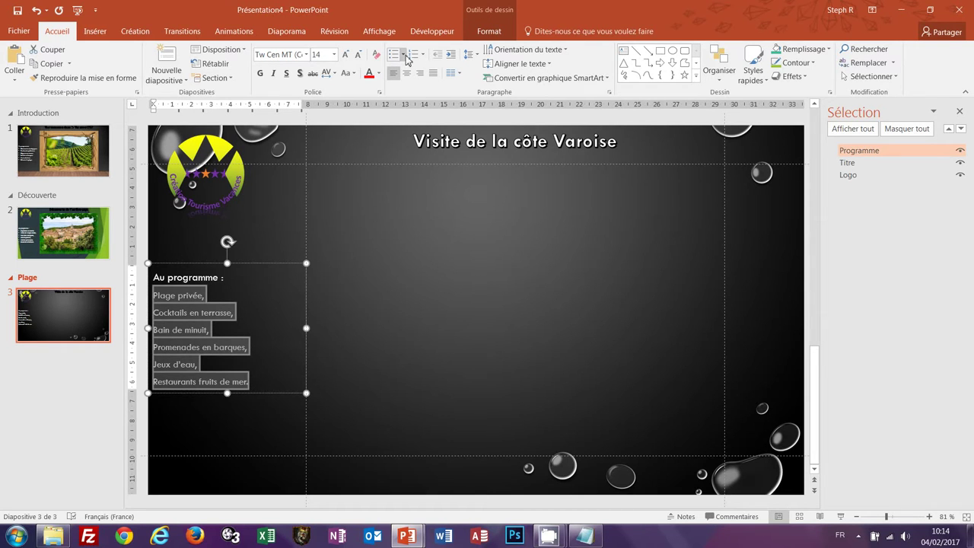
click(404, 55)
click(402, 150)
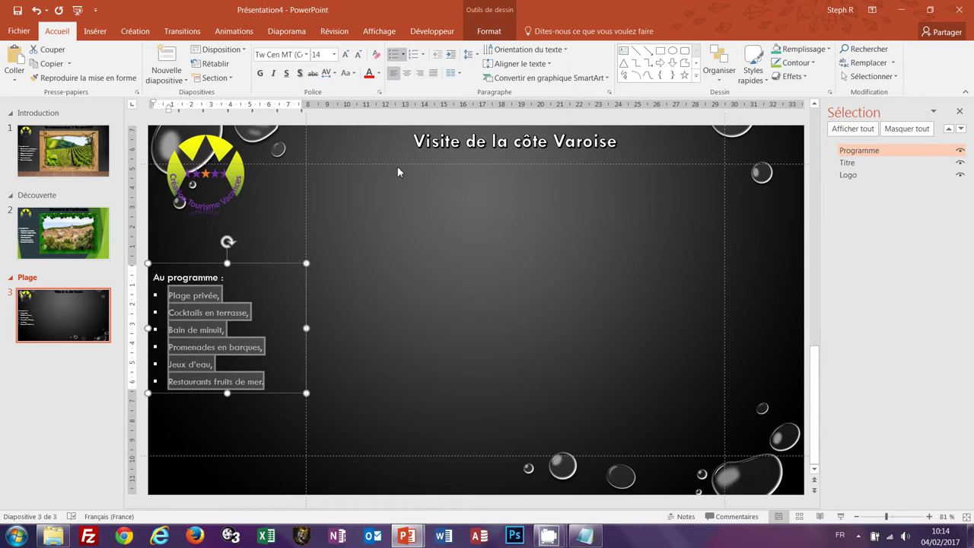
click(253, 336)
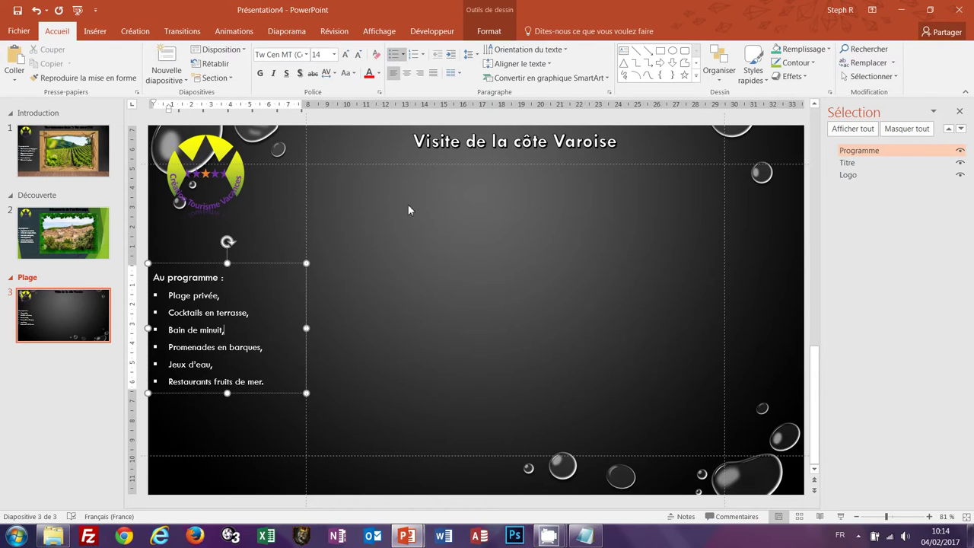
click(394, 116)
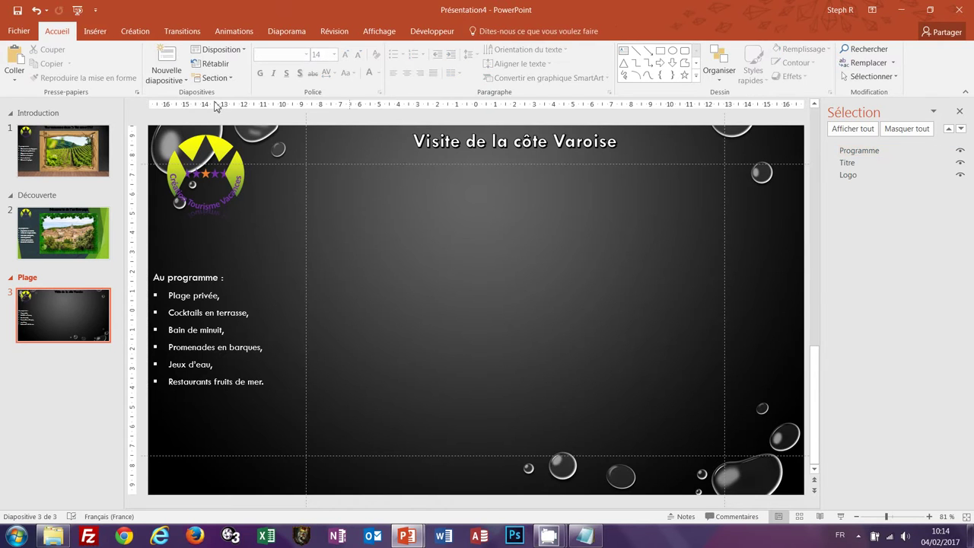
Insert plages-var.jpg and cadre_deco.png onto slide 3 and close the design suggestions.
click(95, 31)
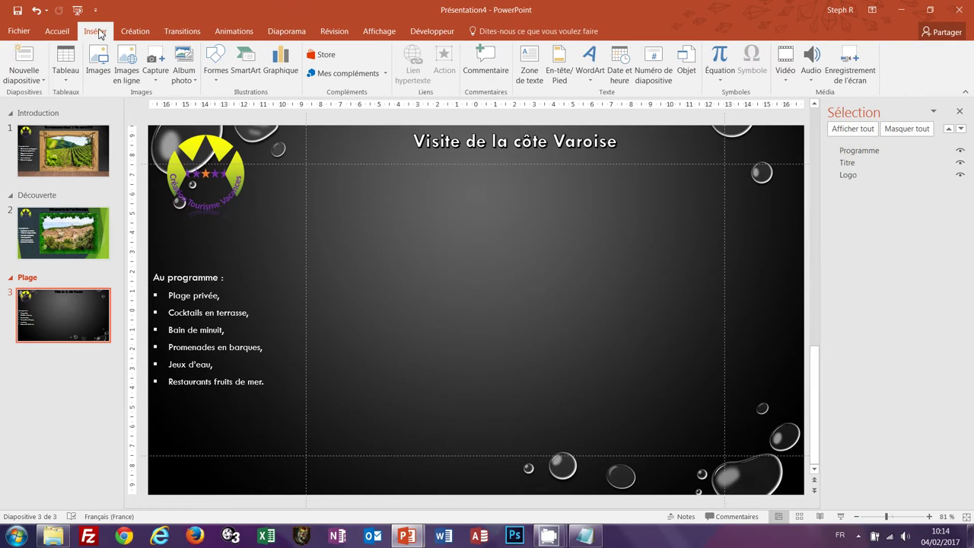
click(91, 71)
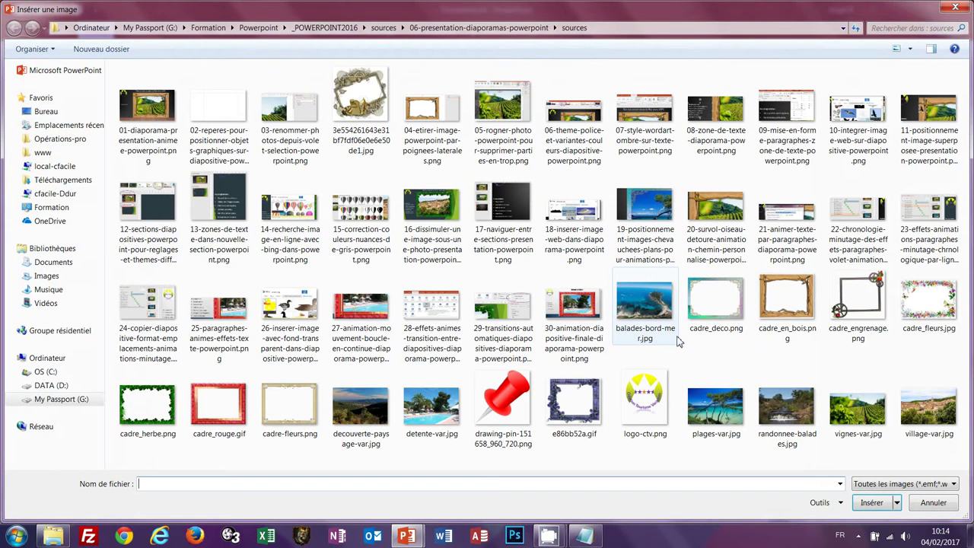
click(720, 424)
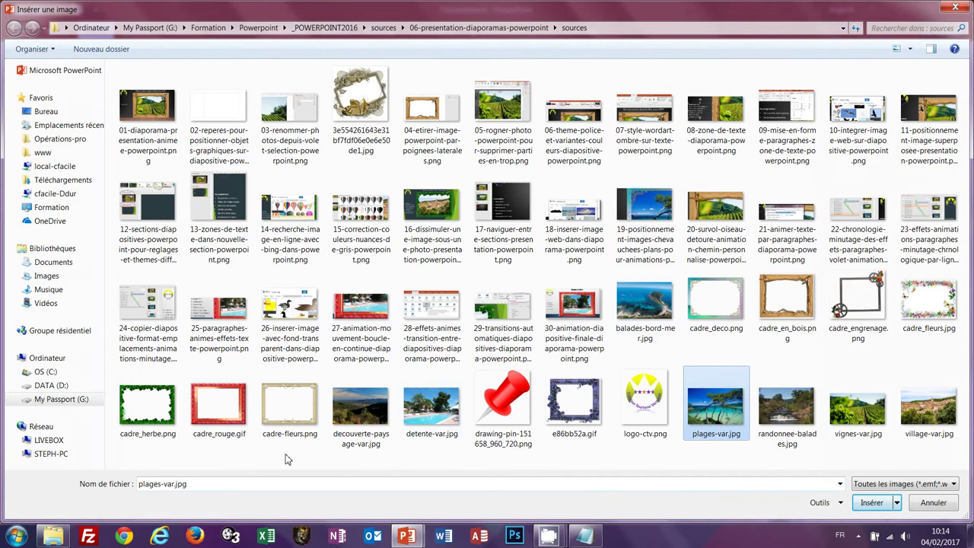
ctrl+click(715, 306)
click(873, 503)
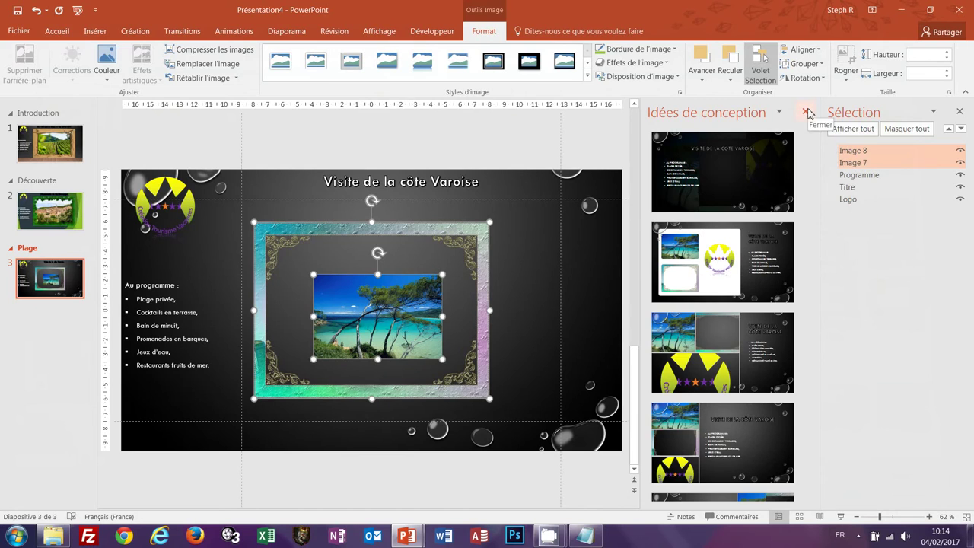
click(807, 112)
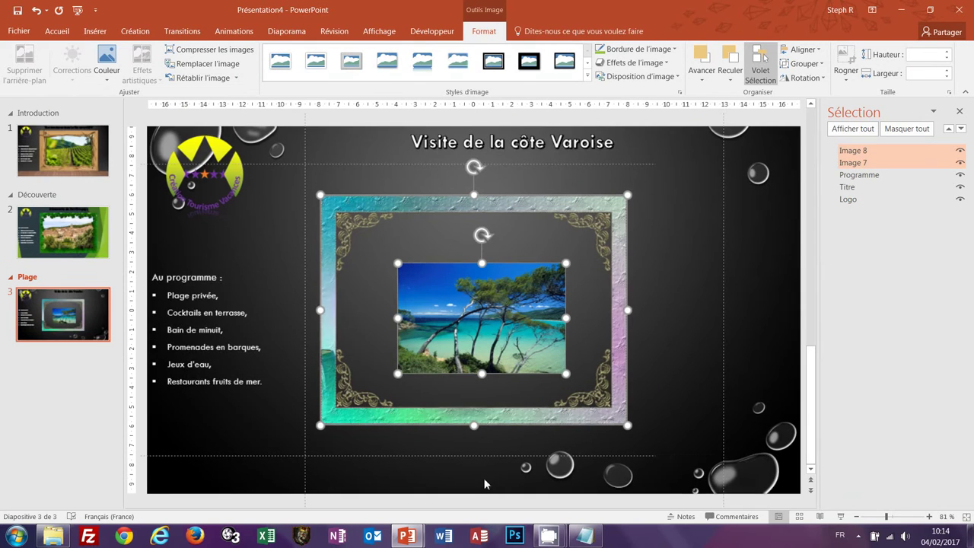
Rename the beach photo Image 8 to Plage and hide it.
double_click(859, 152)
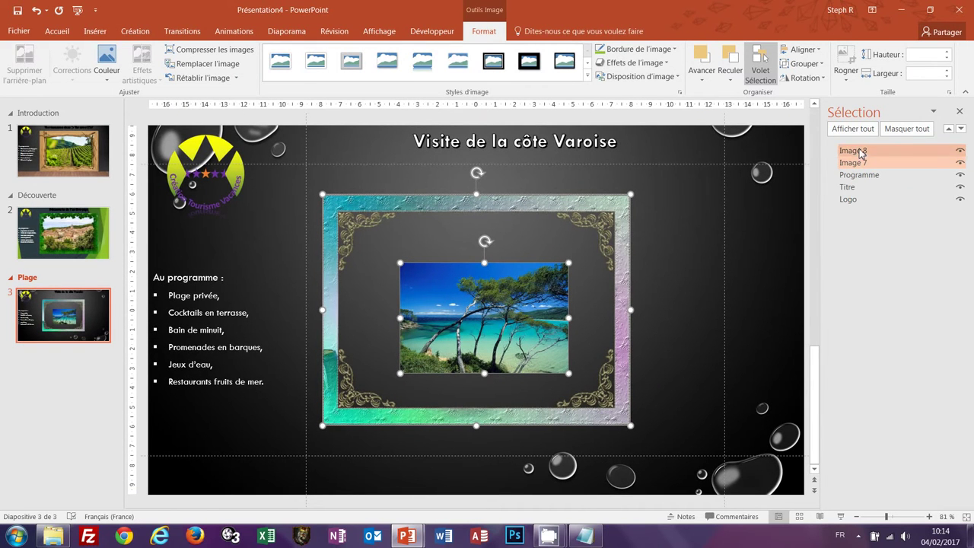
click(777, 227)
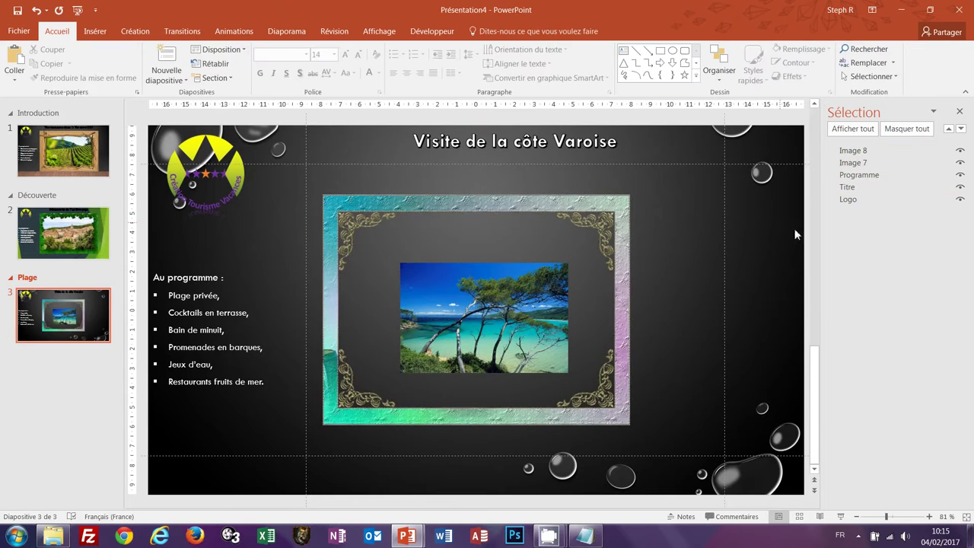
click(871, 149)
click(877, 151)
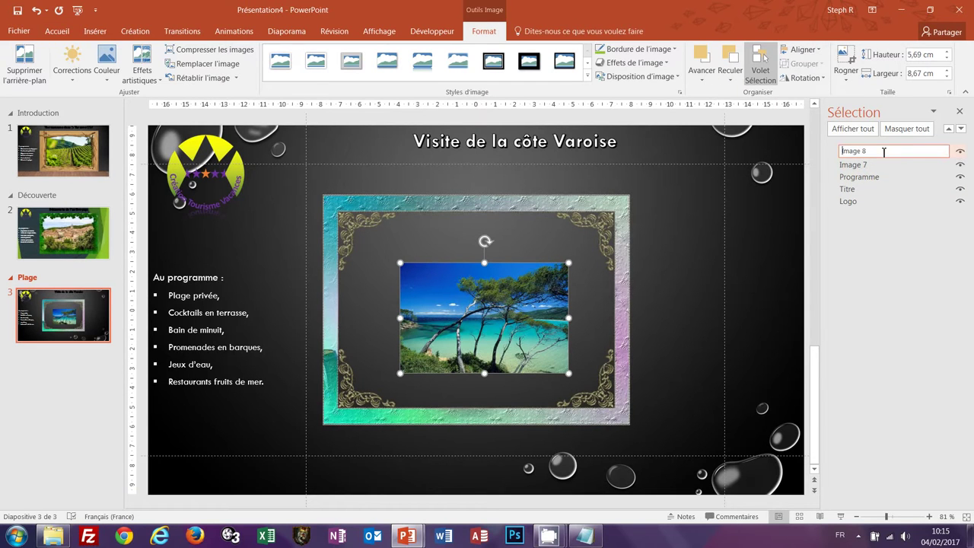
drag(884, 151, 827, 148)
text(Plage)
key(Return)
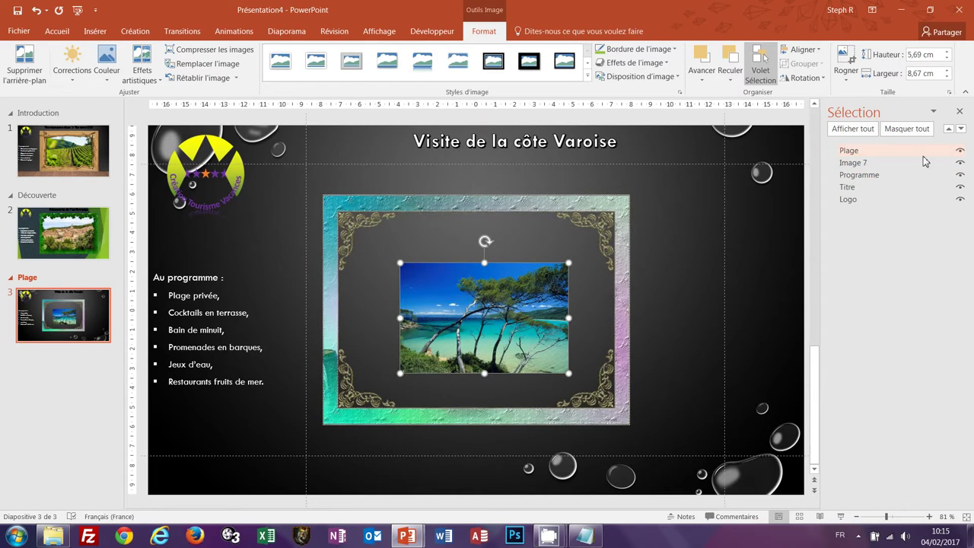
click(960, 153)
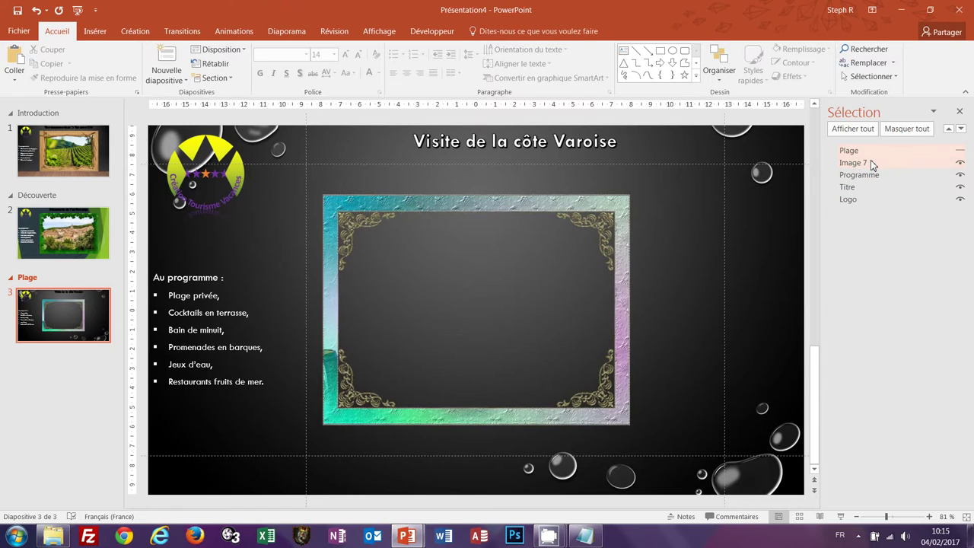
Rename the decorative frame Image 7 to Cadre.
click(870, 161)
click(874, 163)
drag(885, 164, 833, 169)
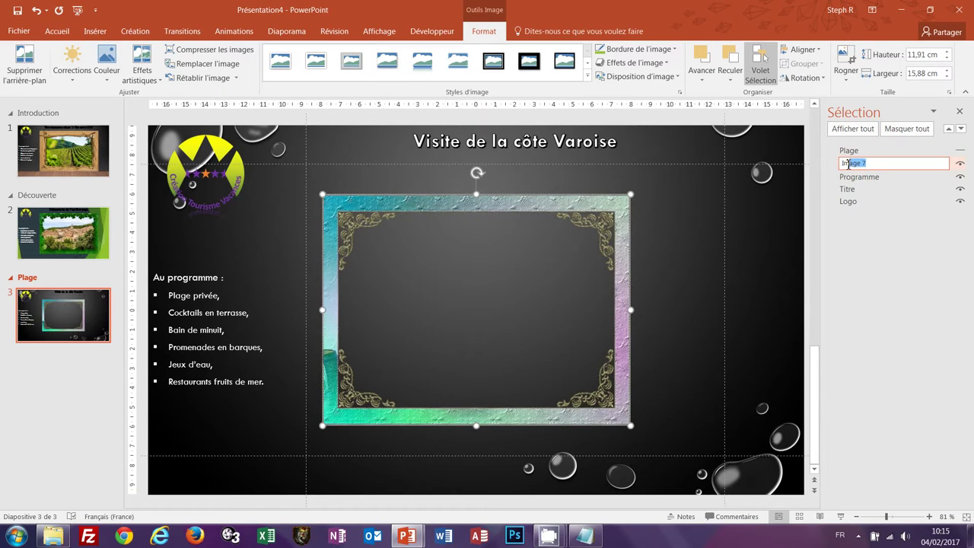
text(Cad)
text(re)
key(Return)
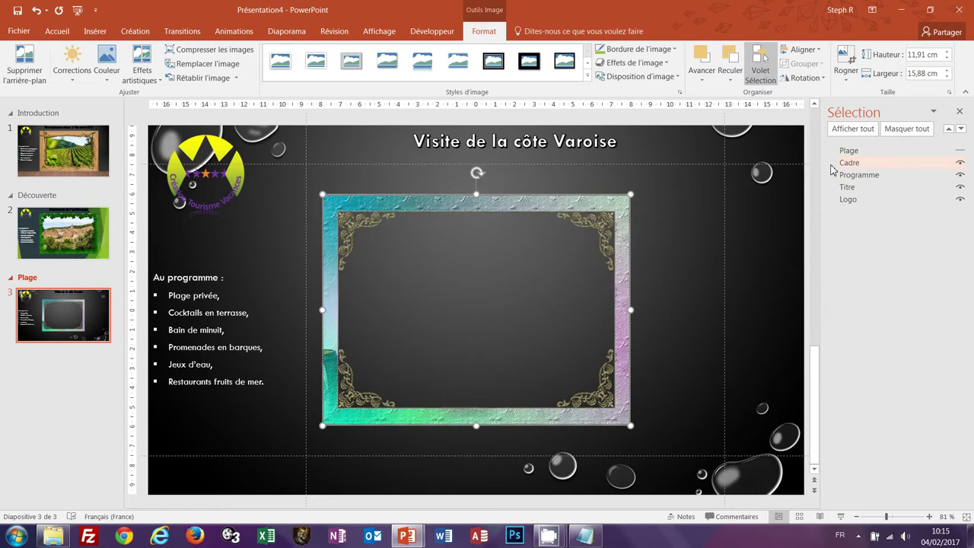
Move the Cadre frame and enlarge it toward the top-left.
click(602, 205)
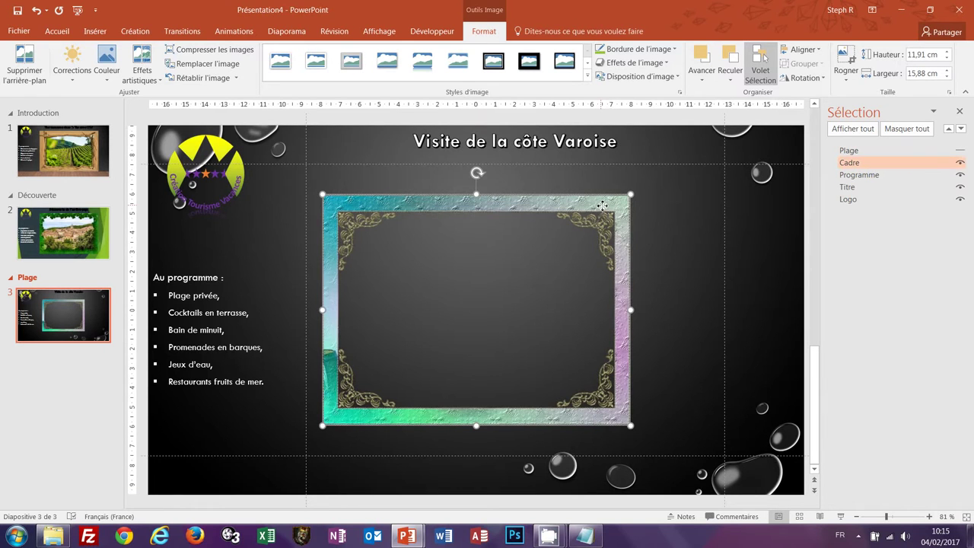
drag(601, 206, 695, 236)
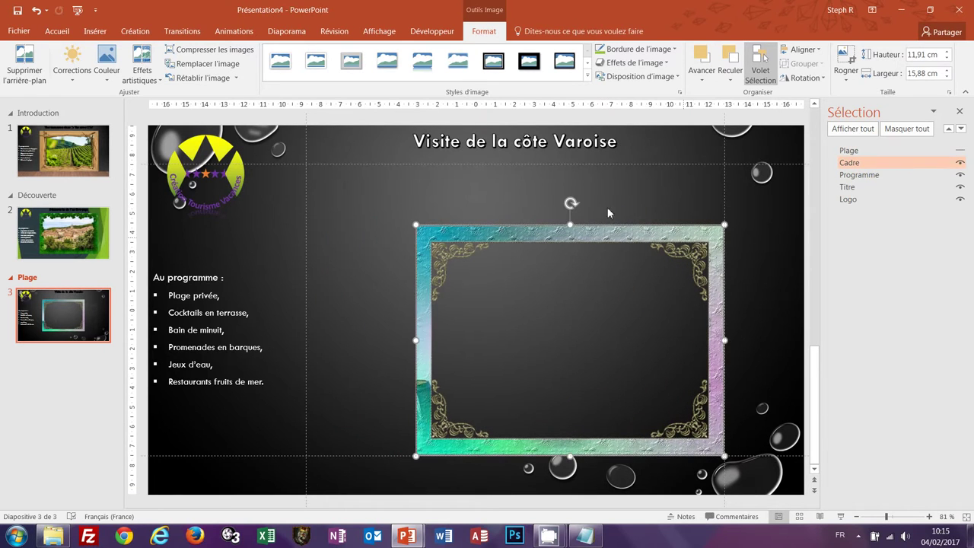
mouse_move(415, 225)
mouse_down()
mouse_move(334, 184)
mouse_move(332, 162)
mouse_up()
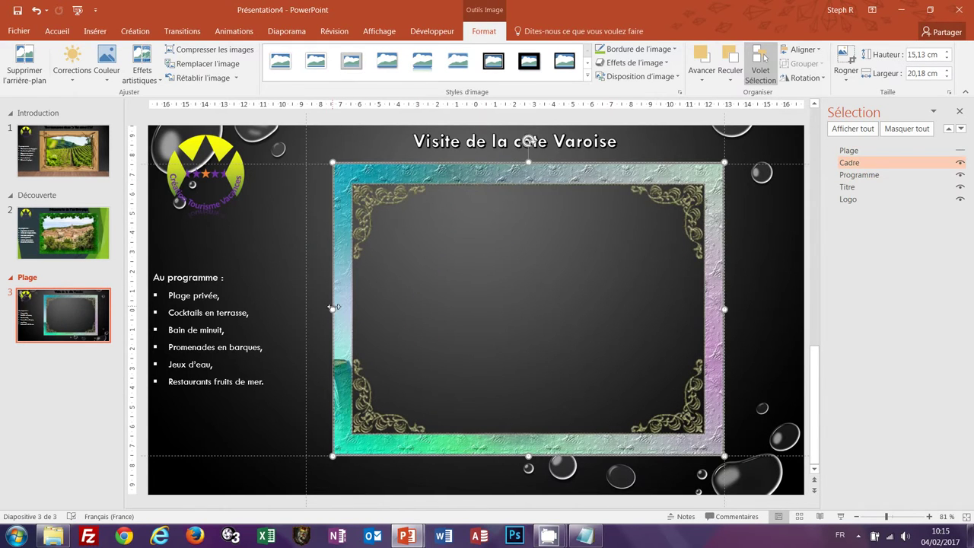
drag(332, 308, 306, 309)
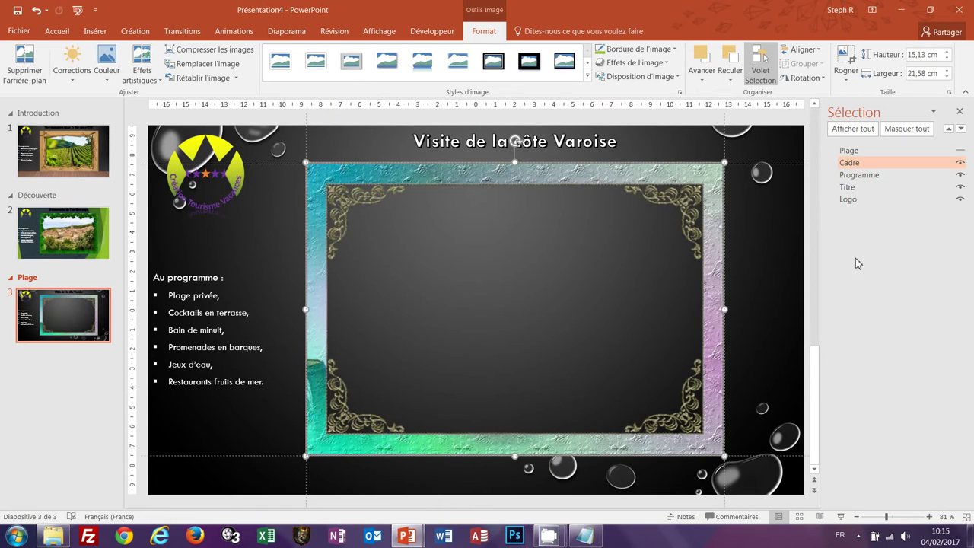
Show Plage, enlarge it, crop its left edge, and send it behind Cadre.
click(848, 150)
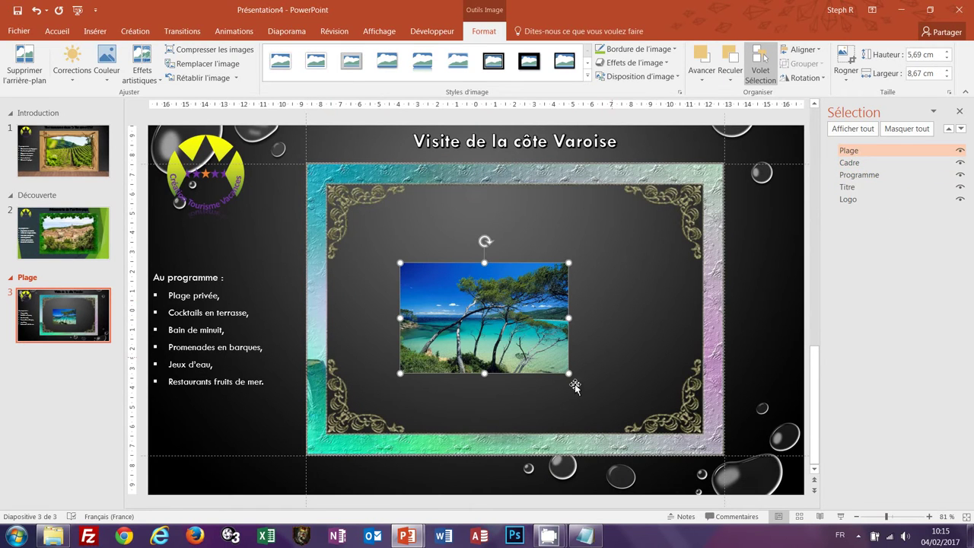
mouse_move(505, 320)
mouse_down()
mouse_move(553, 329)
mouse_move(667, 401)
mouse_up()
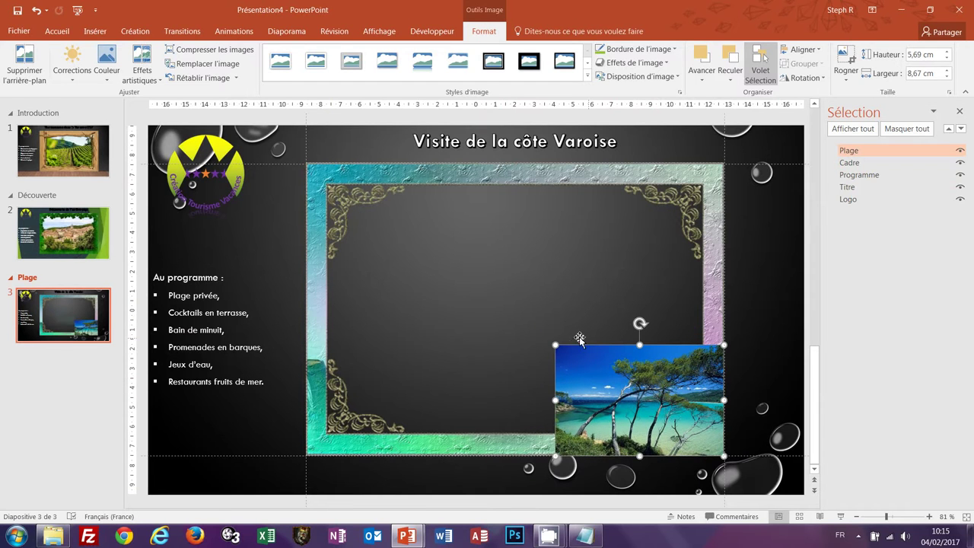
drag(556, 344, 279, 255)
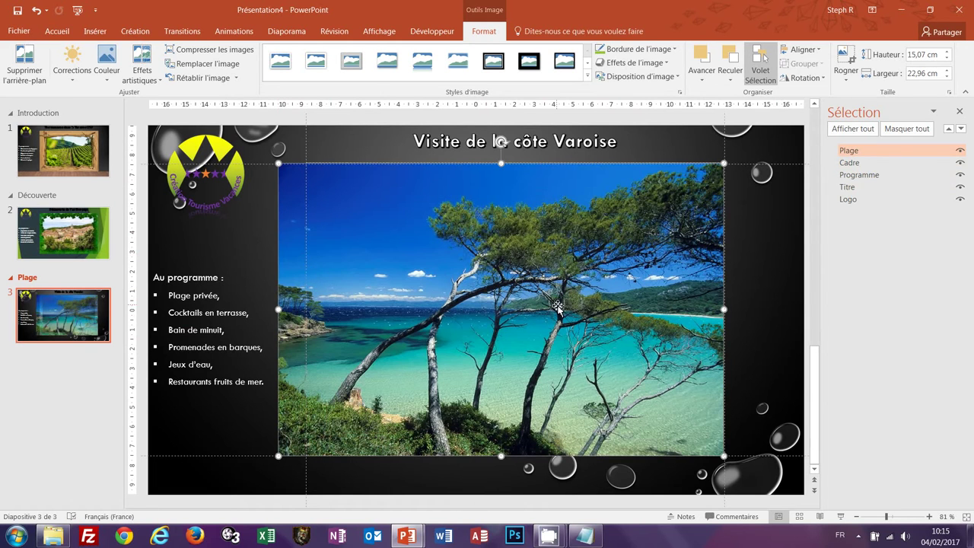
click(850, 57)
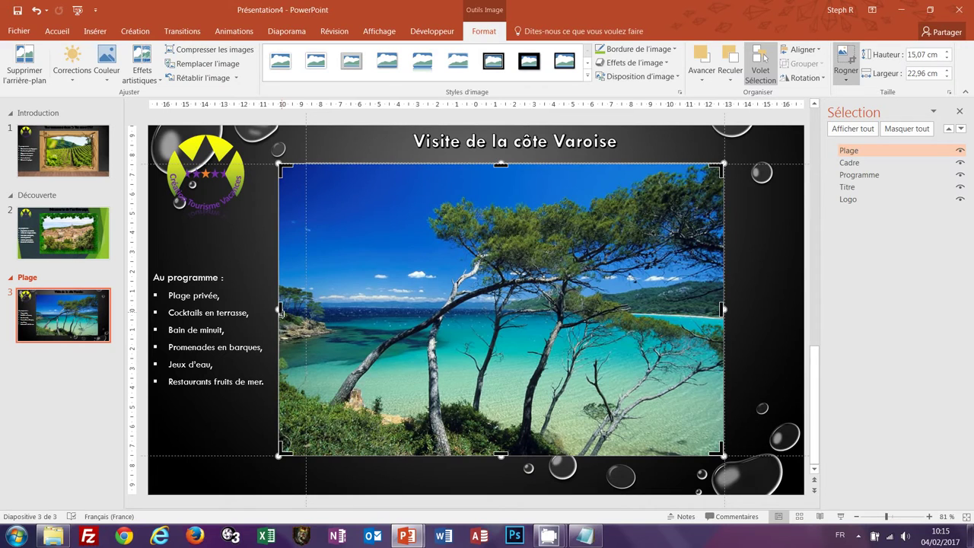
drag(280, 310, 307, 315)
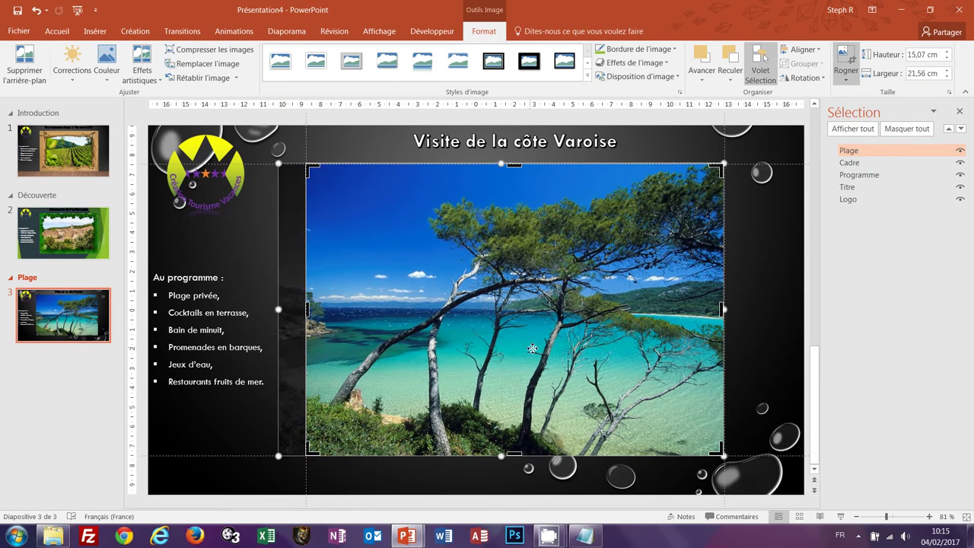
click(842, 57)
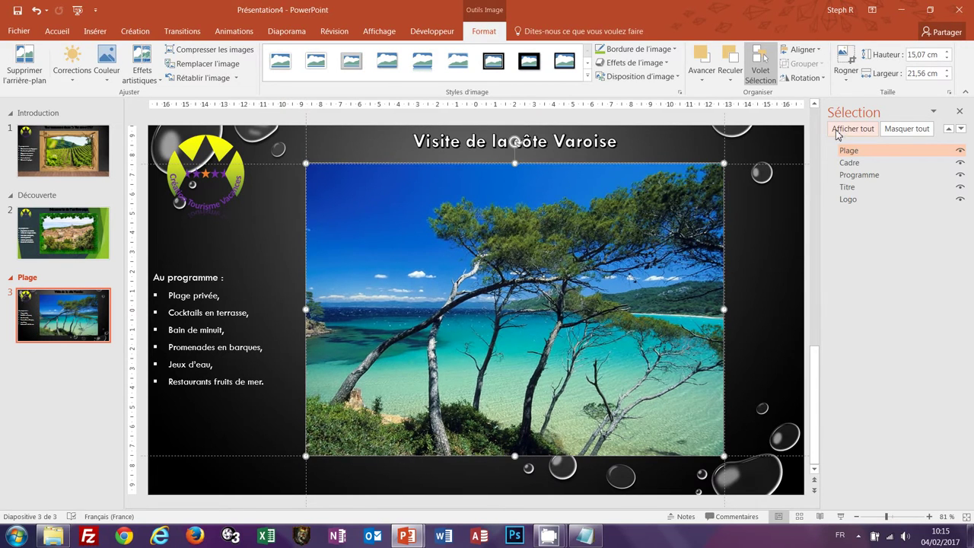
click(961, 129)
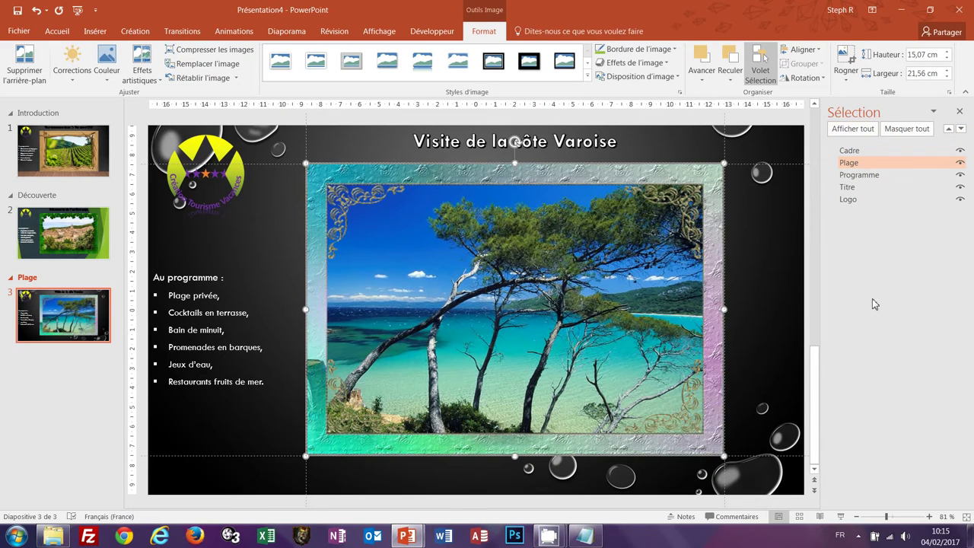
click(794, 288)
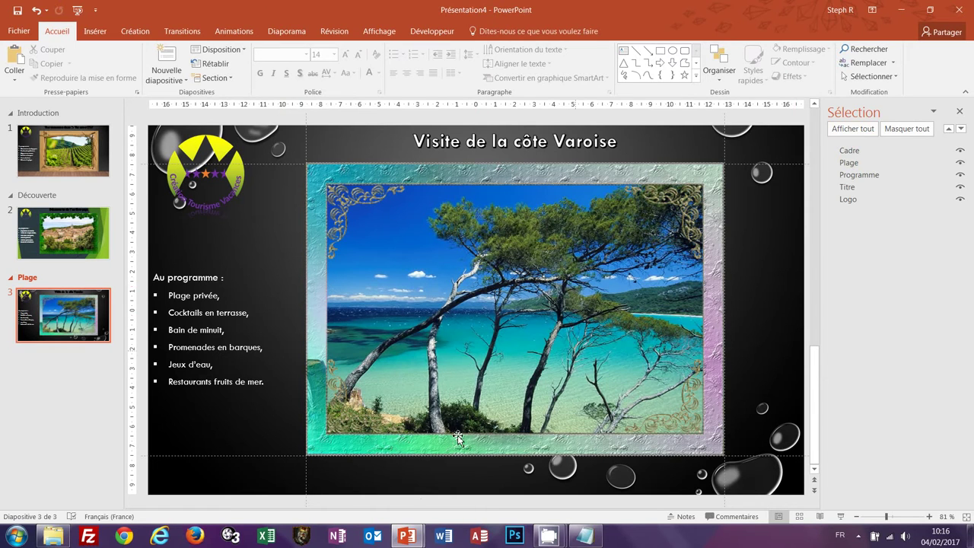
mouse_move(406, 538)
click(335, 471)
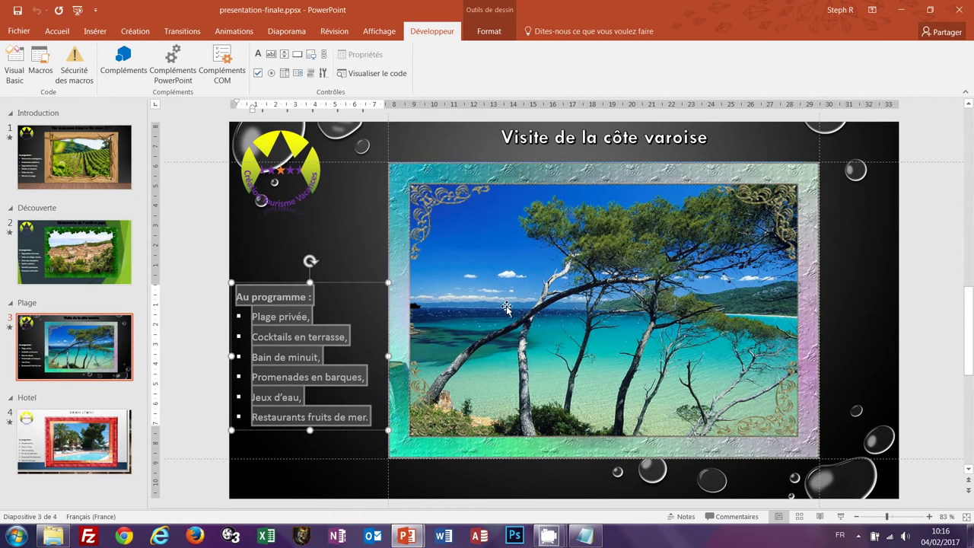
mouse_move(406, 540)
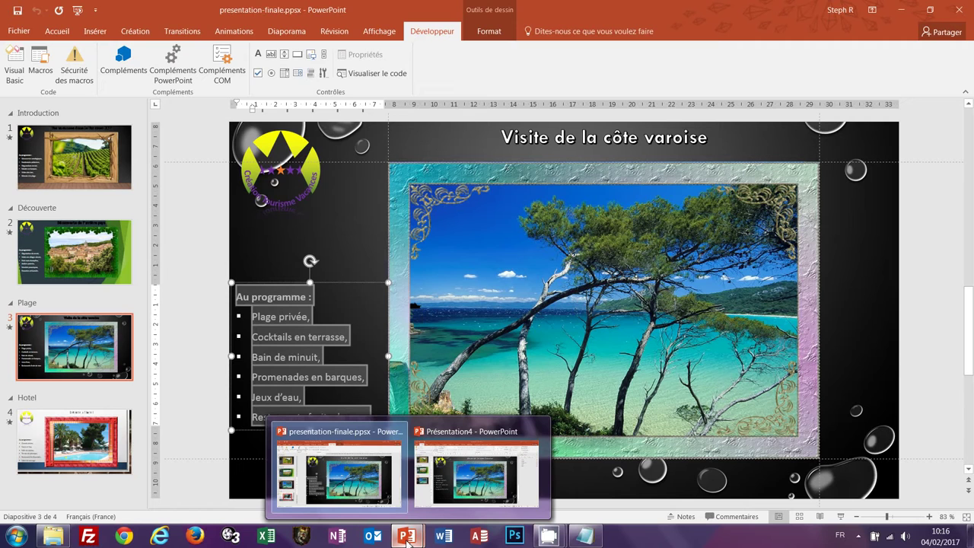
click(446, 500)
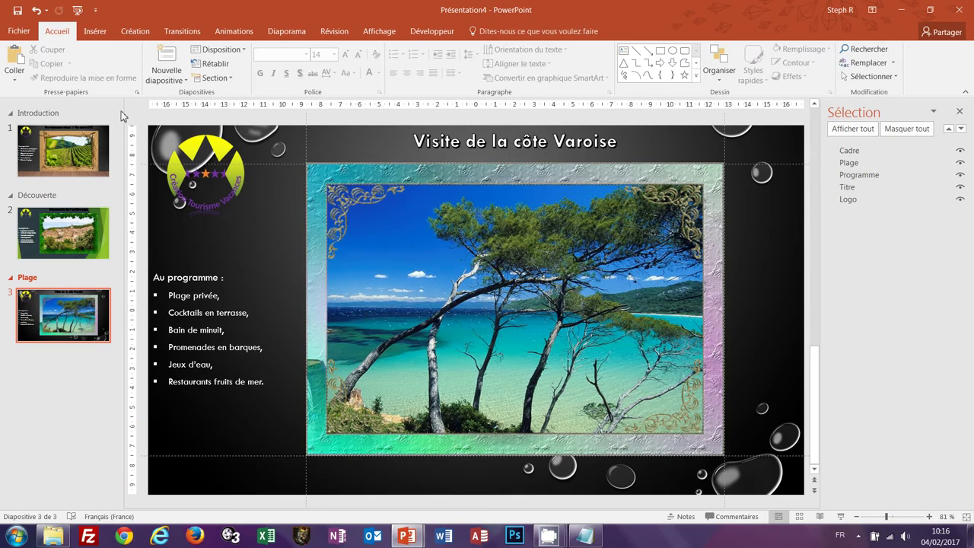
Search online pictures for 'cruise ship png' and insert the black ship silhouette.
click(95, 31)
click(125, 72)
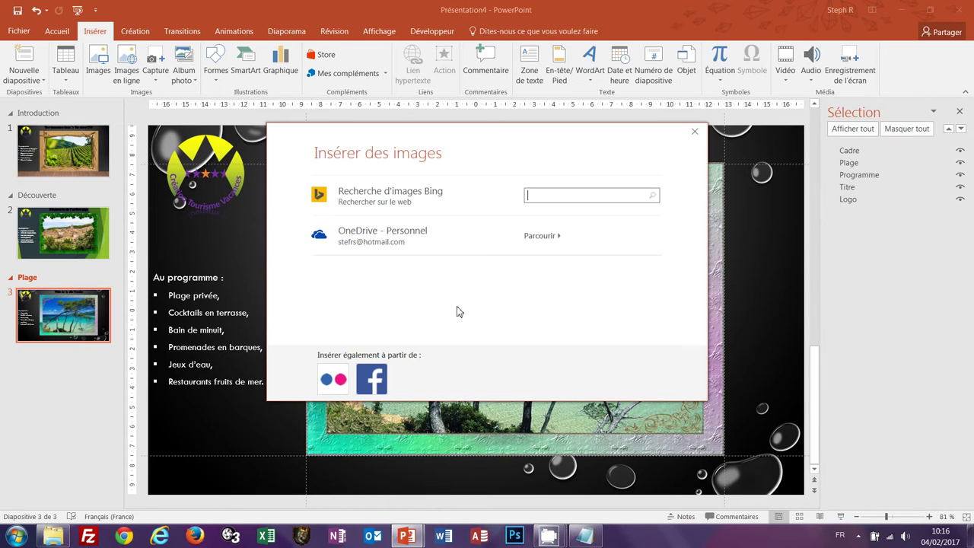
text(c)
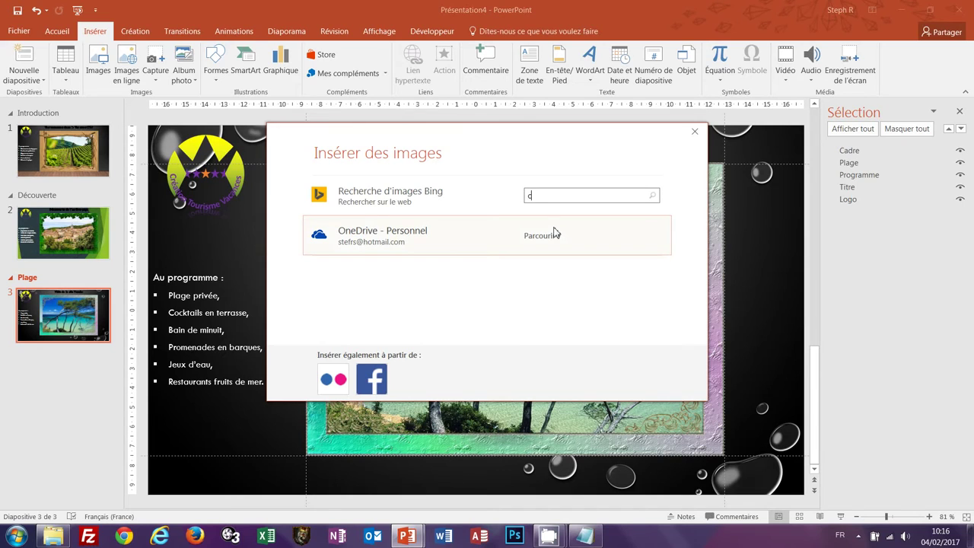
text(ruise )
text(shi)
text(p png)
click(652, 197)
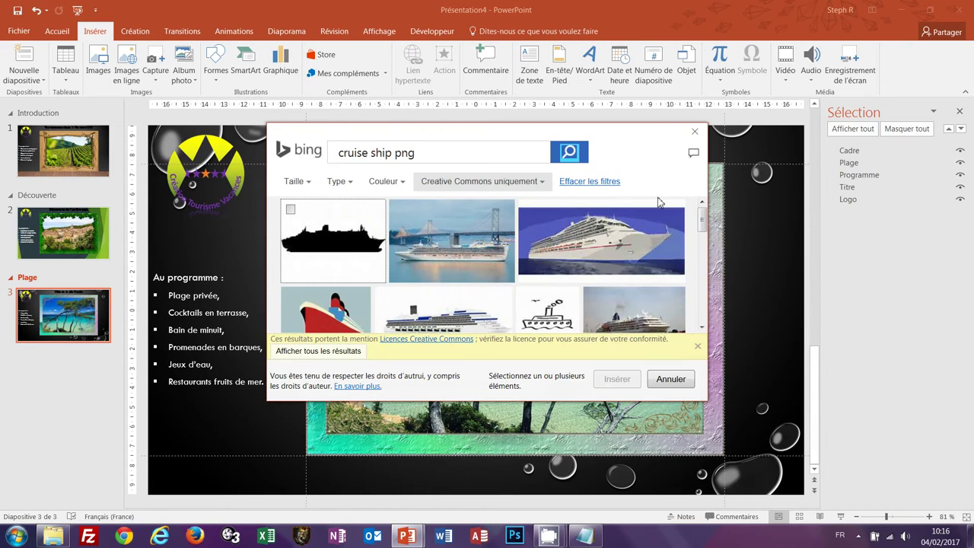
click(290, 211)
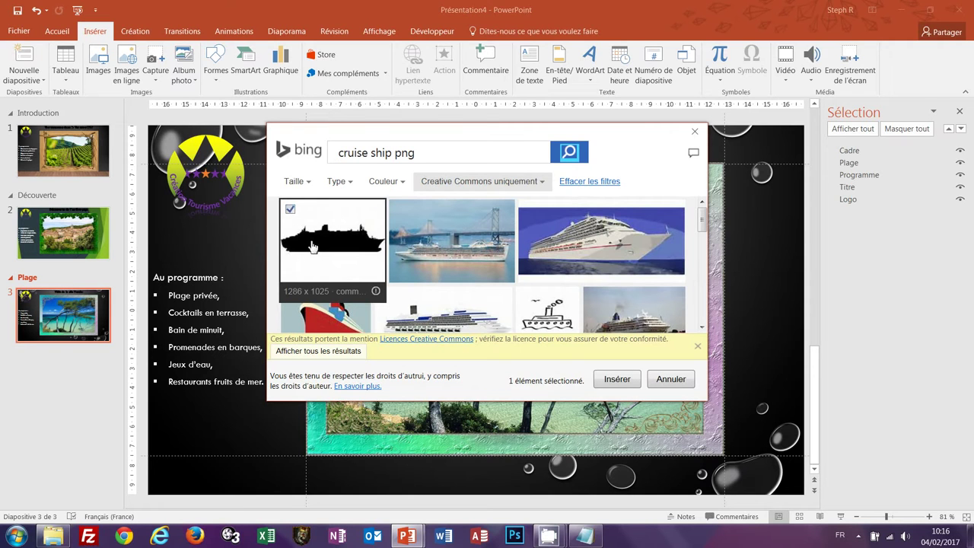
click(616, 383)
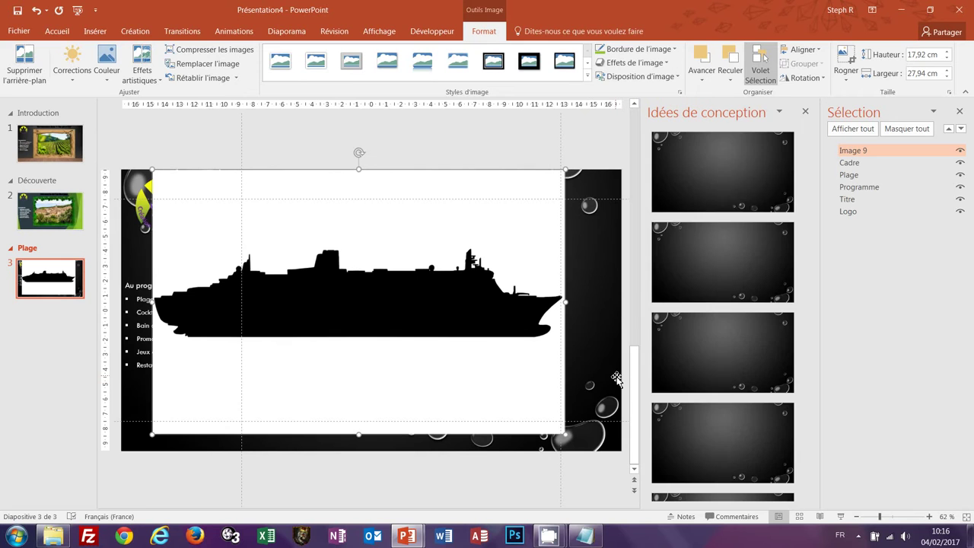
Make the ship silhouette's white background transparent with Couleur transparente.
click(806, 112)
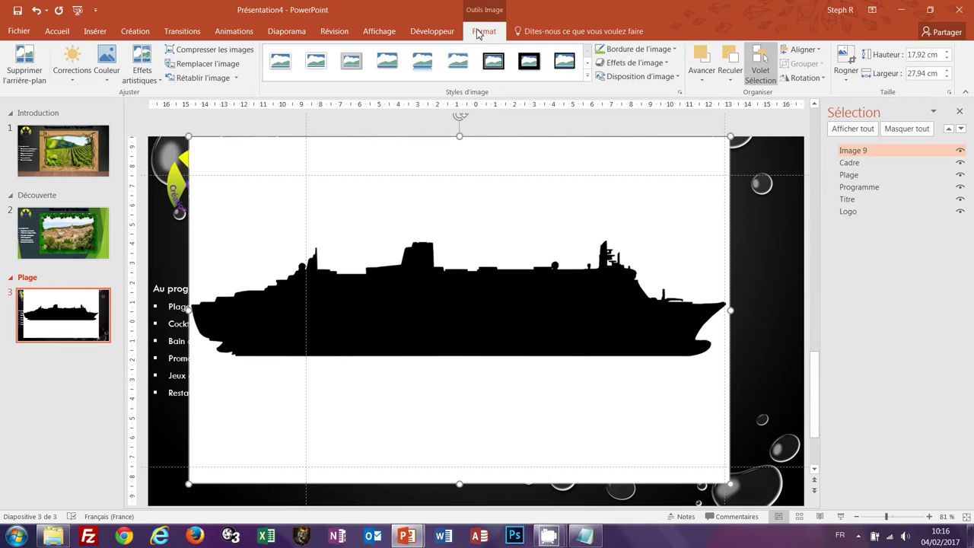
click(106, 82)
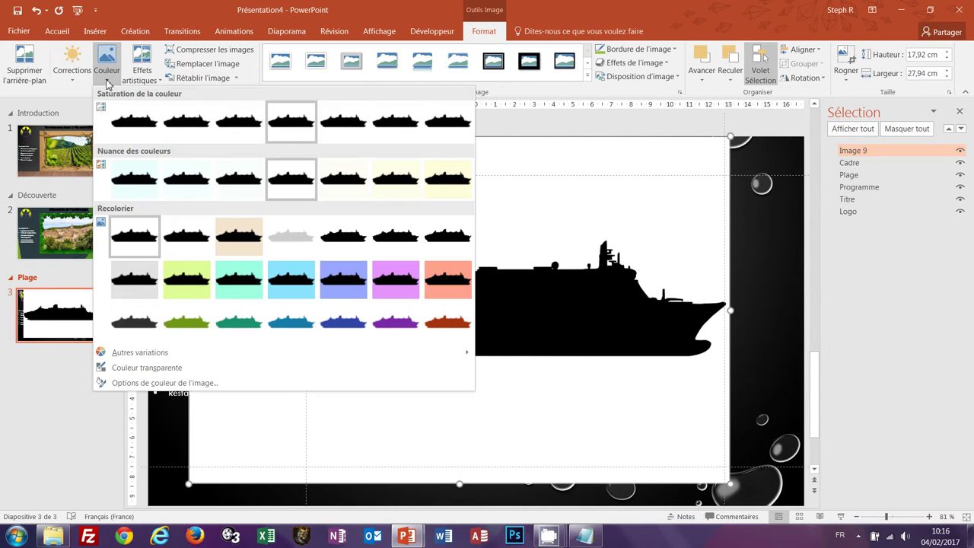
click(172, 369)
click(546, 210)
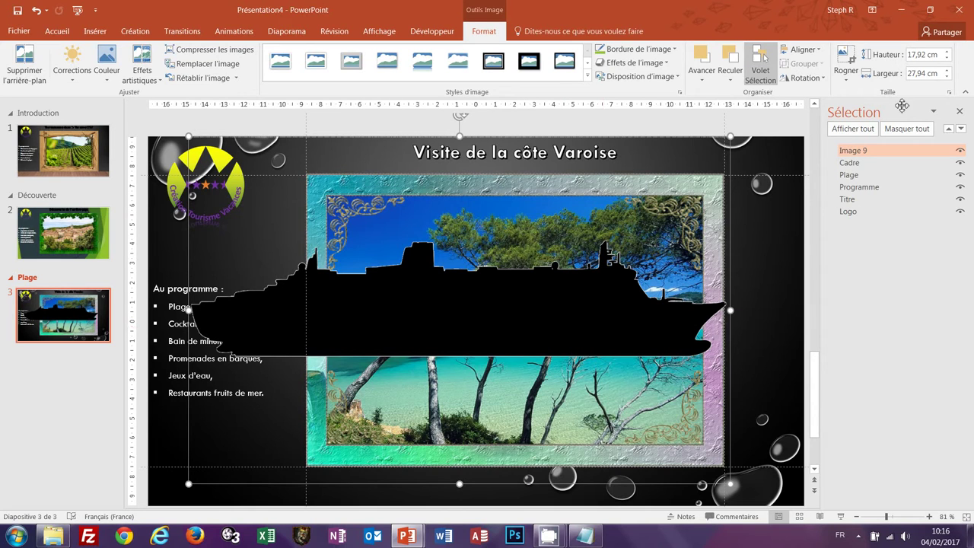
Set the ship's width to 2,5 cm.
click(922, 73)
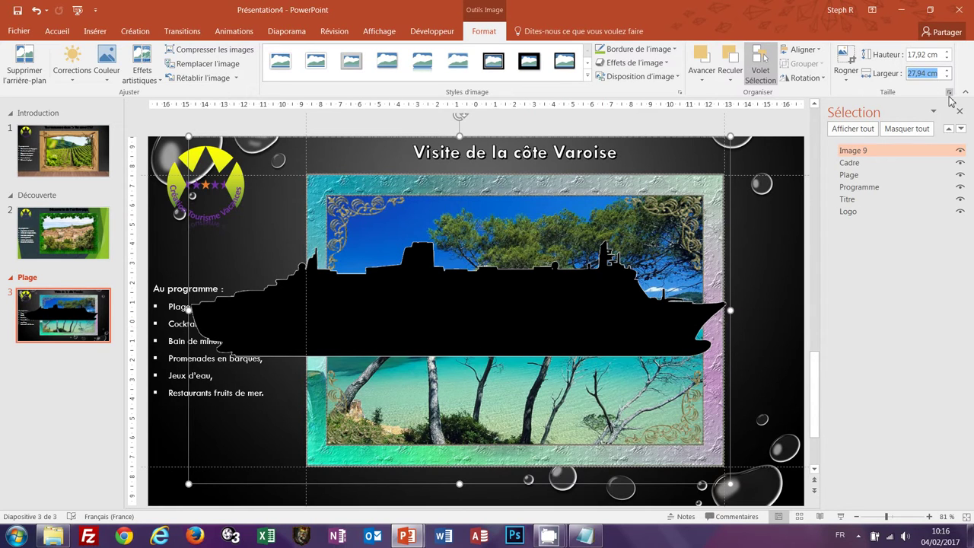
text(2,5)
key(Return)
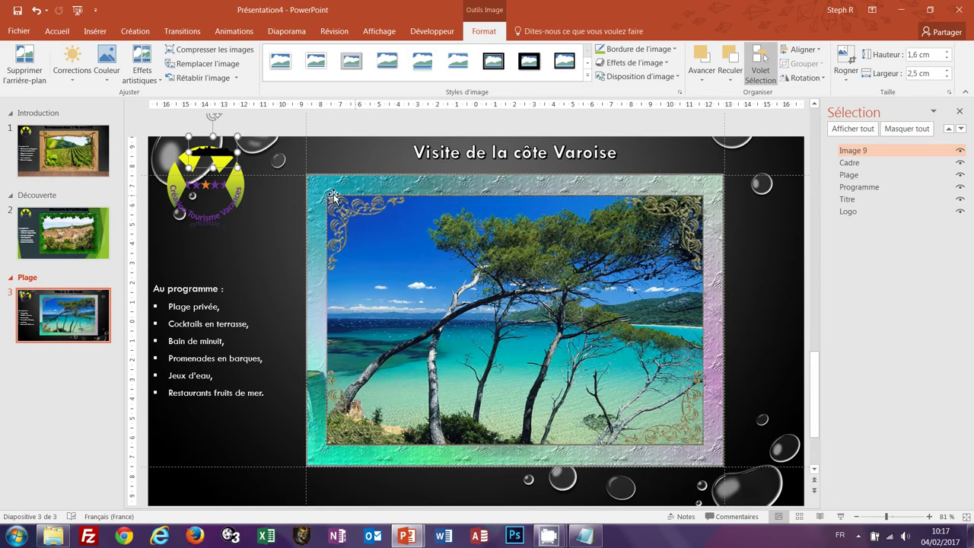
Place the ship at the beach photo's left edge and rename it Bateau.
mouse_move(221, 153)
mouse_down()
mouse_move(356, 284)
mouse_move(340, 304)
mouse_up()
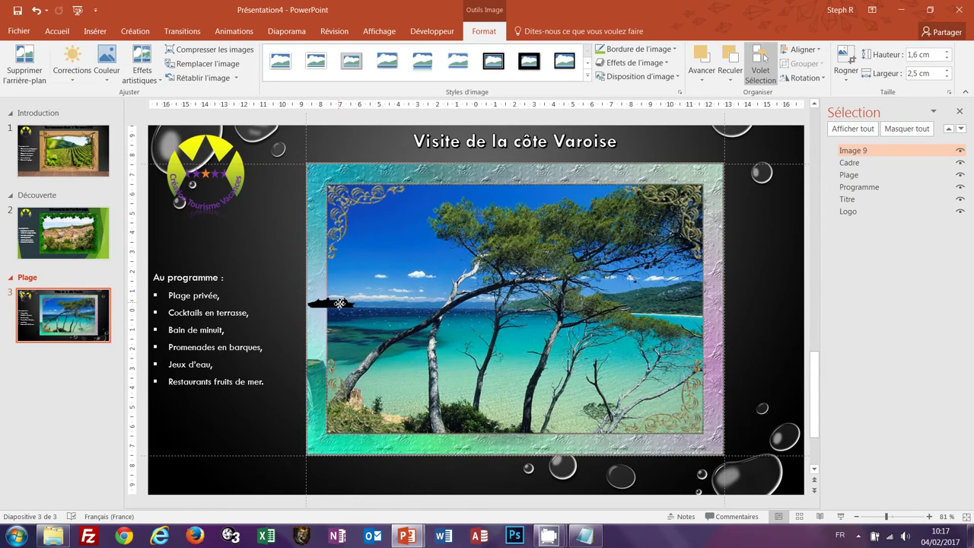
drag(340, 303, 342, 303)
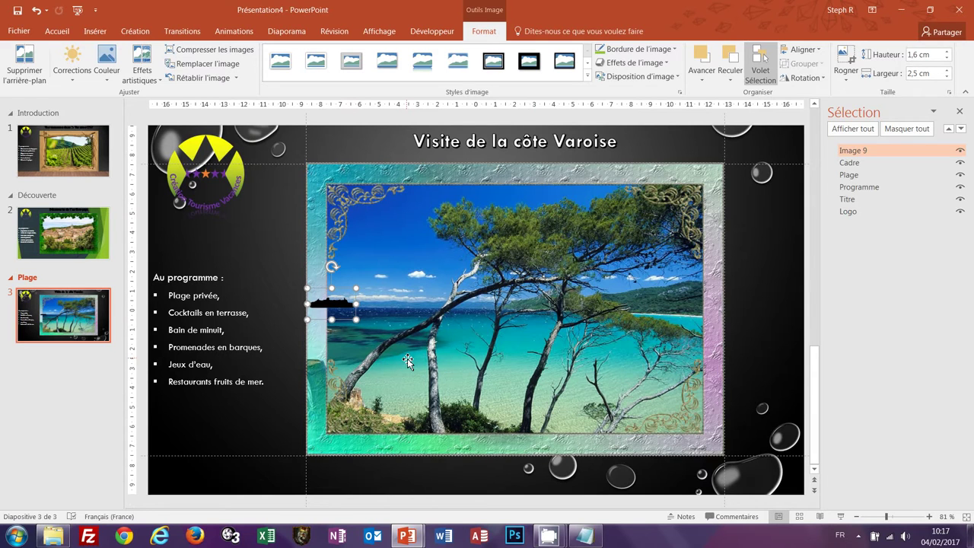
double_click(852, 150)
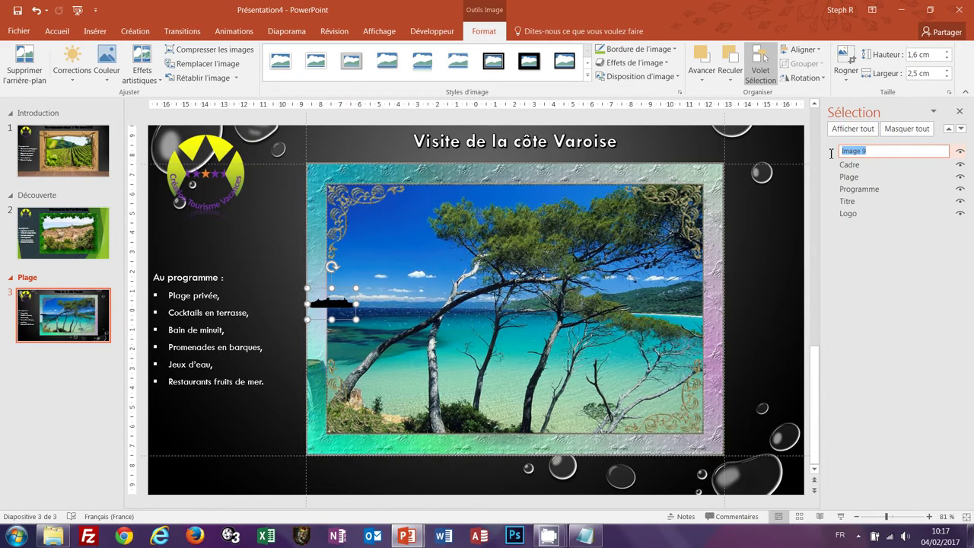
text(Bate)
text(au)
key(Return)
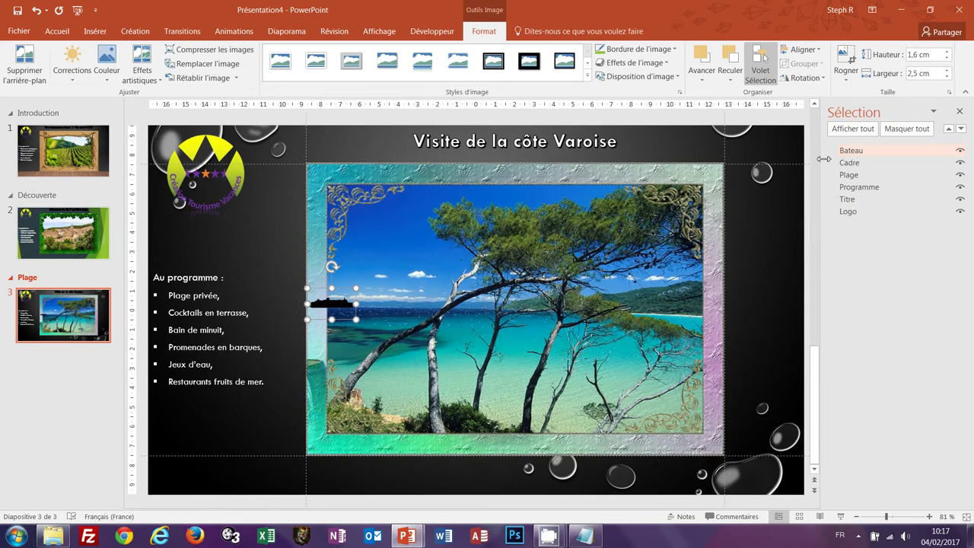
Set Bateau to 1,5 cm wide and layer it behind the Cadre frame.
click(961, 130)
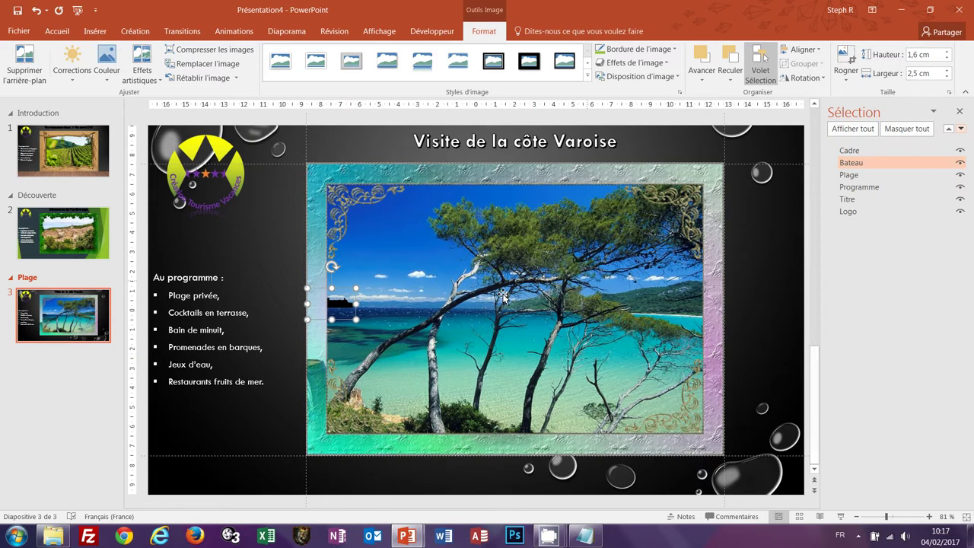
click(943, 76)
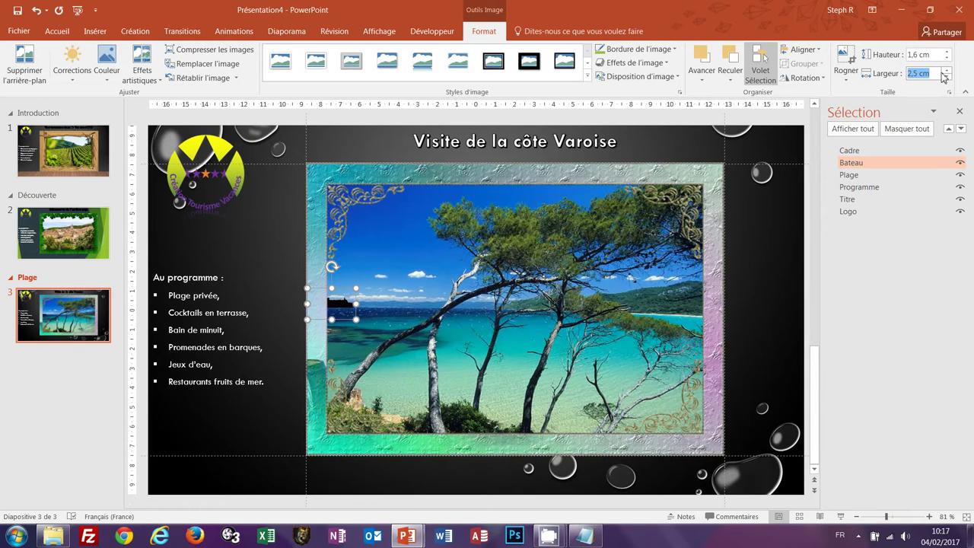
text(1,5)
key(Return)
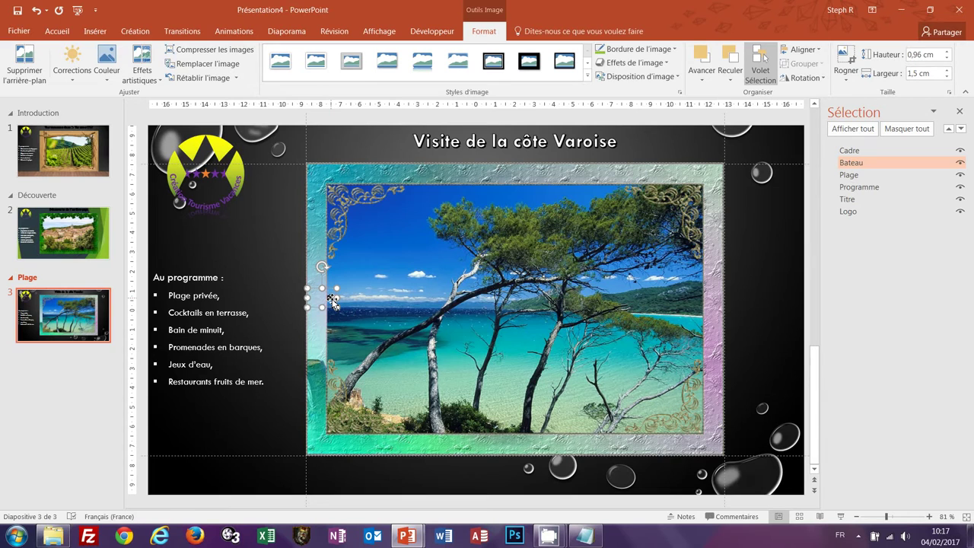
click(948, 129)
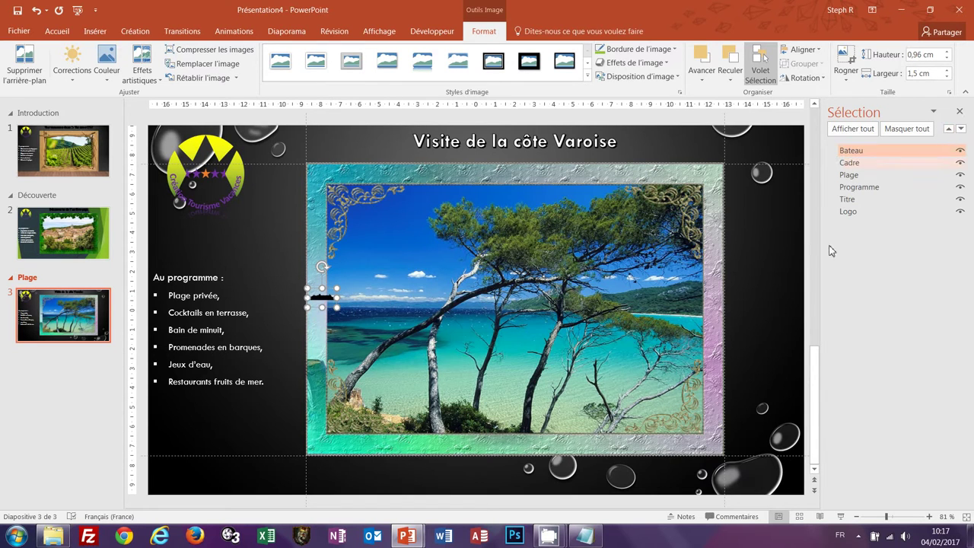
drag(330, 299, 329, 305)
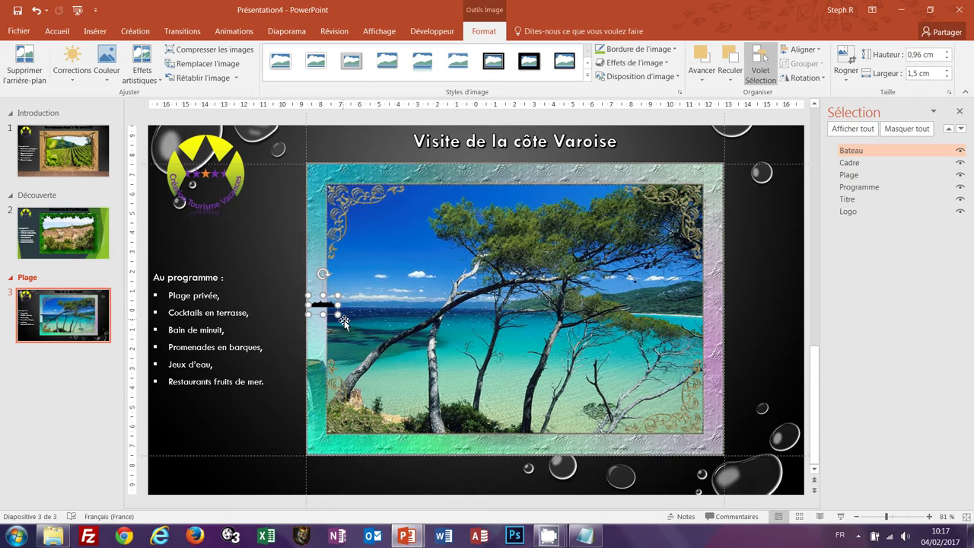
click(961, 128)
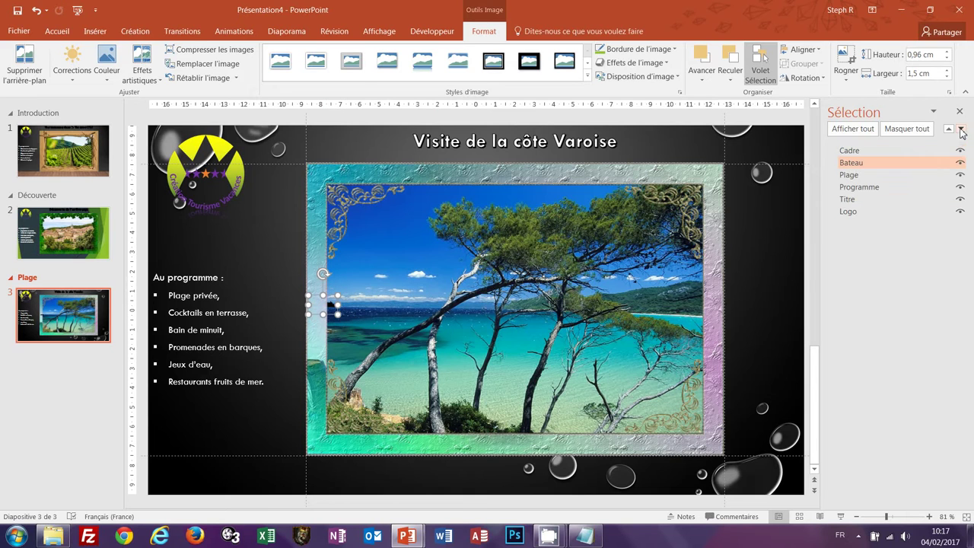
click(791, 254)
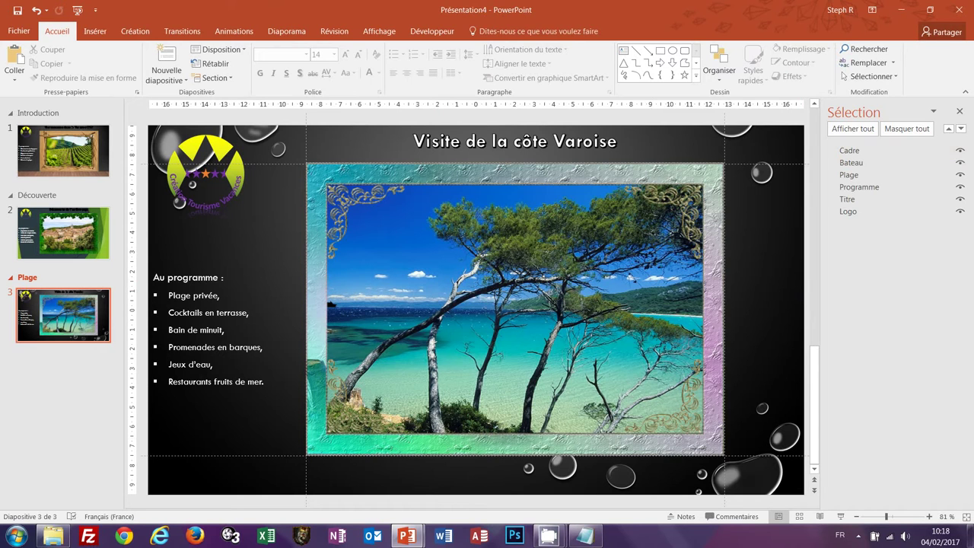
mouse_move(407, 542)
click(354, 478)
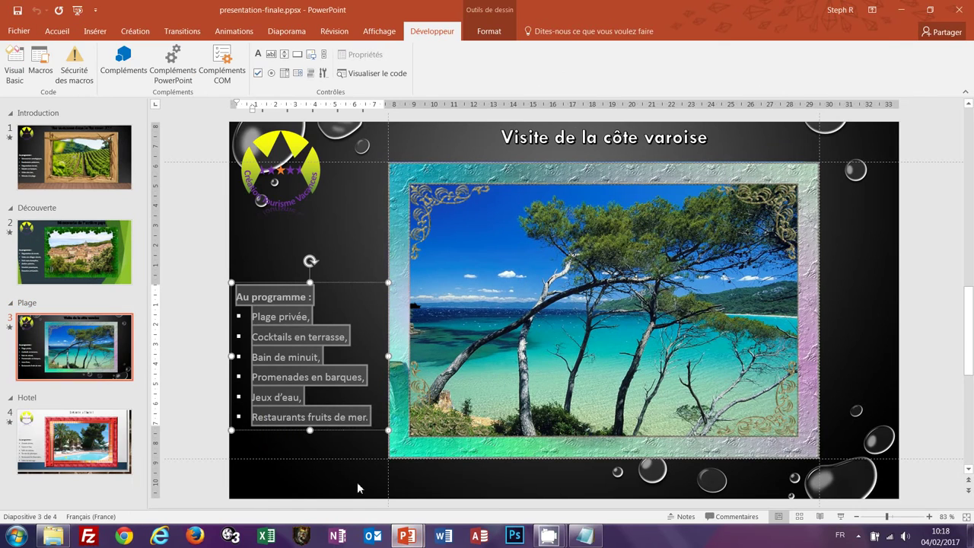
click(198, 287)
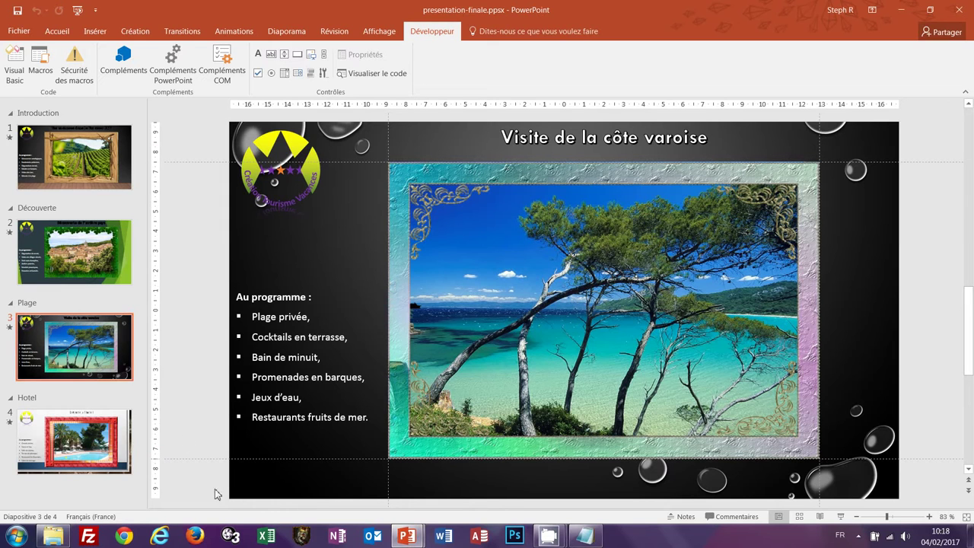
mouse_move(406, 536)
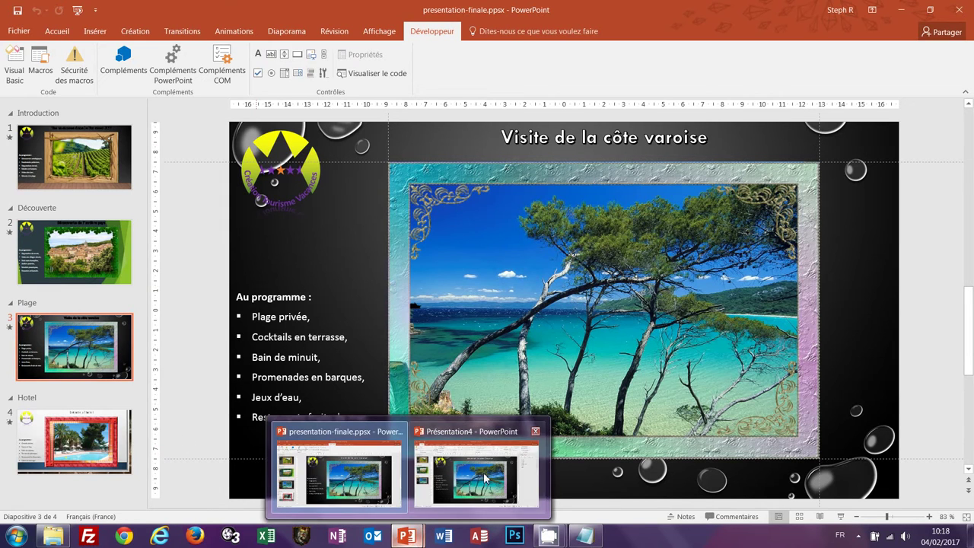
click(480, 485)
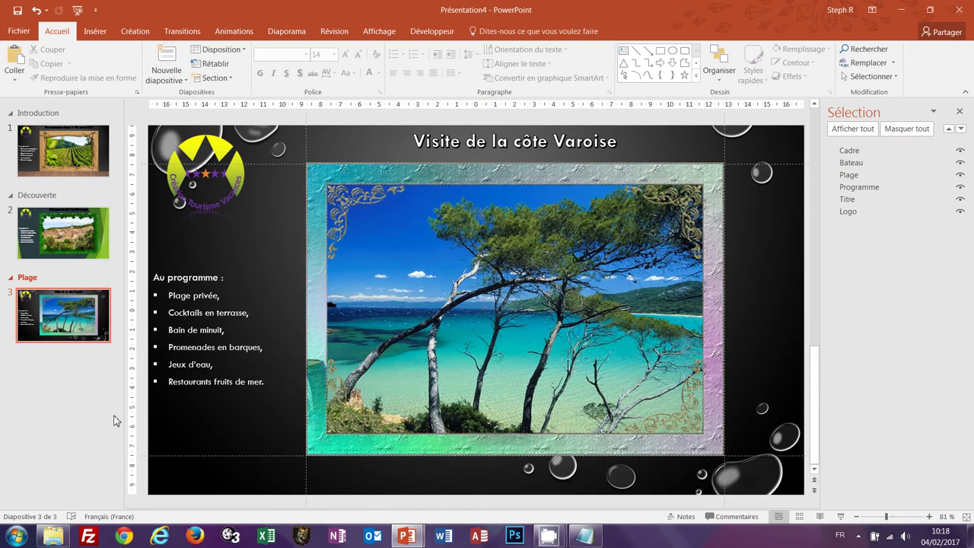
On slide 1, give Titre a Flottant entrant animation floating downward.
click(67, 160)
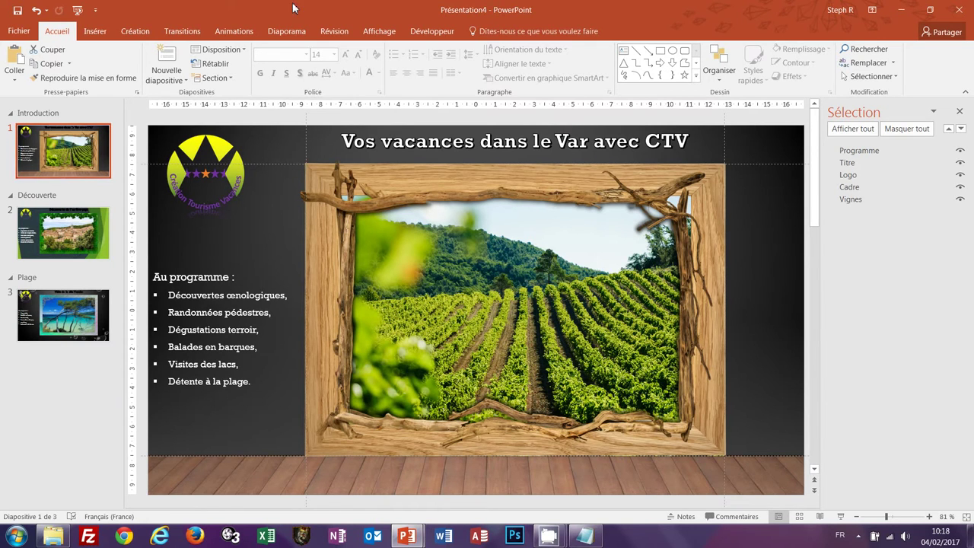
click(235, 38)
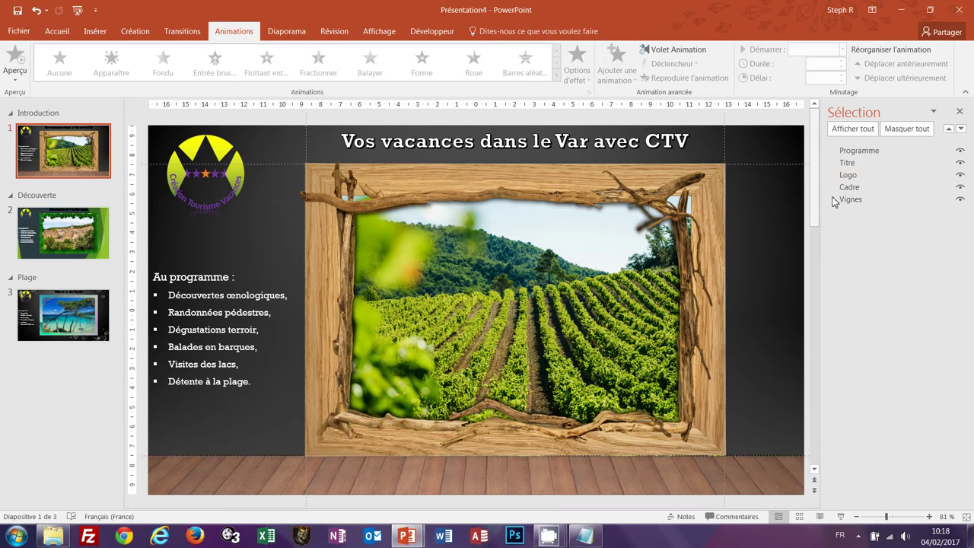
click(849, 164)
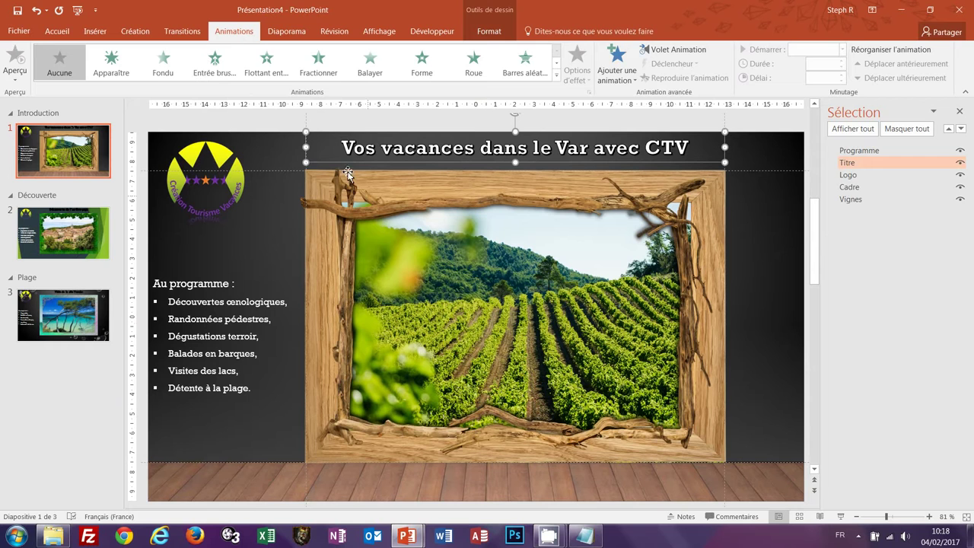
click(268, 64)
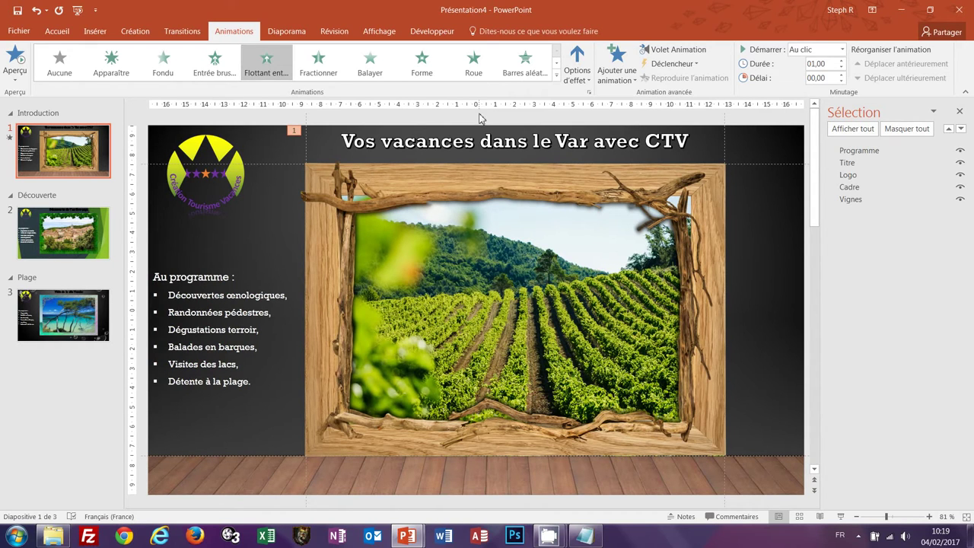
click(587, 83)
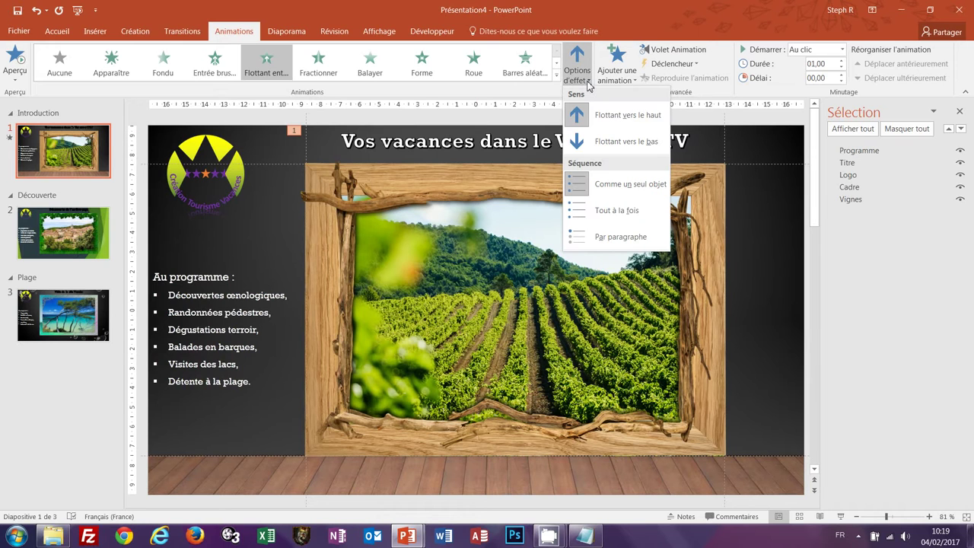
click(593, 142)
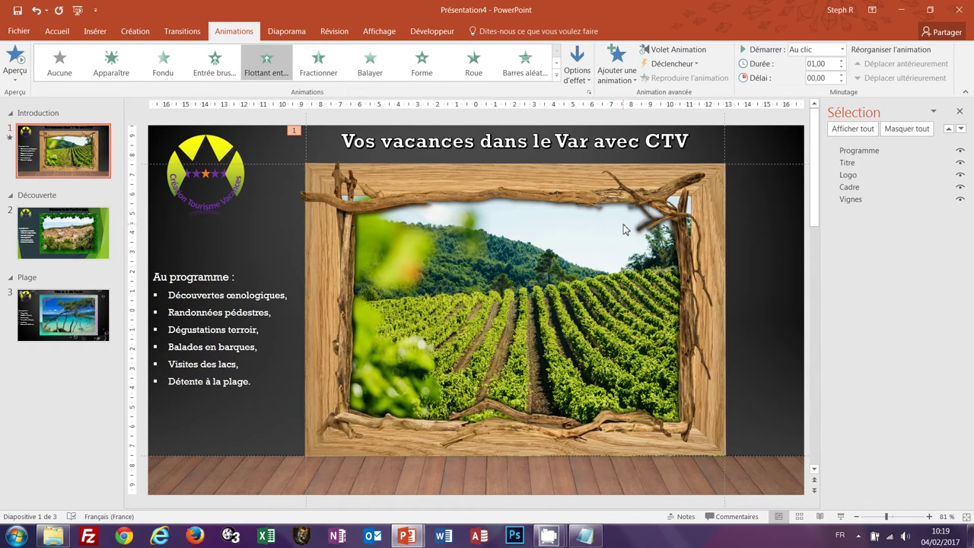
Start the title animation Avec la précédente with a 02,00 second delay.
click(843, 50)
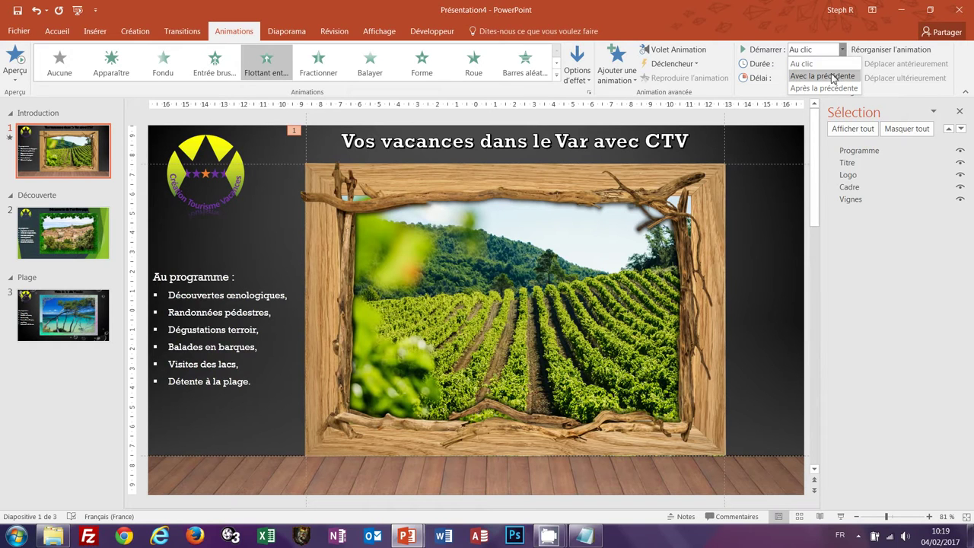
click(829, 76)
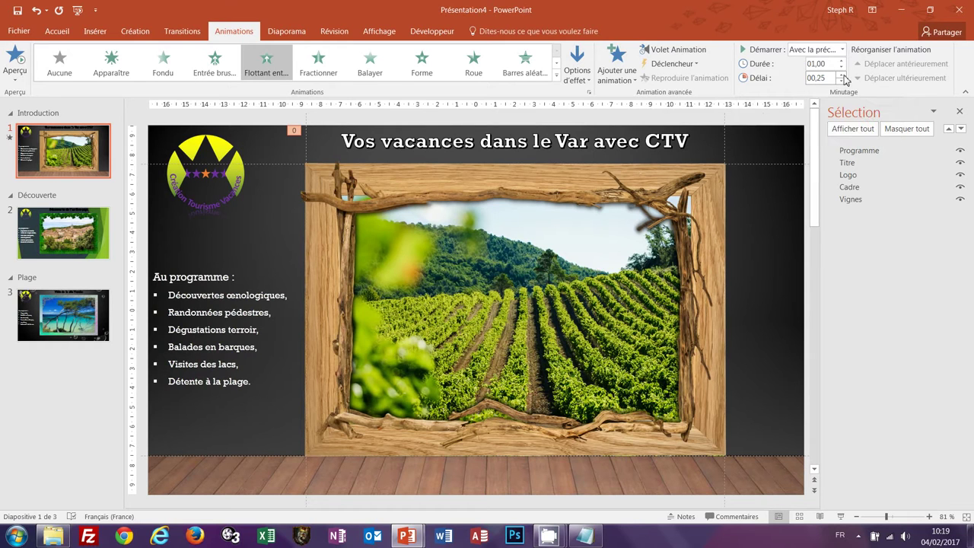
double_click(843, 74)
click(842, 75)
click(842, 75)
double_click(844, 75)
double_click(844, 77)
Search Bing online pictures for 'oiseau vol png'.
click(102, 37)
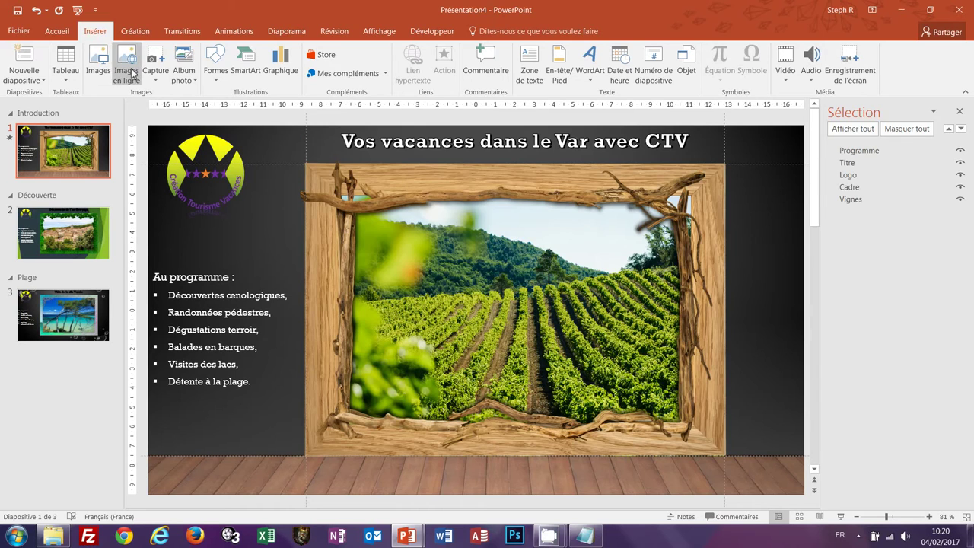
click(132, 73)
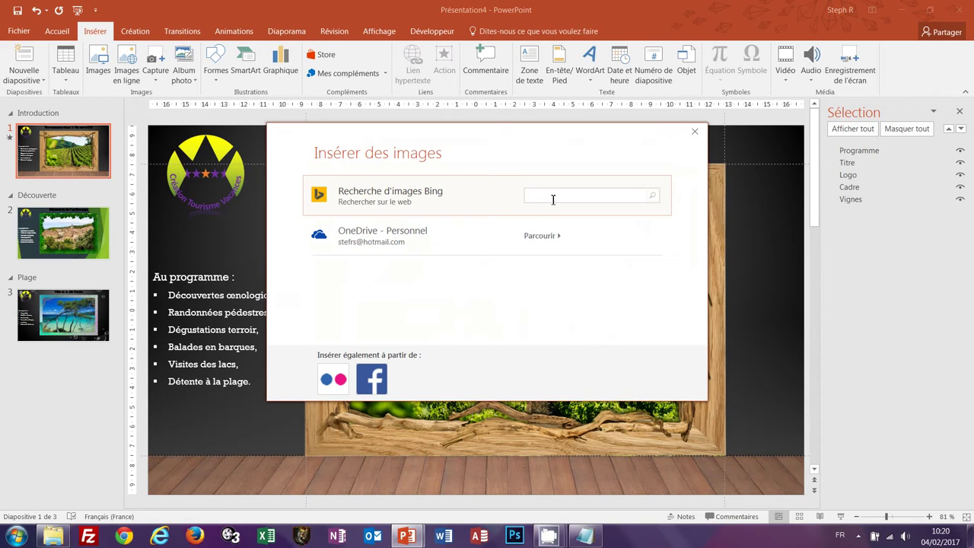
click(553, 200)
text(oiseau vol png)
click(654, 198)
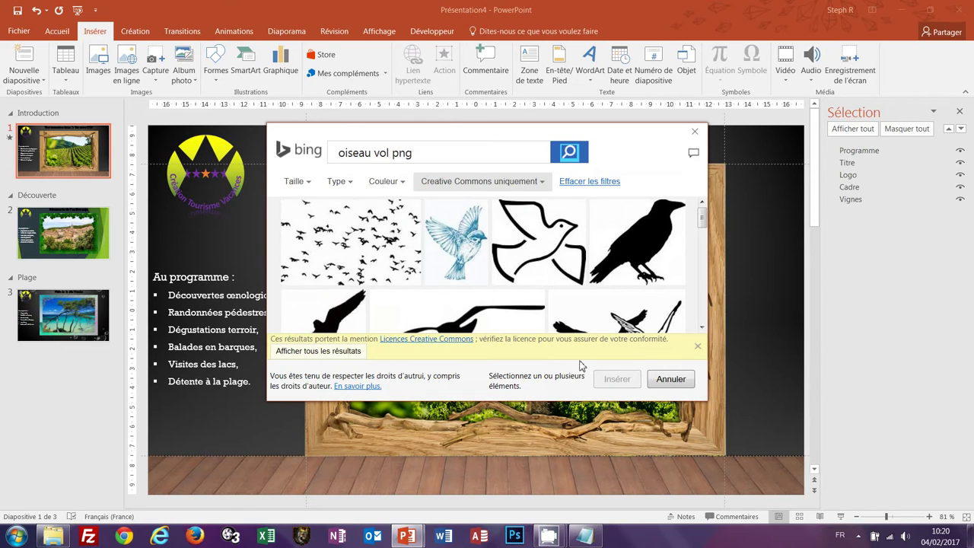
Insert the black flying crow photo from the results onto slide 1.
scroll(702, 313, down, 2)
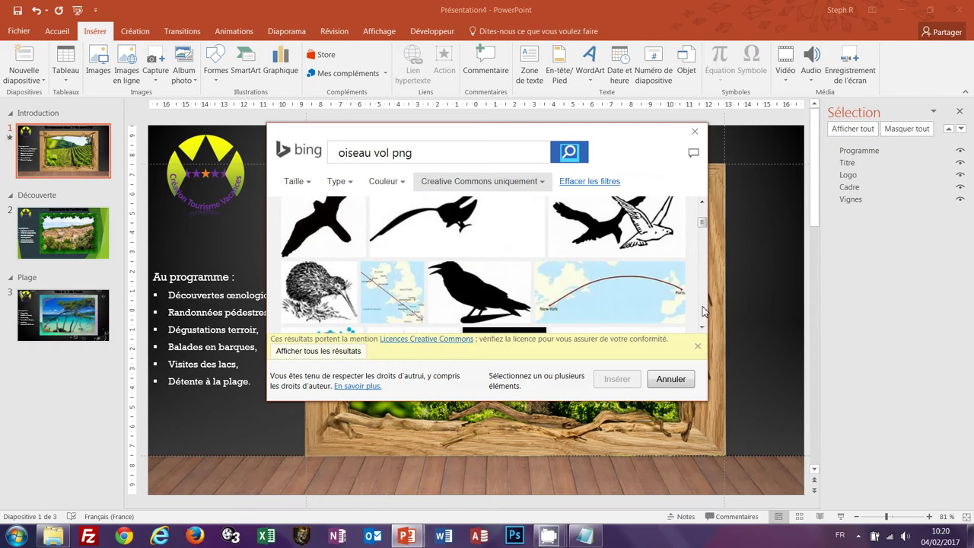
scroll(701, 313, down, 2)
scroll(702, 313, down, 2)
scroll(701, 313, down, 2)
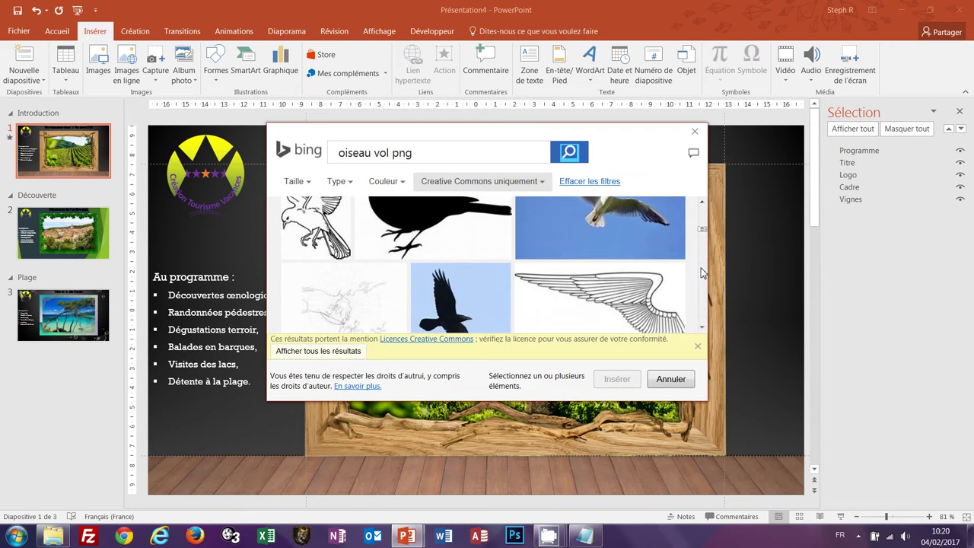
scroll(705, 329, down, 2)
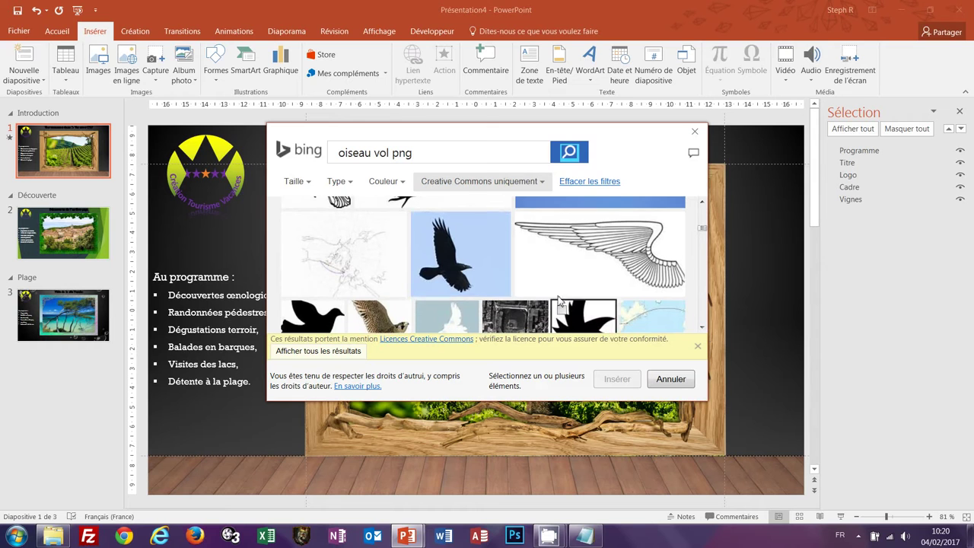
click(422, 227)
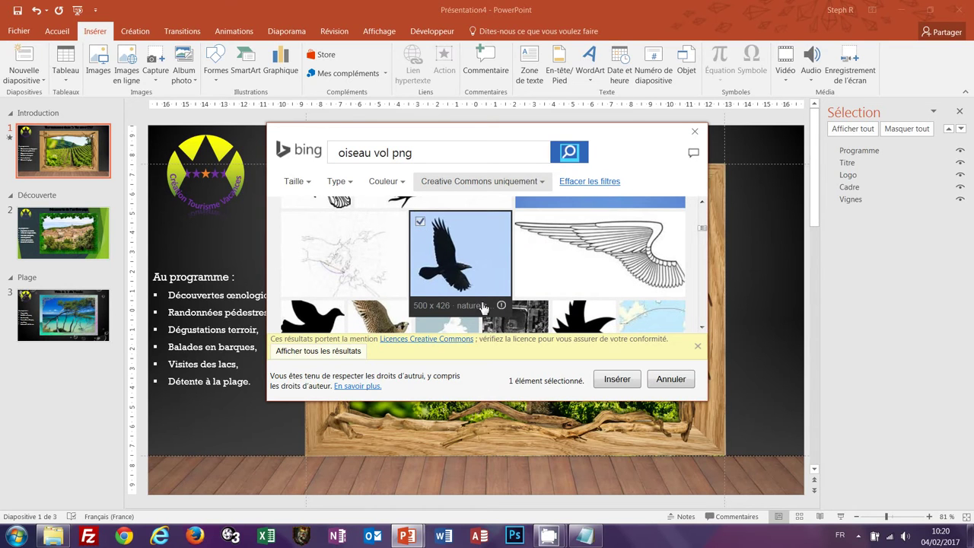
click(622, 383)
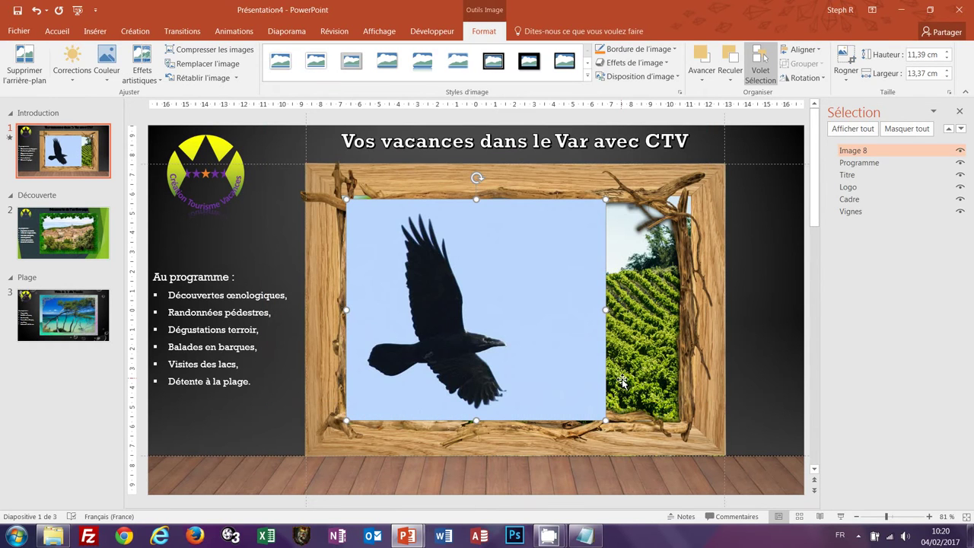
Make the crow photo's light-blue sky transparent with Couleur transparente.
click(107, 84)
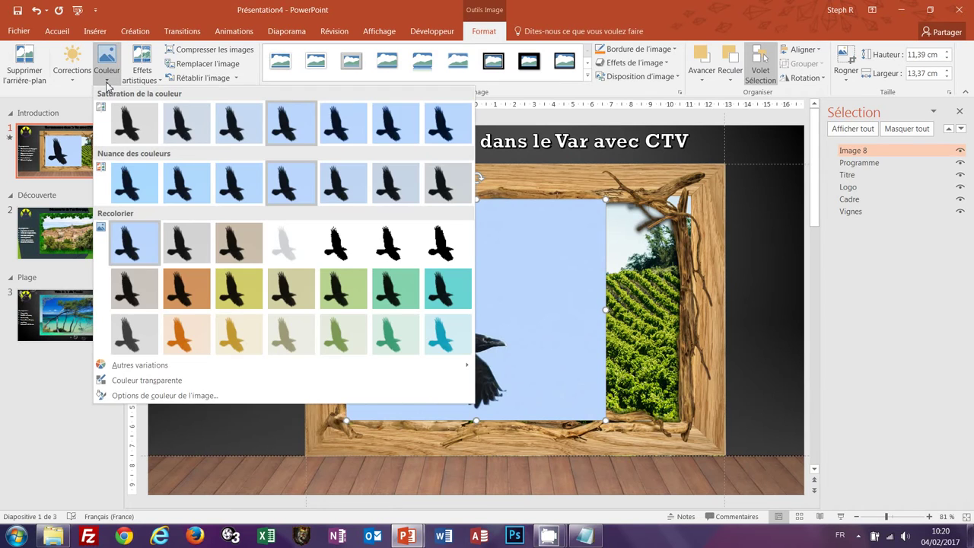
click(152, 380)
click(547, 240)
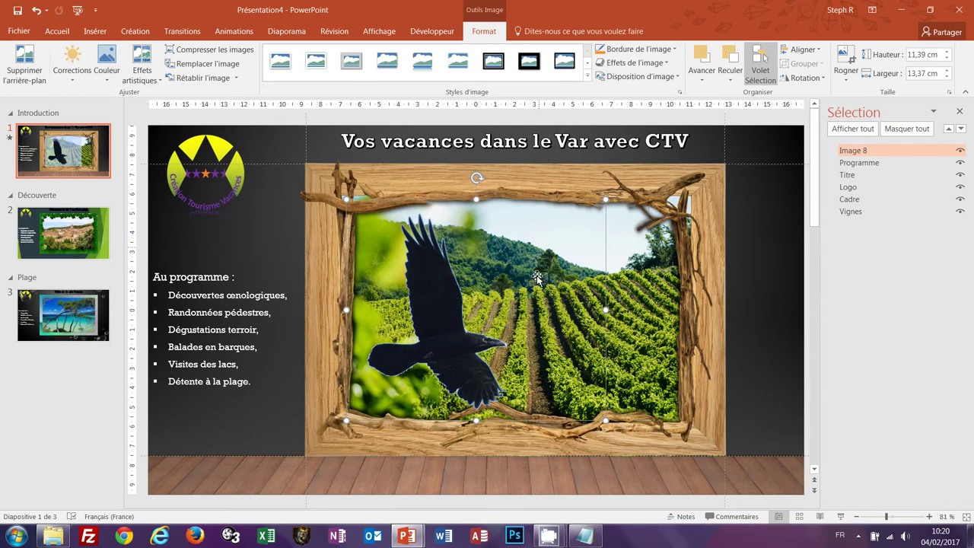
Resize the crow picture to 2,5 cm wide.
double_click(931, 74)
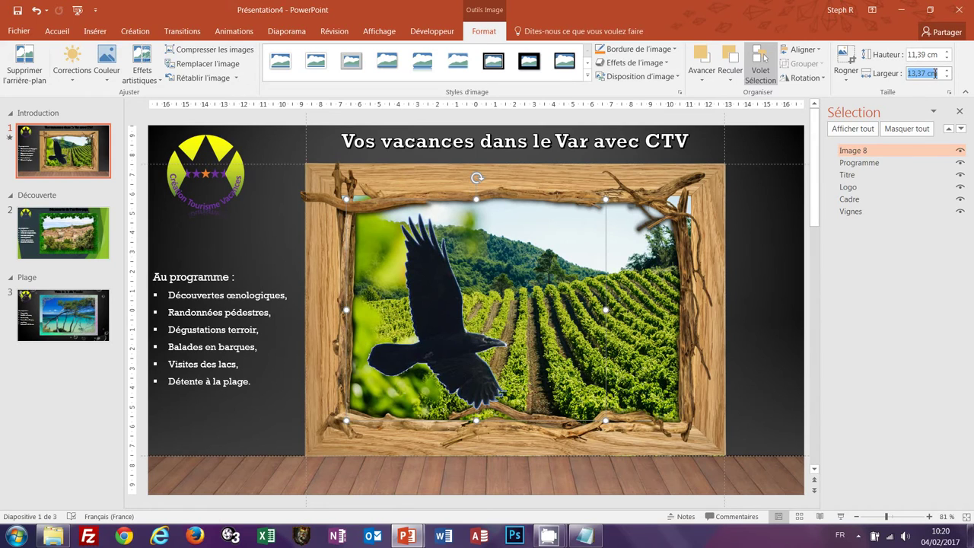
text(2,5)
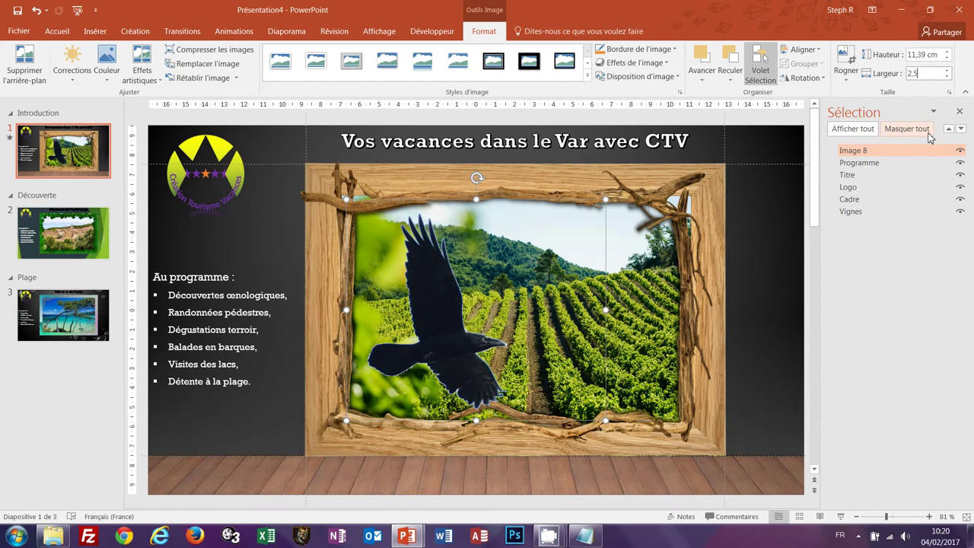
key(Return)
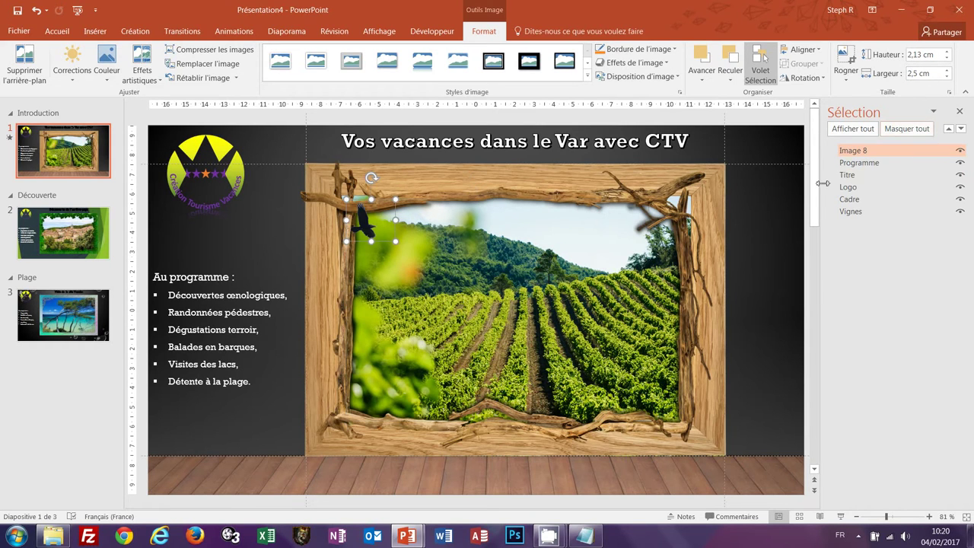
Rename Image 8 to Oiseau in the Selection pane.
double_click(860, 153)
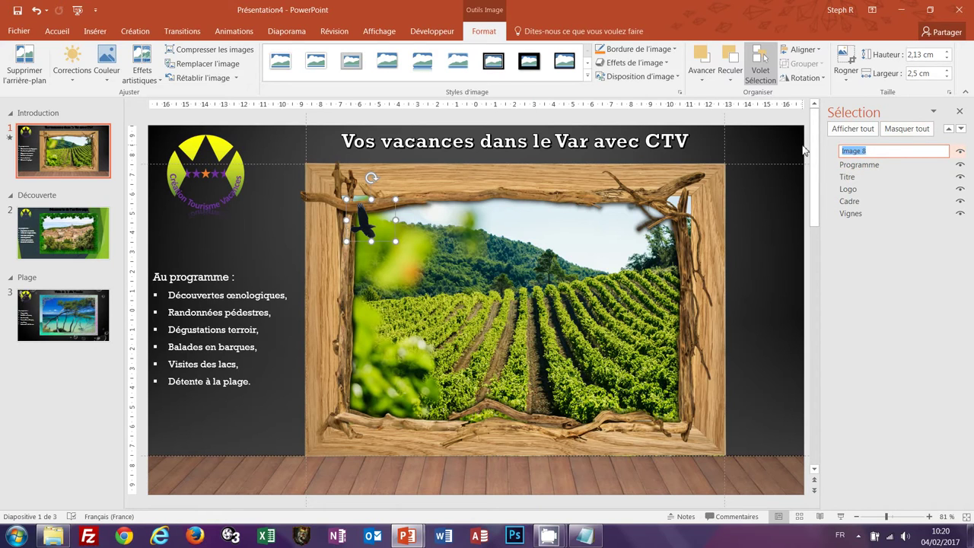
text(Oiseau)
key(Return)
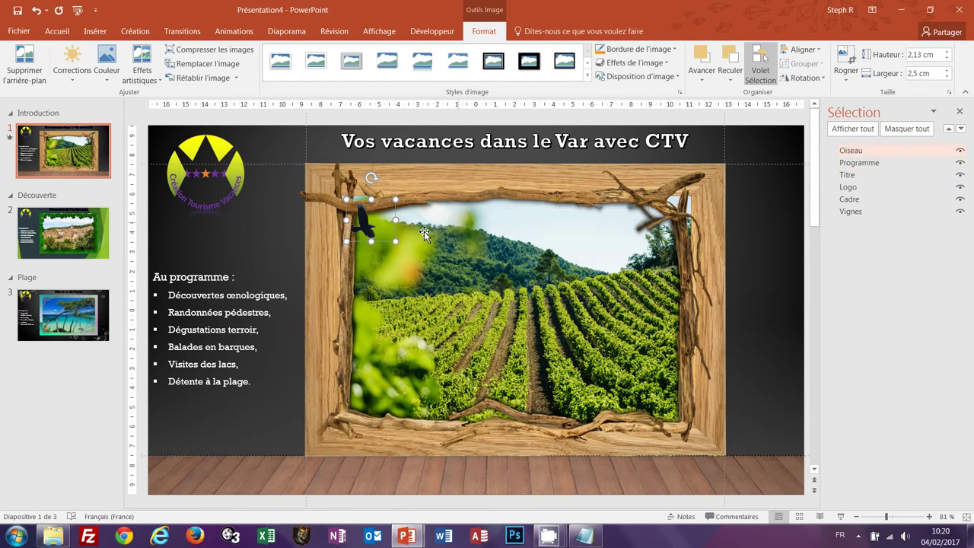
click(365, 227)
Place the crow on the frame's upper-left edge and send Oiseau back four layers, below Cadre.
drag(366, 227, 332, 248)
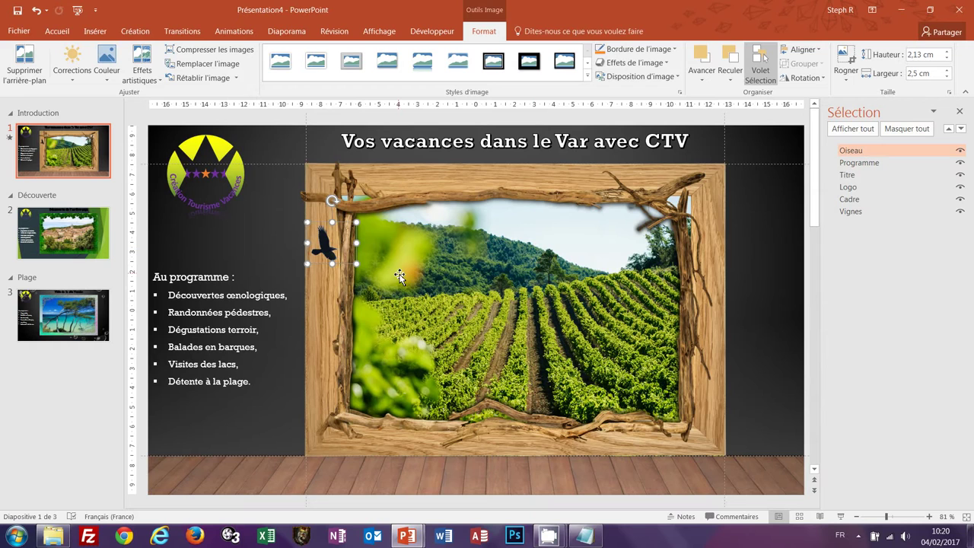
click(960, 129)
click(961, 130)
click(961, 130)
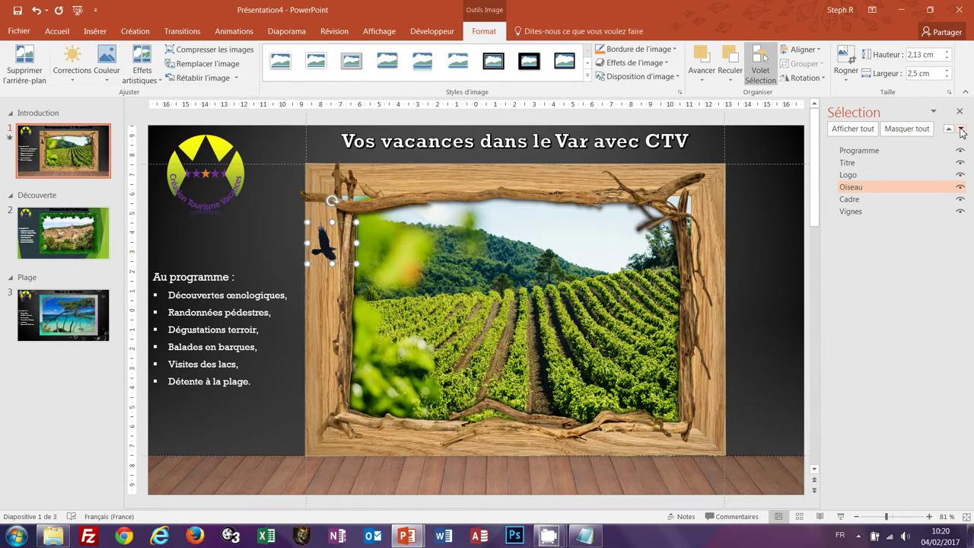
click(960, 129)
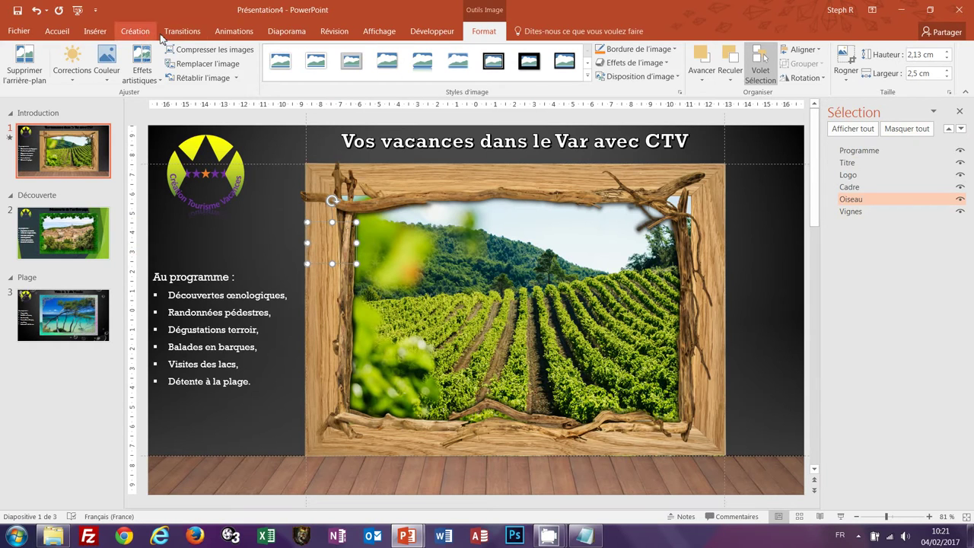
Give Oiseau a Chemin personnalisé motion path drawn across the sky to the frame's top-right corner.
click(234, 31)
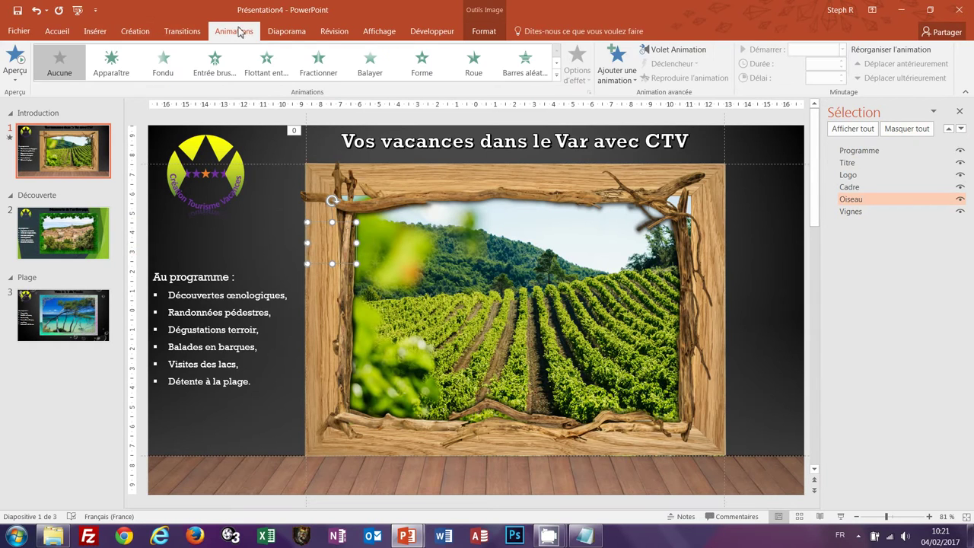
click(685, 52)
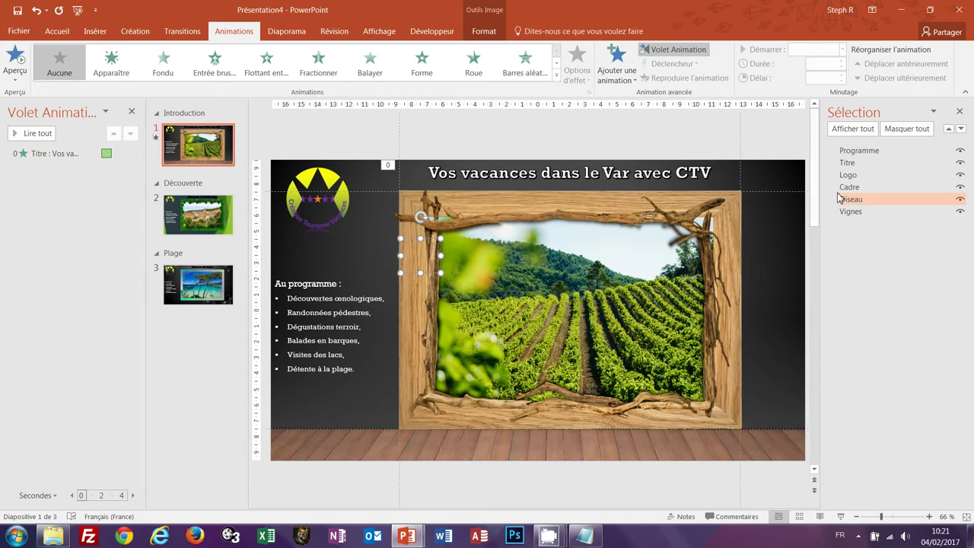
click(557, 76)
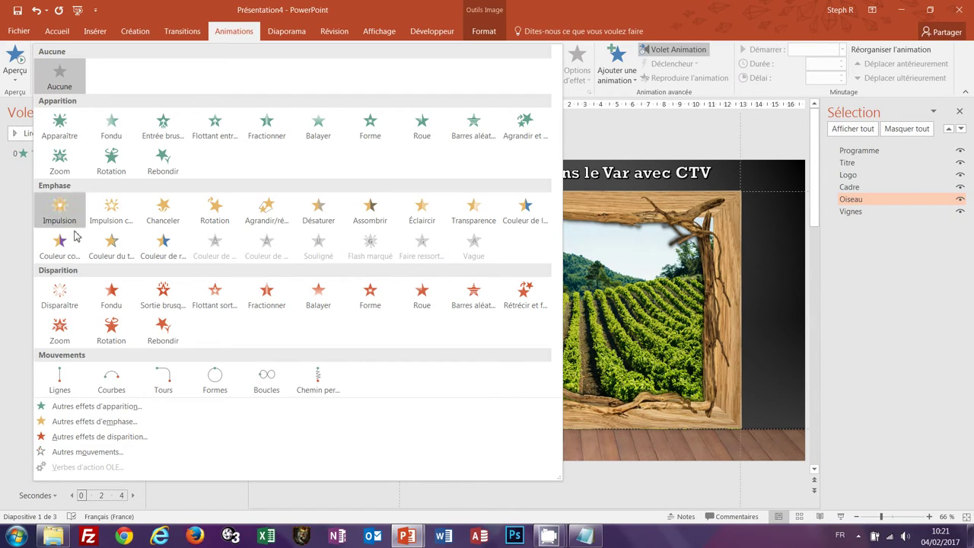
click(318, 380)
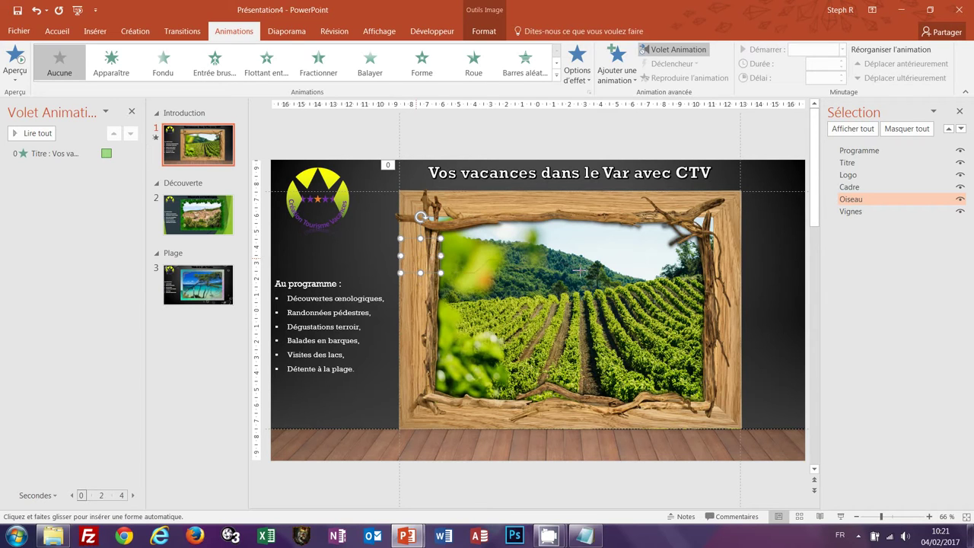
mouse_move(601, 257)
mouse_down()
mouse_move(689, 244)
mouse_move(719, 217)
mouse_up()
drag(722, 207, 722, 219)
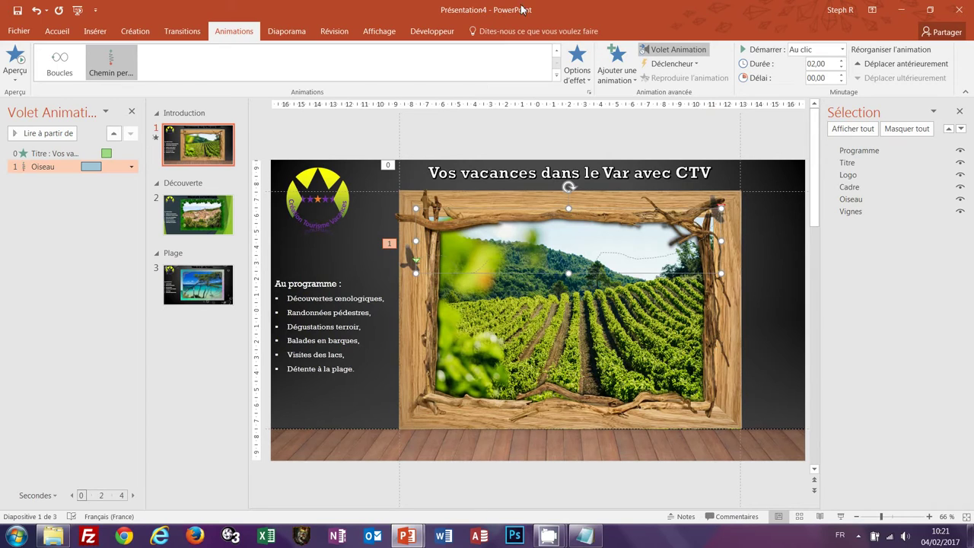
Set the crow's flight to Avec la précédente with a 12-second duration, then preview from Titre.
click(842, 50)
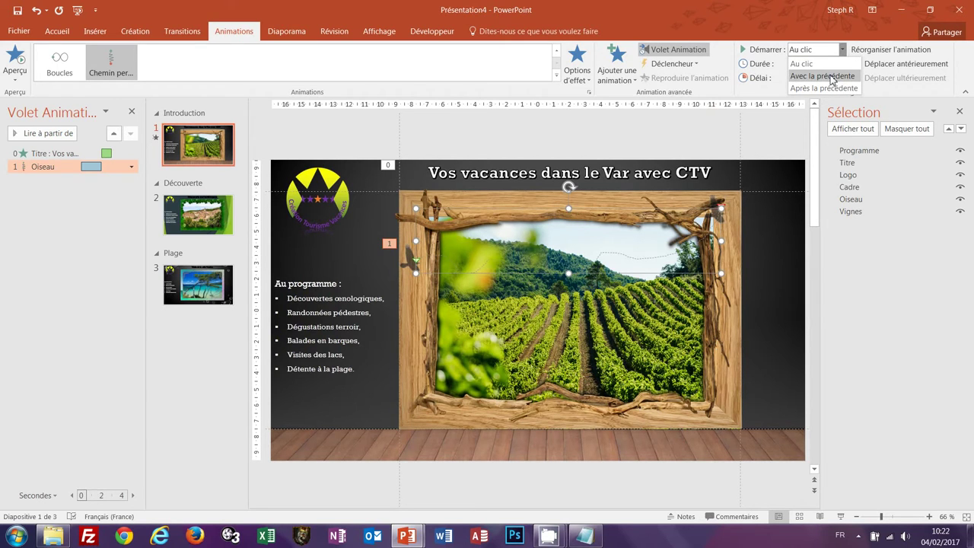
click(831, 76)
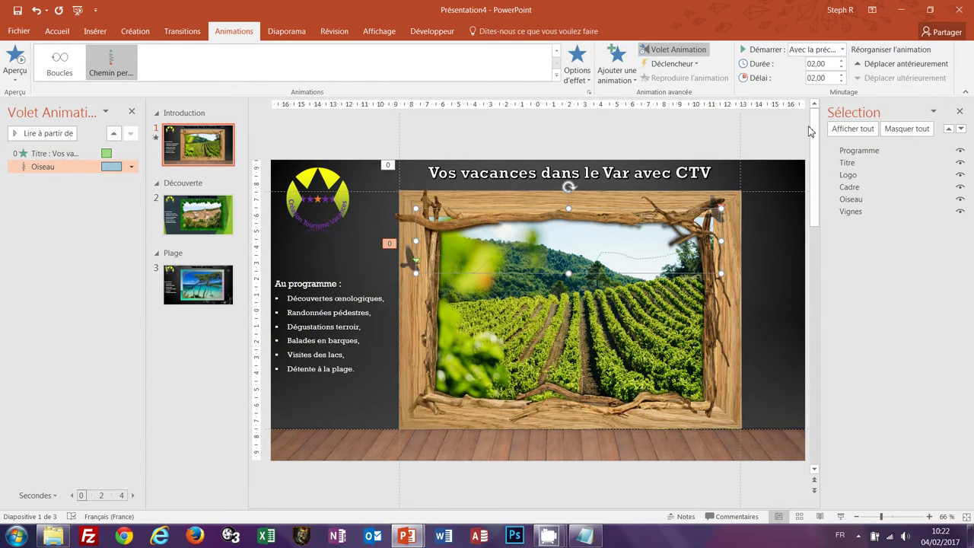
click(836, 65)
text(12)
key(Return)
text(01)
click(53, 154)
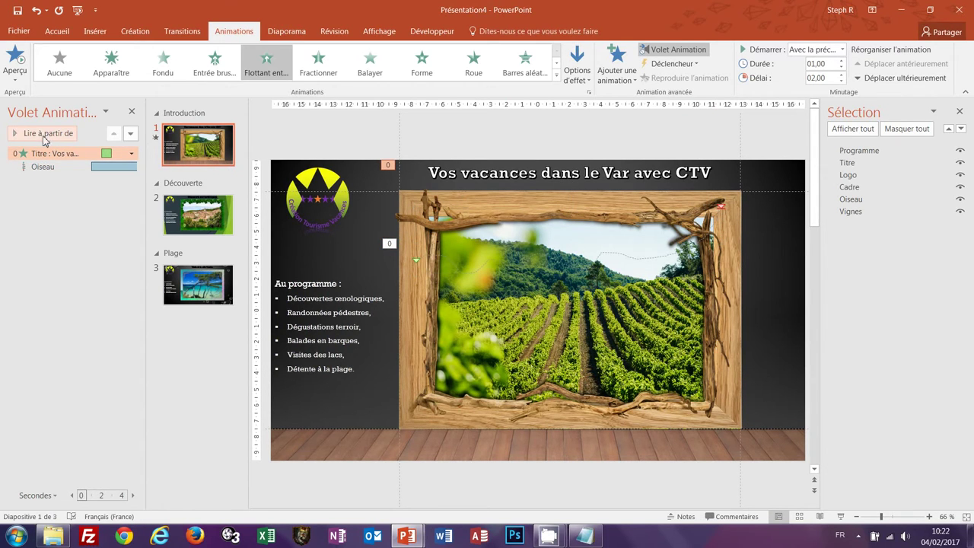
click(43, 134)
Give the Au programme list a Flottant entrant animation starting with the previous one; open its Options d'effet.
click(303, 300)
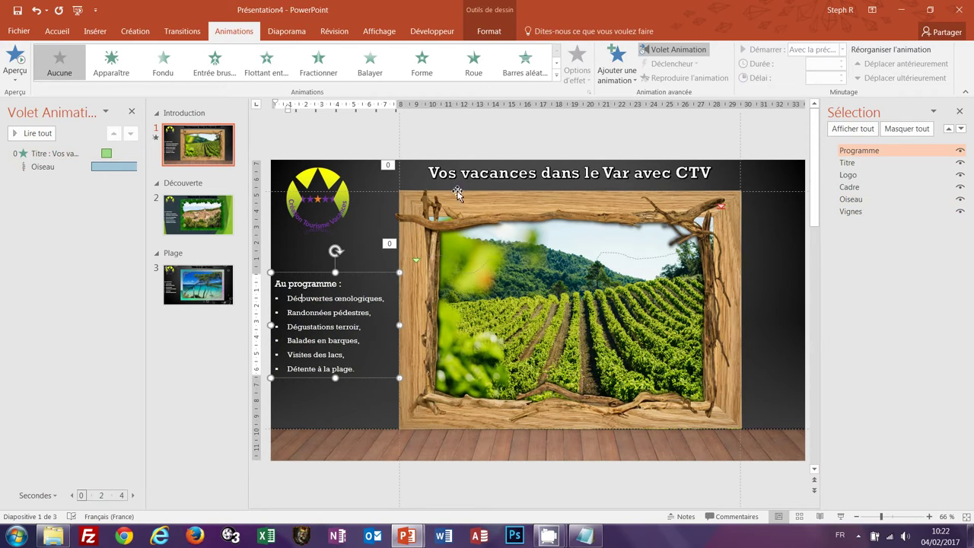
click(271, 70)
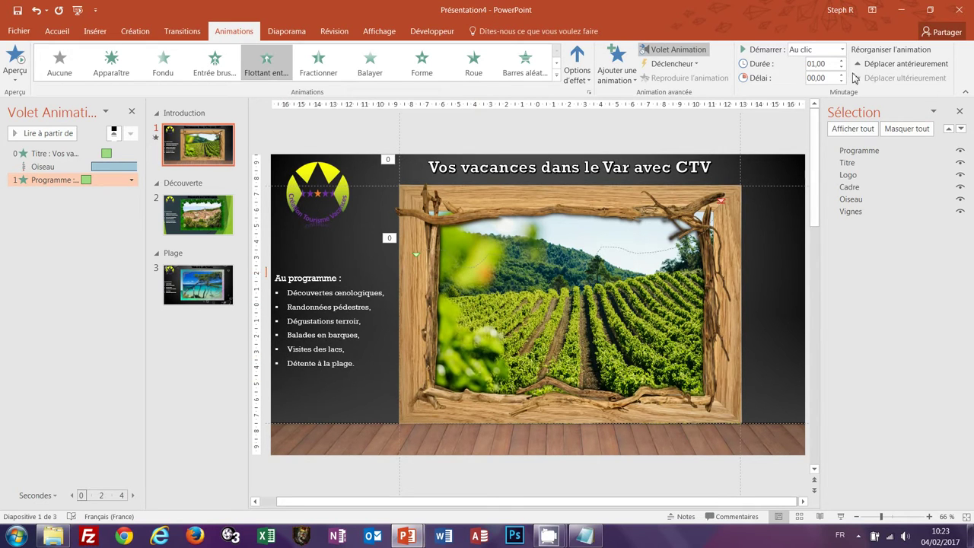
click(842, 49)
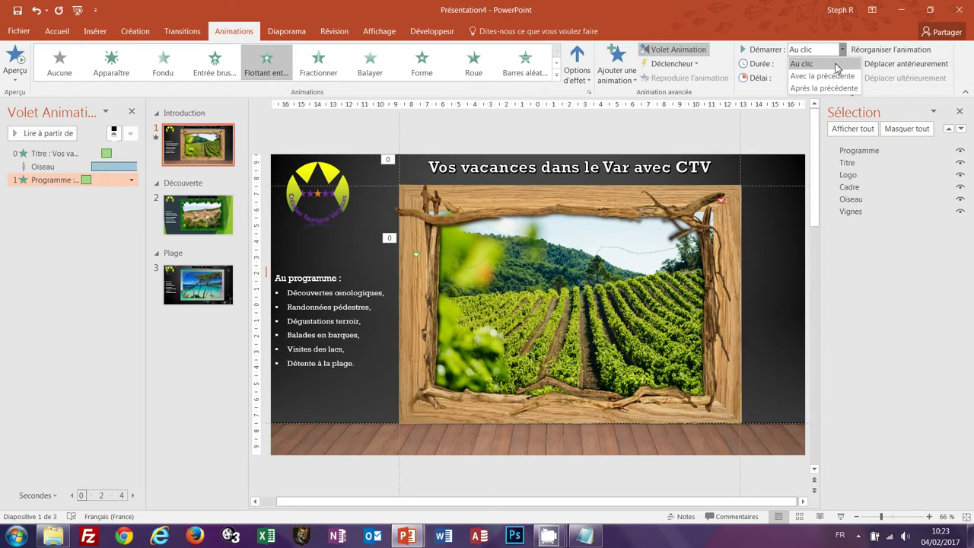
click(835, 77)
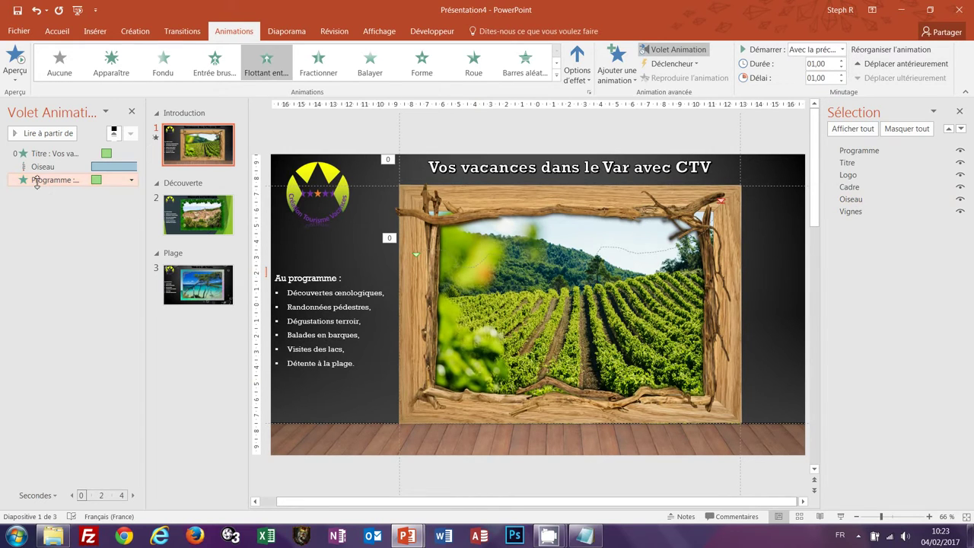
click(131, 179)
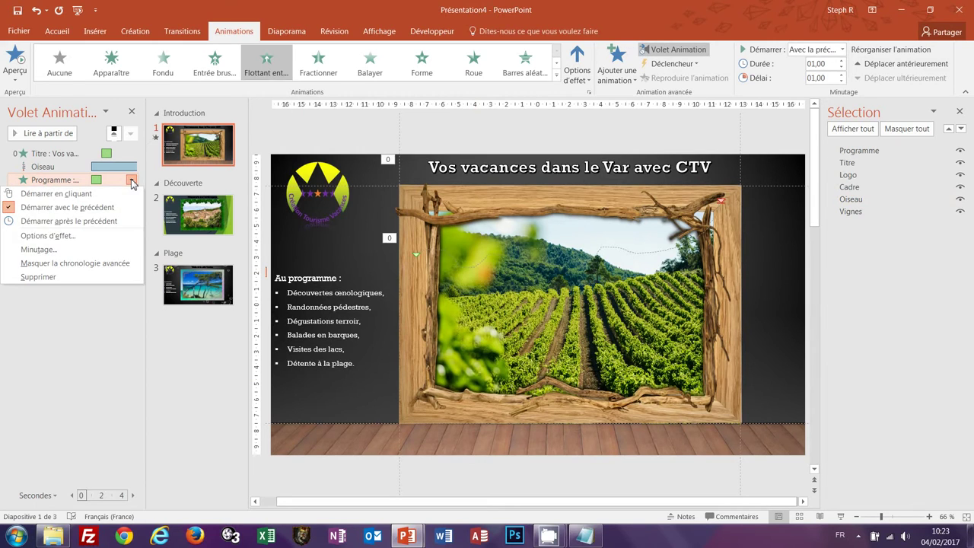
click(45, 236)
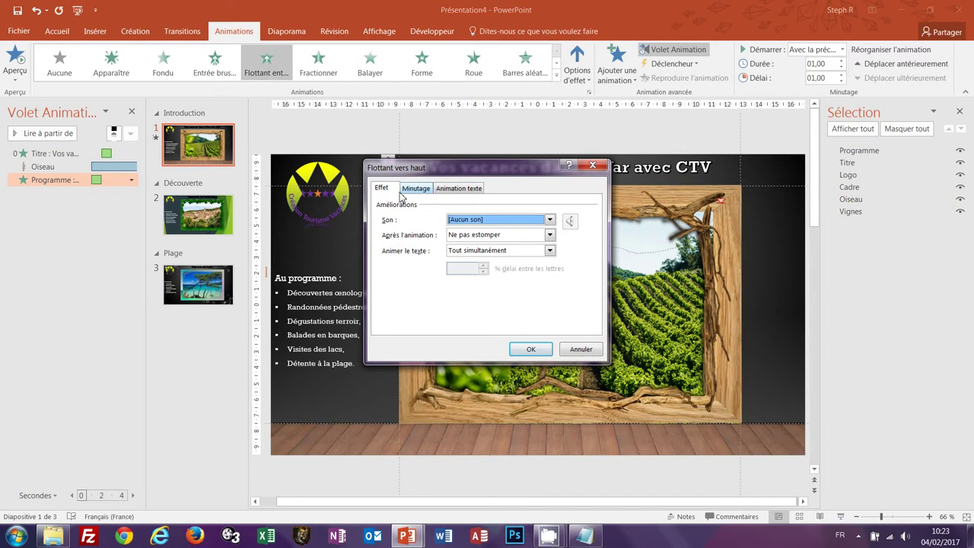
Group the programme text by first-level paragraphs, each starting automatically after the previous.
click(463, 189)
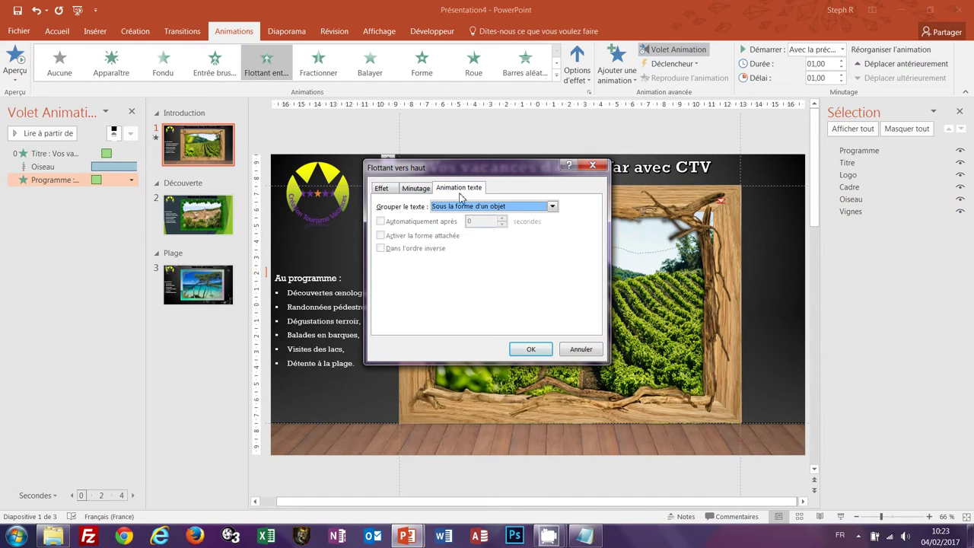
click(553, 206)
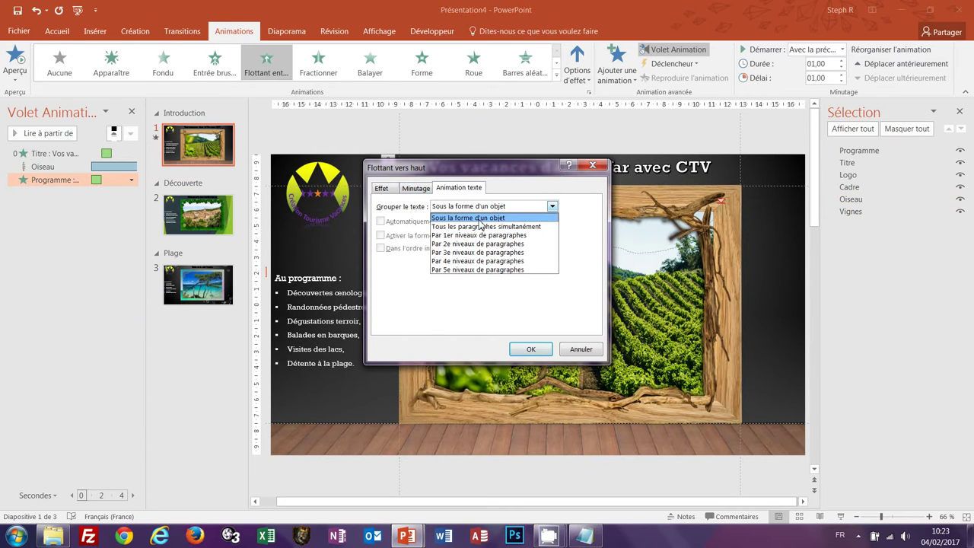
click(452, 236)
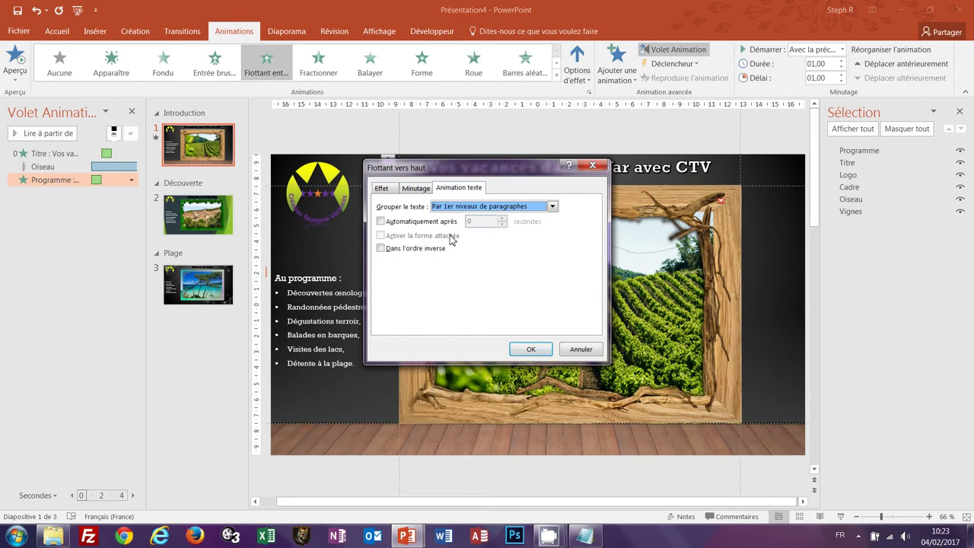
click(381, 222)
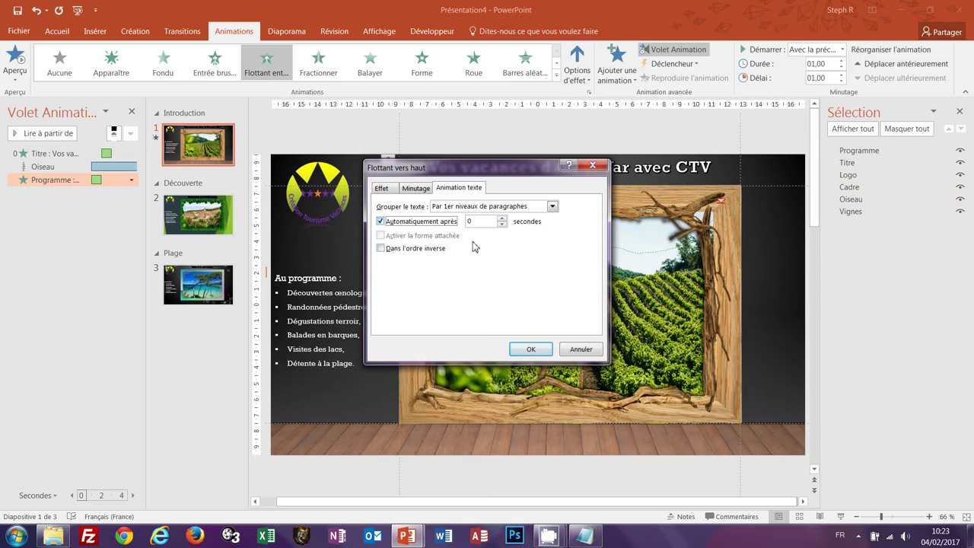
click(502, 218)
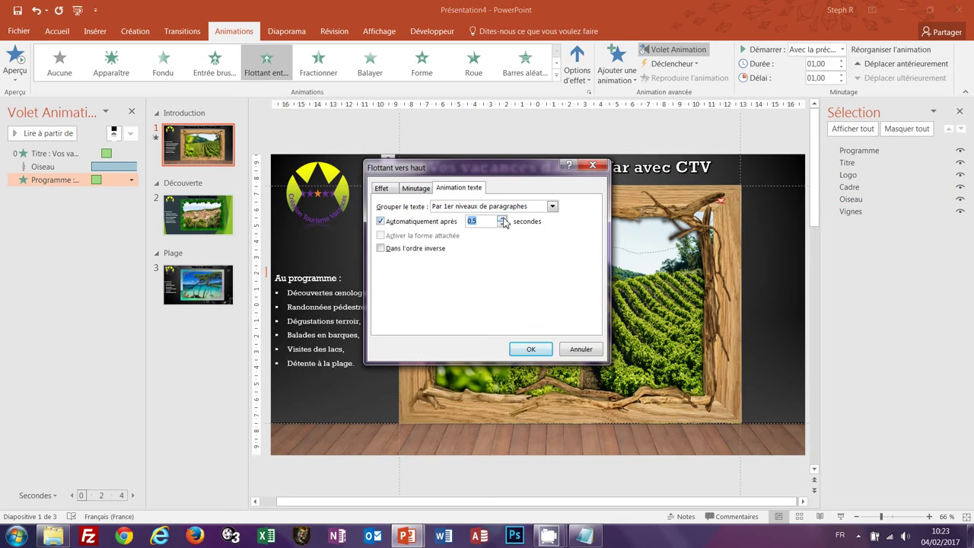
click(525, 350)
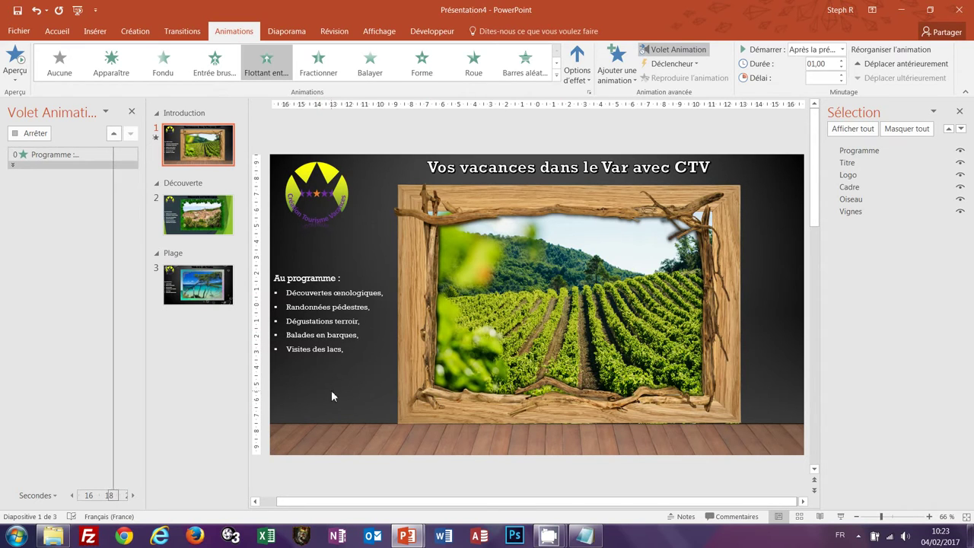
Stop the preview and lower the Découvertes and Randonnées bullet delays toward 1 second.
click(37, 134)
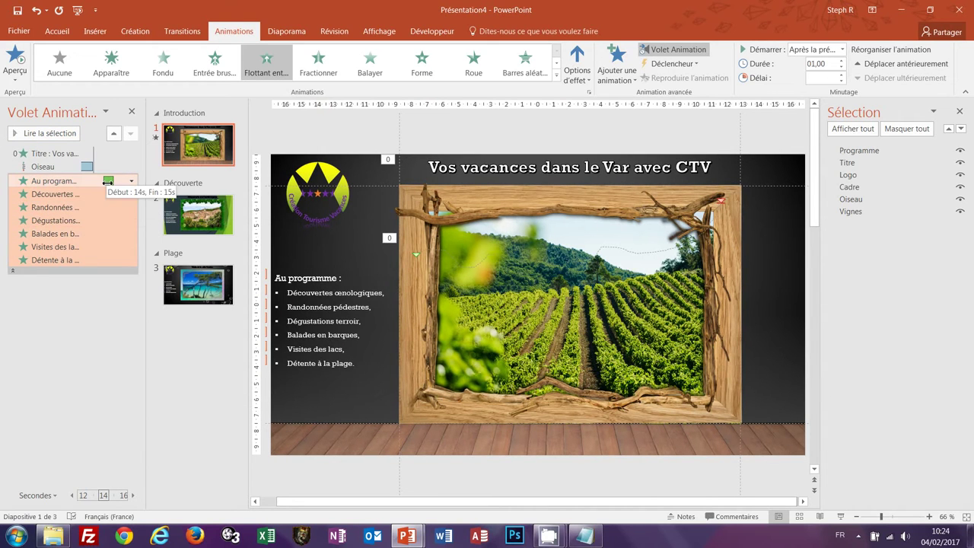
click(52, 197)
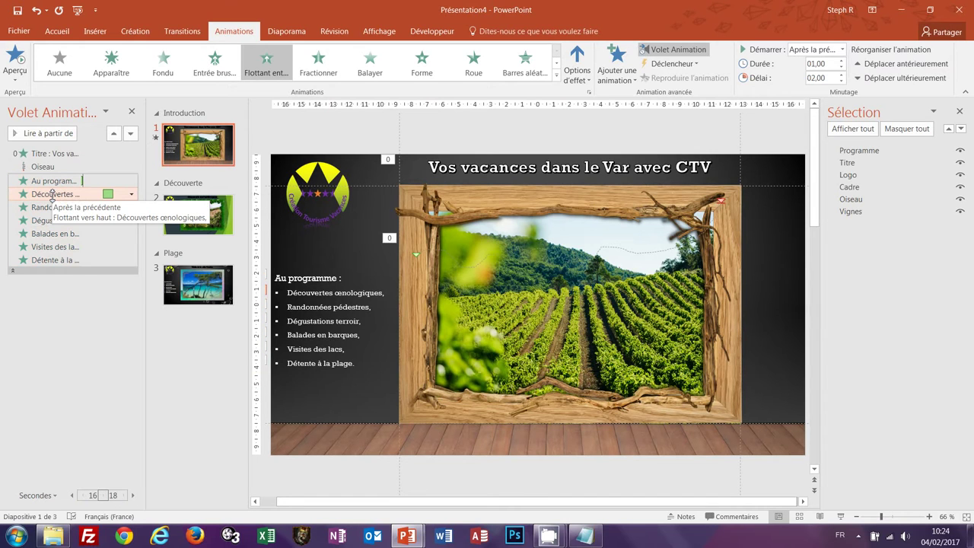
click(841, 80)
click(842, 80)
click(844, 81)
click(844, 81)
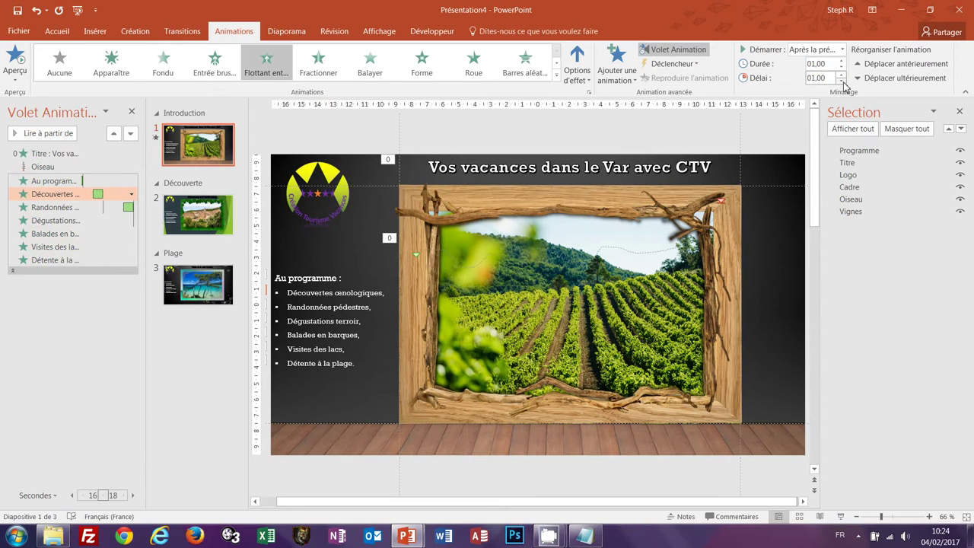
click(50, 207)
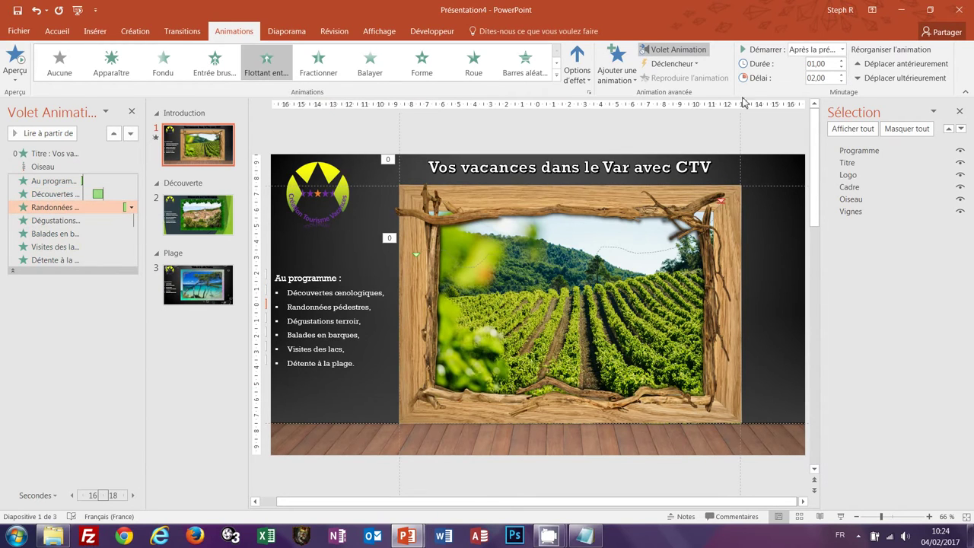
click(843, 81)
Lower the Dégustations, Balades en barques, Visites des lacs and Détente à la plage delays to 1 second.
click(46, 222)
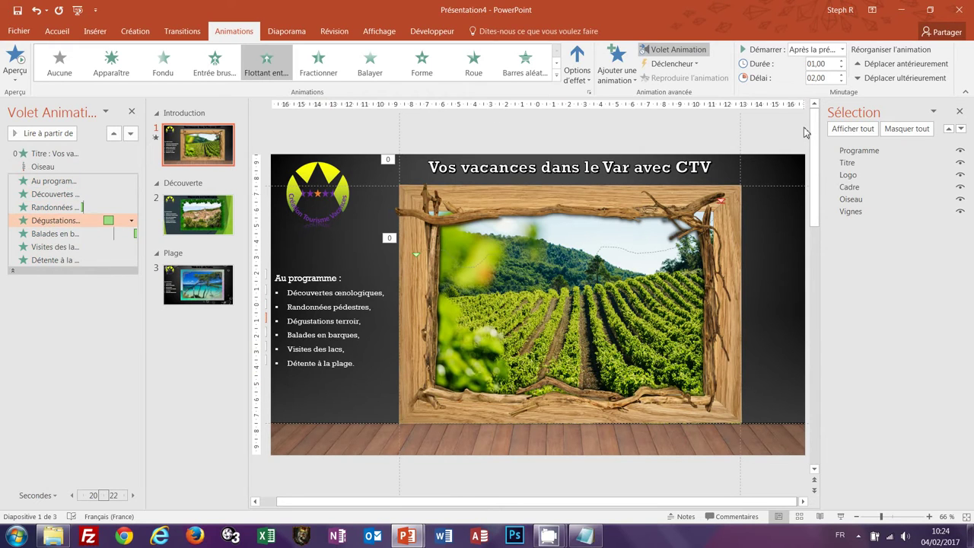
click(842, 82)
click(842, 81)
click(842, 81)
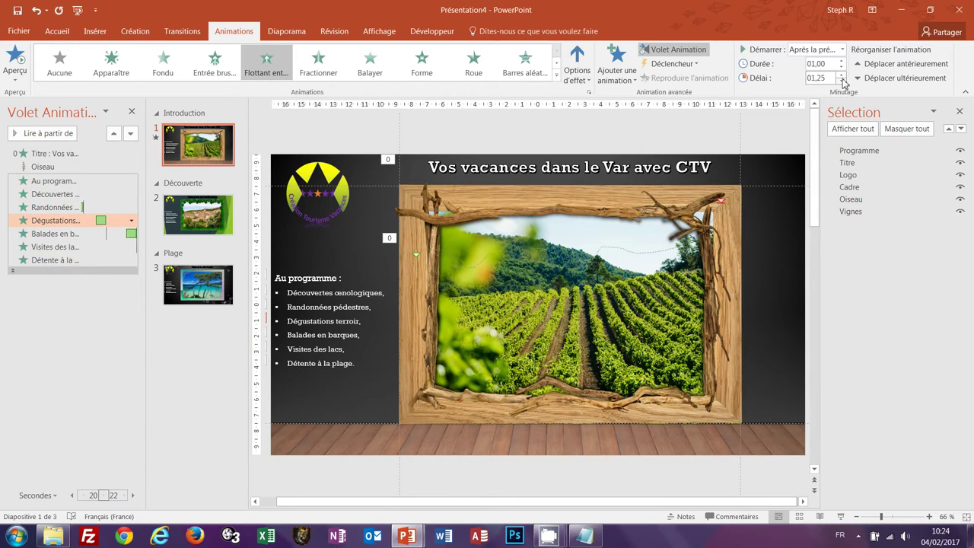
click(842, 82)
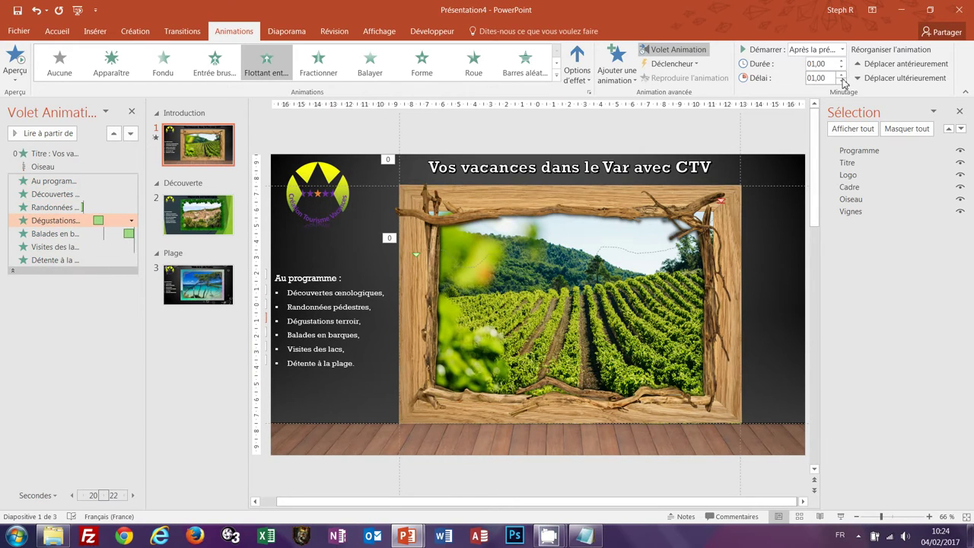
click(56, 235)
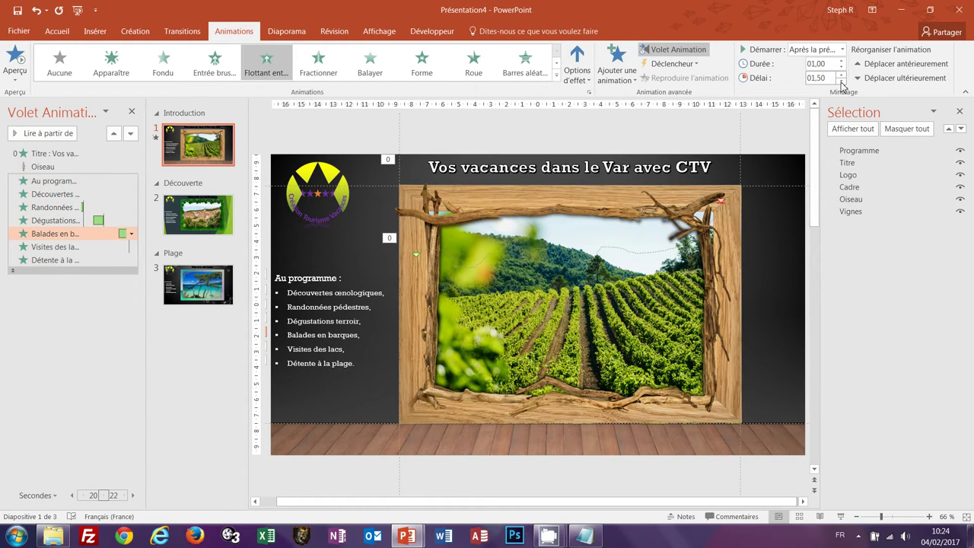
click(842, 81)
click(842, 81)
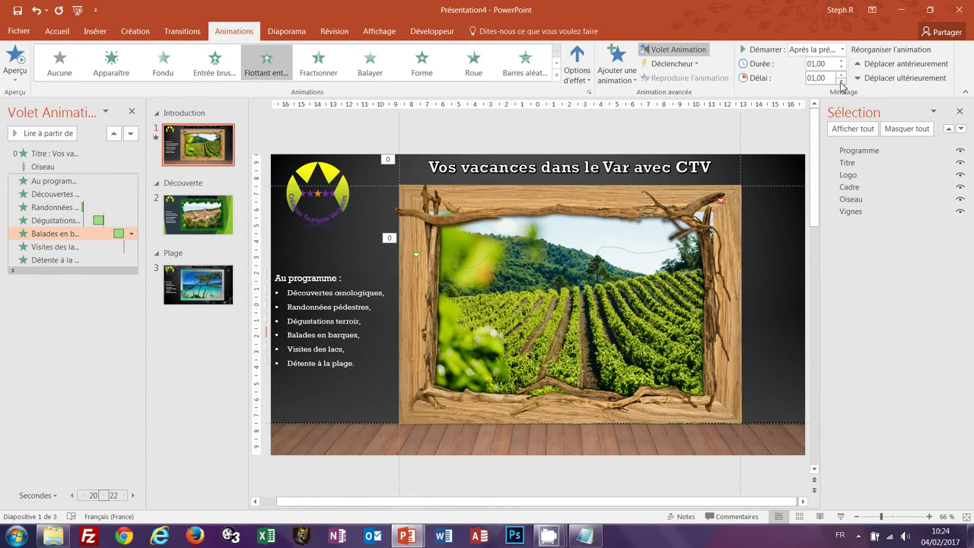
click(48, 246)
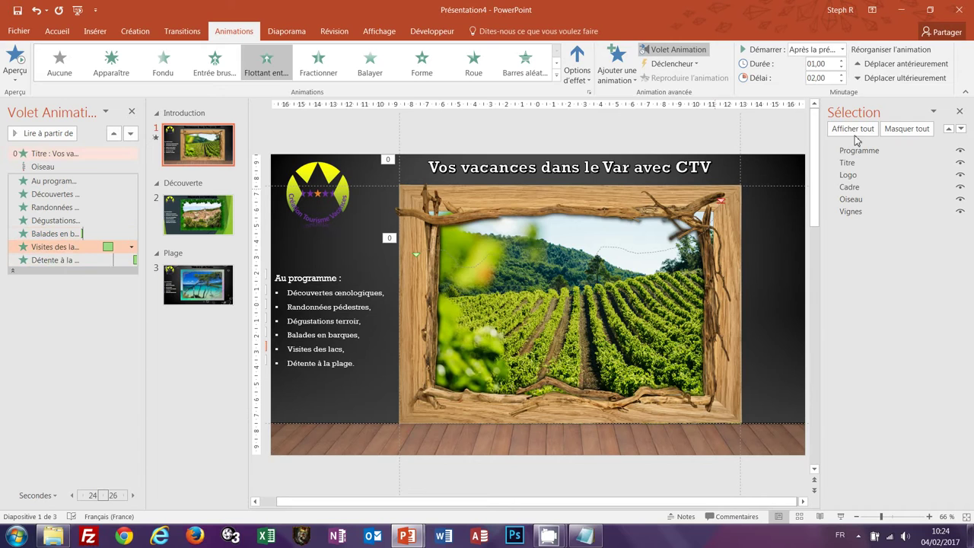
click(842, 82)
click(842, 81)
click(842, 82)
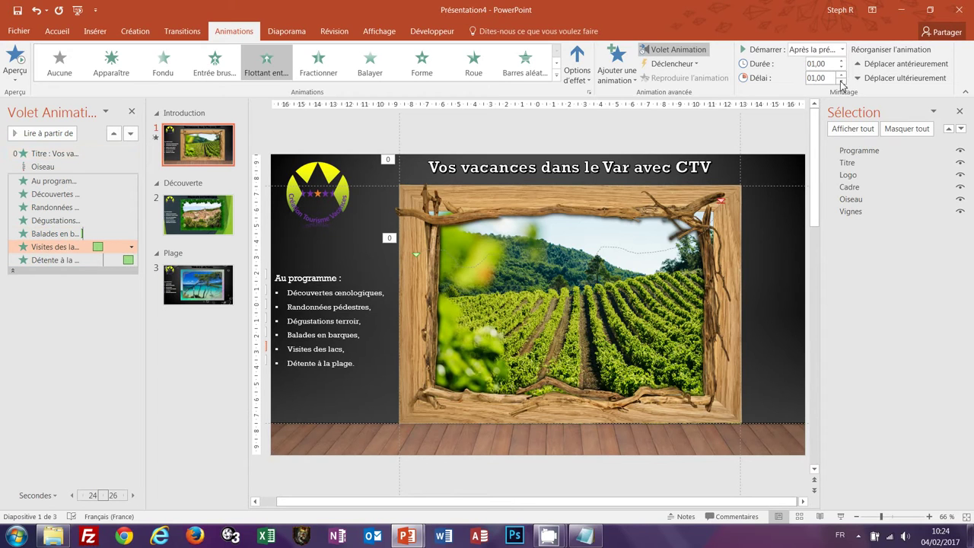
click(44, 260)
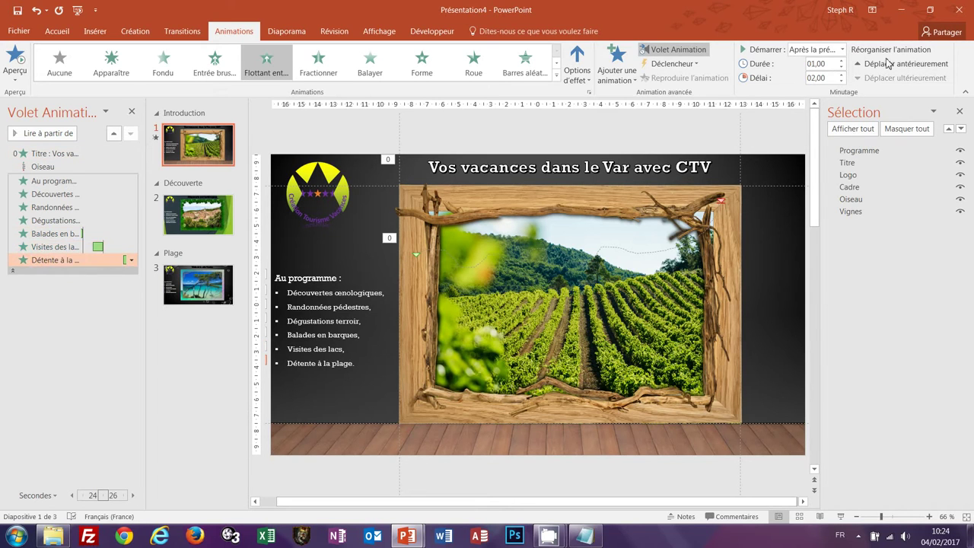
click(841, 81)
click(78, 370)
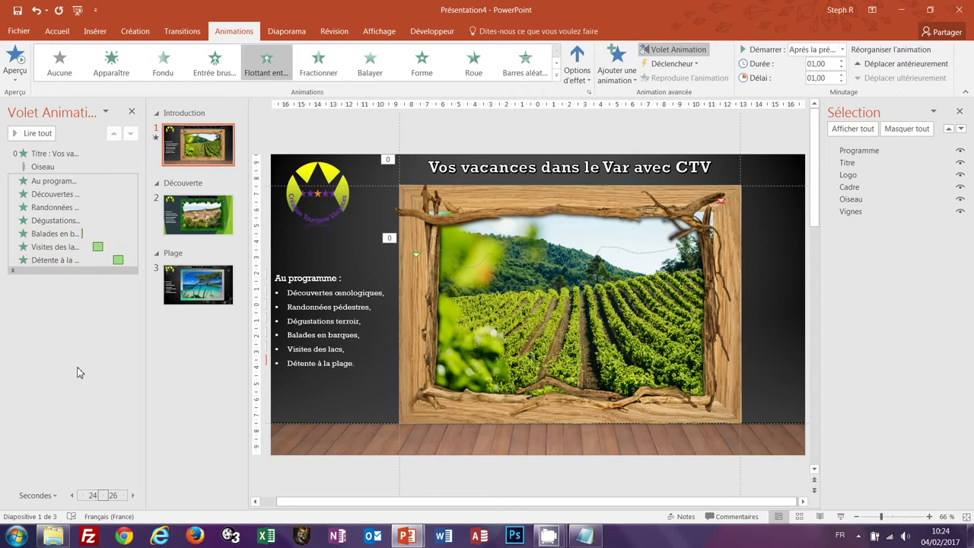
Preview the slide's animations starting from the Titre animation, then stop.
click(44, 152)
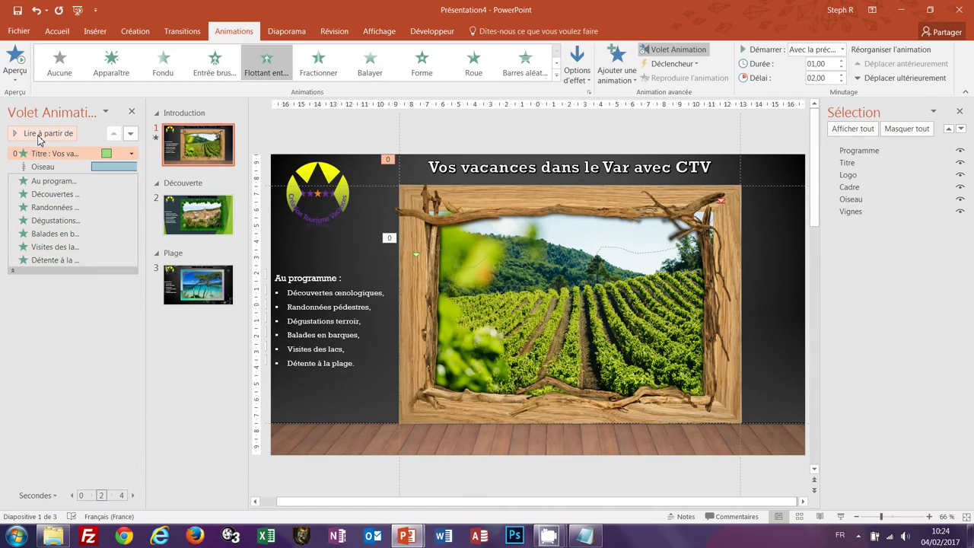
click(39, 134)
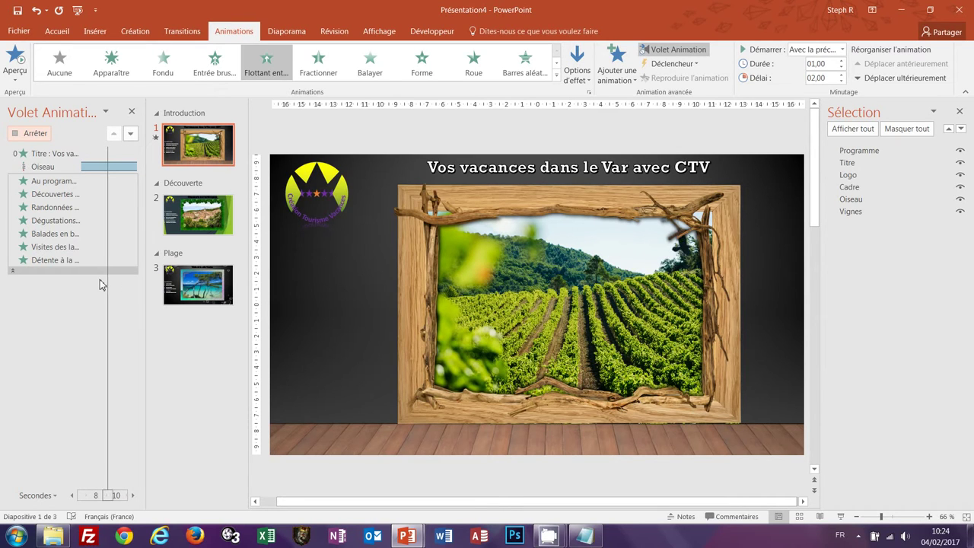
click(28, 135)
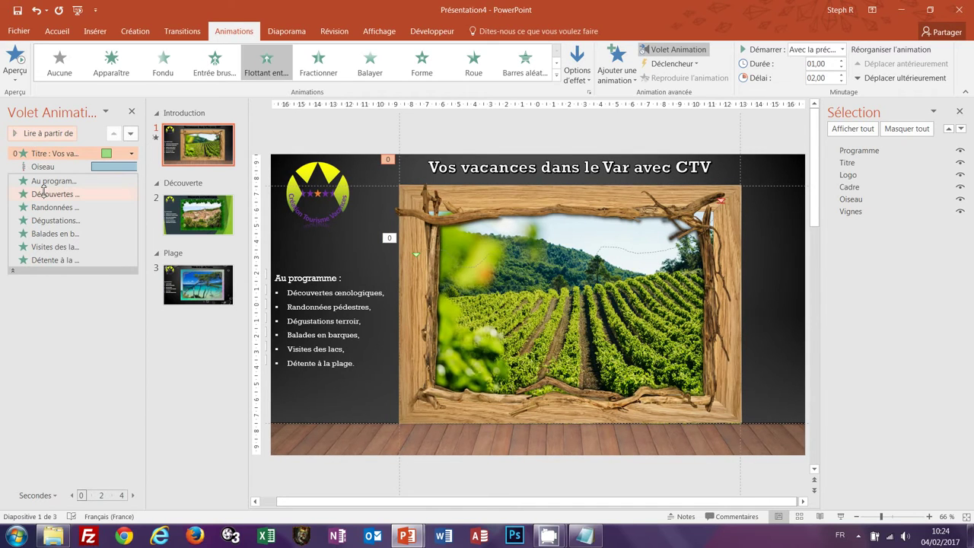
Collapse the bullet animations into a single Programme entry and select it.
click(13, 270)
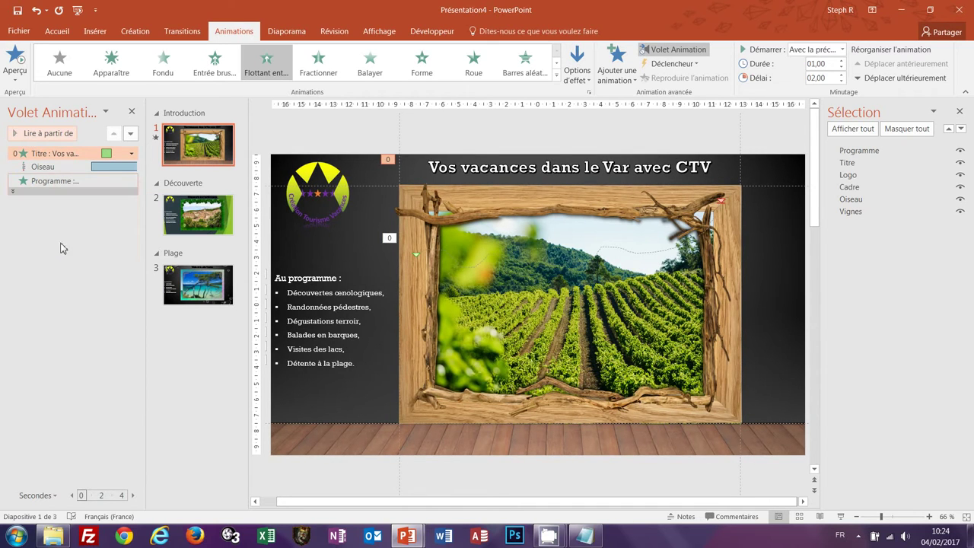
click(55, 179)
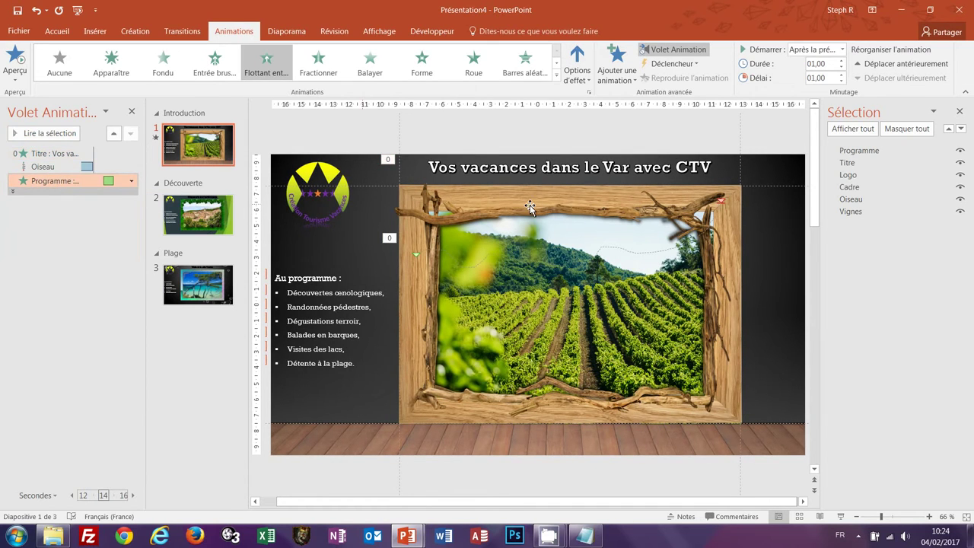
click(842, 50)
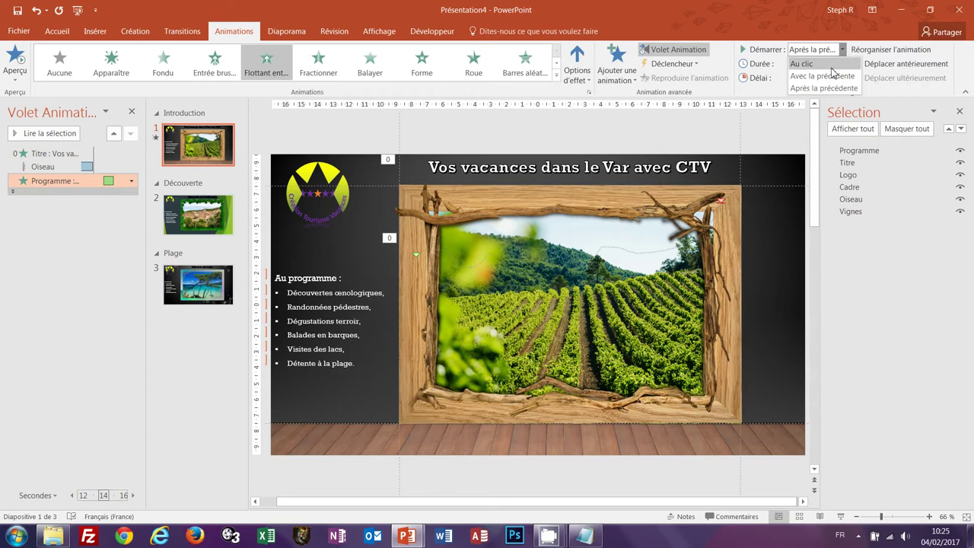
Start the Programme animation with the previous one and give Randonnées a 3-second delay.
click(833, 77)
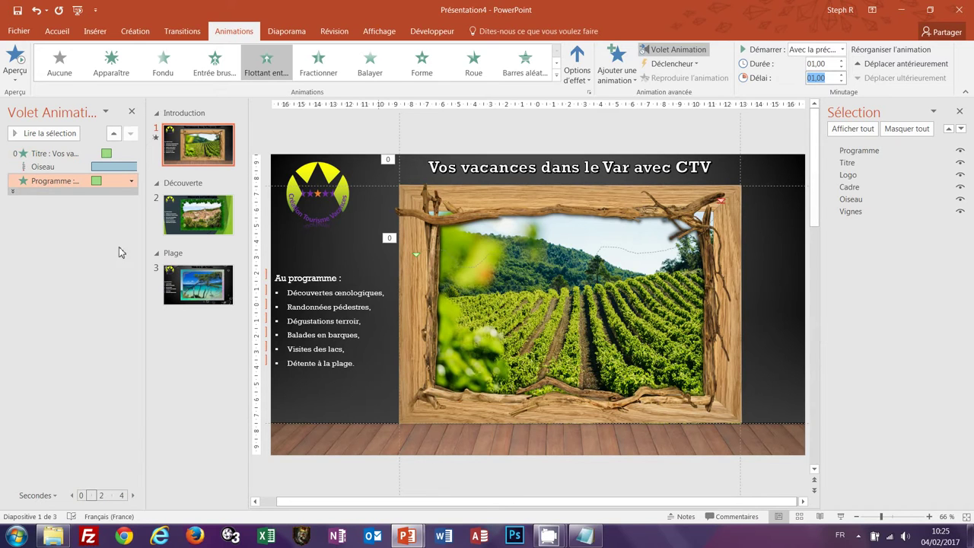
click(12, 191)
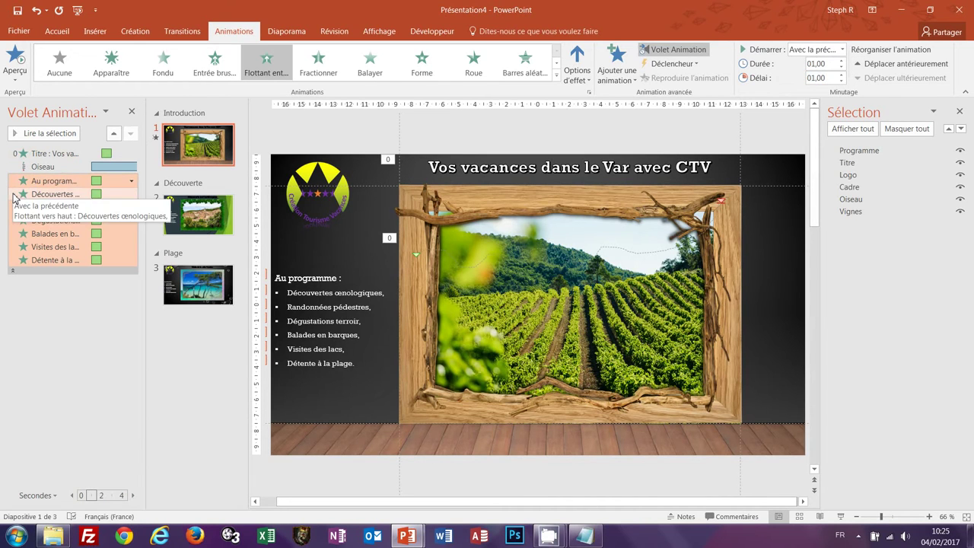
click(59, 195)
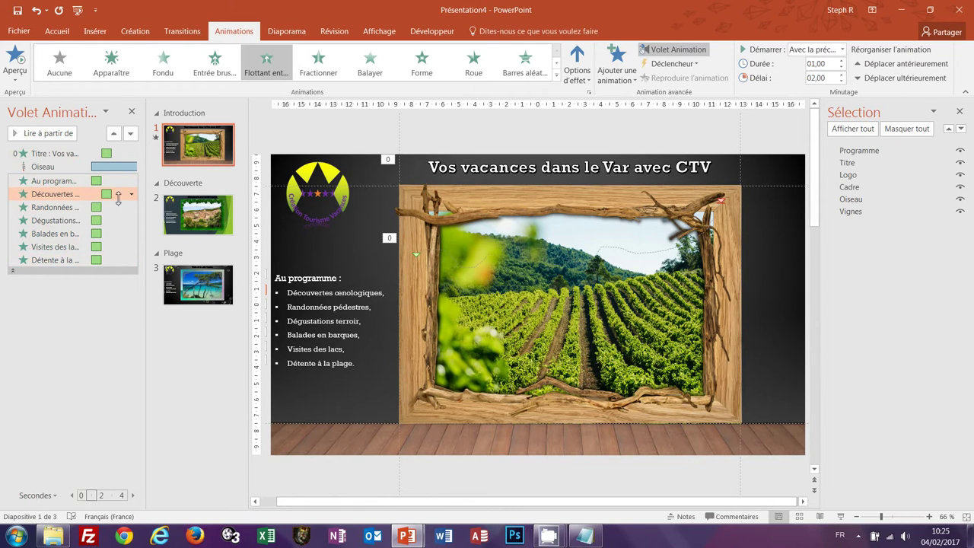
click(59, 207)
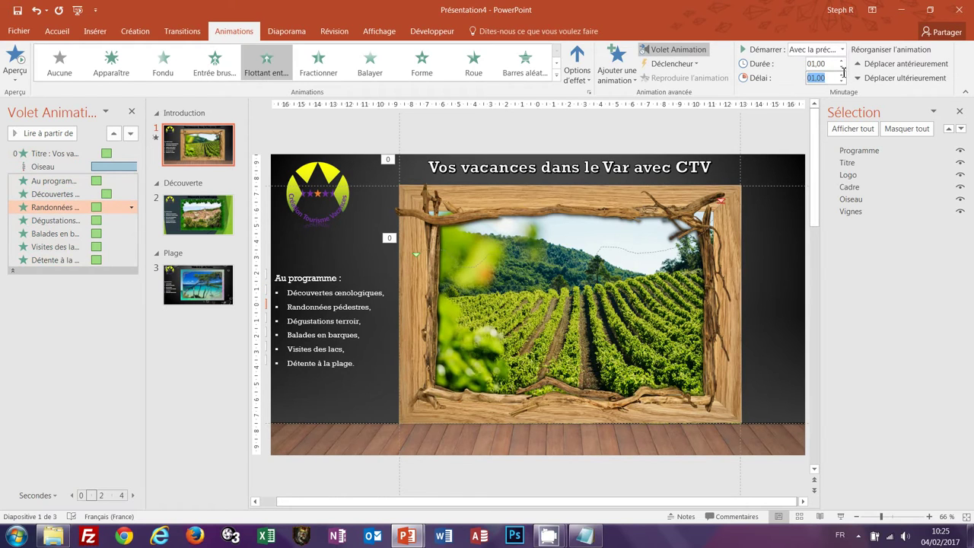
drag(808, 77, 847, 71)
text(3)
key(Return)
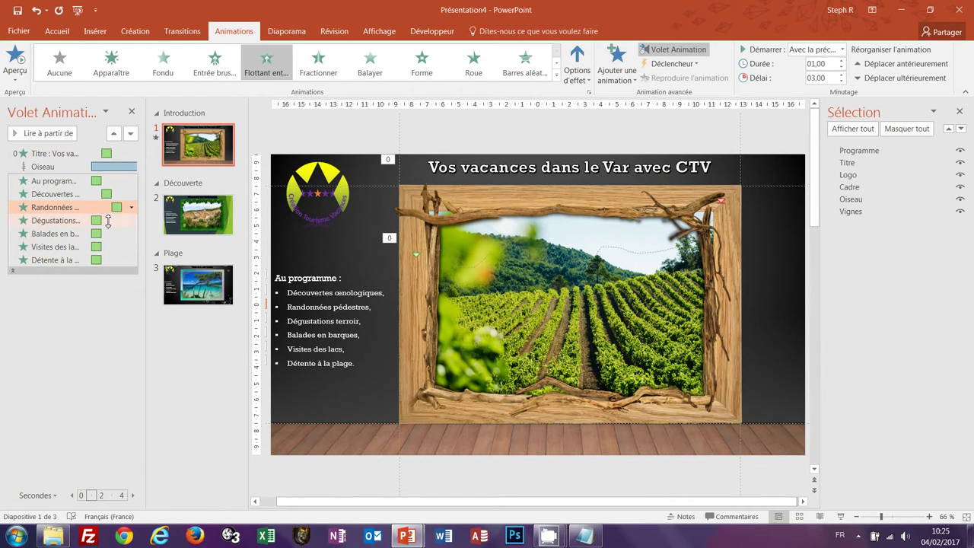
Set the Dégustations delay to 4 seconds and the Balades delay to 5 seconds.
click(43, 219)
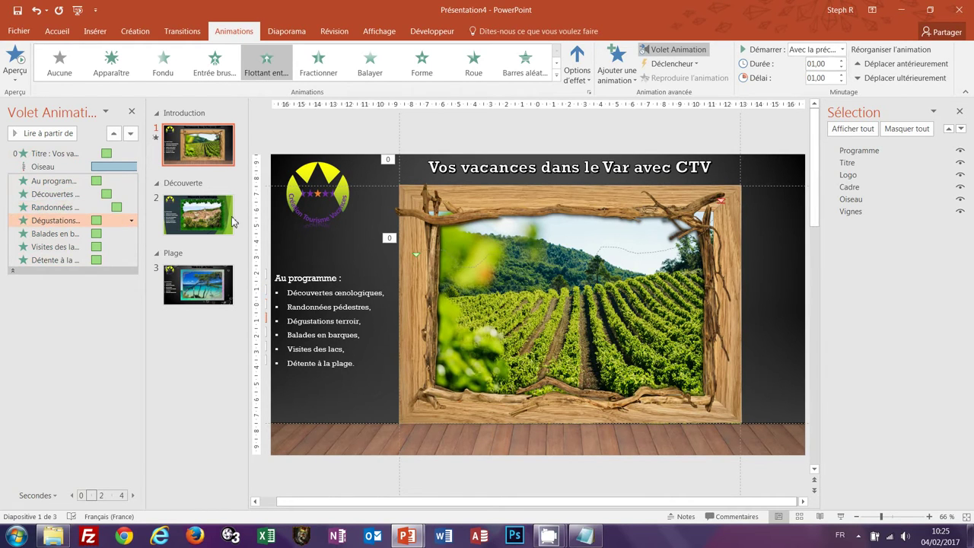
double_click(830, 78)
text(4)
key(Return)
click(60, 233)
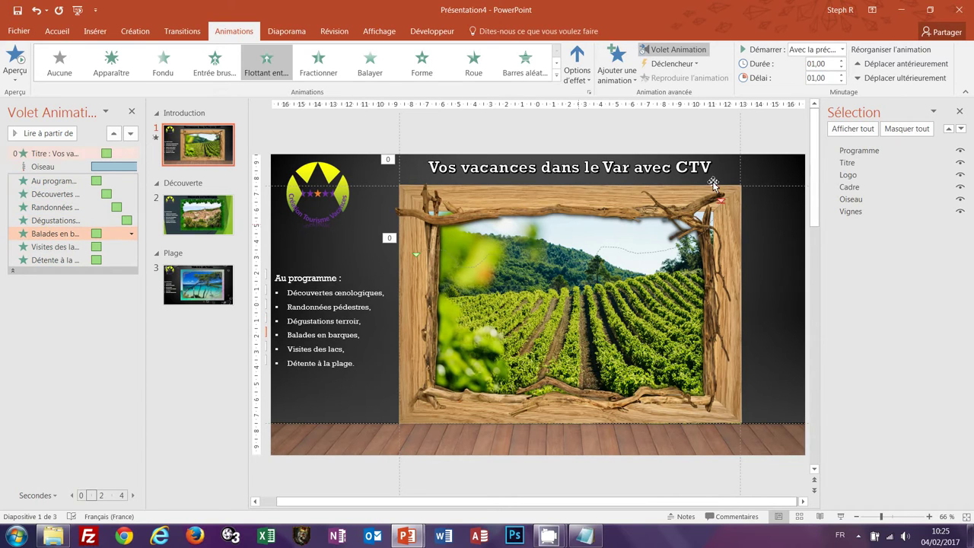
double_click(830, 77)
text(5)
key(Return)
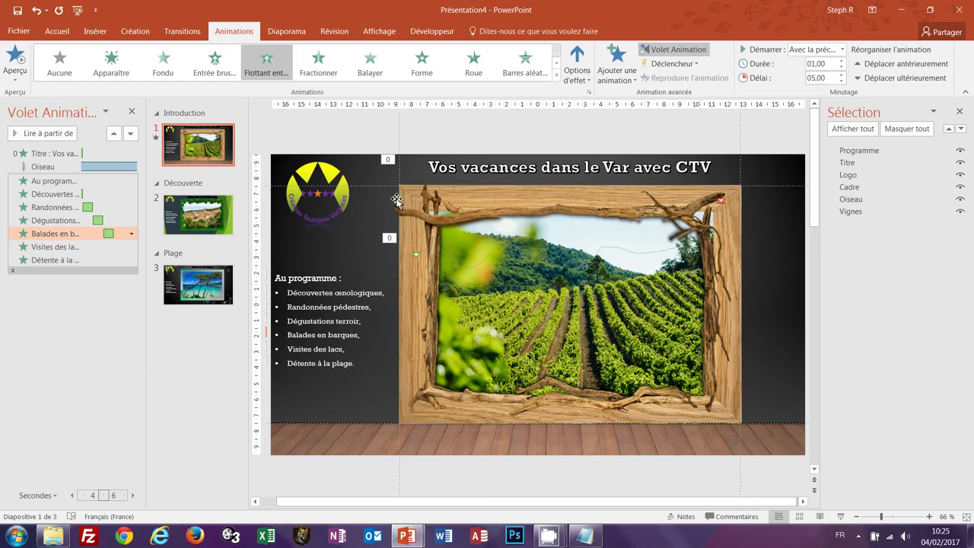
Set the Visites des lacs delay to 6 seconds and Détente à la plage to 7 seconds.
click(43, 246)
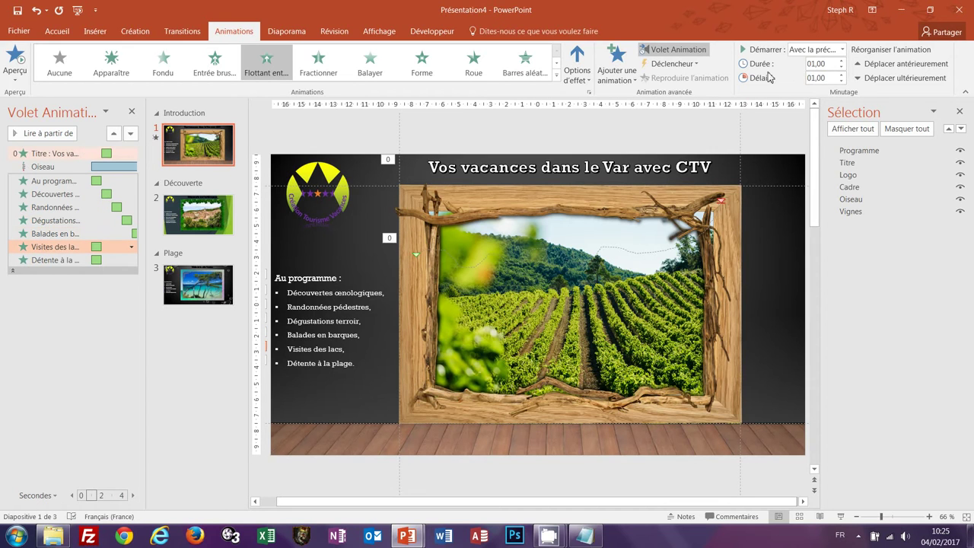
double_click(831, 76)
text(6)
key(Return)
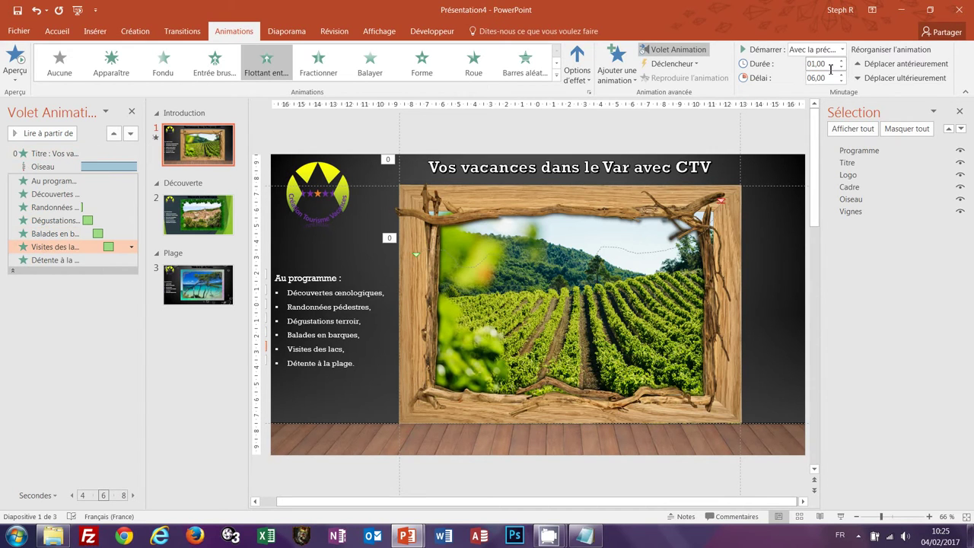
click(54, 259)
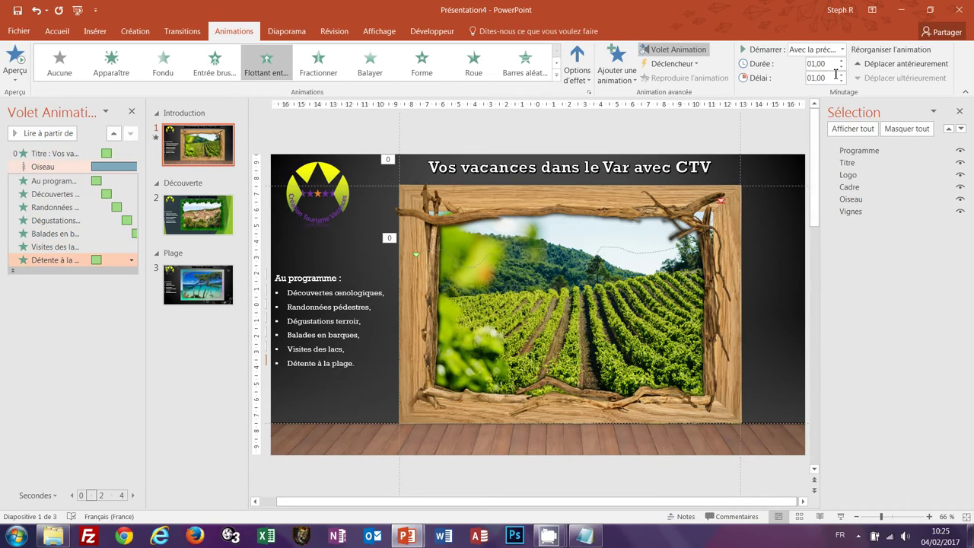
double_click(833, 76)
text(1)
key(Return)
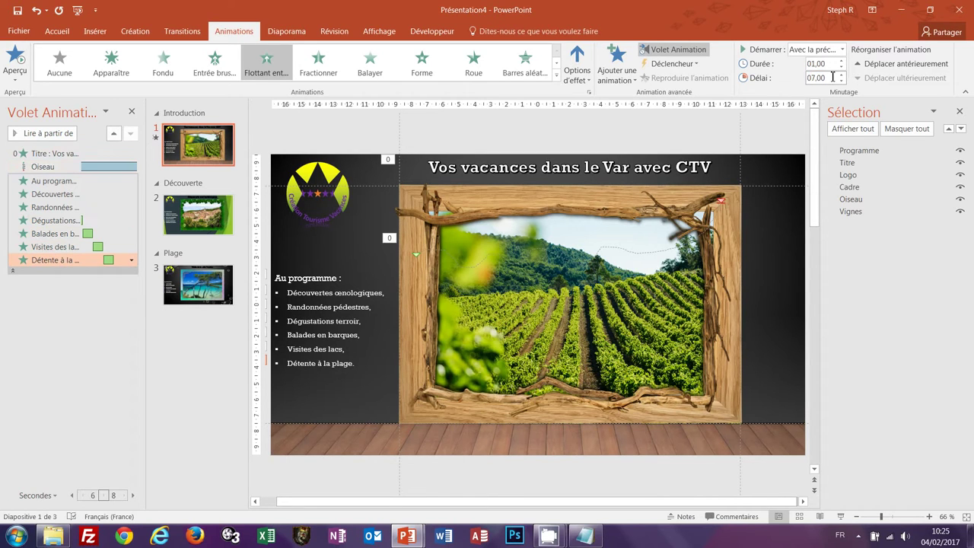
click(48, 153)
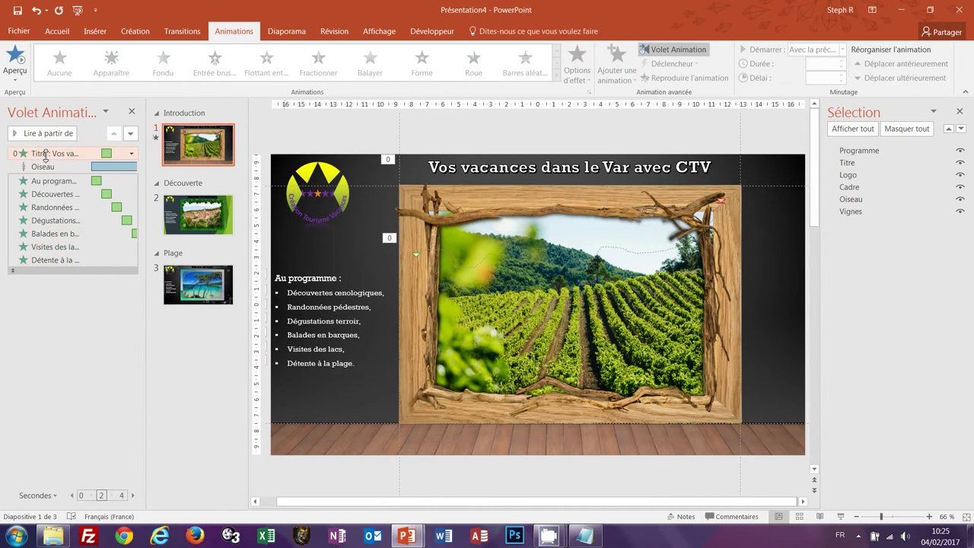
click(46, 136)
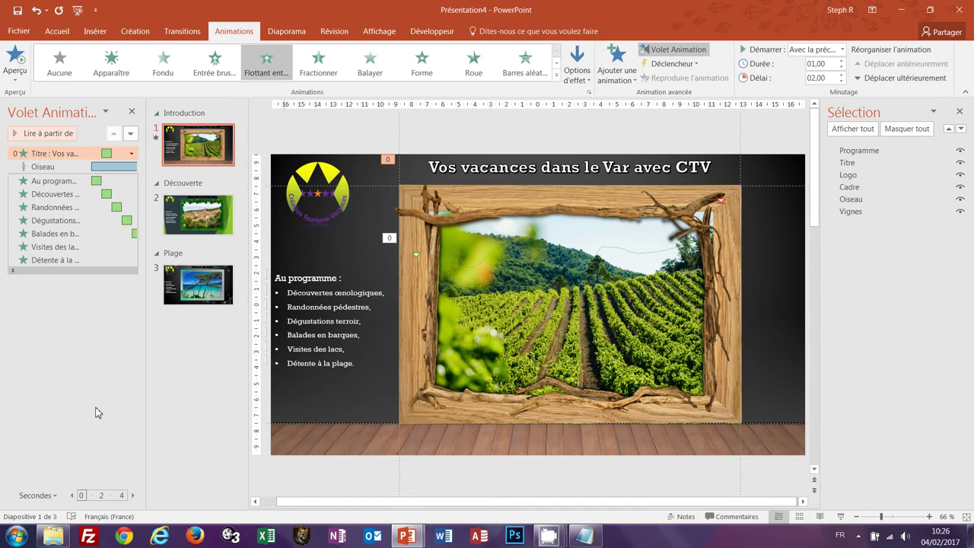
click(215, 358)
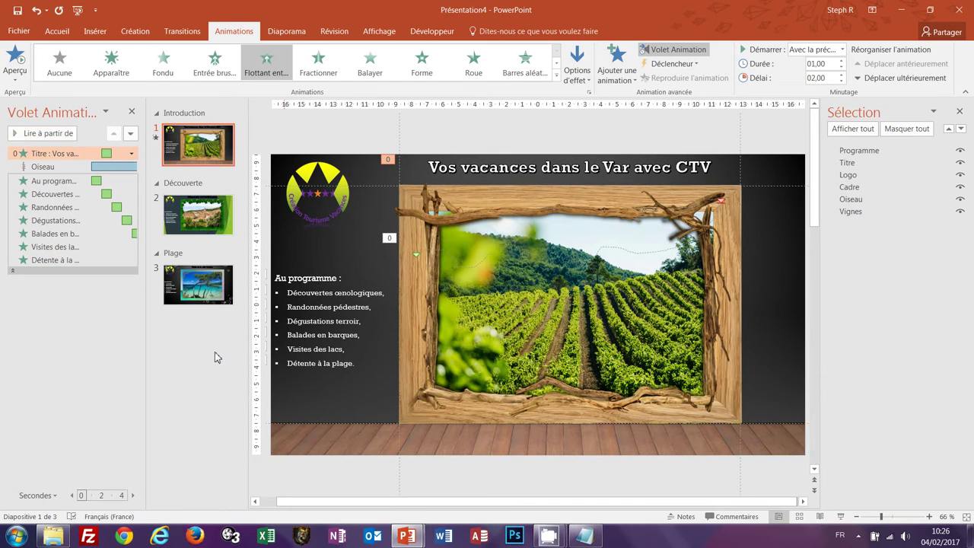
click(217, 150)
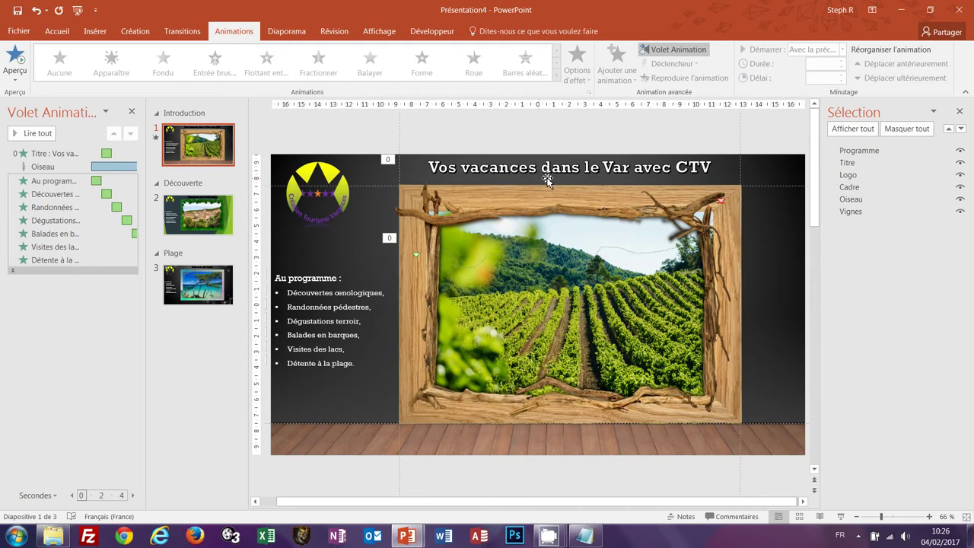
click(671, 166)
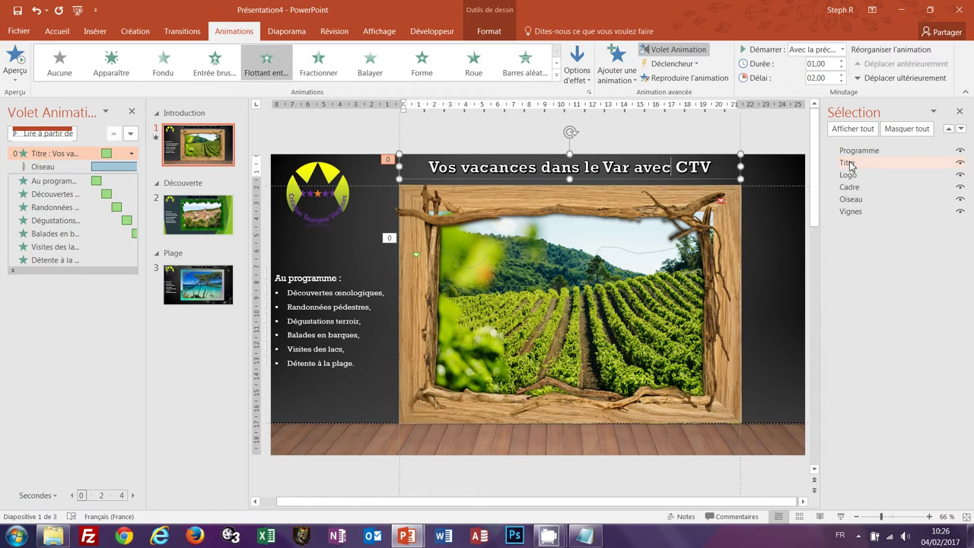
Copy slide 1's title float-in animation onto the 'Découverte de l'arrière-pays' title.
click(685, 79)
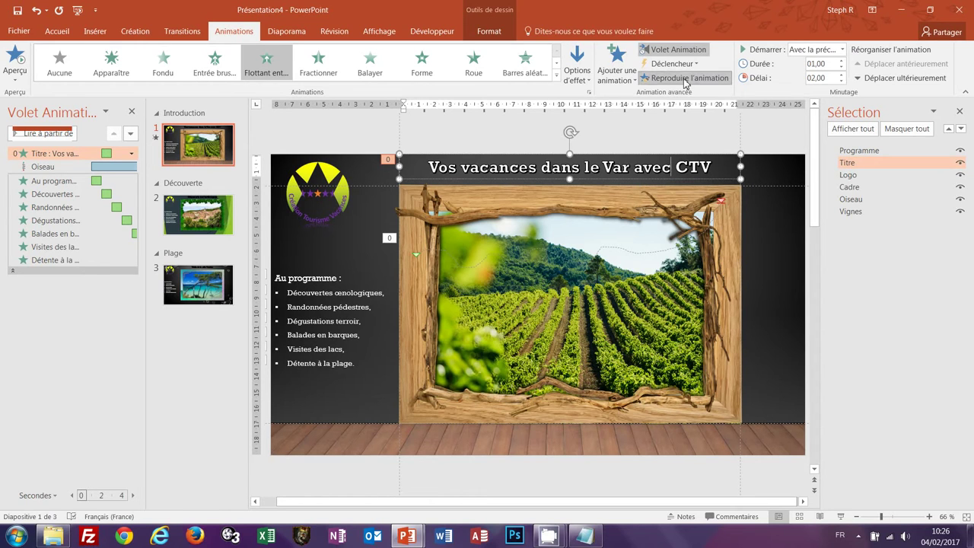
click(211, 223)
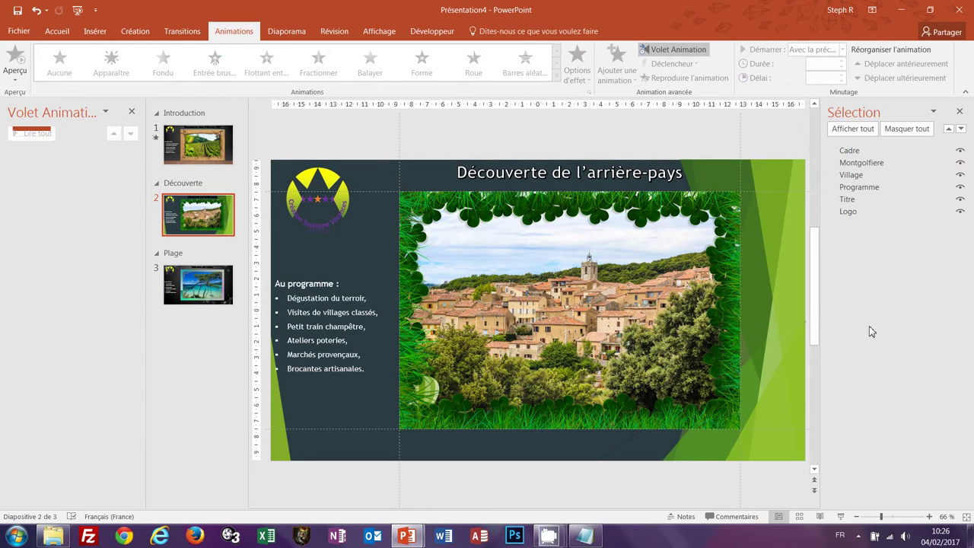
click(851, 200)
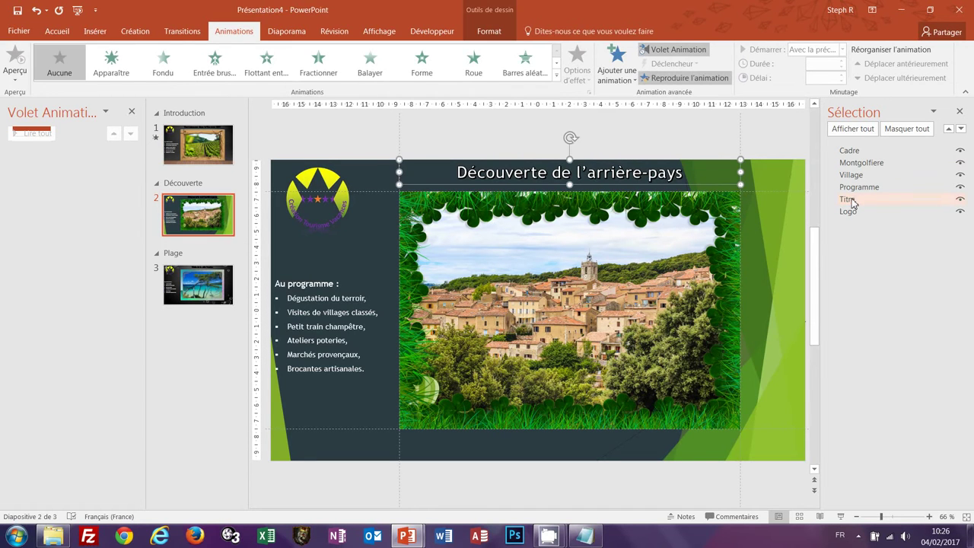
click(743, 176)
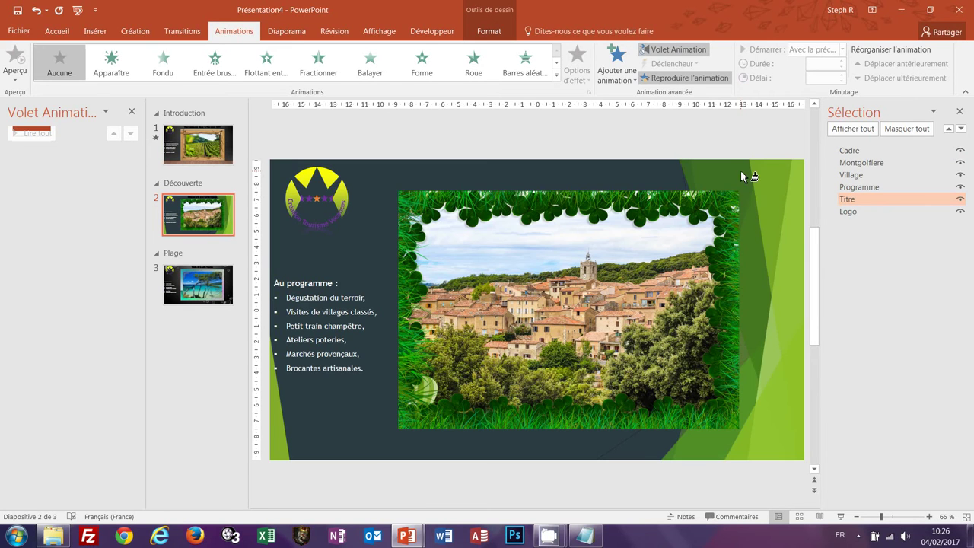
click(189, 292)
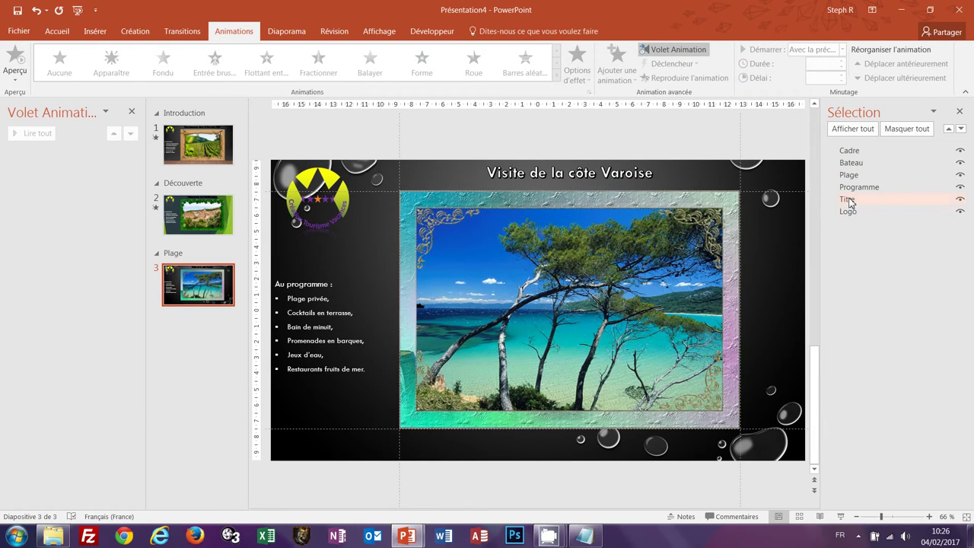
Paint the float-in onto the 'Visite de la côte Varoise' title, then check presentation-finale for comparison.
click(847, 200)
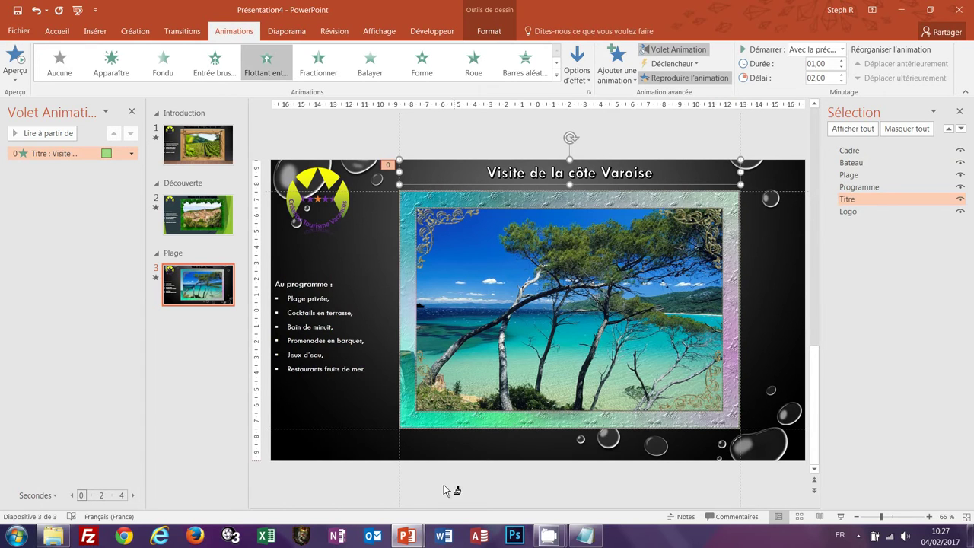
mouse_move(407, 536)
click(357, 488)
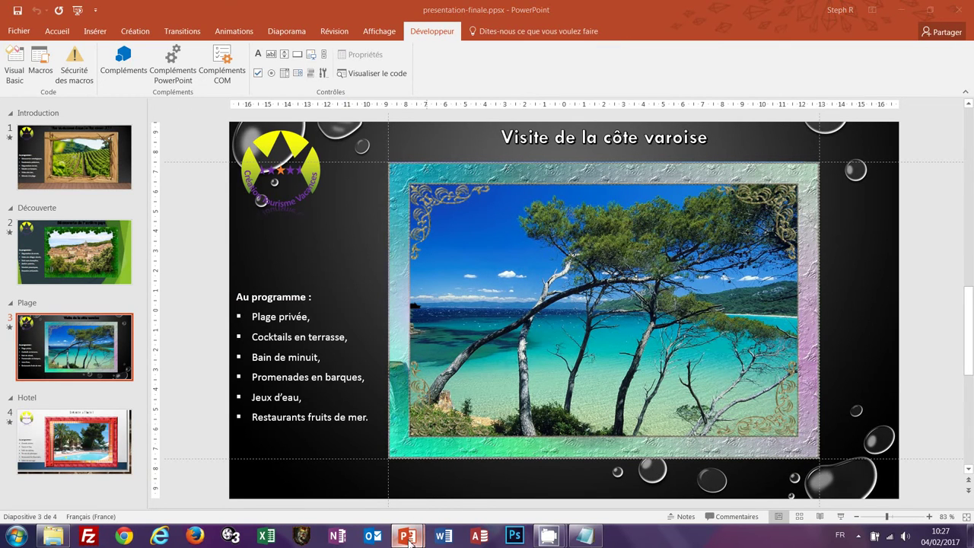
mouse_move(408, 537)
click(492, 493)
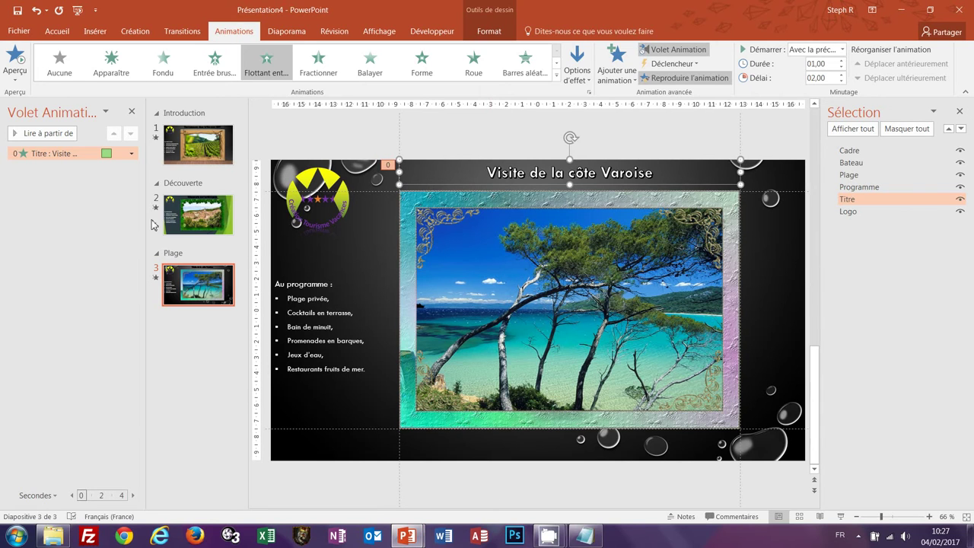
click(186, 222)
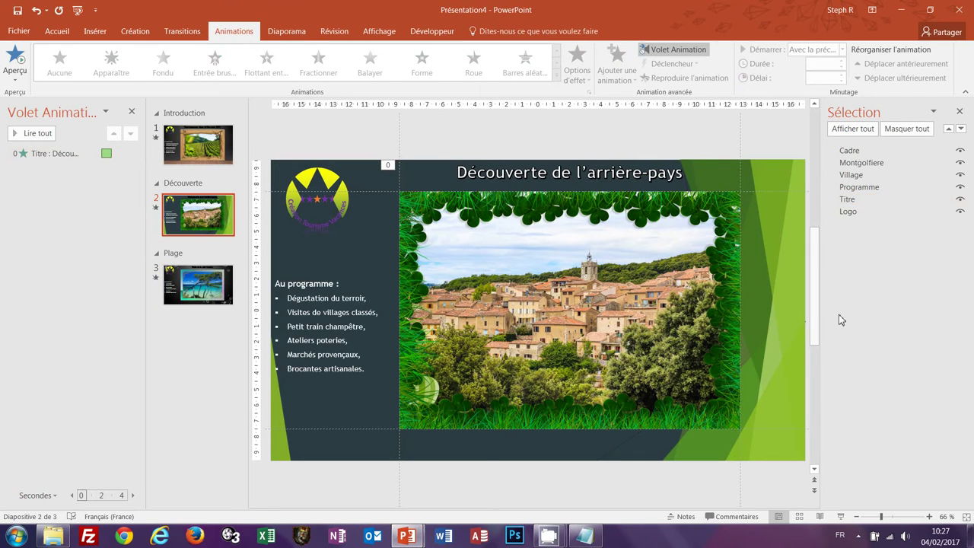
Select the Montgolfiere balloon and choose the Chemin personnalisé motion path under Mouvements.
click(864, 164)
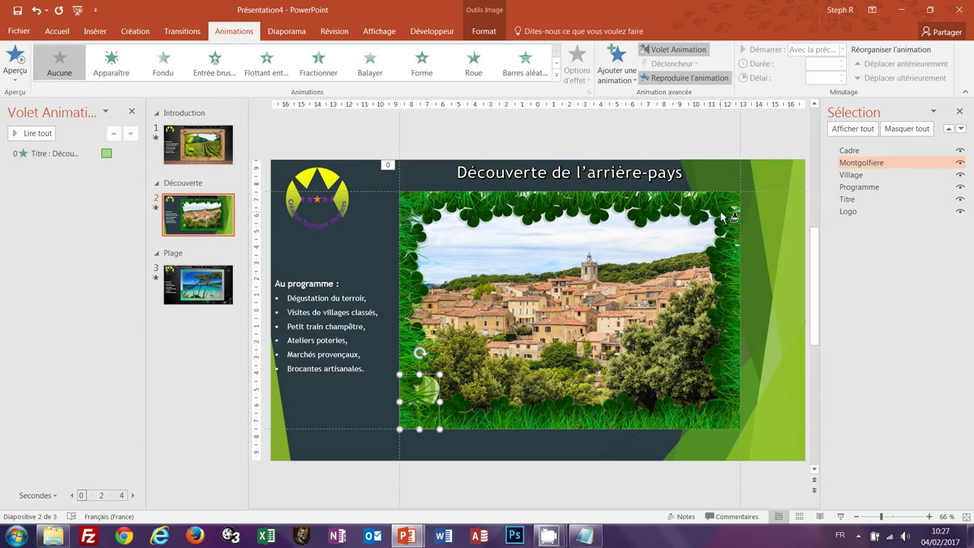
click(686, 83)
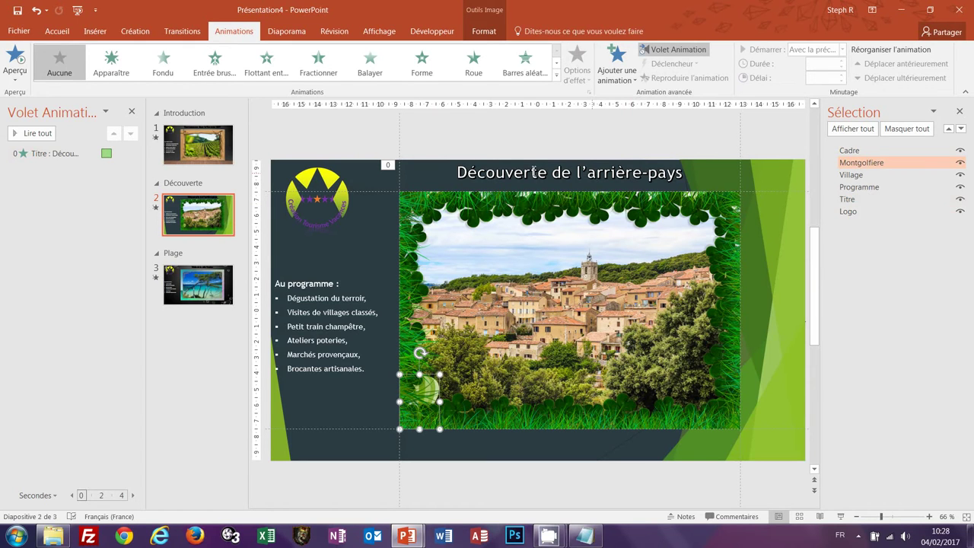
click(556, 79)
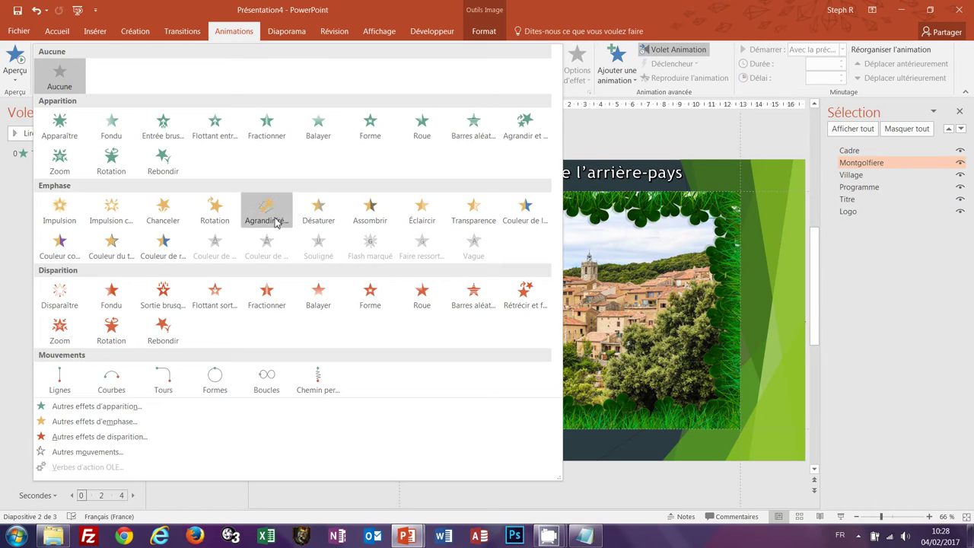
click(324, 381)
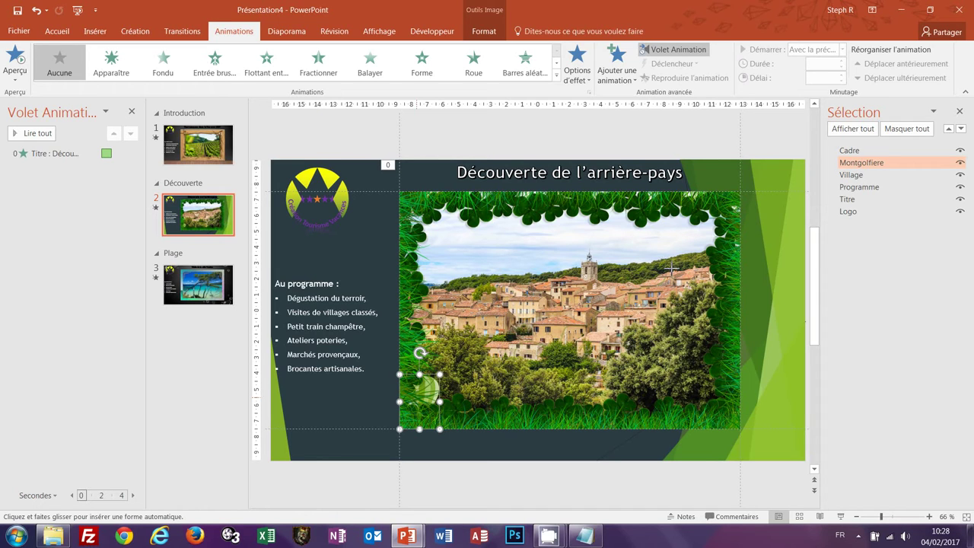
Draw the balloon's freehand path and set it to Avec la précédente with a 10-second duration.
drag(696, 247, 710, 222)
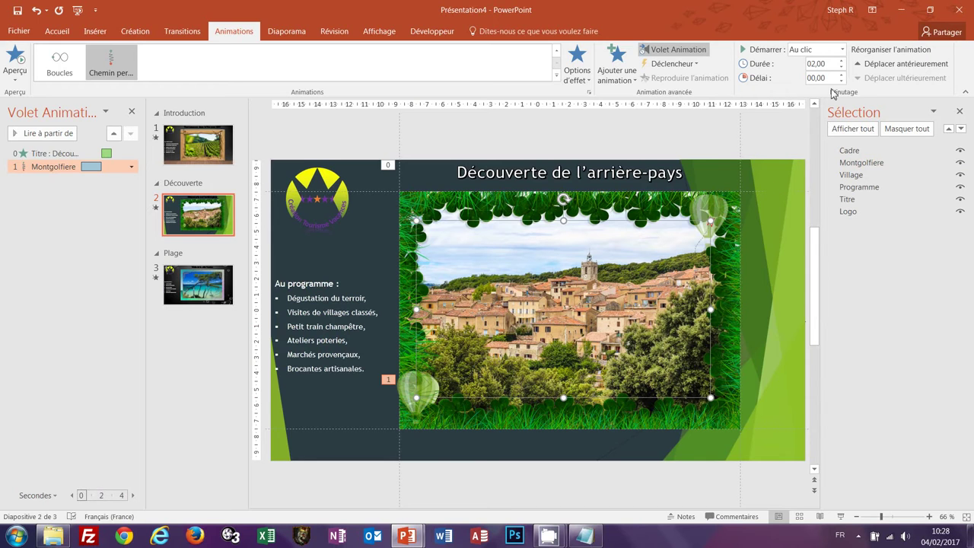
click(842, 49)
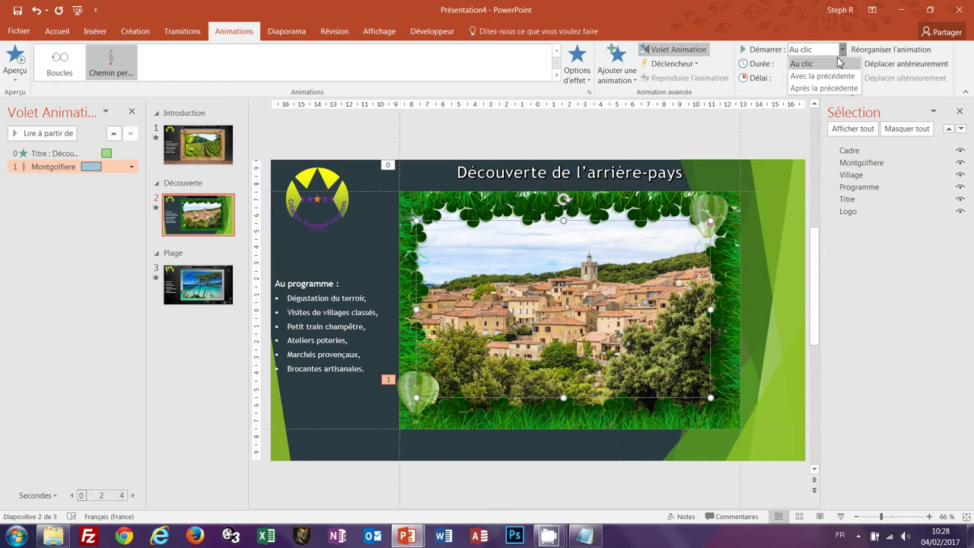
click(835, 76)
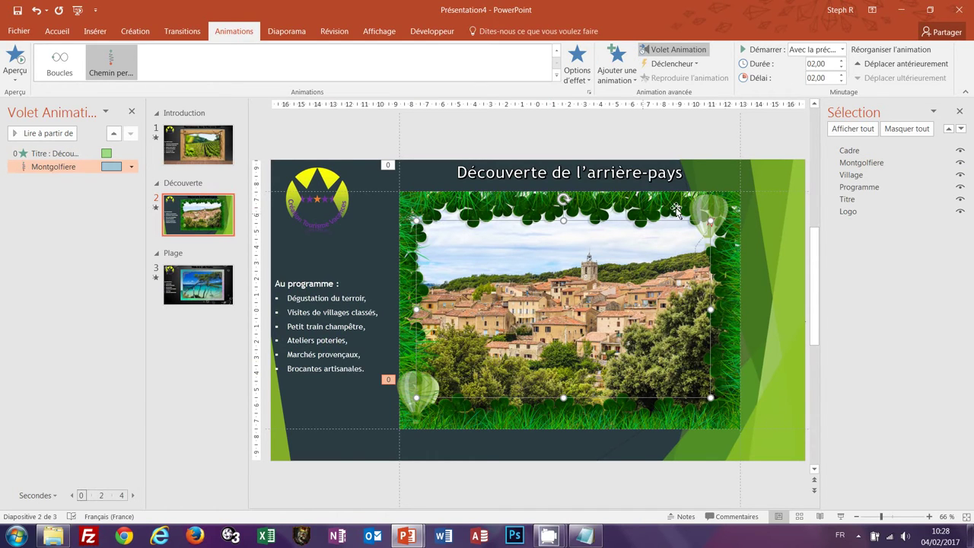
click(828, 64)
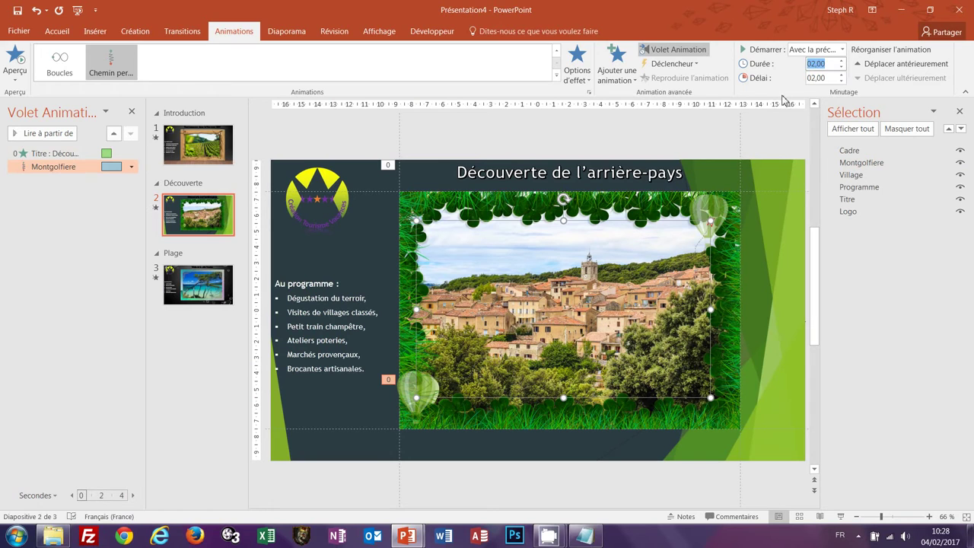
text(10)
key(Return)
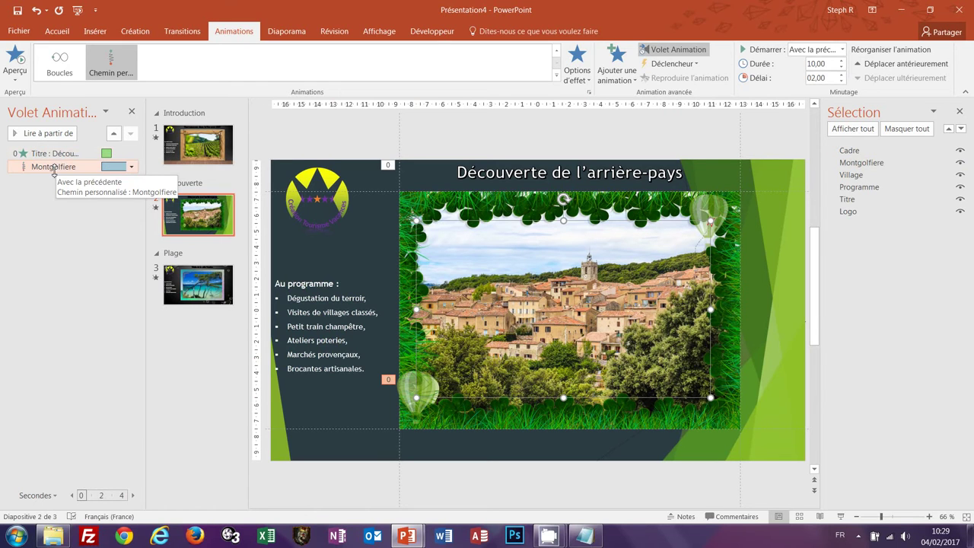
click(53, 170)
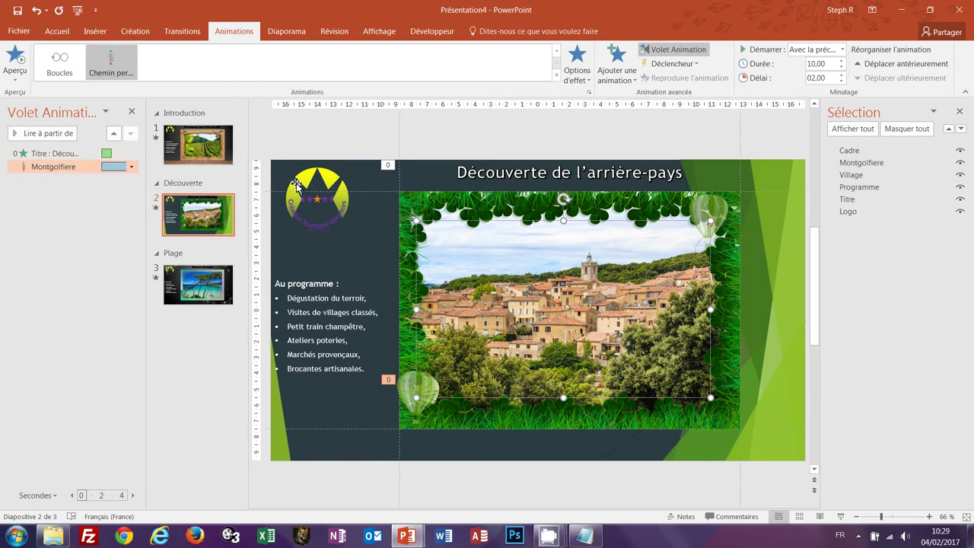
click(864, 169)
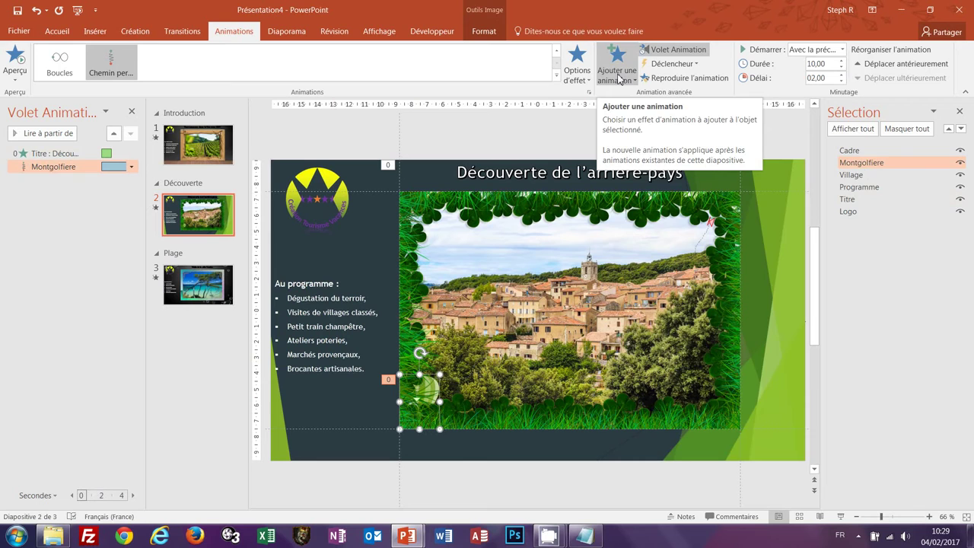
Add a Disparaître exit to Montgolfiere, set to Avec la précédente with Délai 12.
click(620, 78)
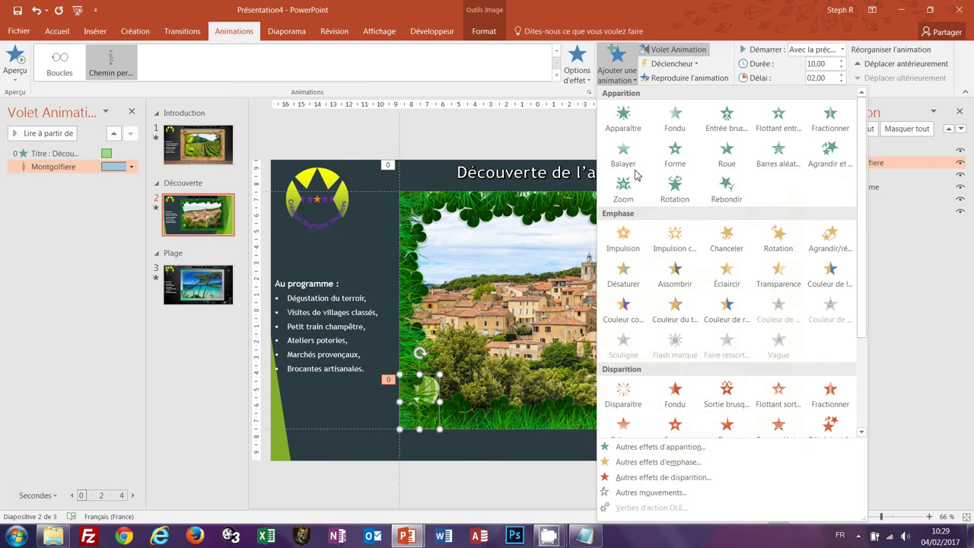
click(627, 392)
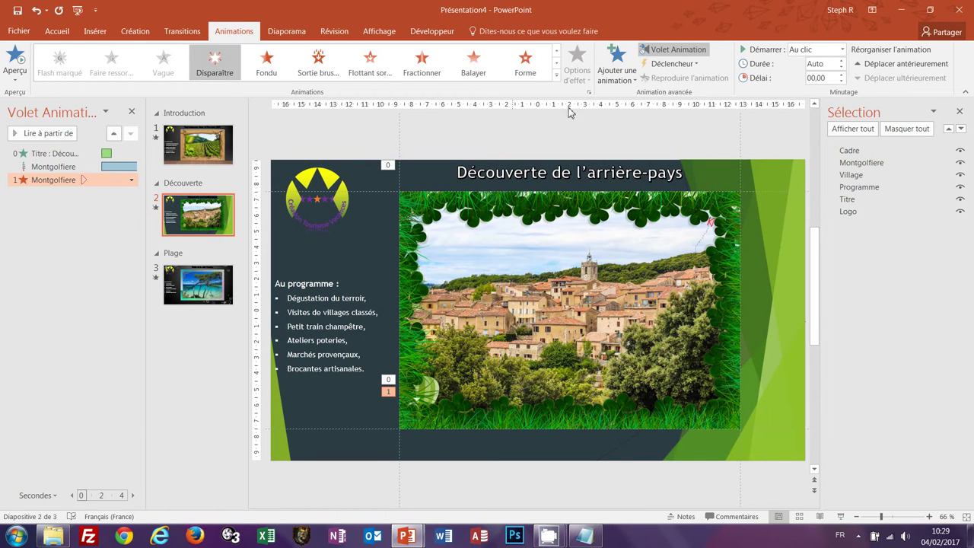
click(842, 50)
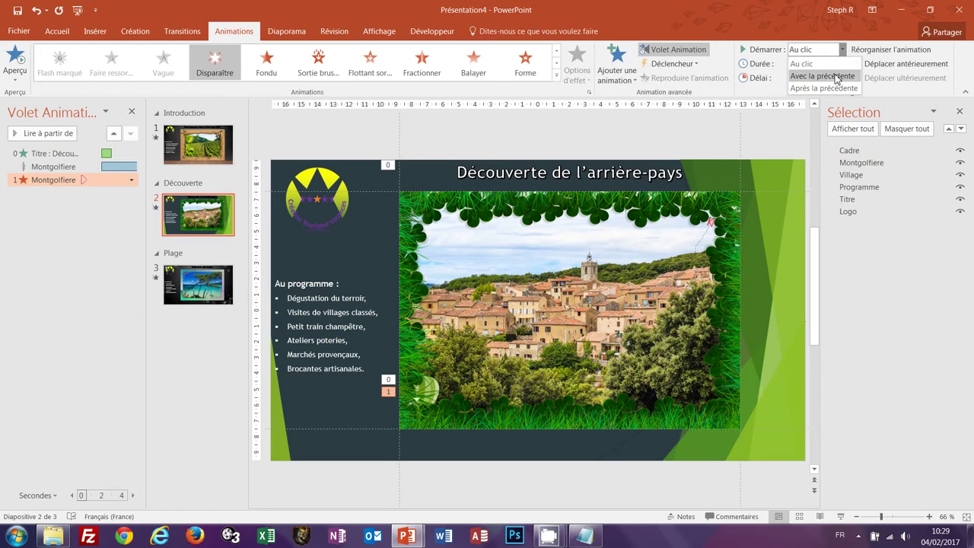
click(825, 70)
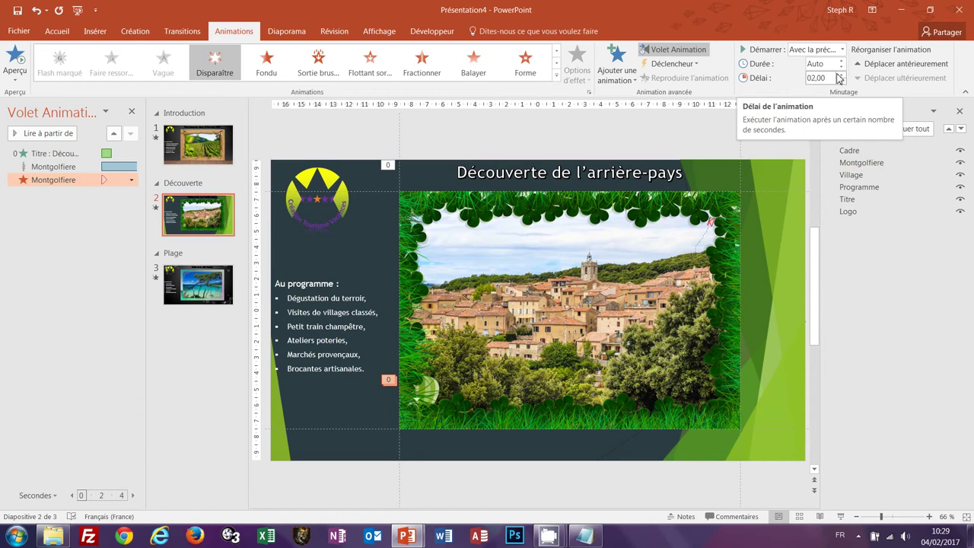
double_click(834, 79)
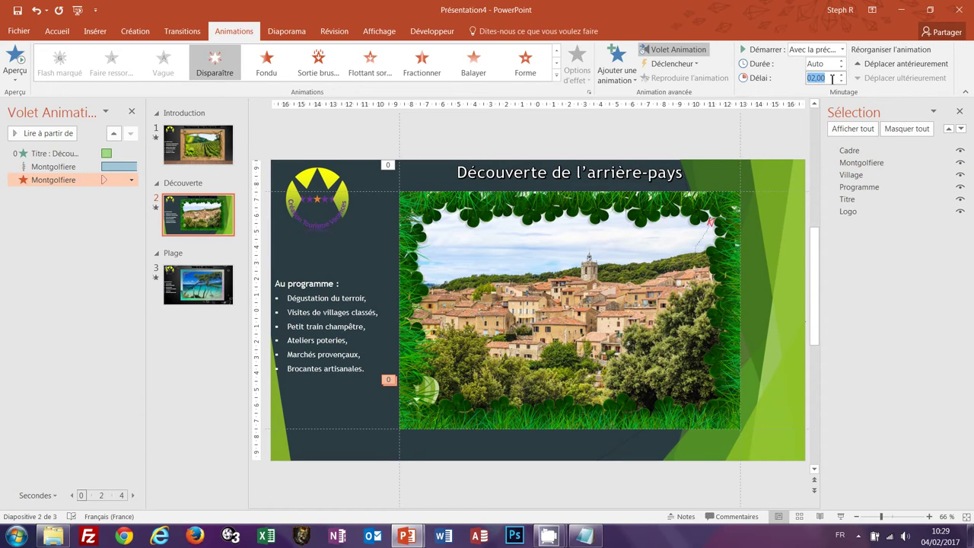
text(1)
text(1)
key(Return)
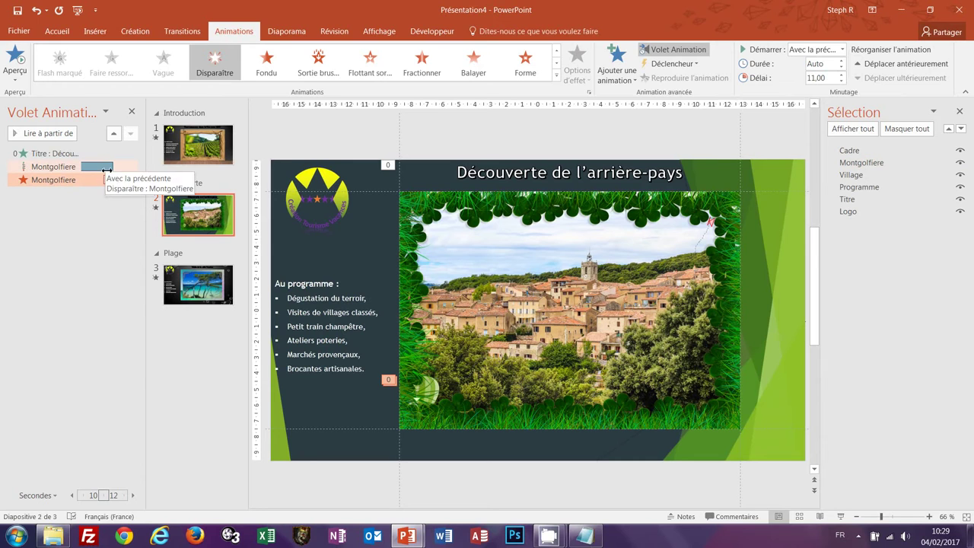
click(817, 78)
text(12)
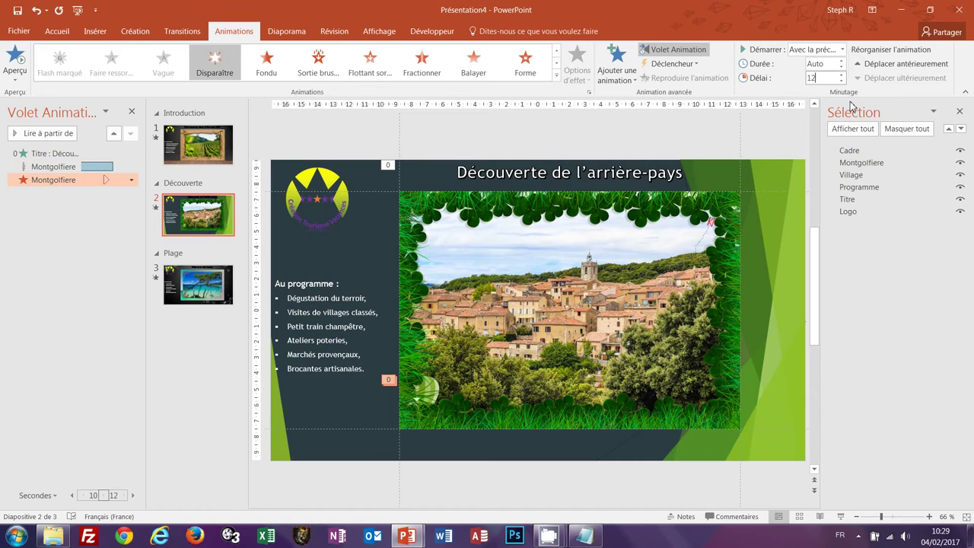
key(Return)
Preview the Découverte animations from the title, then select Bateau on the Plage slide.
click(43, 154)
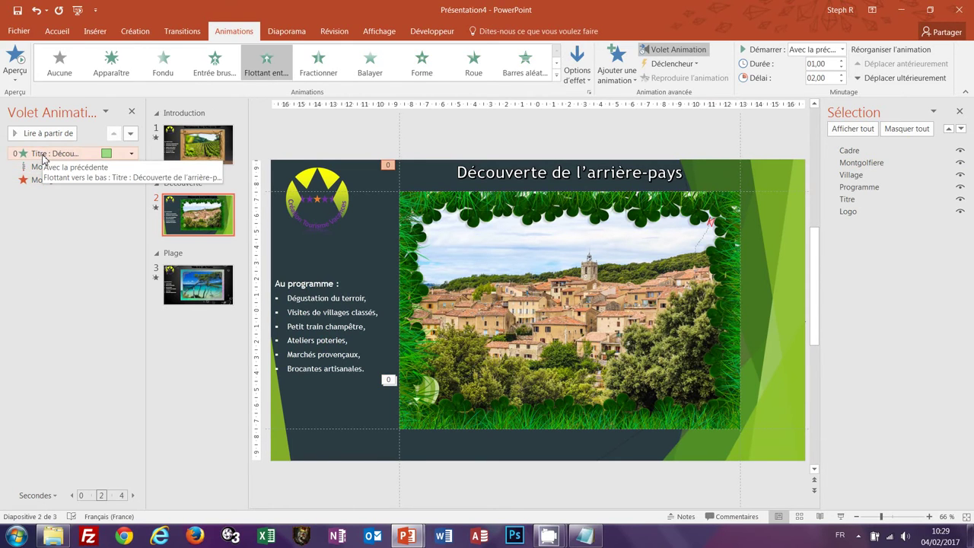
click(47, 131)
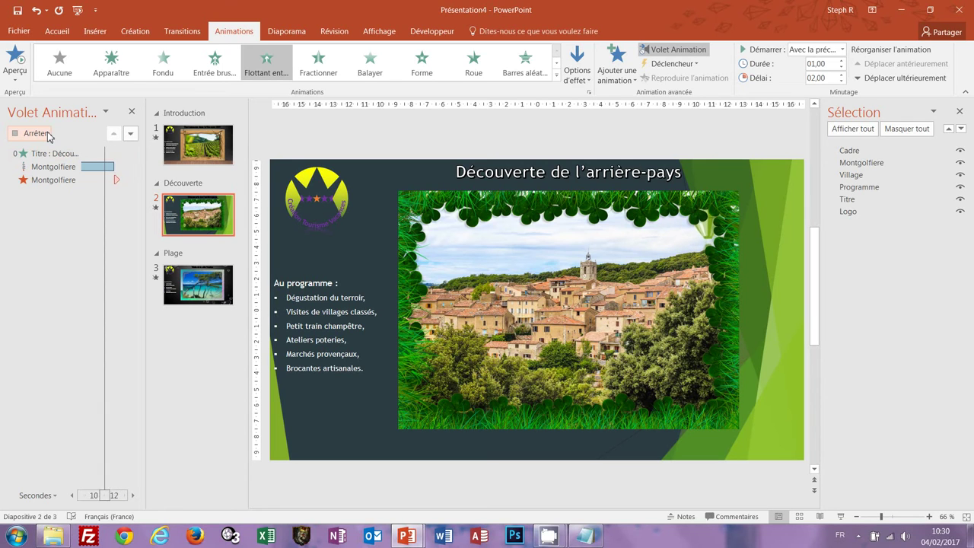
click(47, 134)
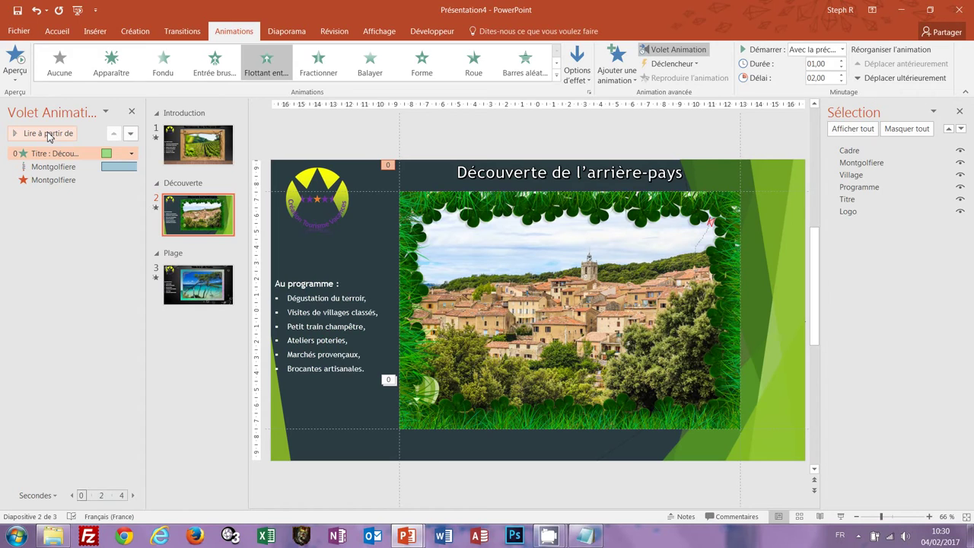
click(202, 302)
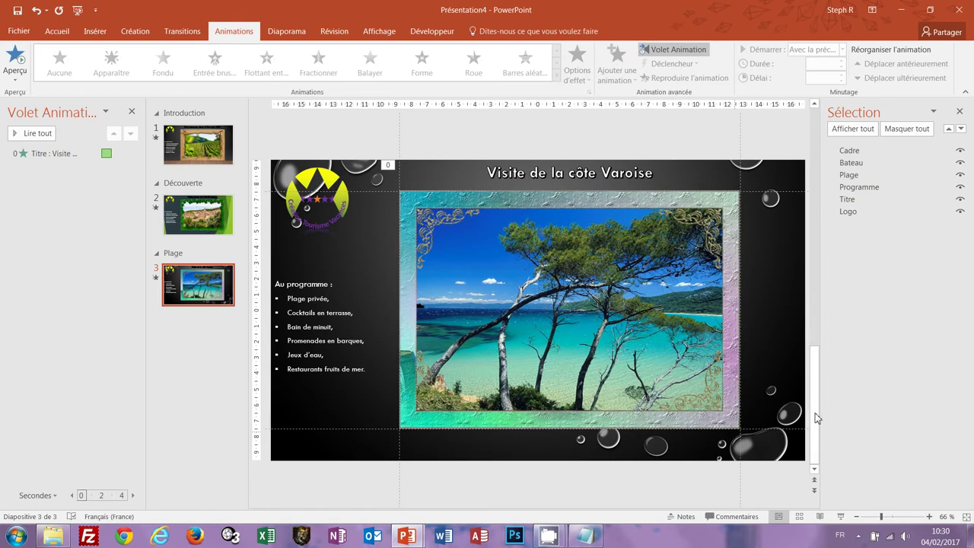
click(856, 163)
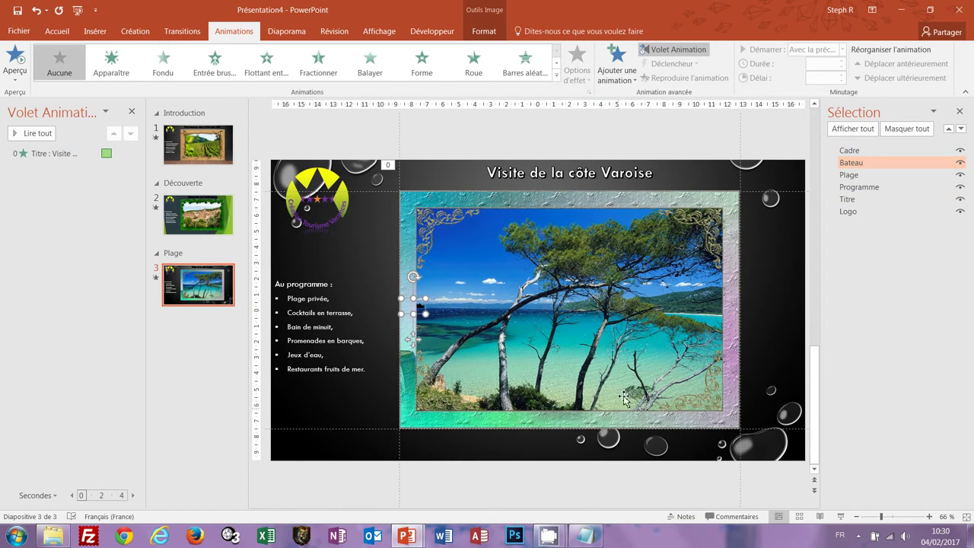
Give Bateau a Lignes motion path with the Droite direction.
click(557, 76)
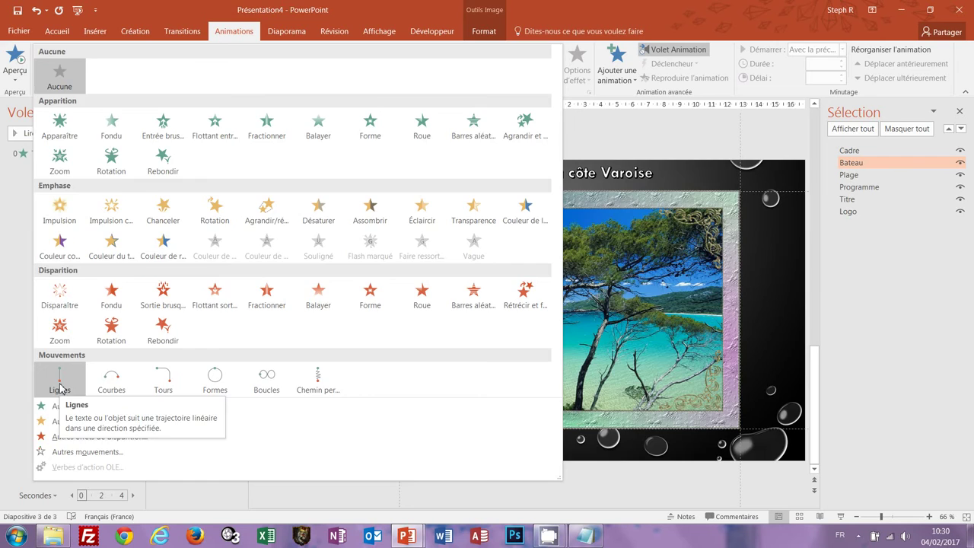
click(59, 385)
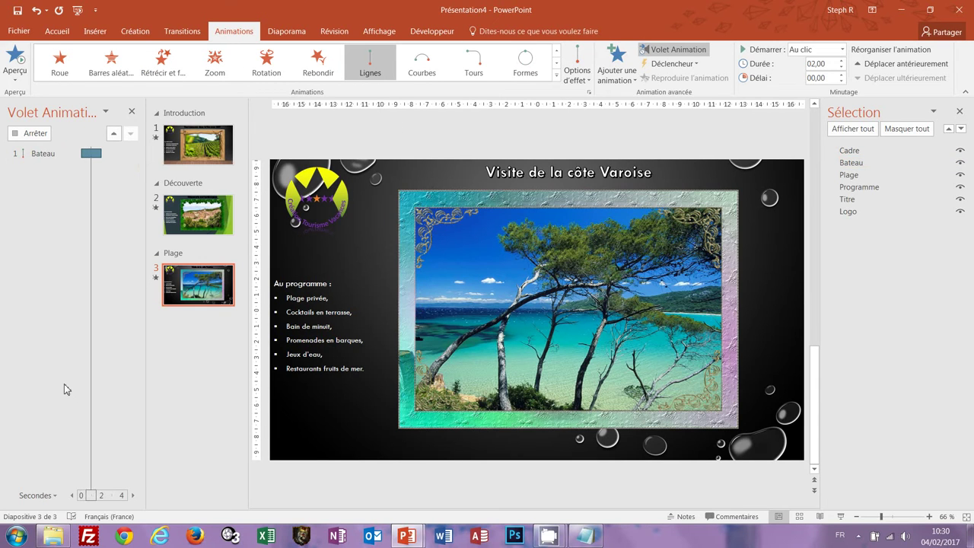
click(410, 344)
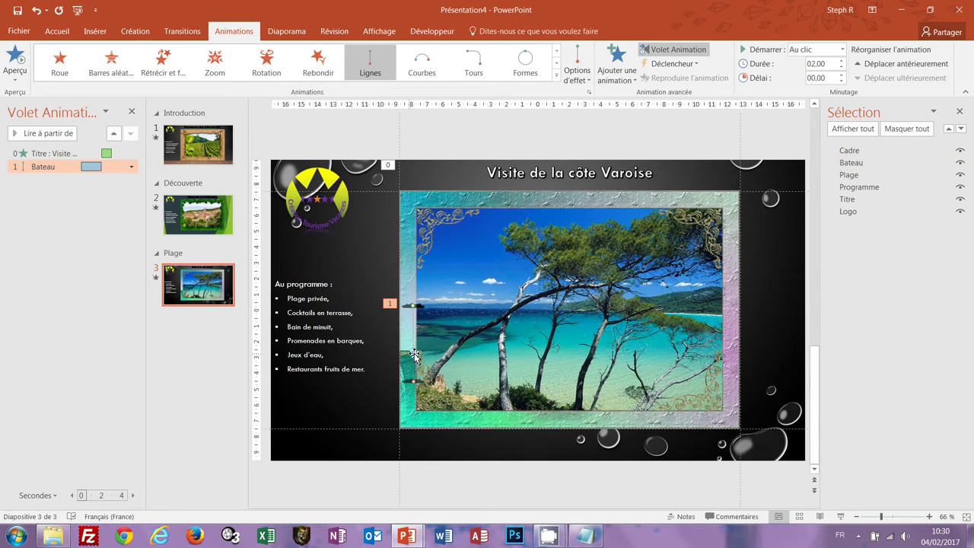
click(589, 82)
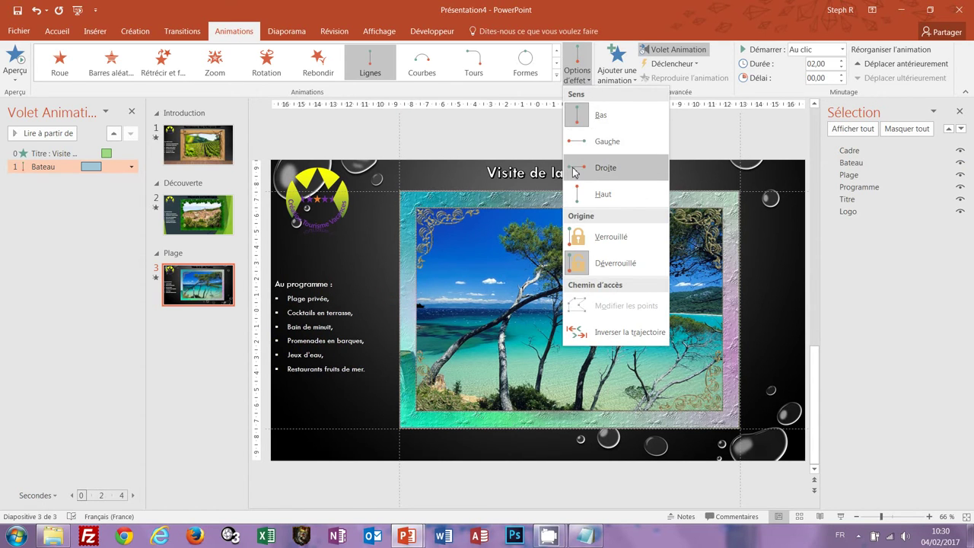
click(604, 167)
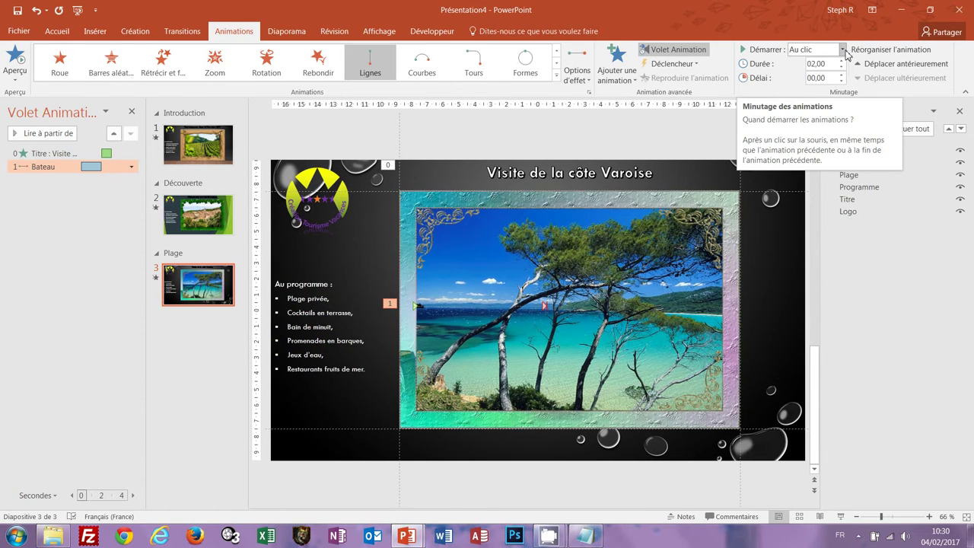
Set the boat's path to start Avec la précédente, lasting 10 seconds.
click(843, 49)
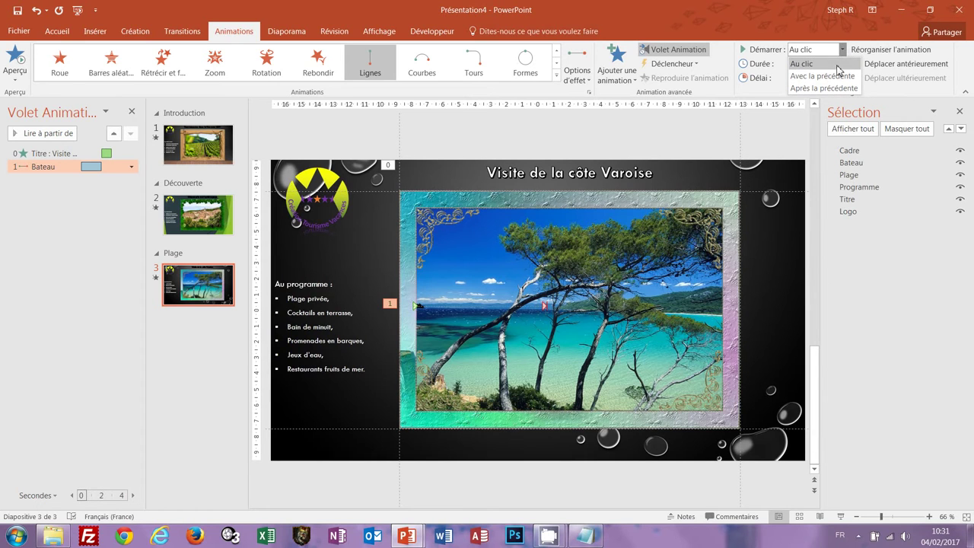
key(Escape)
click(838, 79)
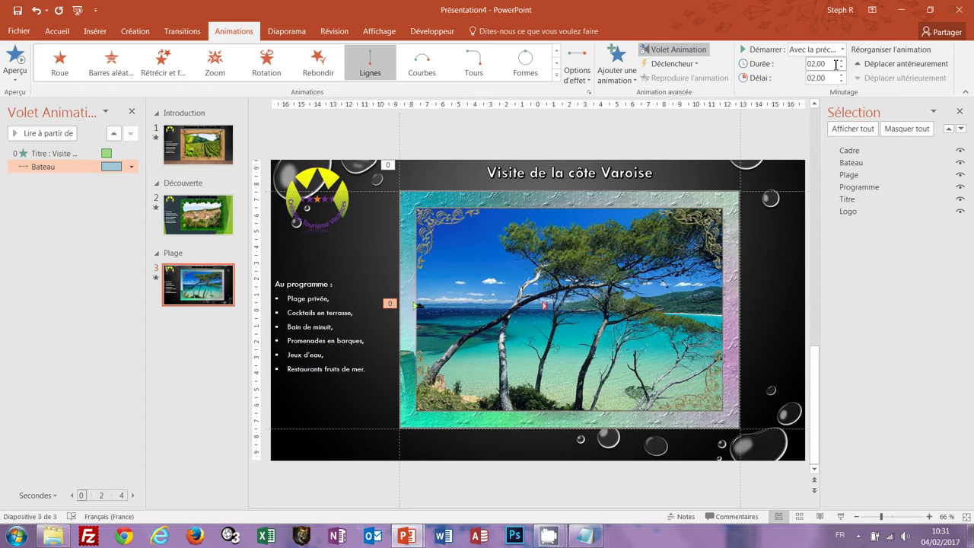
key(shift+Tab)
text(10)
key(Return)
On the Introduction slide, select the Programme box and pick up its animation with Reproduire l'animation.
click(189, 156)
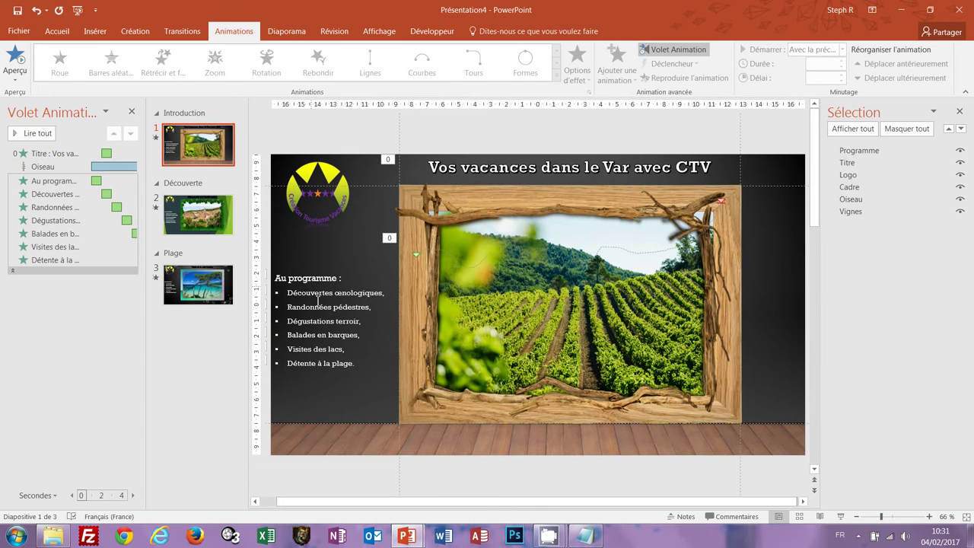
click(320, 294)
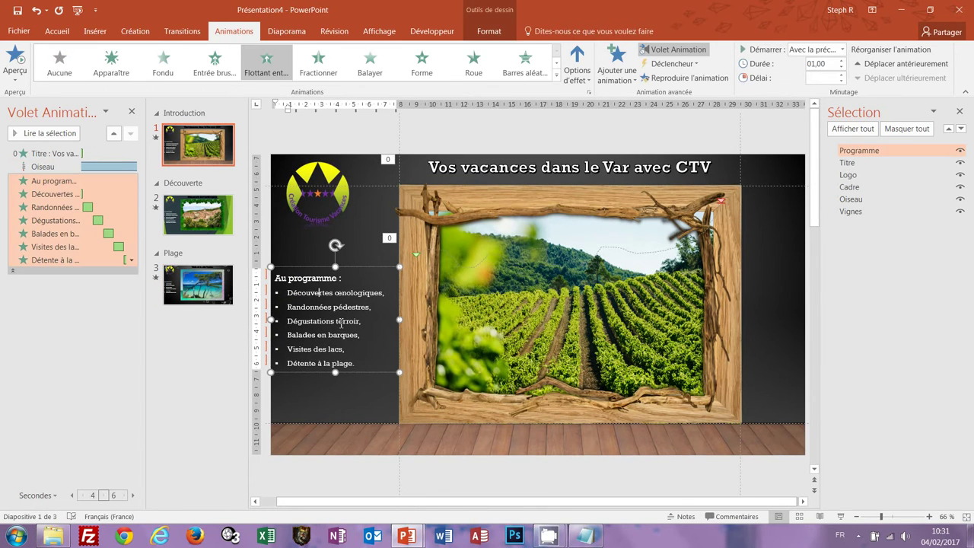
double_click(861, 150)
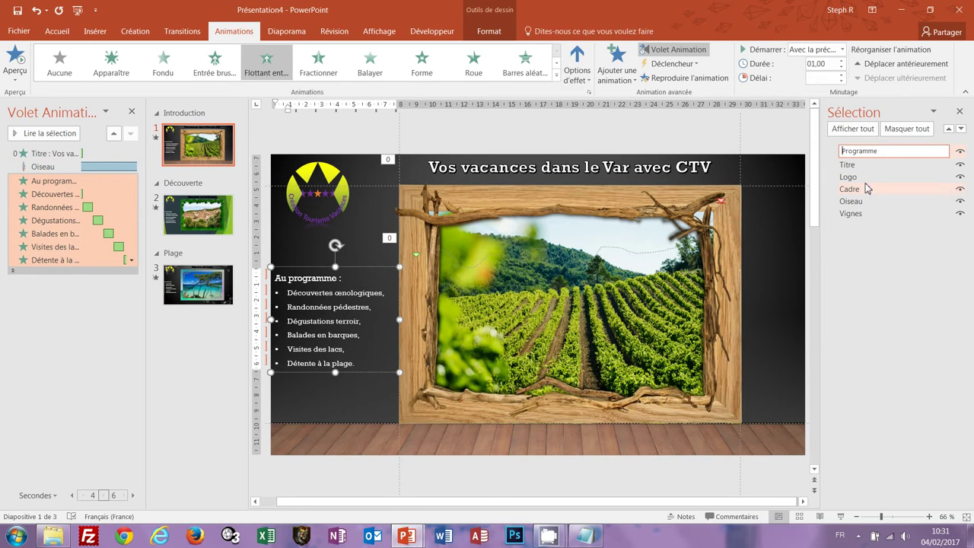
key(Return)
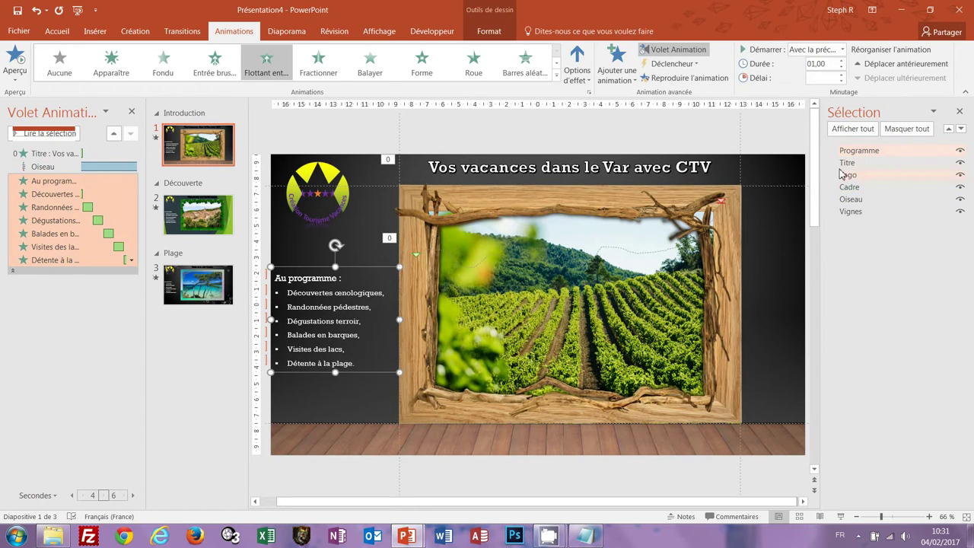
click(693, 78)
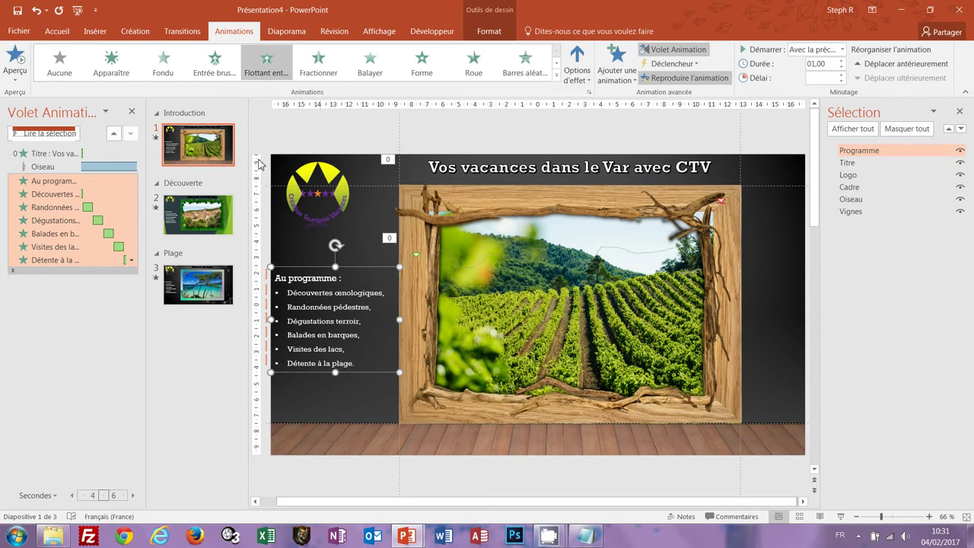
Paint the animation onto the Découverte slide's Programme list and stop the preview.
click(173, 221)
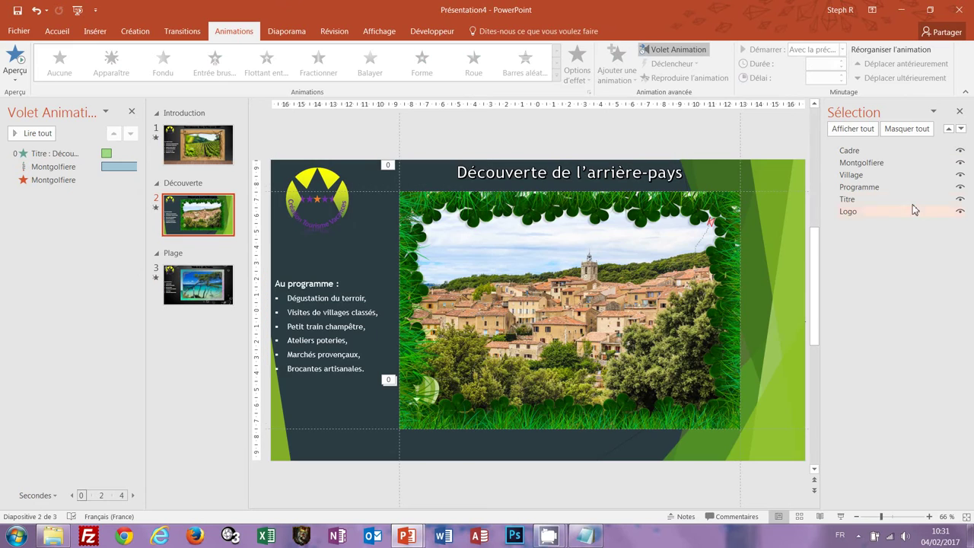
click(879, 190)
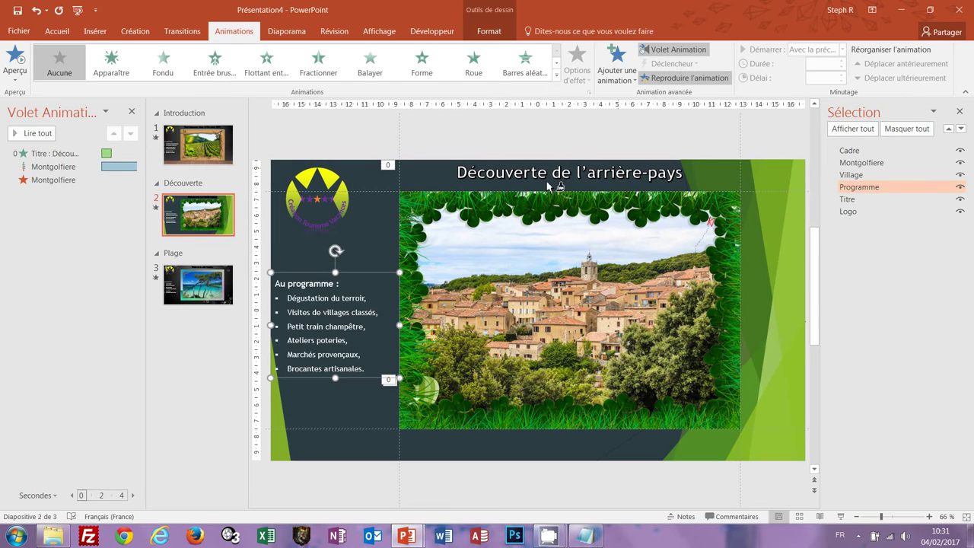
click(337, 273)
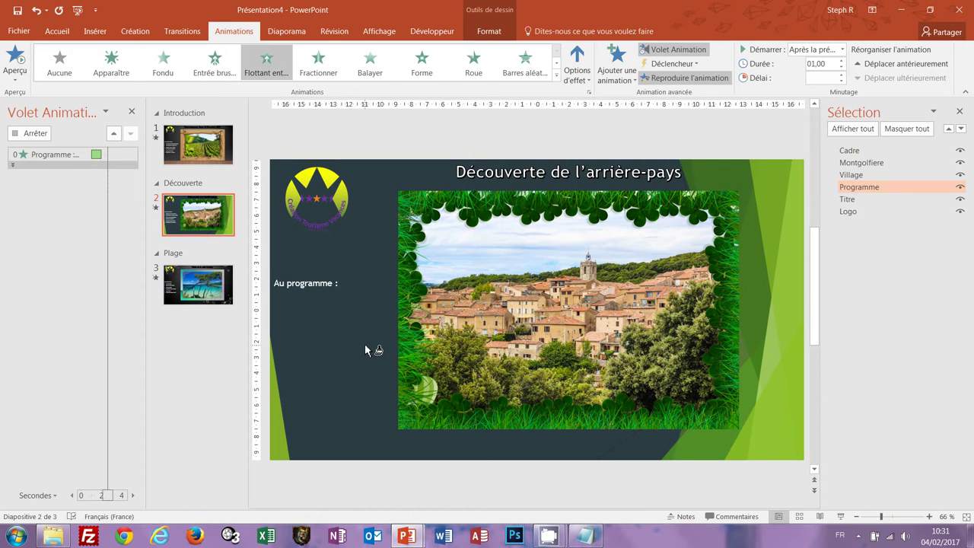
click(31, 135)
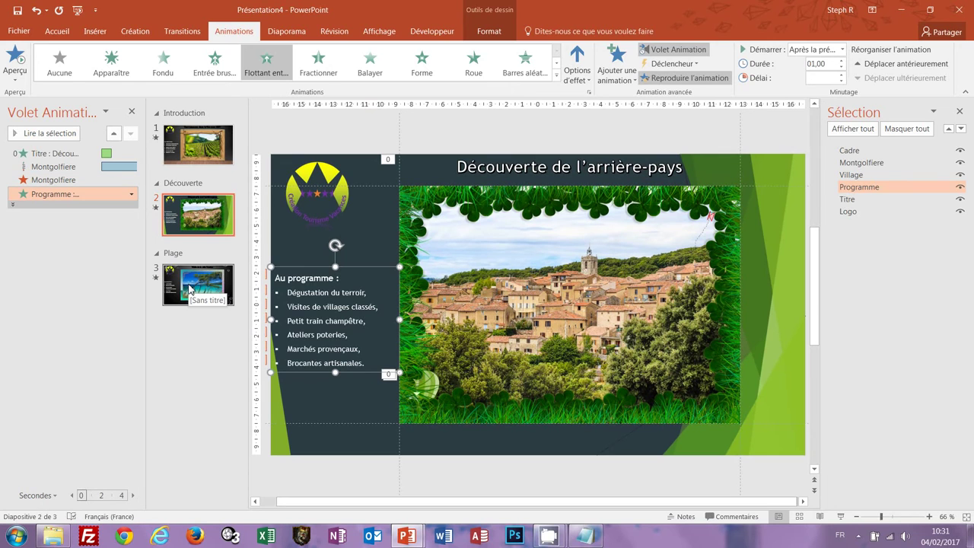
click(188, 289)
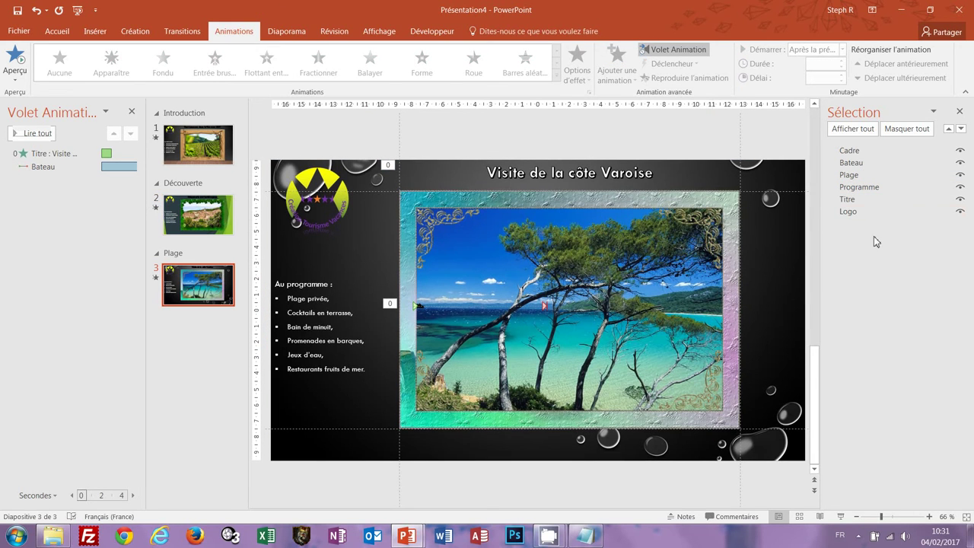
Paint the Flottant entrance onto the Plage Programme box, then turn off the Animation Painter.
click(873, 189)
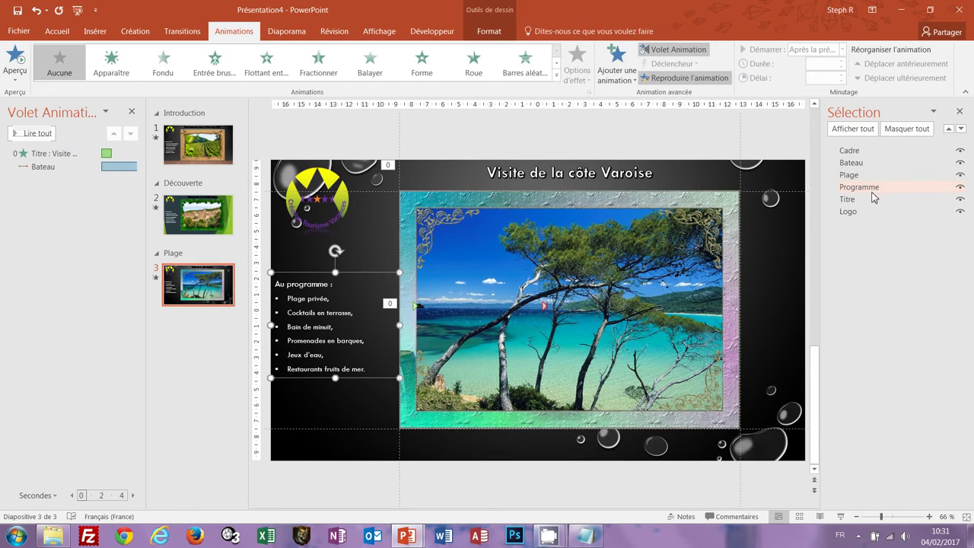
click(336, 277)
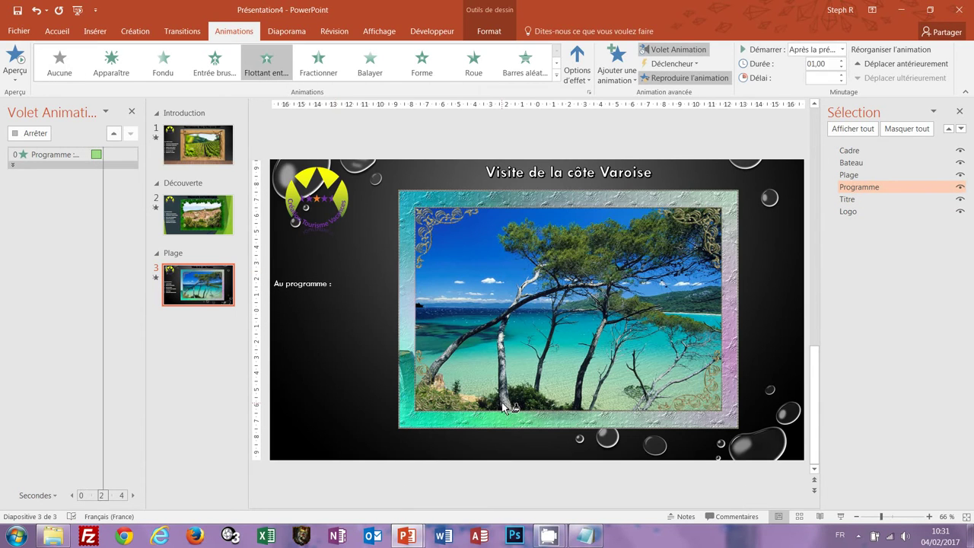
click(31, 140)
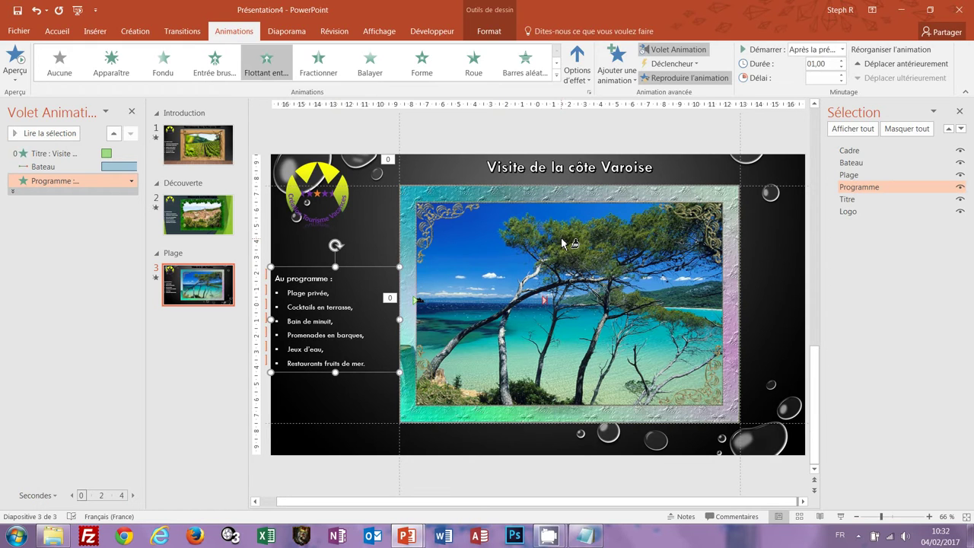
click(670, 78)
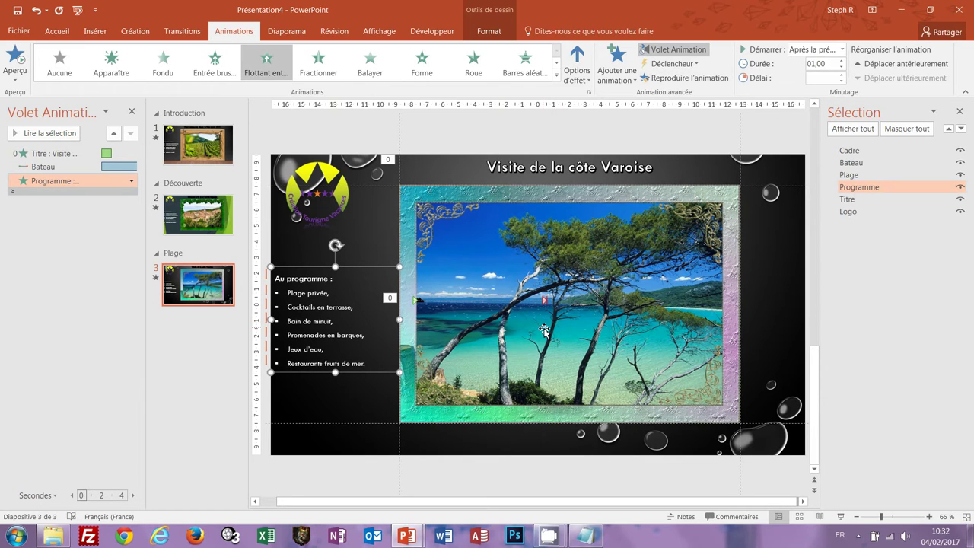
click(197, 222)
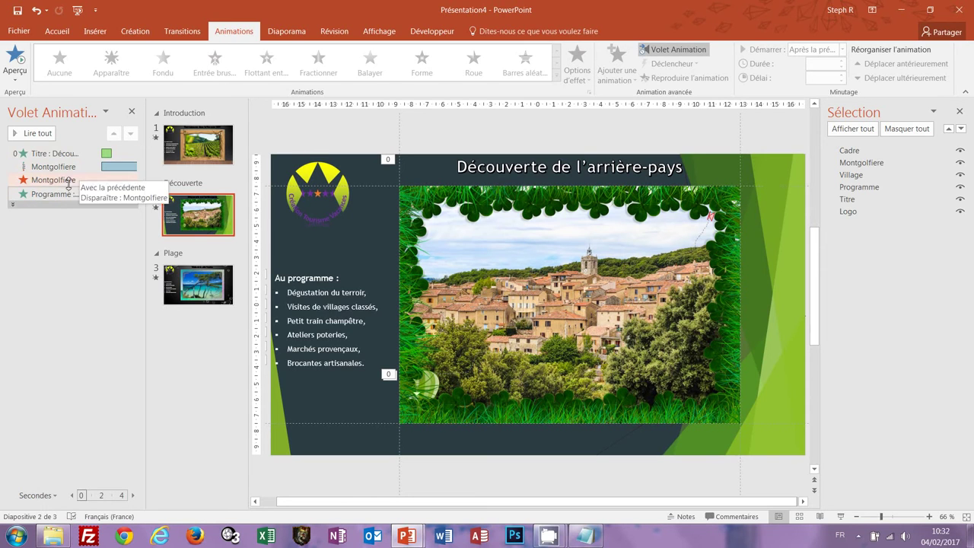
Move the Programme animation earlier, ahead of the balloon's exit, and preview from the title.
click(44, 195)
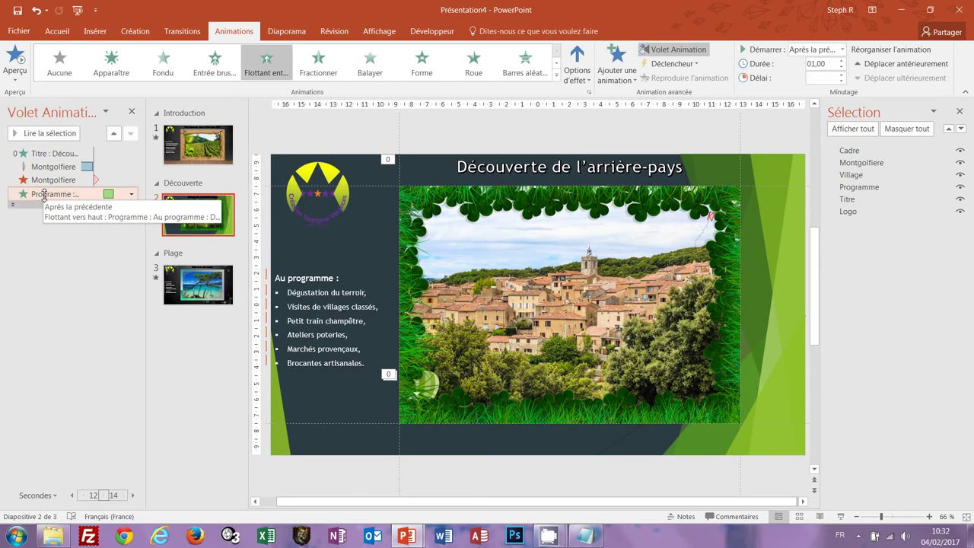
click(114, 135)
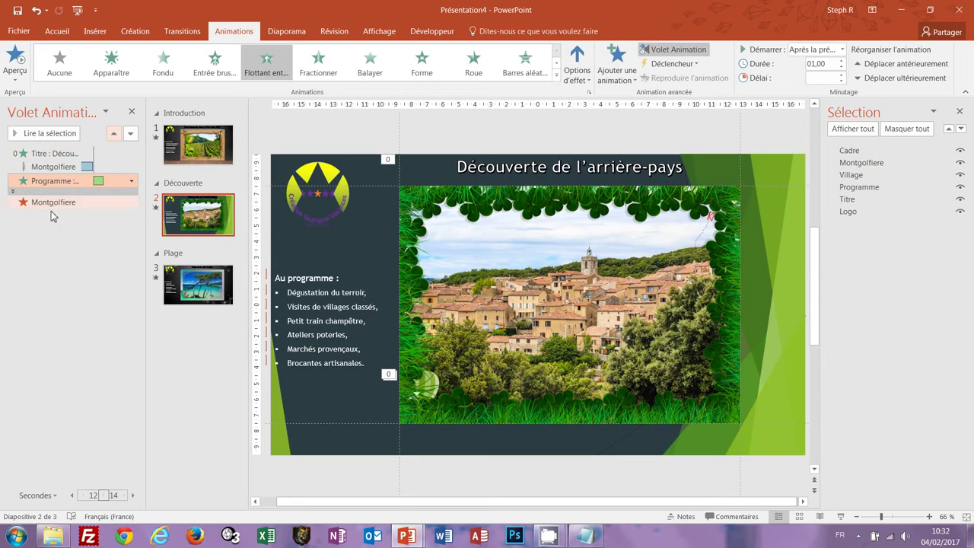
click(13, 194)
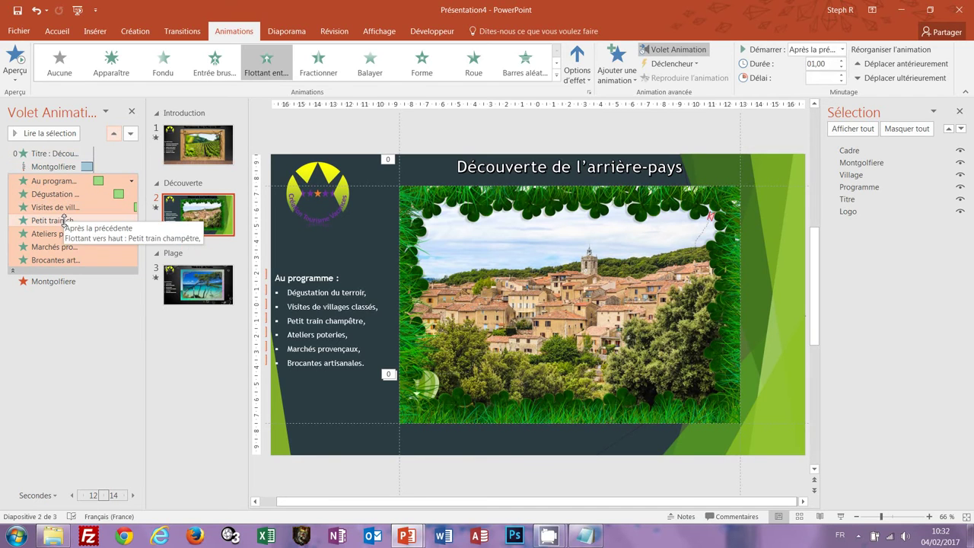
click(42, 153)
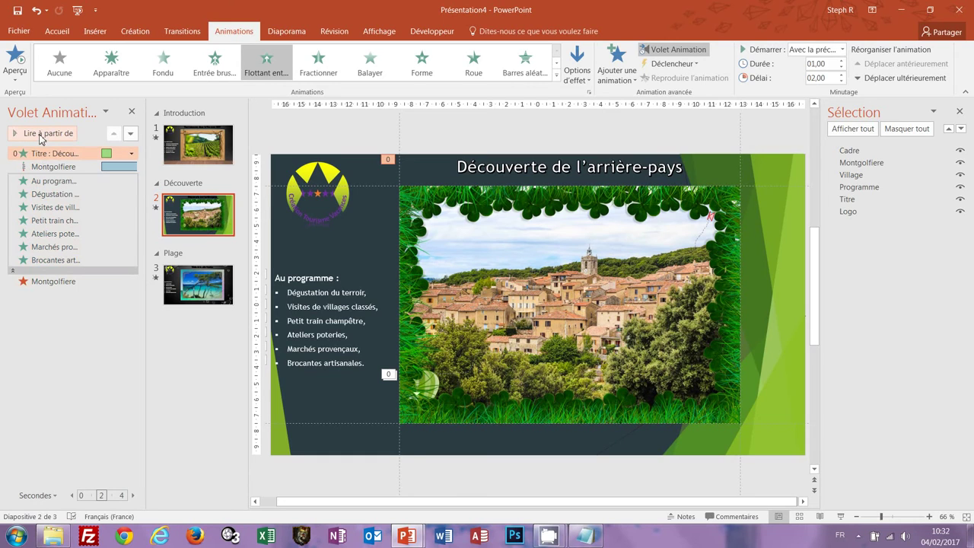
click(41, 133)
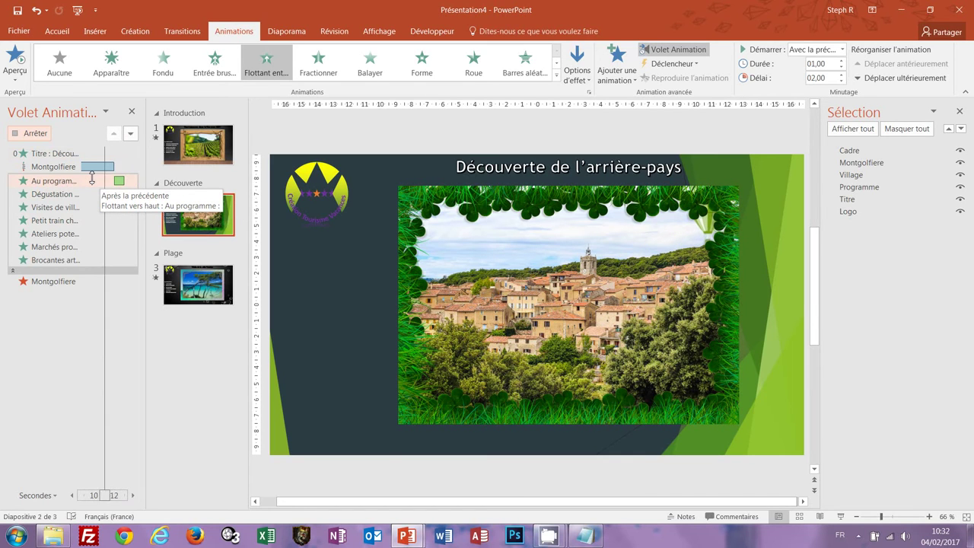
click(30, 136)
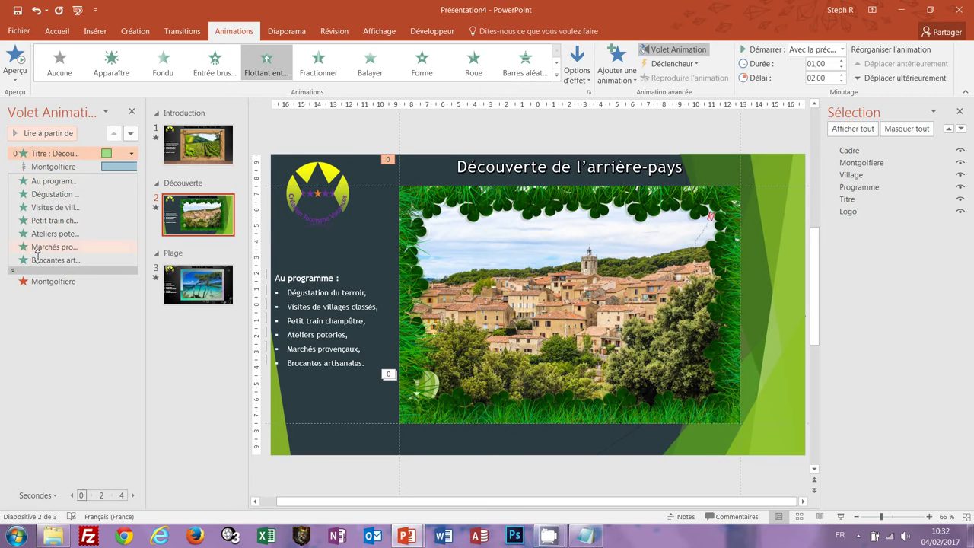
Make the programme animation start With Previous and expand it into its bullet animations.
click(12, 277)
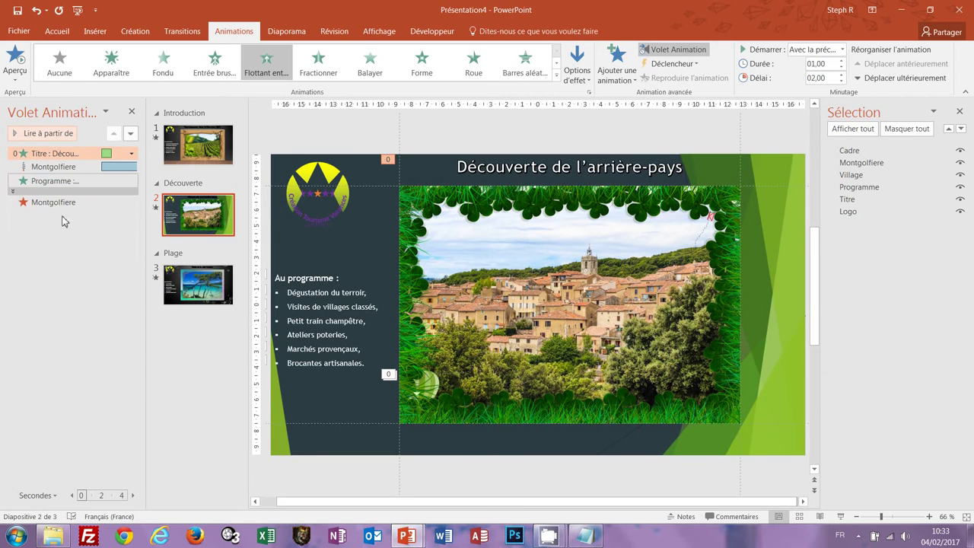
click(54, 181)
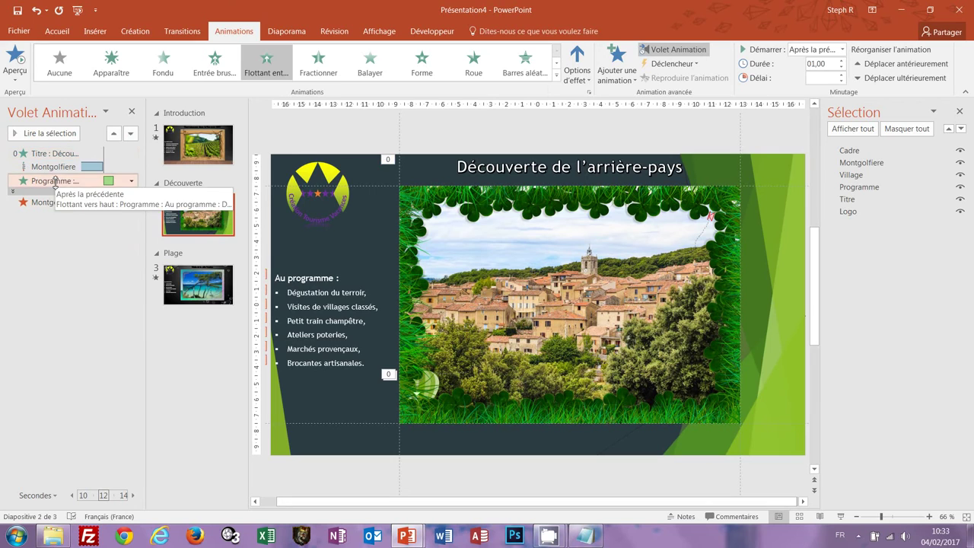
click(843, 49)
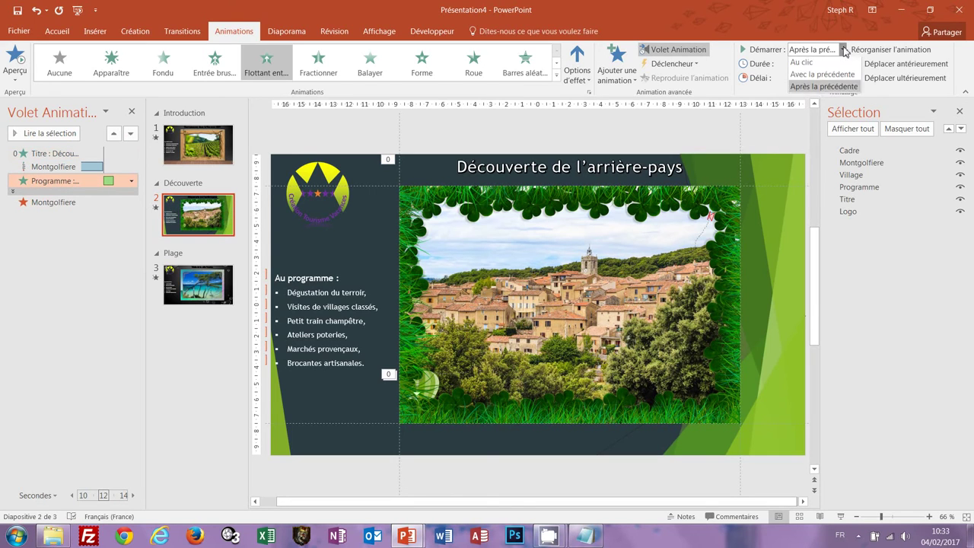
click(828, 77)
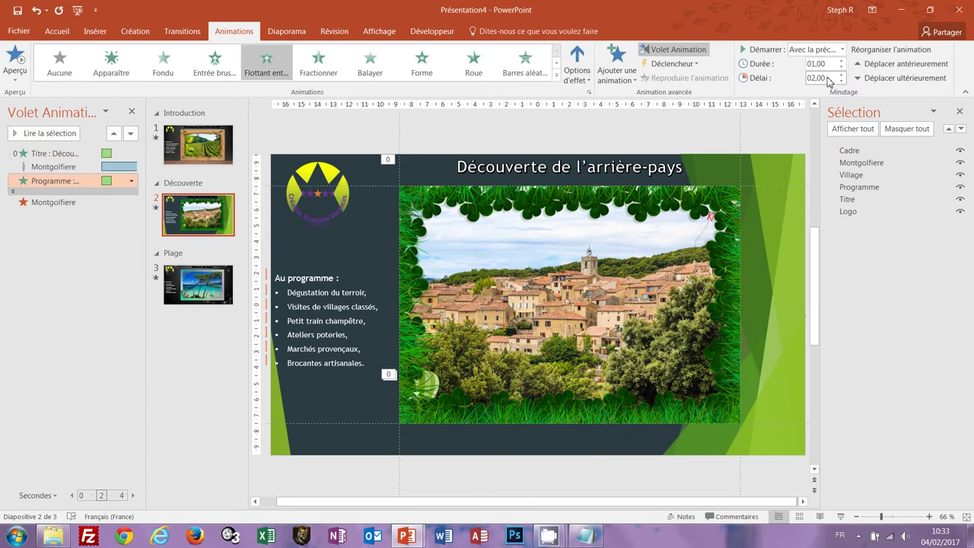
click(60, 181)
click(13, 191)
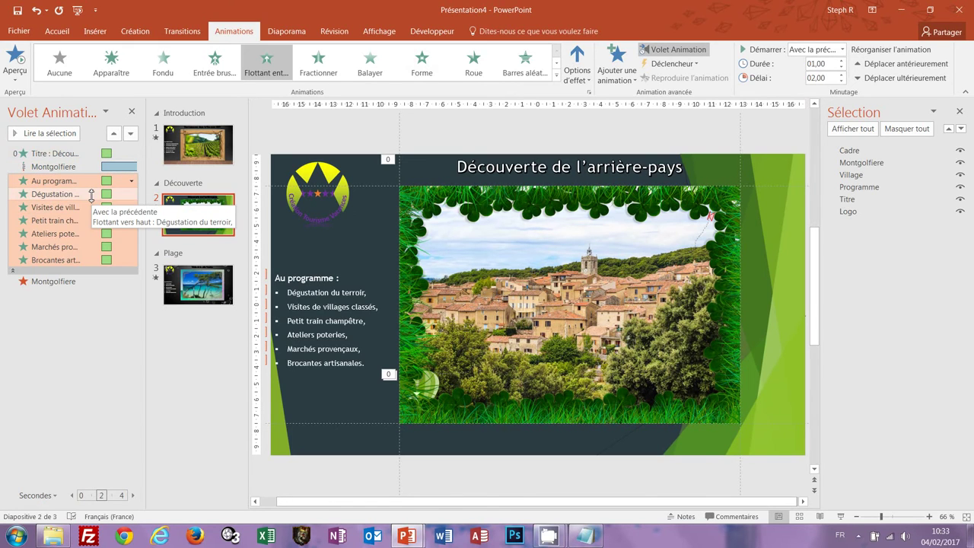
Confirm Dégustation du terroir's delay and give Visites 4-second and Petit train 5-second delays.
click(91, 195)
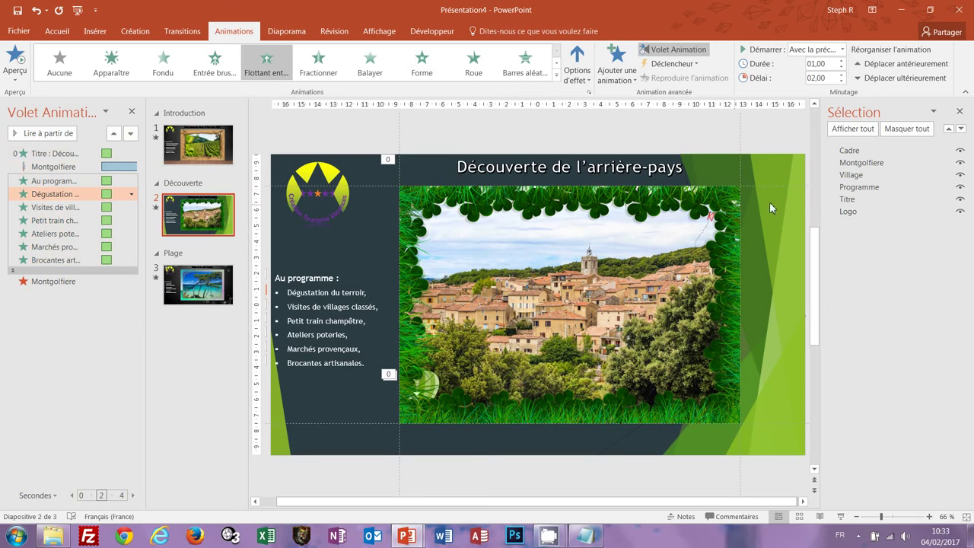
click(834, 78)
key(Return)
click(52, 206)
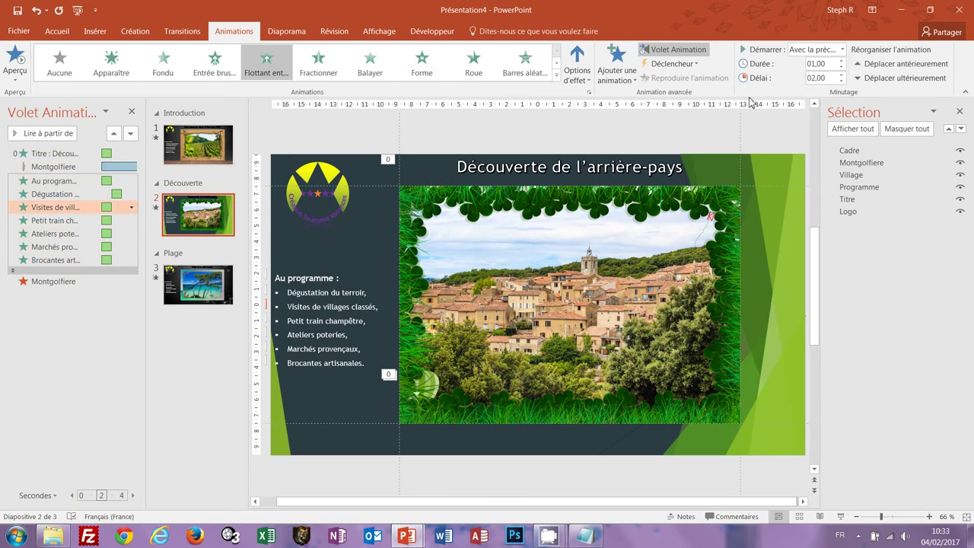
click(814, 78)
text(4)
key(Return)
click(50, 220)
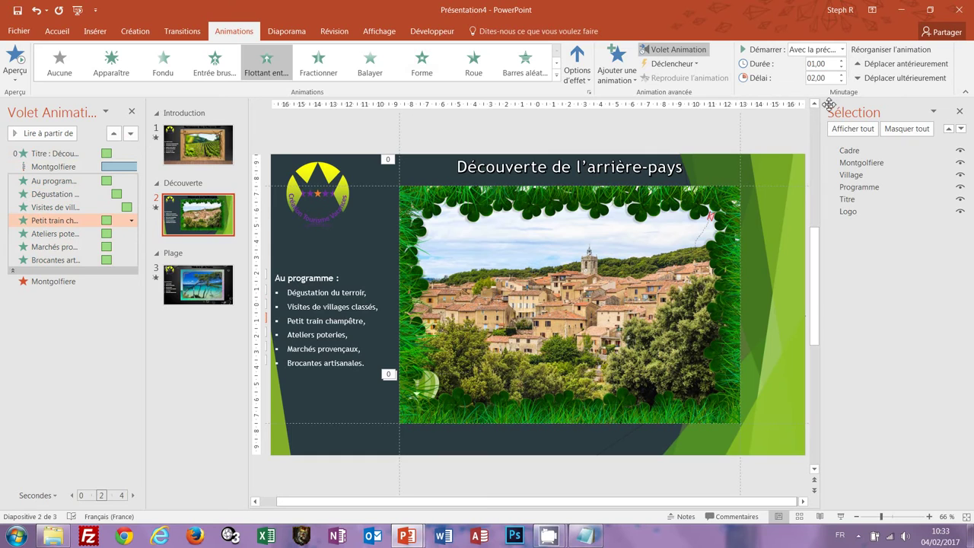
click(821, 80)
text(5)
key(Return)
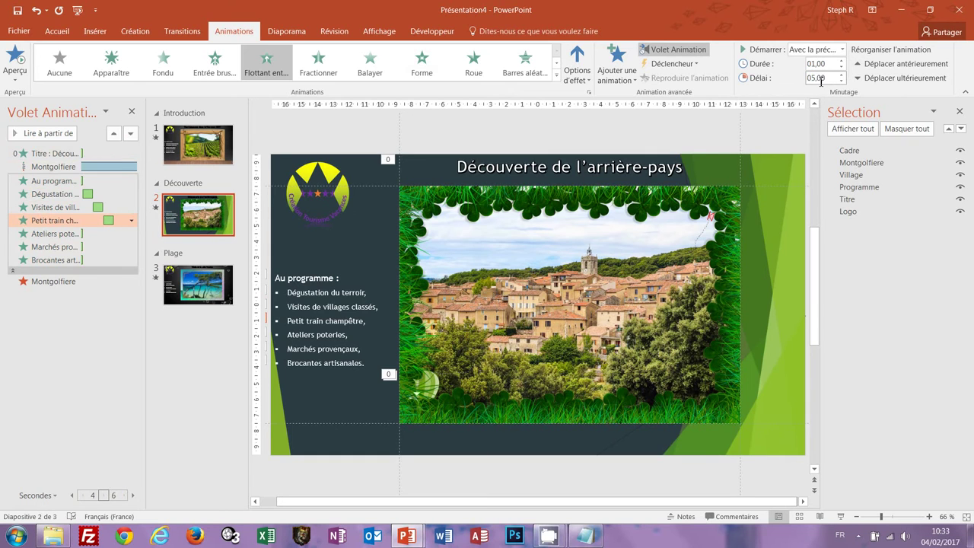
Set 6, 7 and 8-second delays on Ateliers poteries, Marchés provençaux and Brocantes artisanales.
click(56, 234)
click(821, 78)
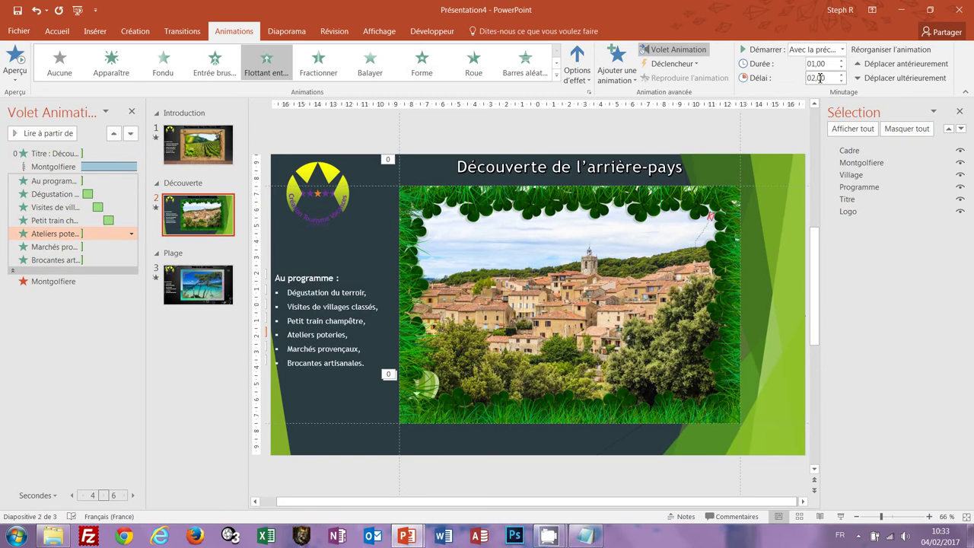
text(6)
key(Return)
click(67, 246)
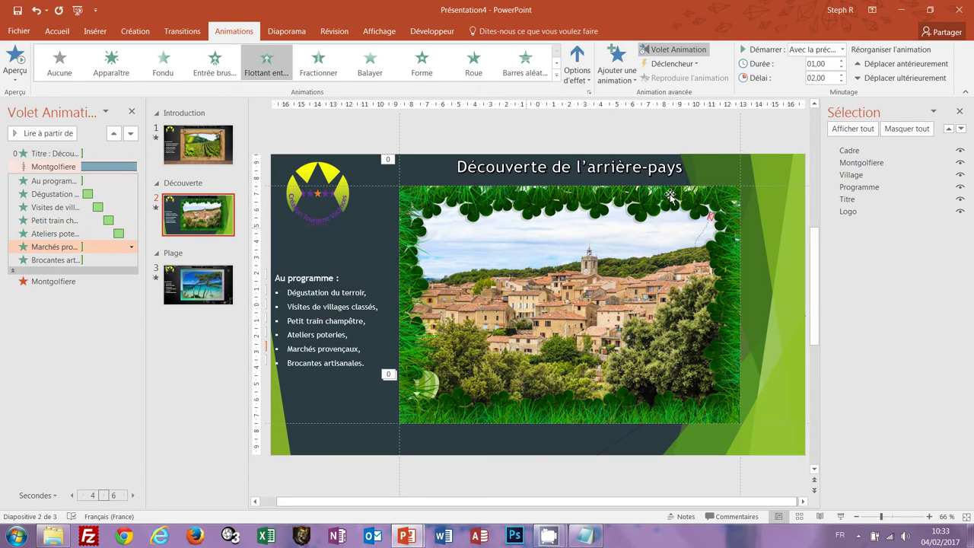
click(818, 77)
text(7)
key(Return)
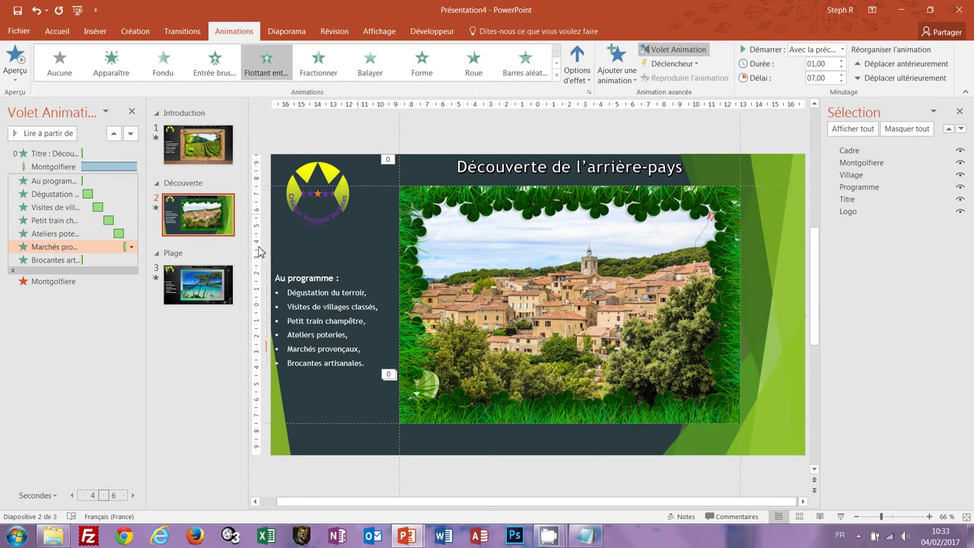
click(43, 260)
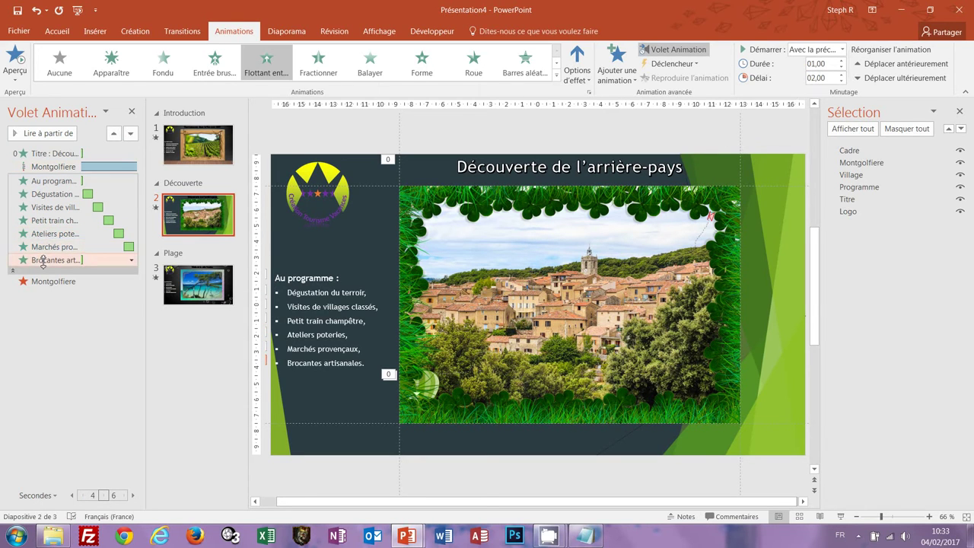
click(831, 77)
text(8)
key(Return)
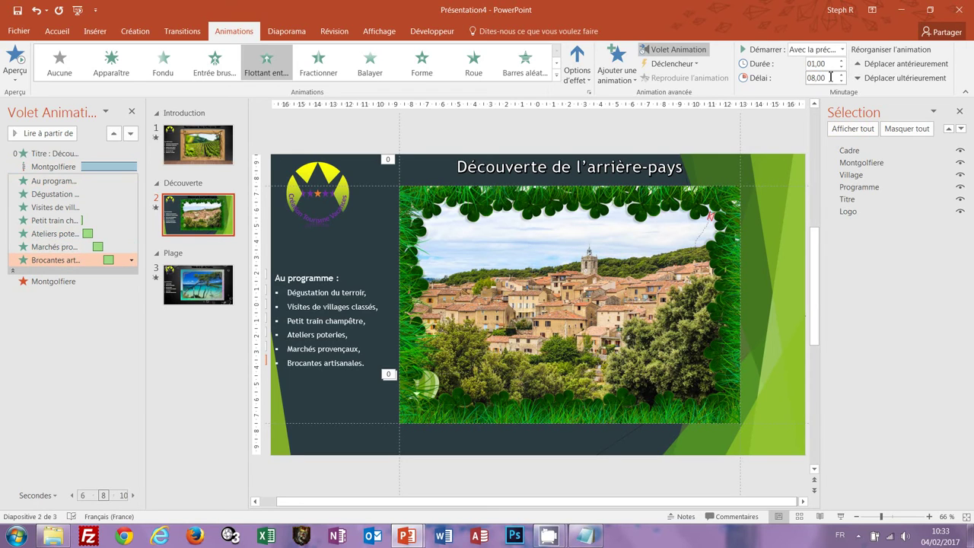
Check the balloon exit animation's timing and preview the slide's animations from the title.
click(42, 282)
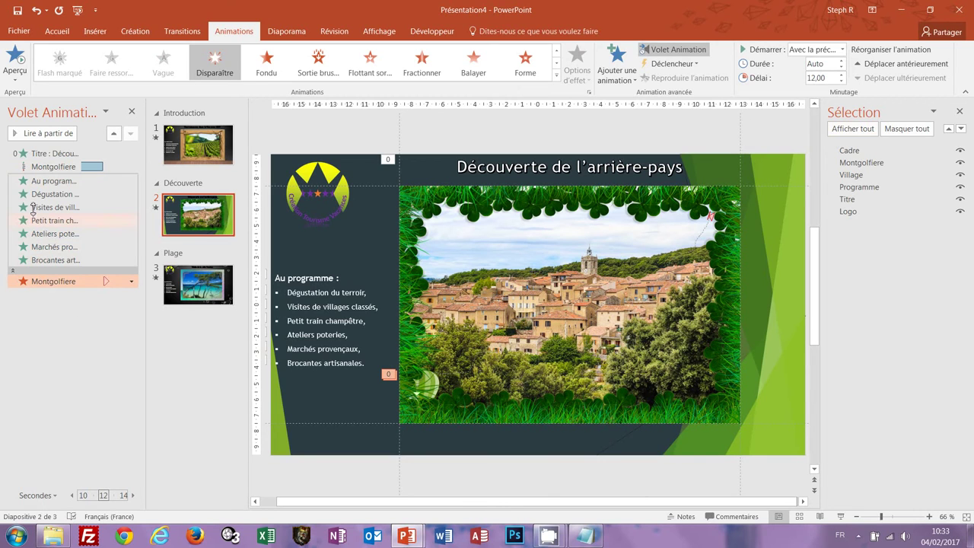
click(44, 155)
click(38, 133)
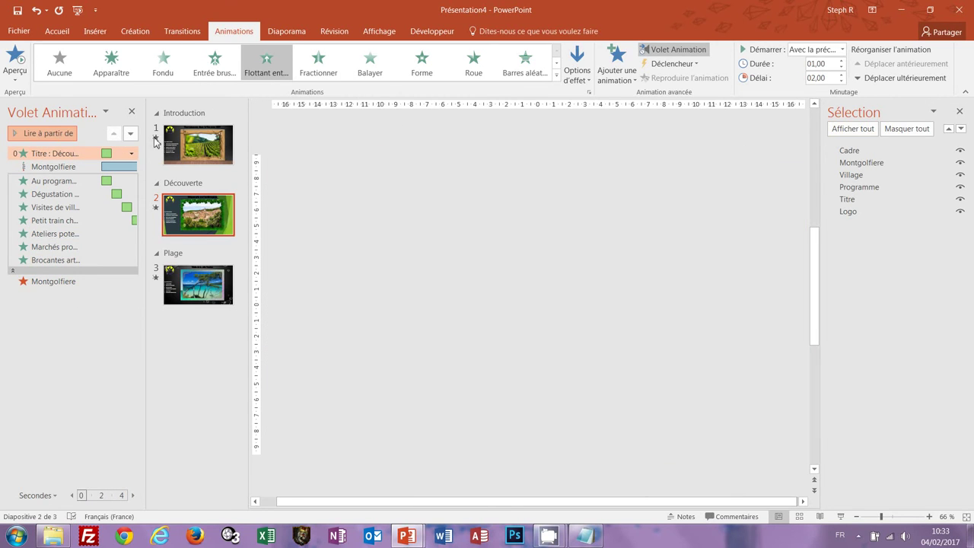
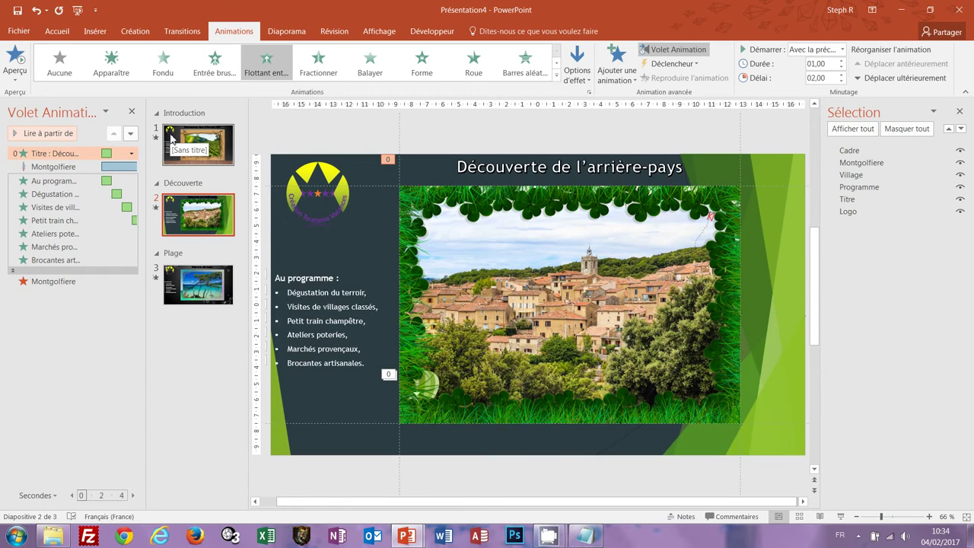
On slide 3, set the Au programme bullet animation to start With Previous.
click(159, 136)
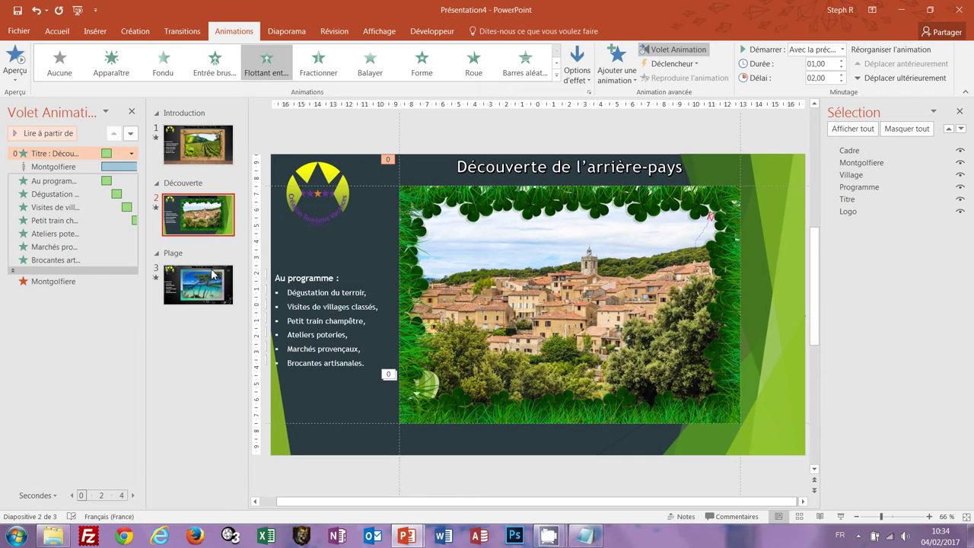
click(212, 297)
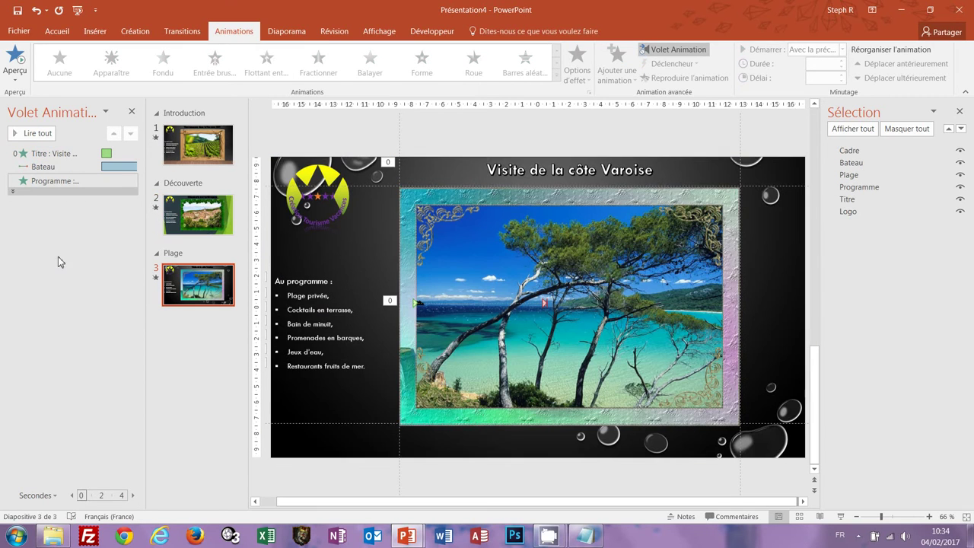
click(12, 191)
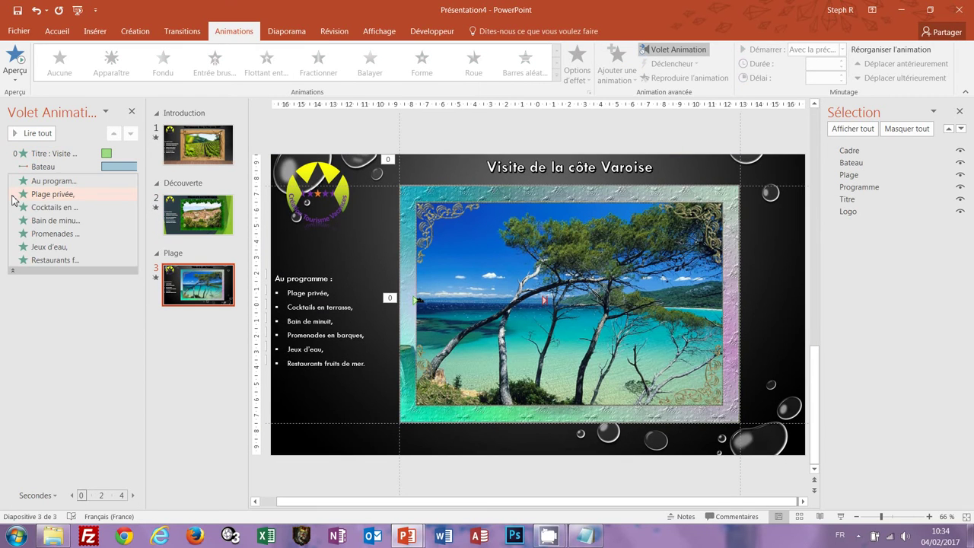
click(61, 181)
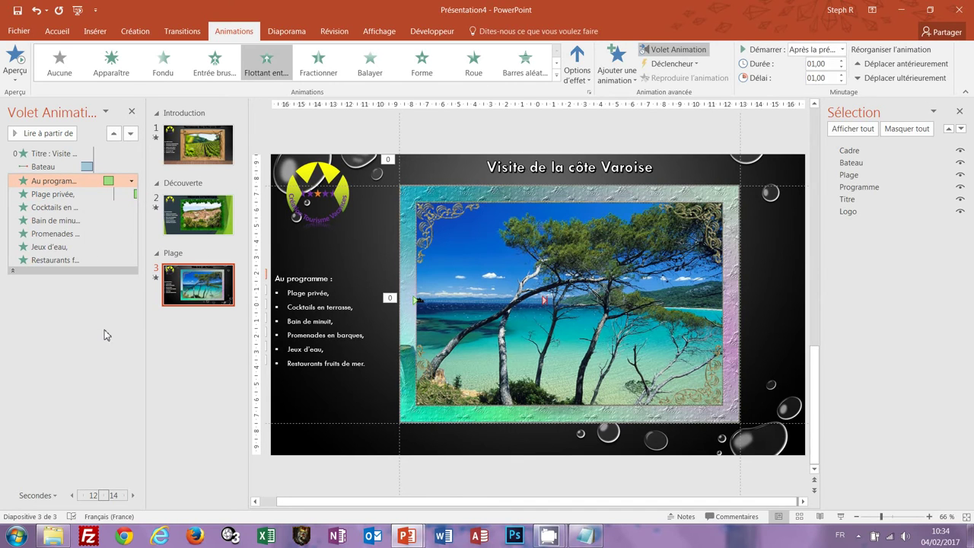
click(842, 49)
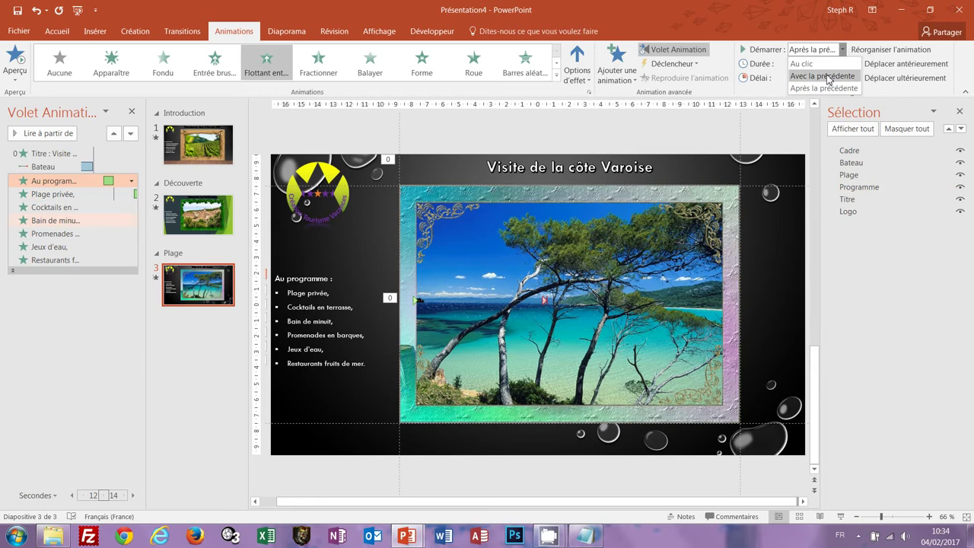
click(825, 76)
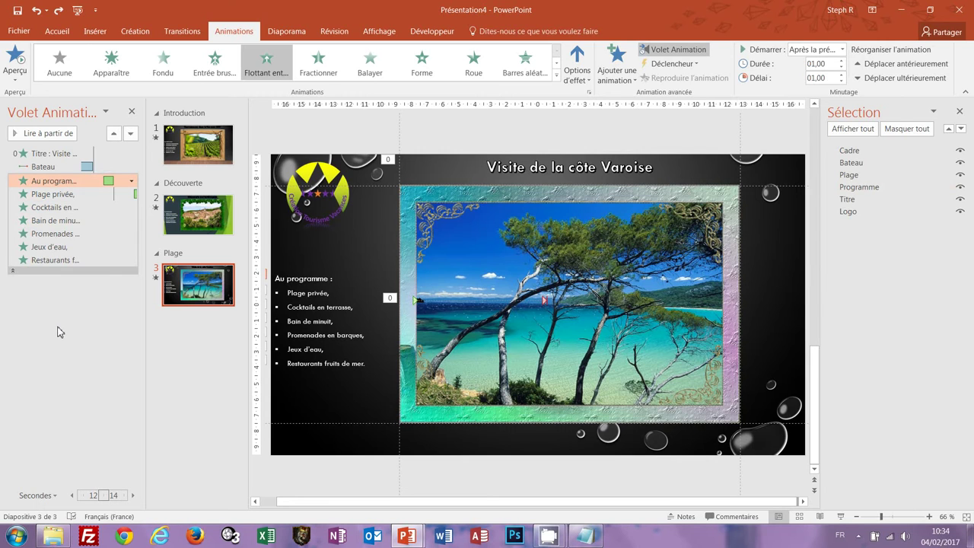
Set the whole Programme animation to start Avec la précédente.
click(11, 272)
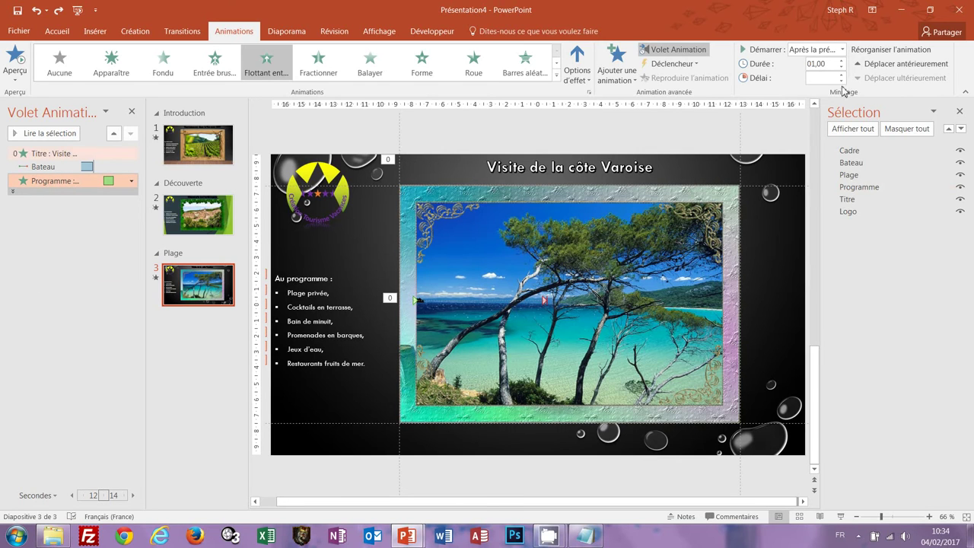
click(843, 50)
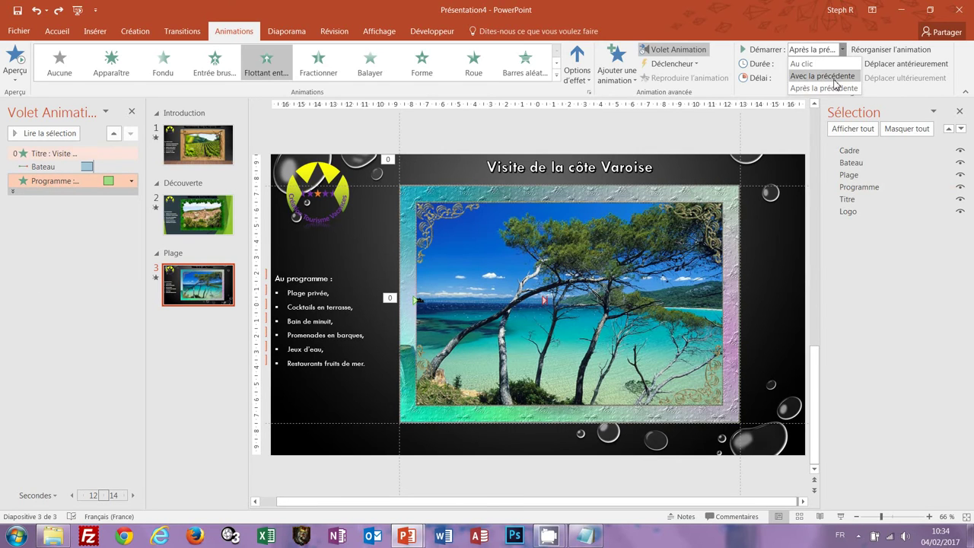
click(822, 76)
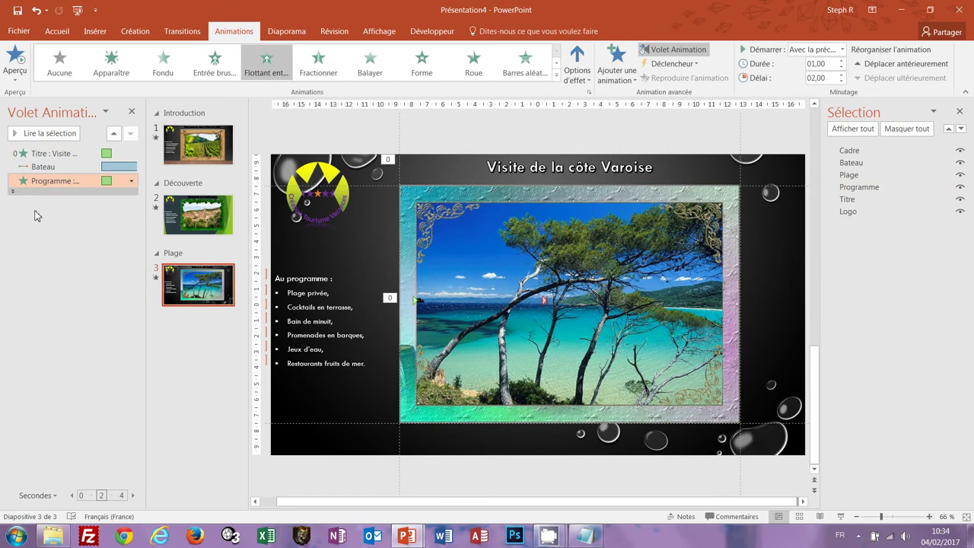
Give Plage privée, Cocktails en terrasse and Bain de minuit delays of 3, 4 and 5 seconds.
click(12, 194)
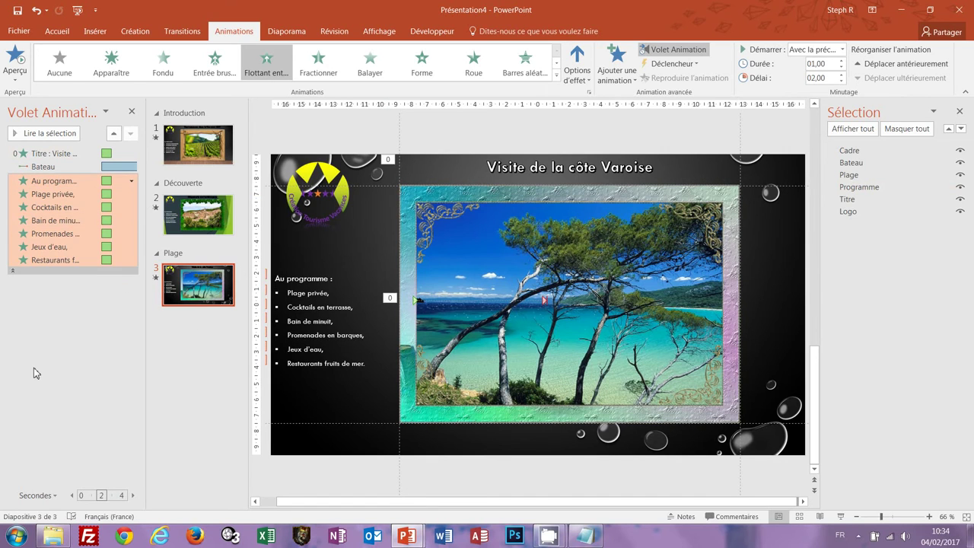
click(64, 194)
click(826, 78)
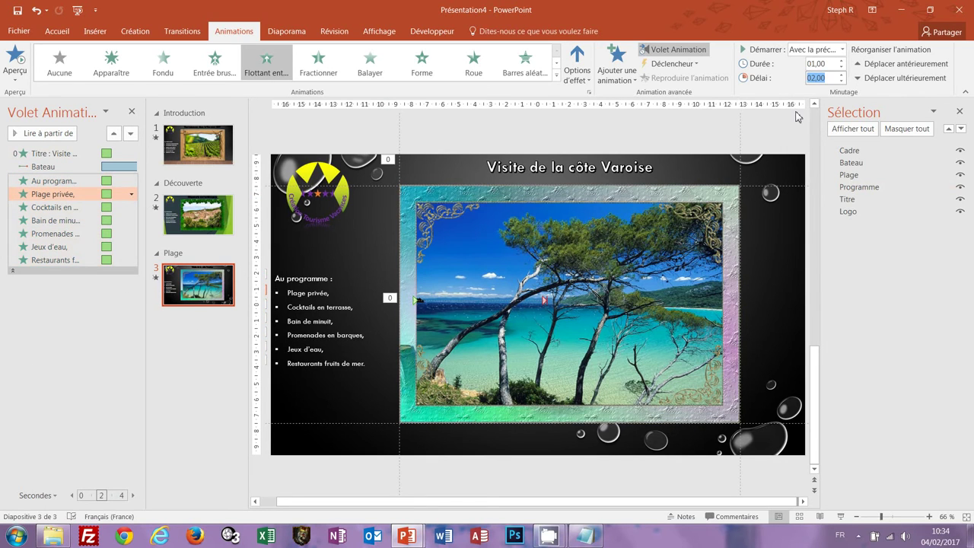
text(03)
key(Return)
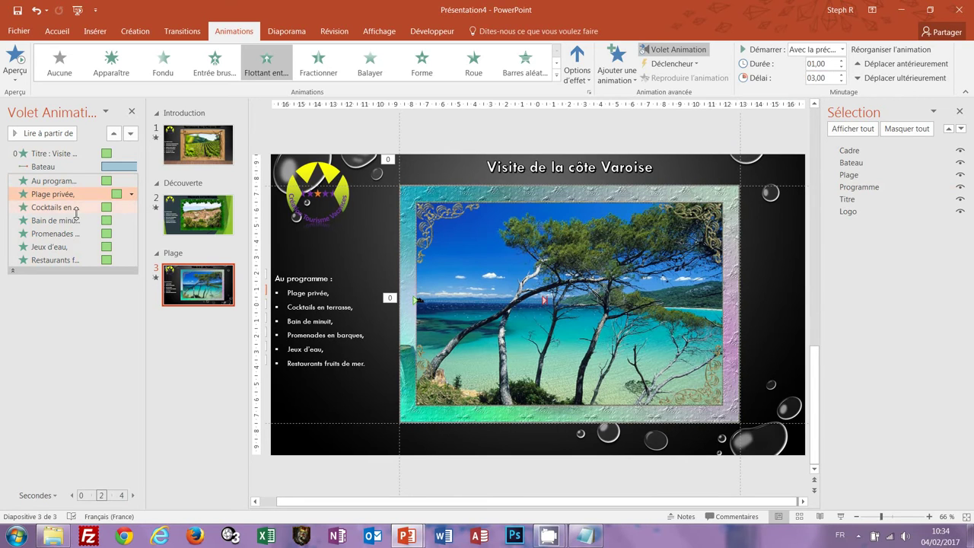
click(80, 207)
click(818, 78)
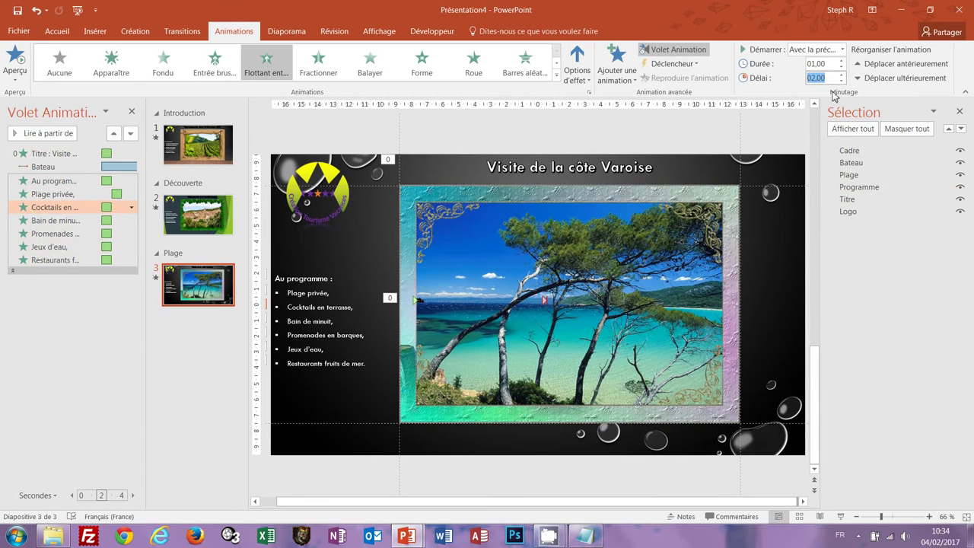
text(4)
key(Return)
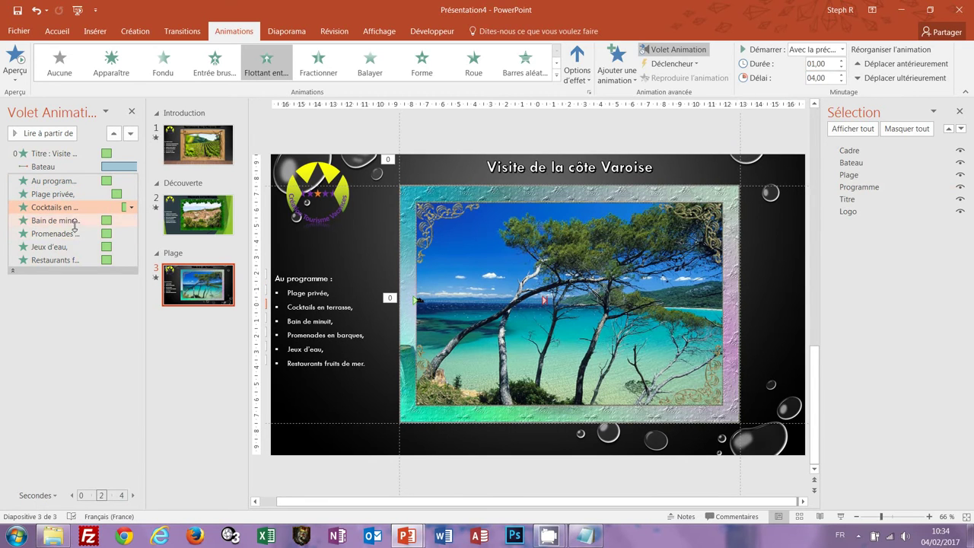
click(74, 220)
click(827, 79)
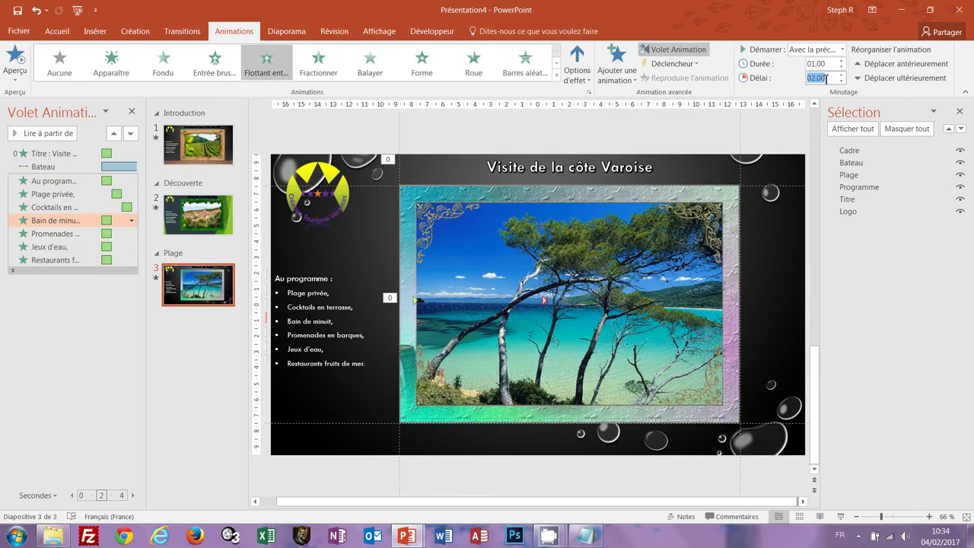
text(5)
key(Return)
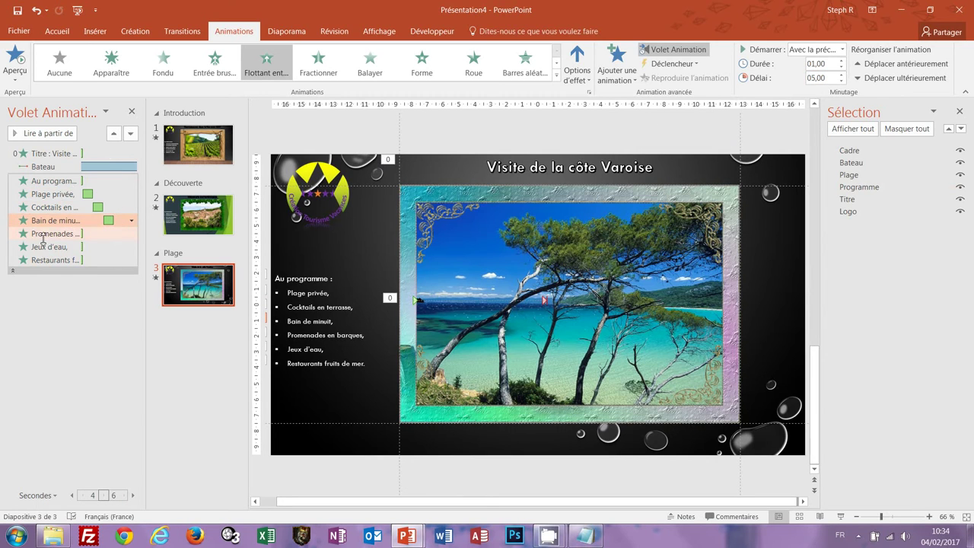
Give Promenades, Jeux d'eau and Restaurants fruits de mer delays of 6, 7 and 8 seconds.
click(44, 237)
click(815, 78)
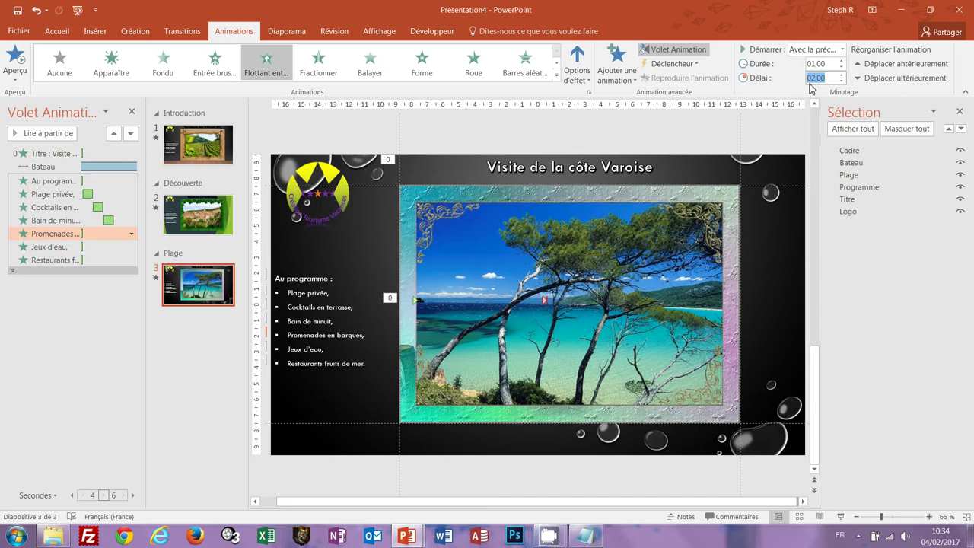
text(6)
key(Return)
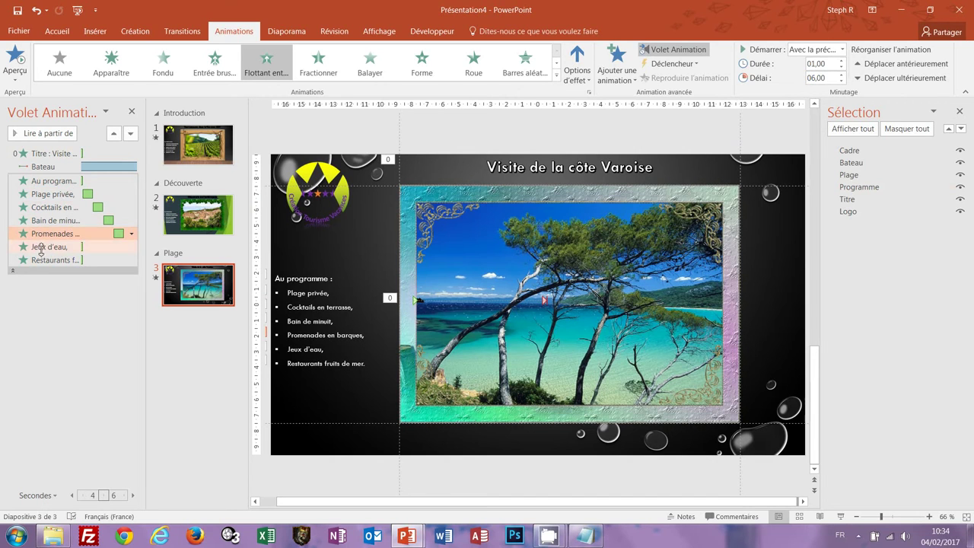
click(41, 248)
click(830, 79)
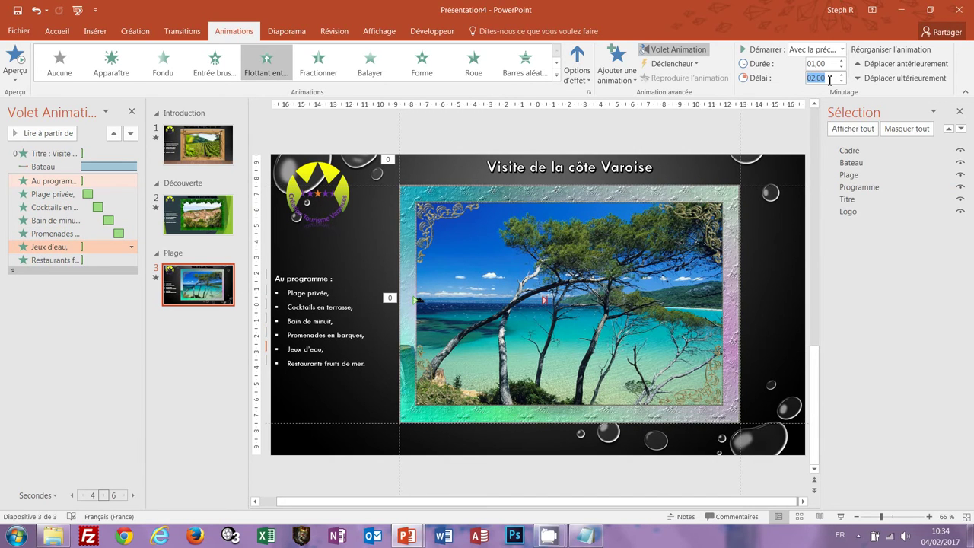
text(7)
key(Return)
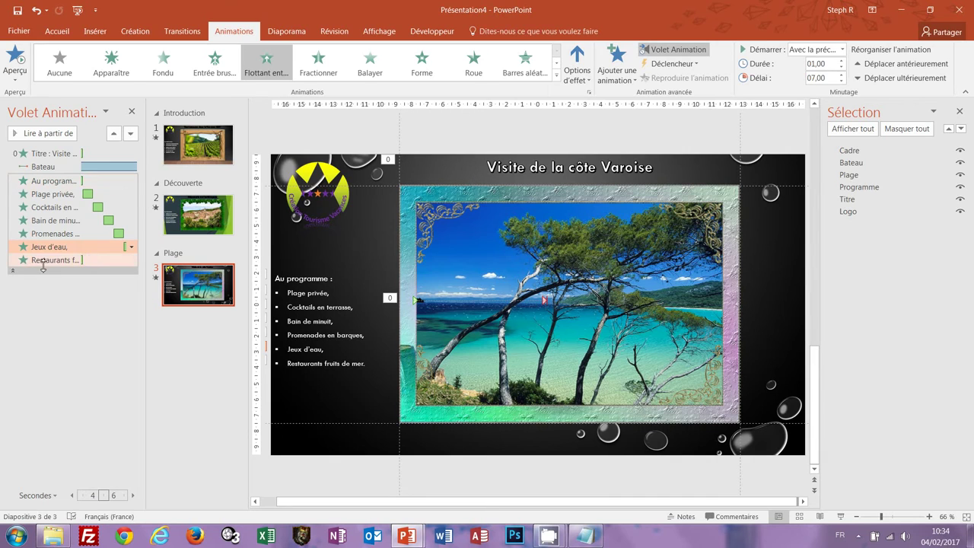
click(43, 261)
click(832, 79)
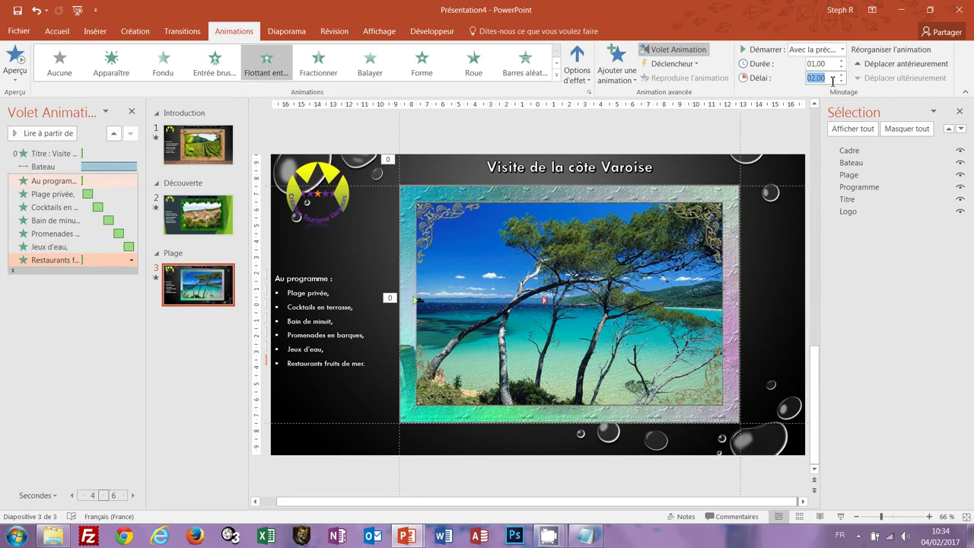
text(8)
key(Return)
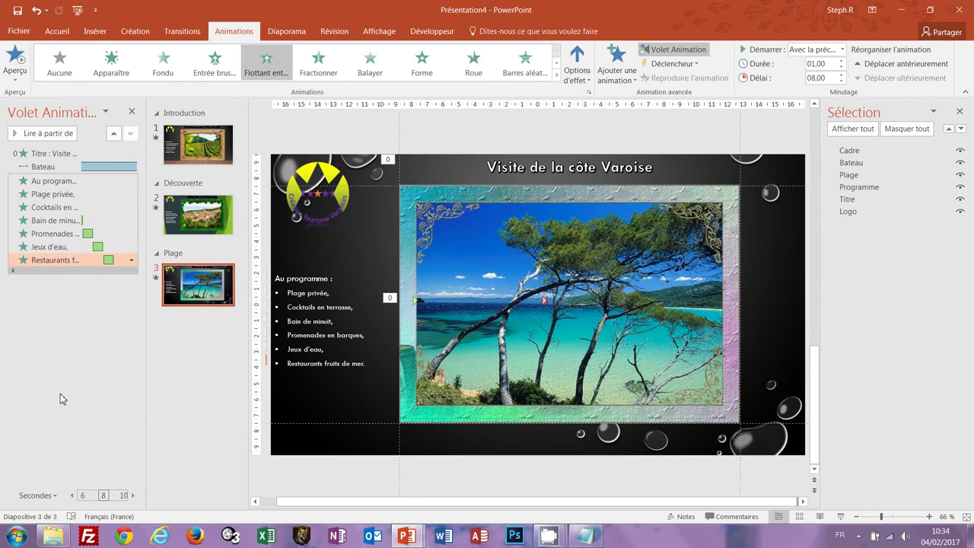
click(60, 394)
click(52, 153)
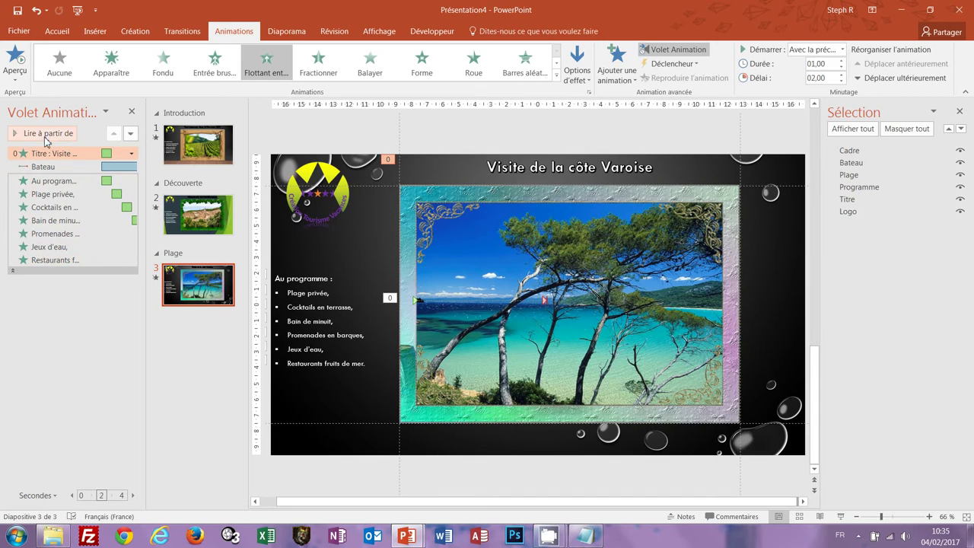
click(47, 134)
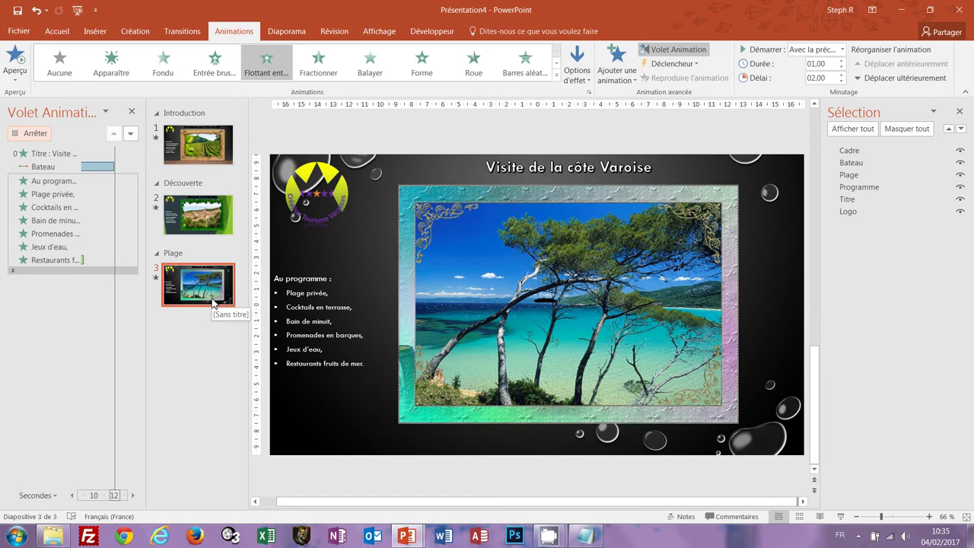
click(173, 440)
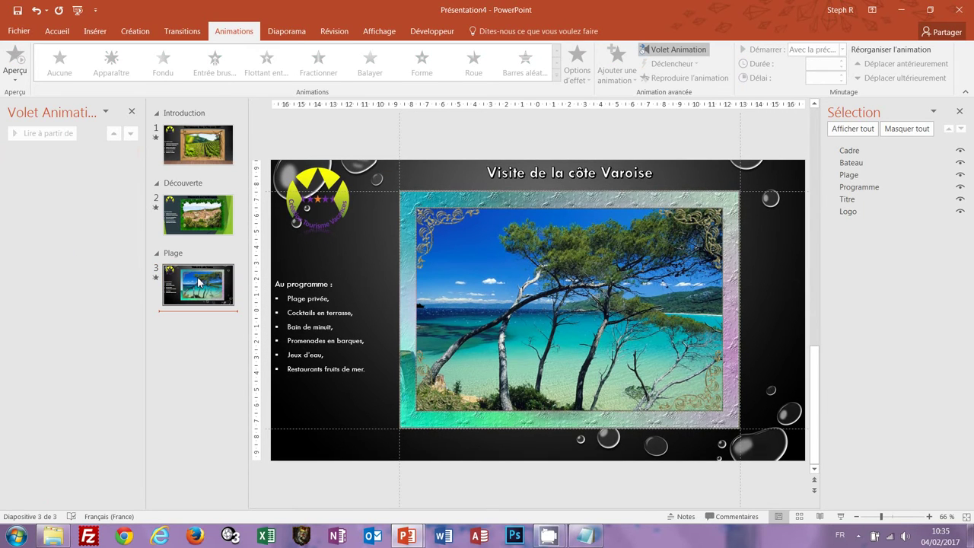
click(199, 282)
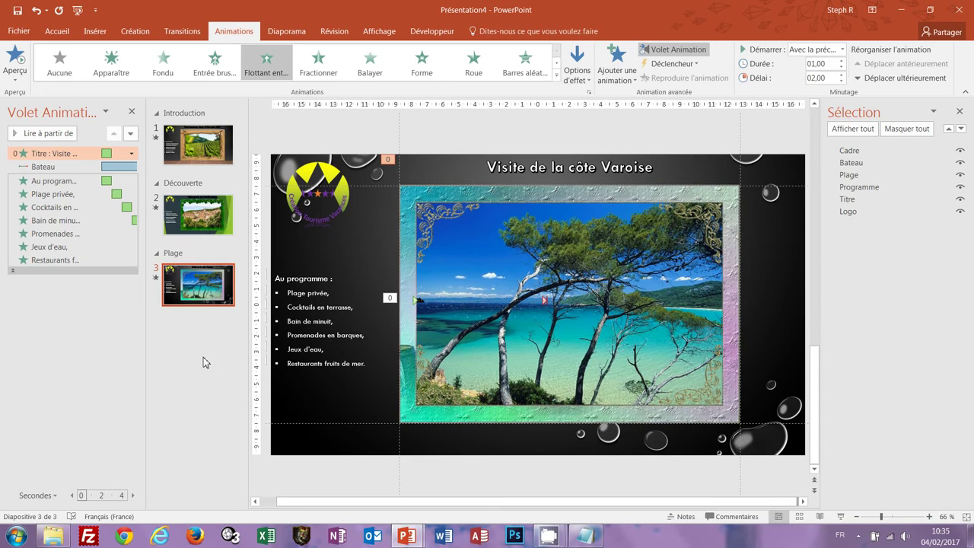
Copy the beach slide and paste it below as slide 4.
right_click(204, 298)
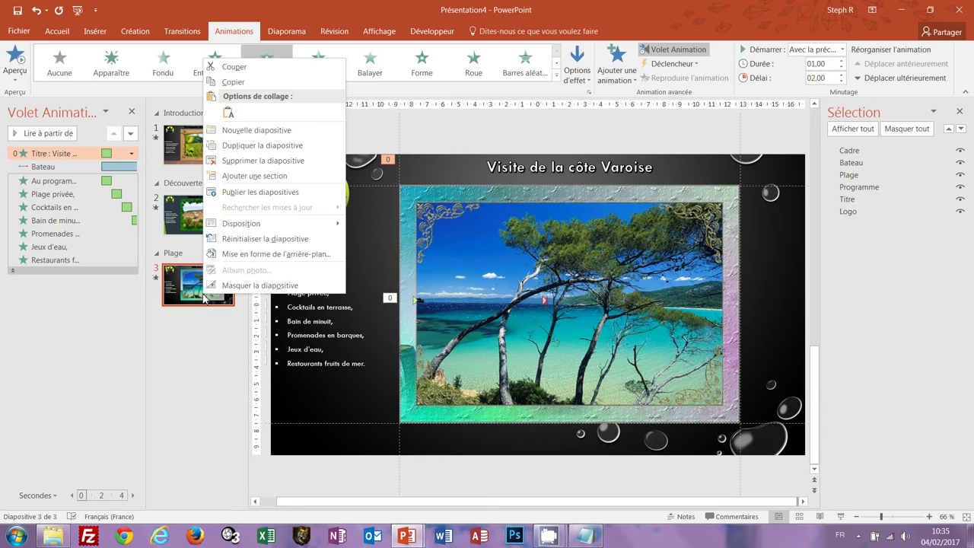
click(242, 83)
right_click(203, 407)
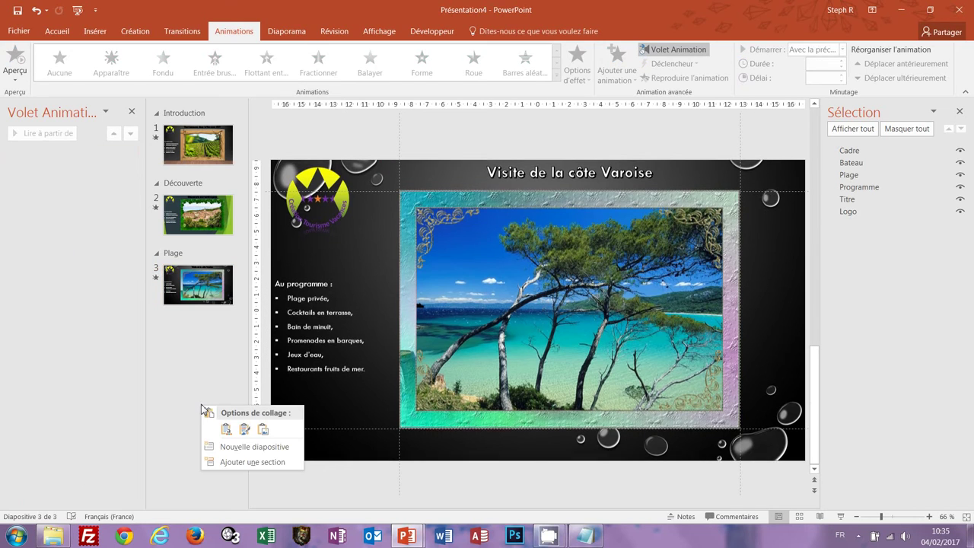
click(225, 429)
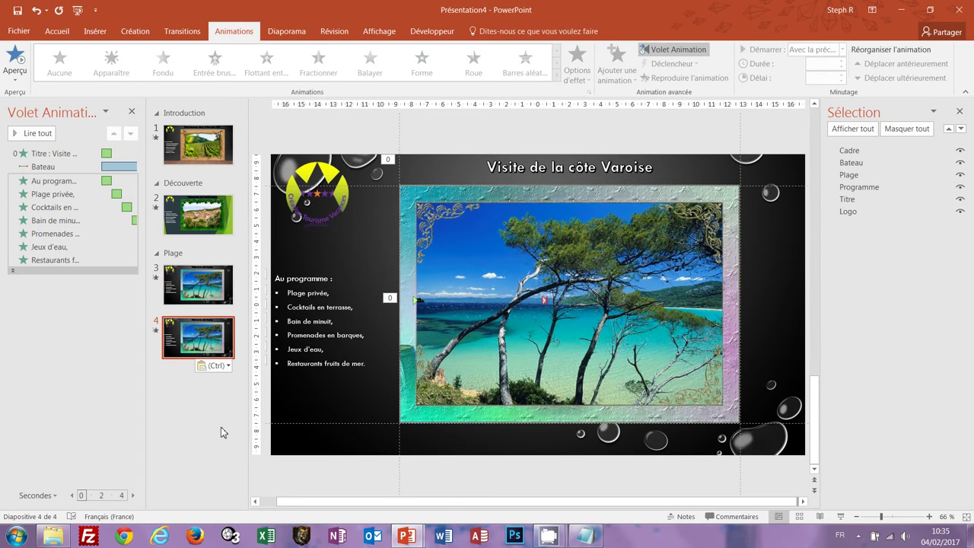
Add a new untitled section starting at slide 4.
click(58, 33)
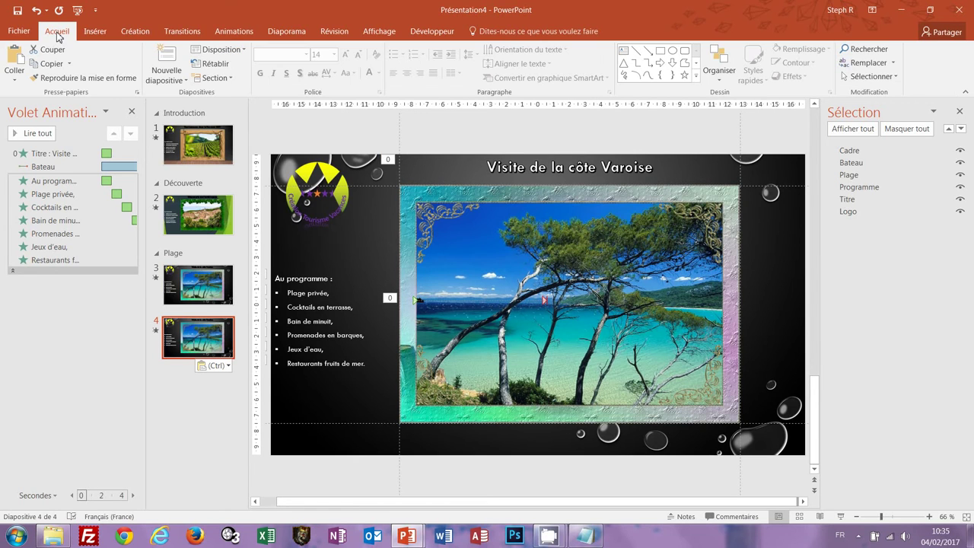
click(229, 78)
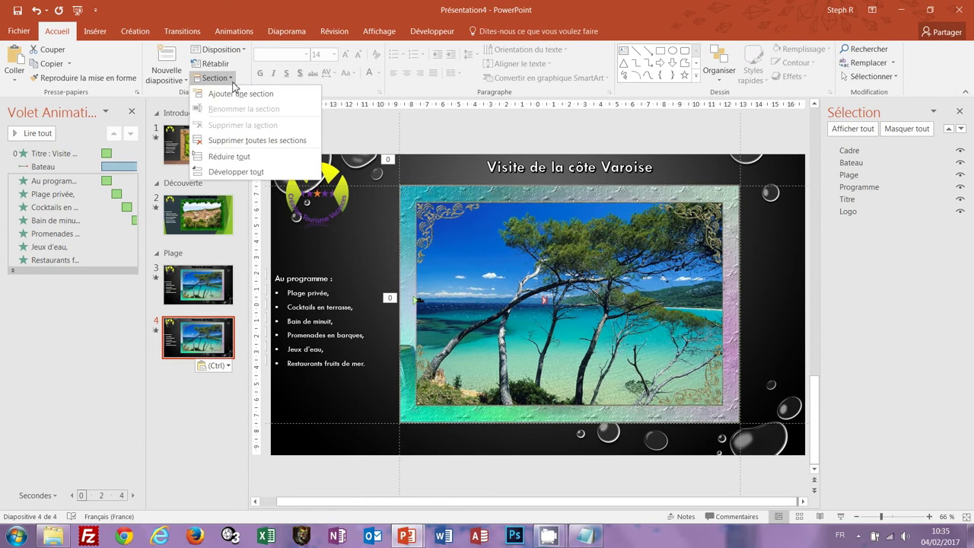
click(235, 95)
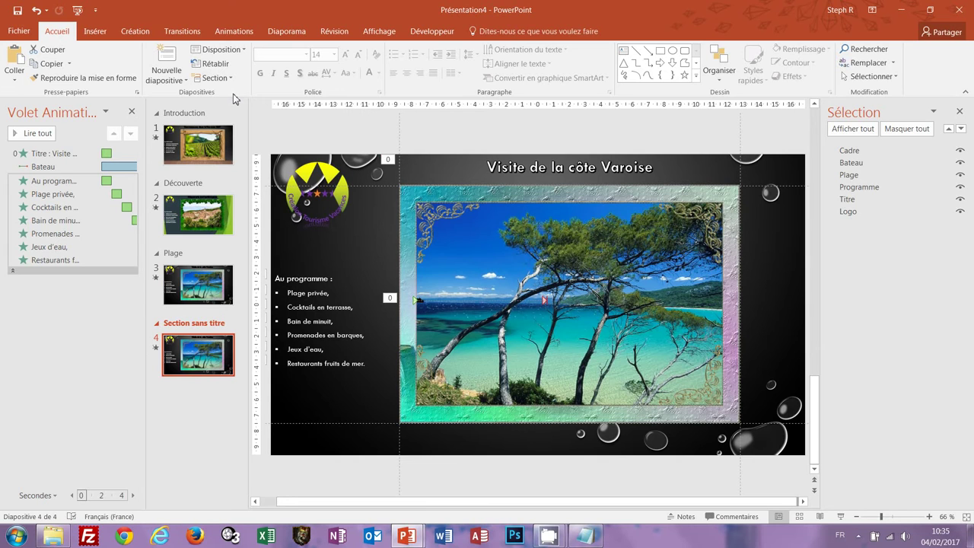
Apply the Grand événement theme to slide 4 and choose its blue variant.
click(135, 34)
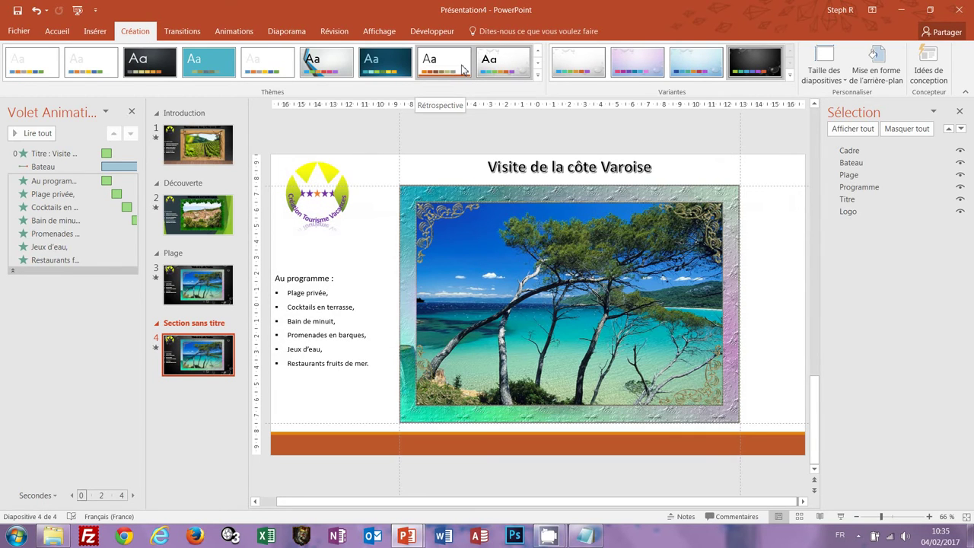
click(538, 53)
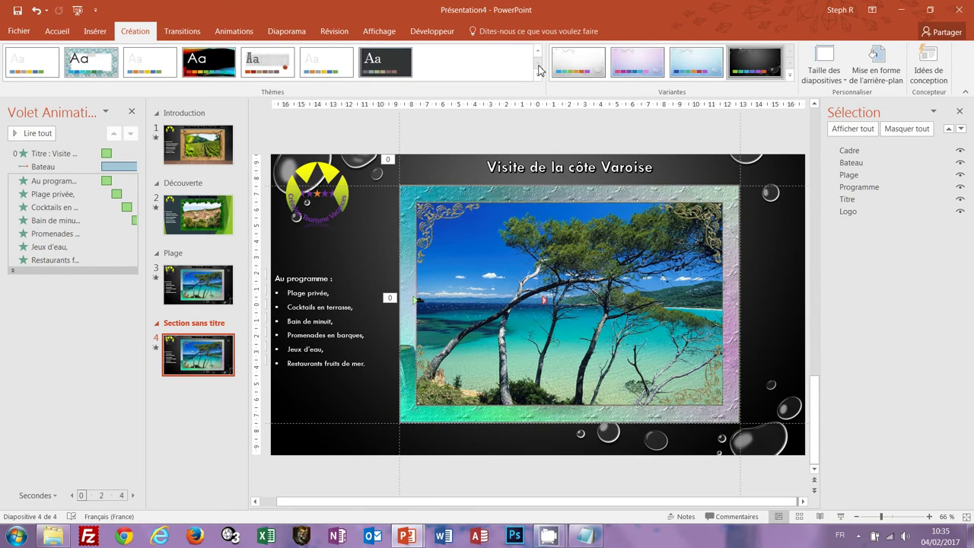
click(537, 53)
click(538, 53)
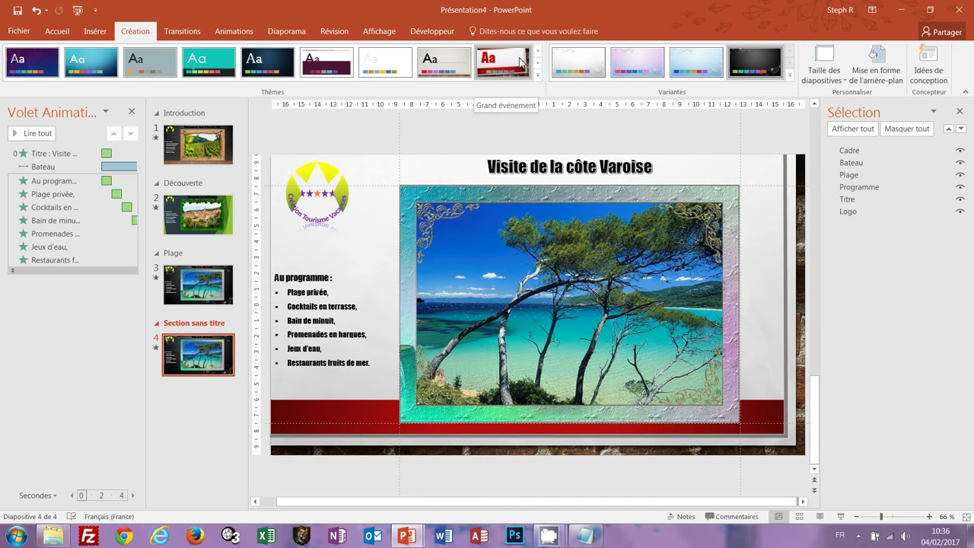
click(520, 63)
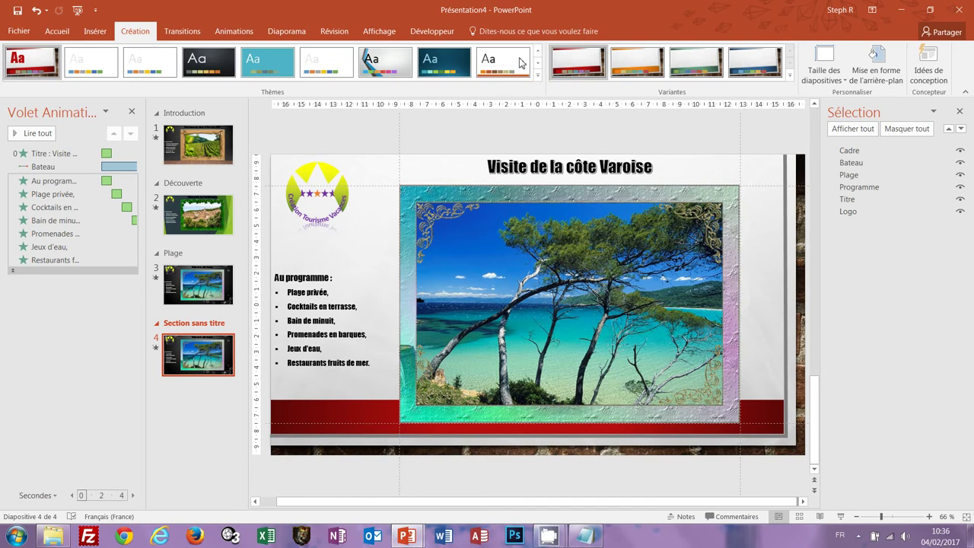
click(755, 69)
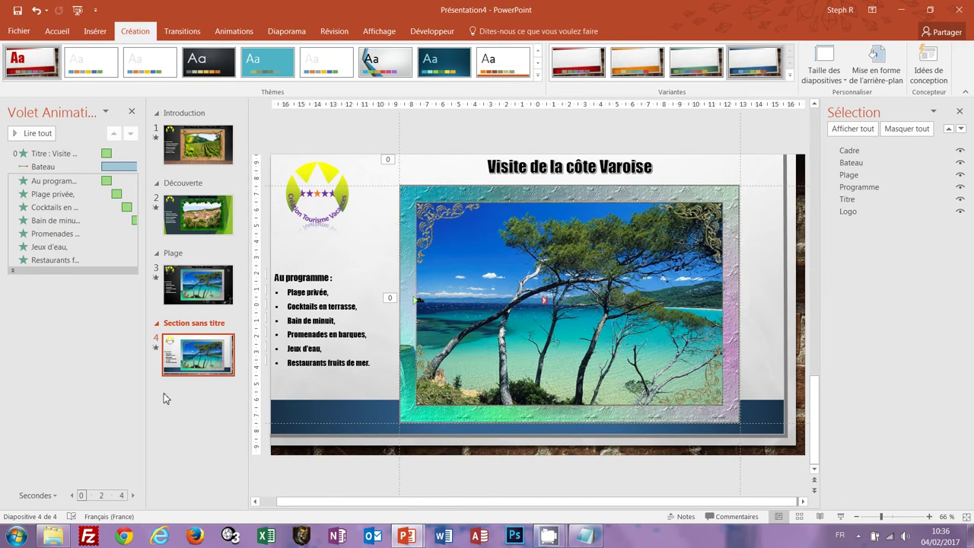
Rename 'Section sans titre' to Hotel, then select the Cadre and Bateau pictures.
right_click(190, 329)
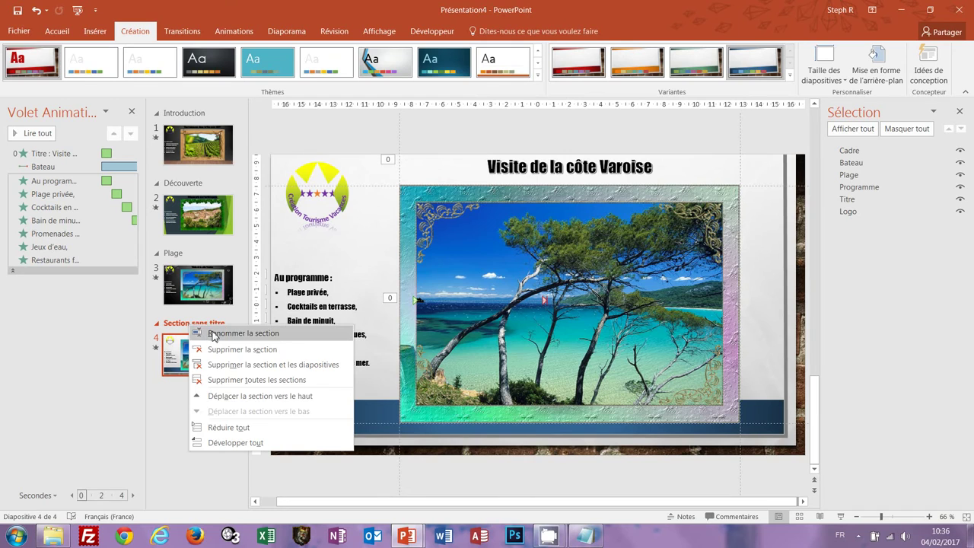
click(214, 336)
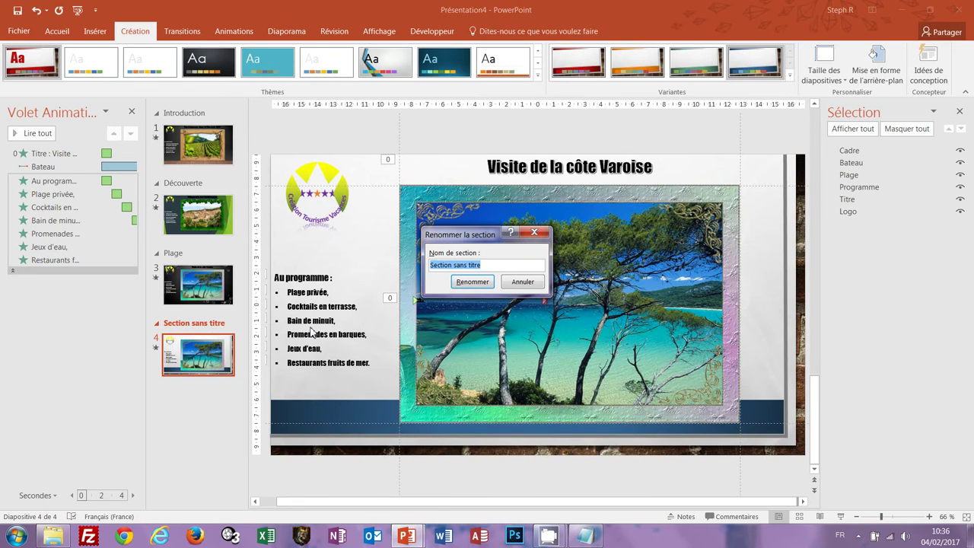
text(Hotel)
key(Return)
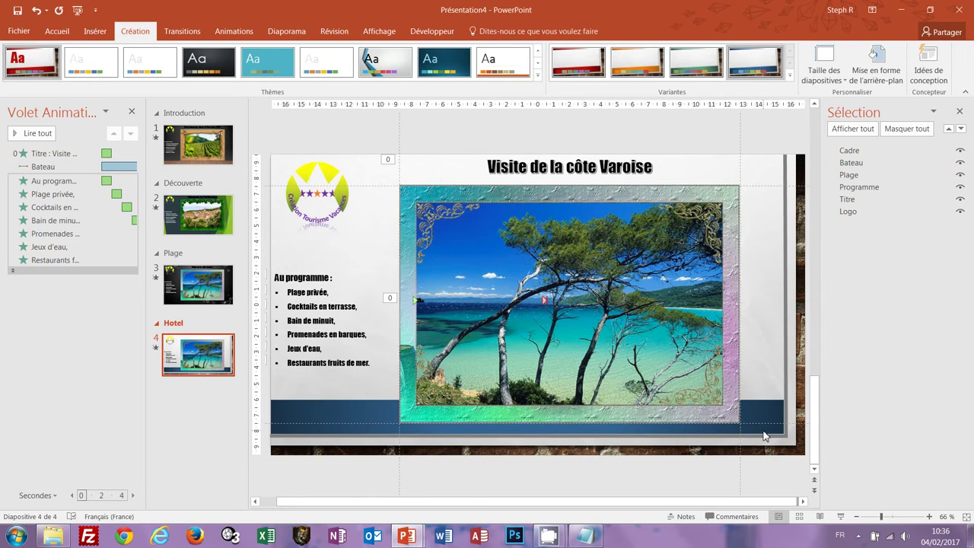
click(853, 151)
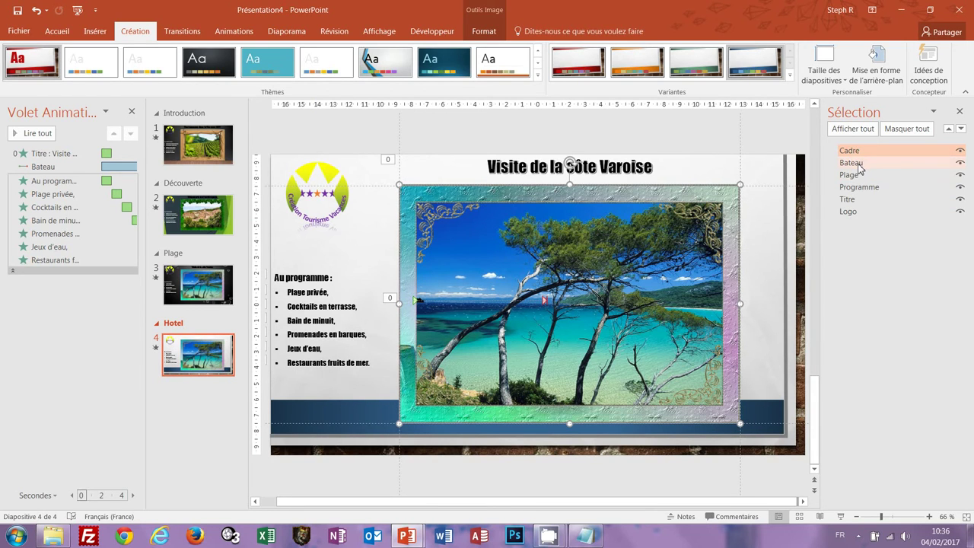
ctrl+click(858, 165)
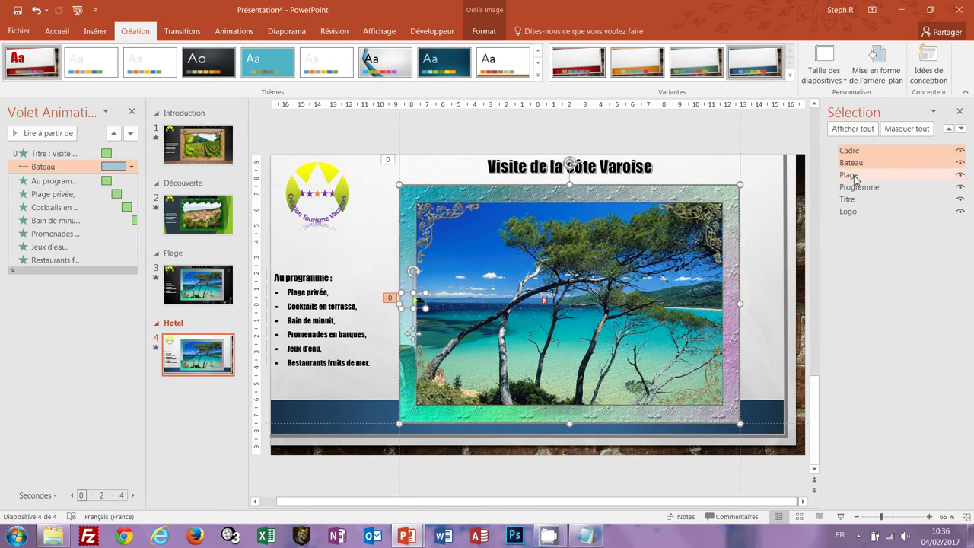
Delete the Cadre, Bateau and Plage pictures from slide 4.
ctrl+click(855, 176)
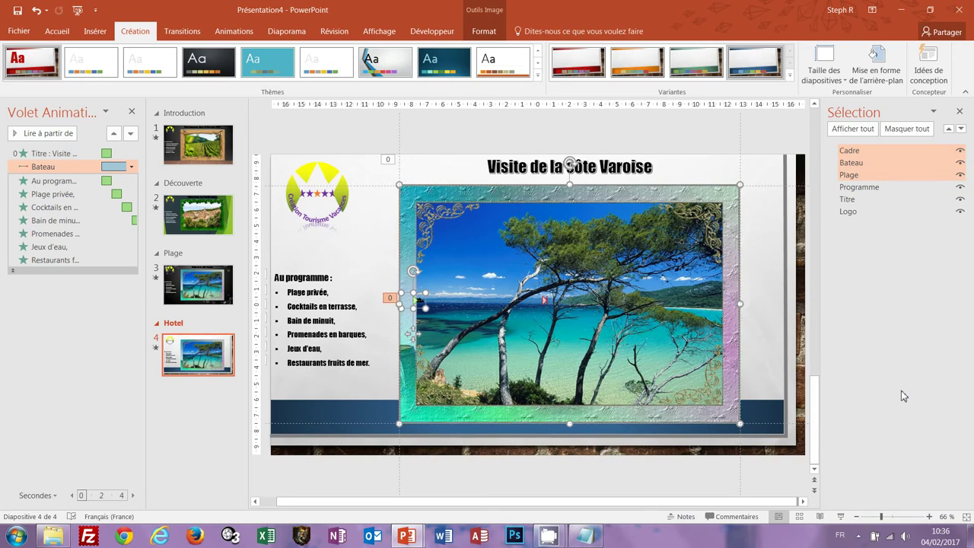
key(Delete)
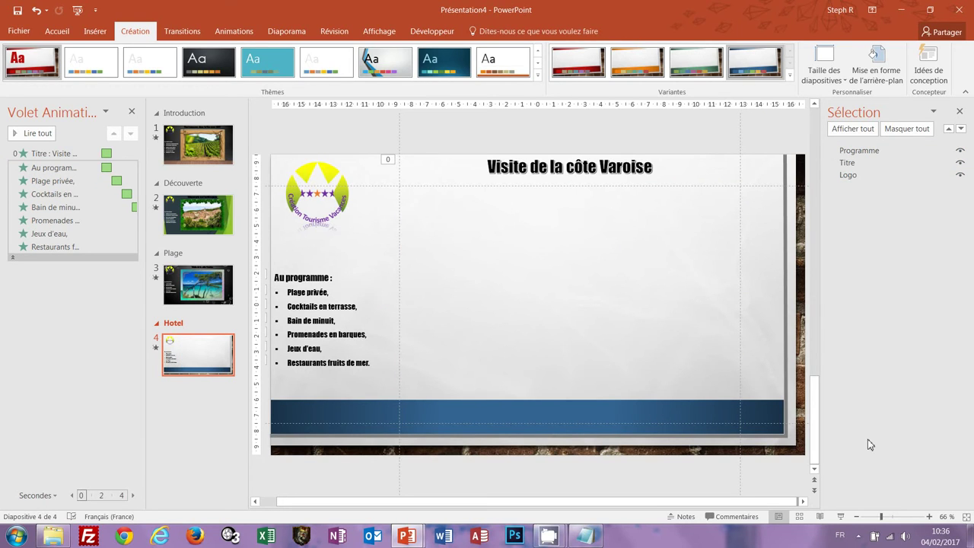
click(95, 31)
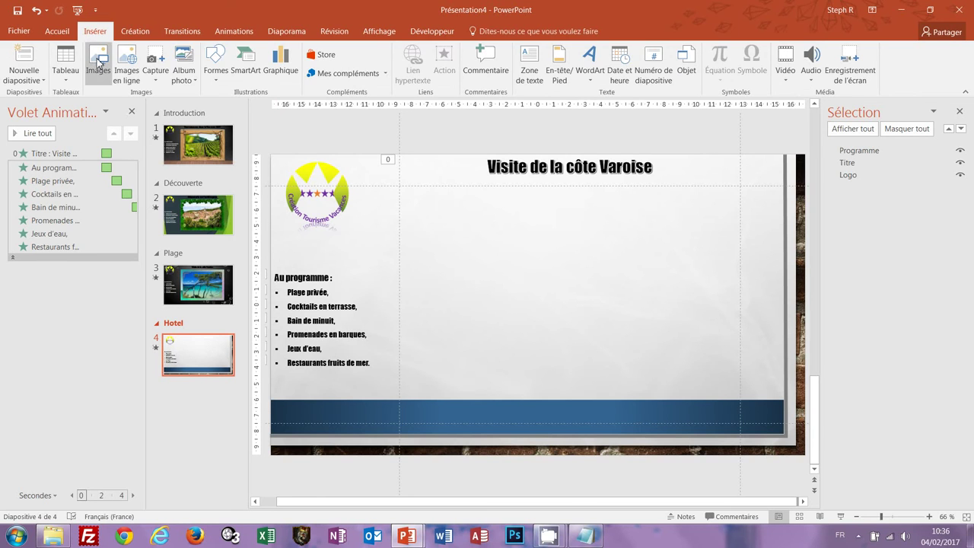
Insert detente-var.jpg and cadre_rouge.gif together onto slide 4.
click(97, 62)
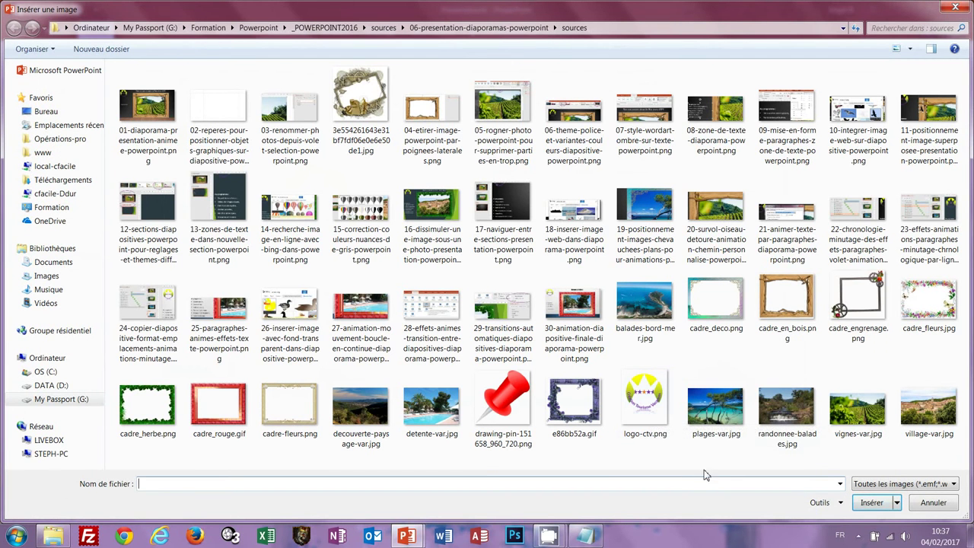
mouse_move(746, 438)
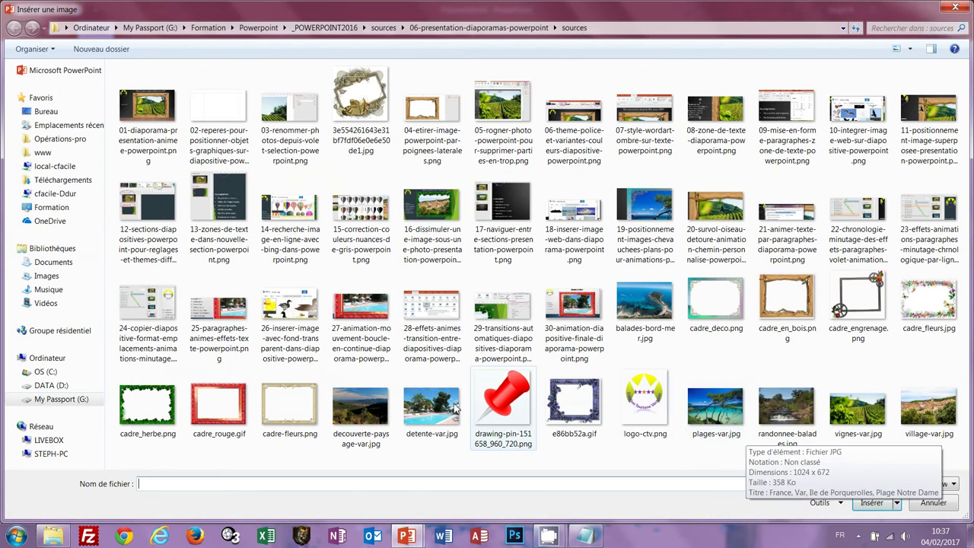
click(421, 409)
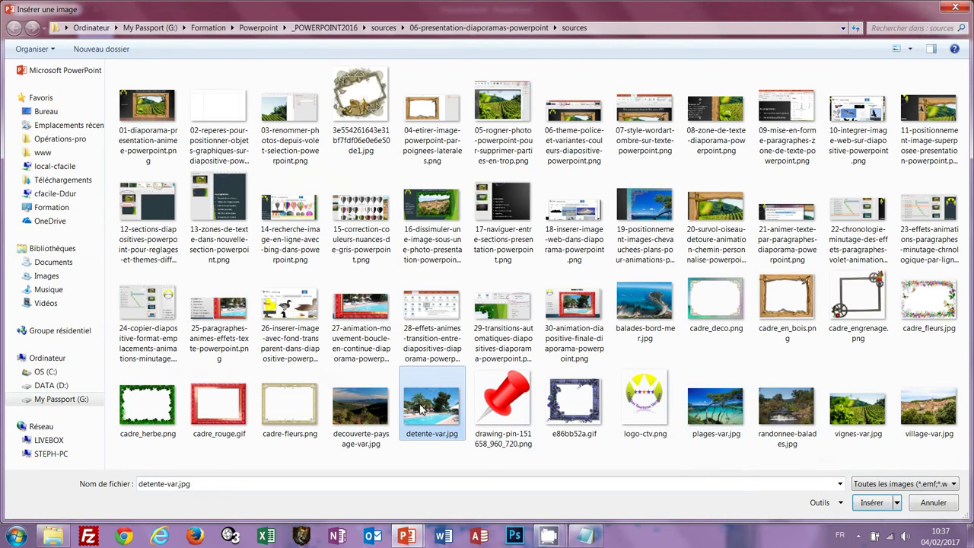
ctrl+click(220, 415)
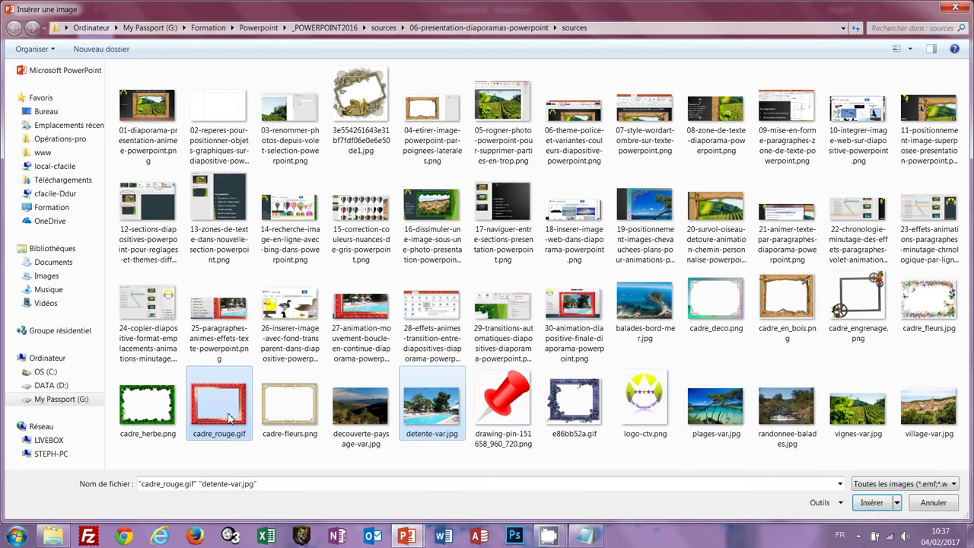
click(871, 502)
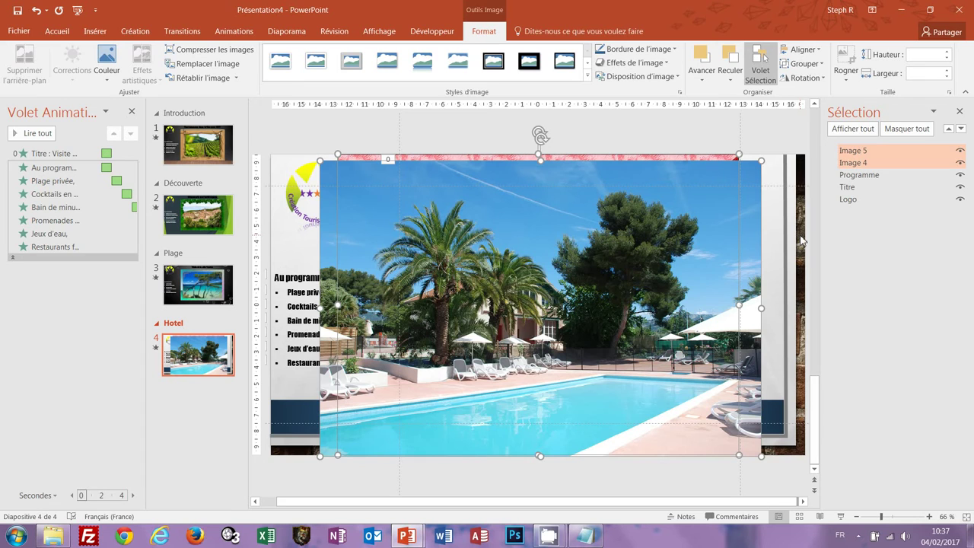
Rename the pool photo Image 5 to Piscine and hide it.
click(670, 129)
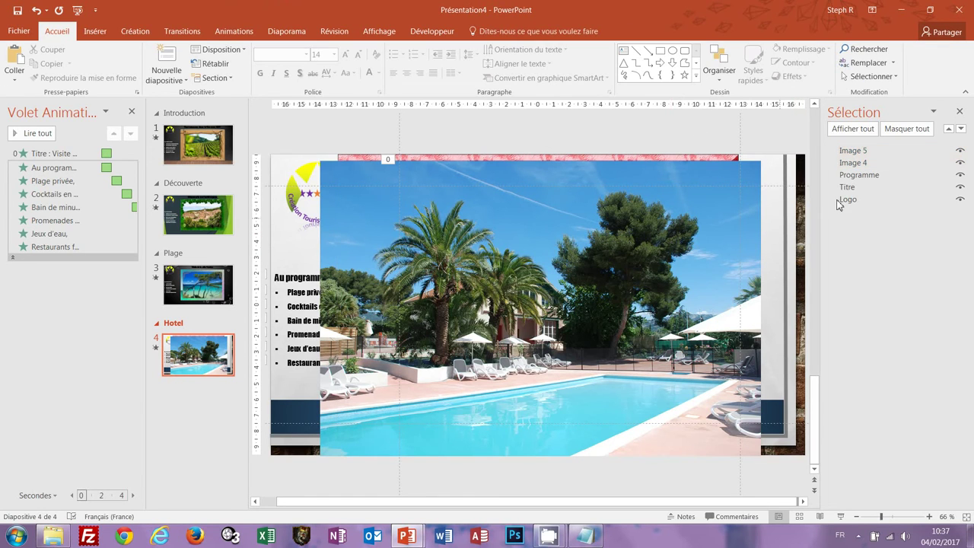
click(865, 151)
click(878, 151)
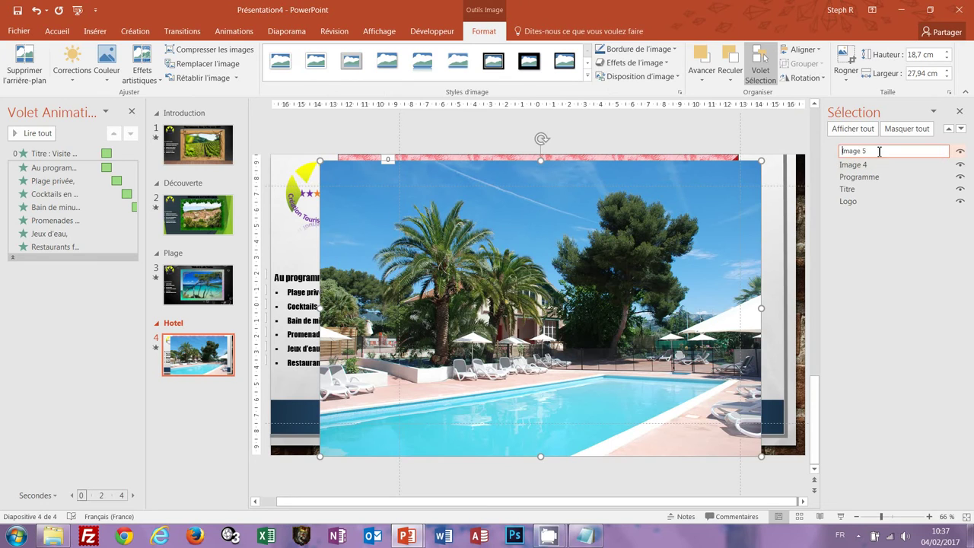
drag(880, 152, 836, 150)
text(Piscine)
key(Return)
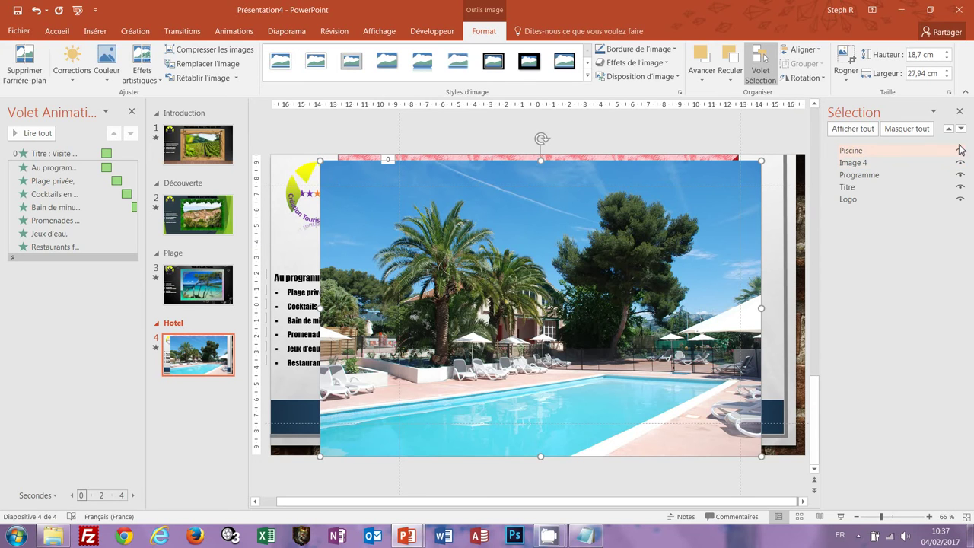
click(960, 151)
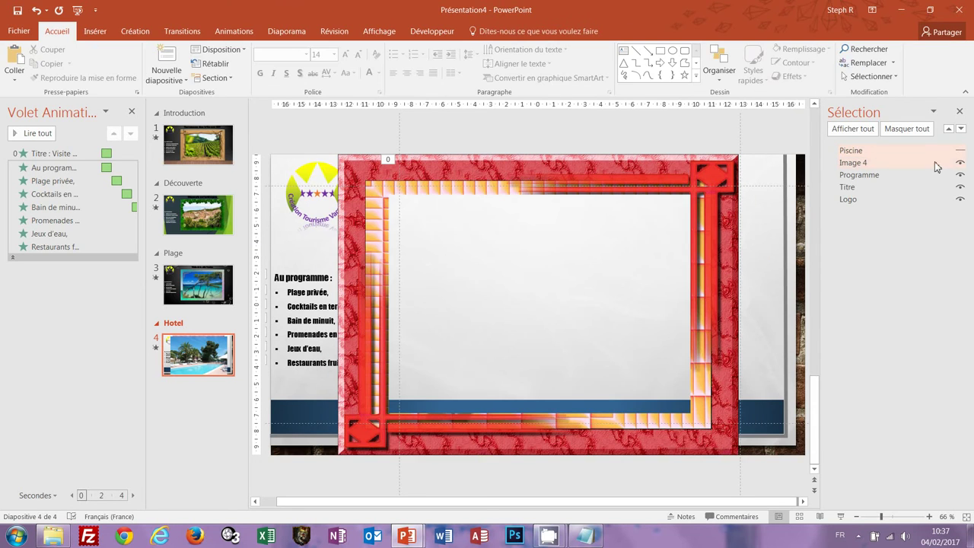
Rename the red frame Image 4 to Cadre.
click(878, 162)
click(867, 163)
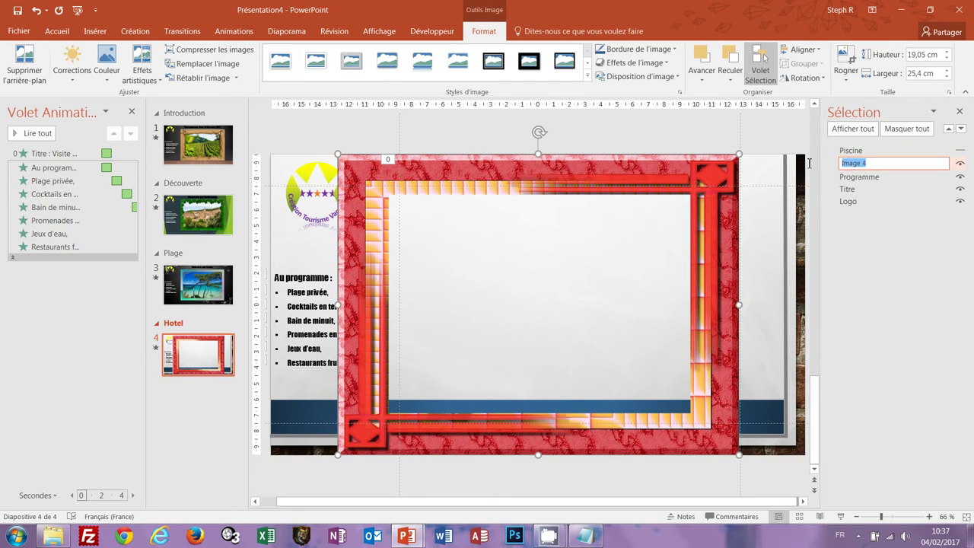
text(Cadre)
key(Return)
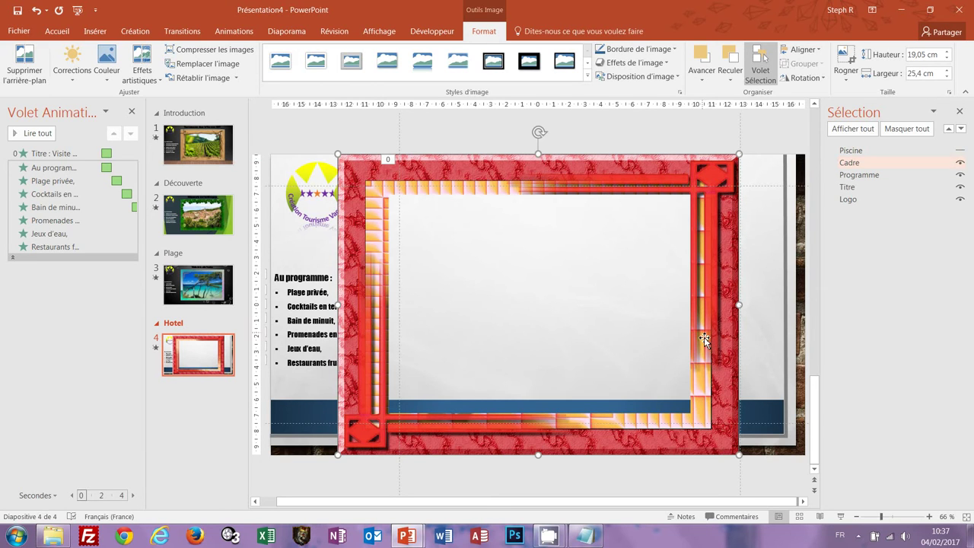
Move and shrink the red frame so it sits below the title.
drag(704, 340, 711, 312)
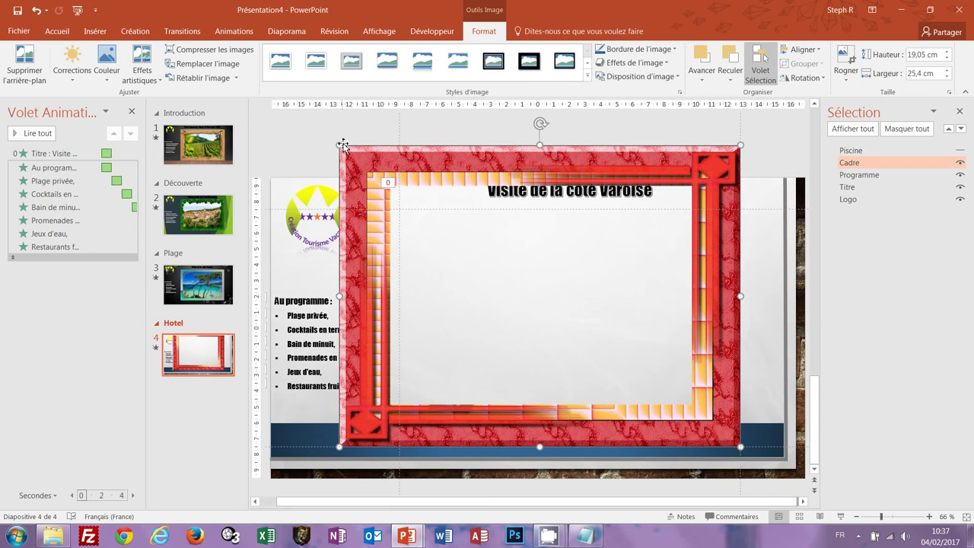
mouse_move(341, 146)
mouse_down()
mouse_move(399, 206)
mouse_move(400, 165)
mouse_up()
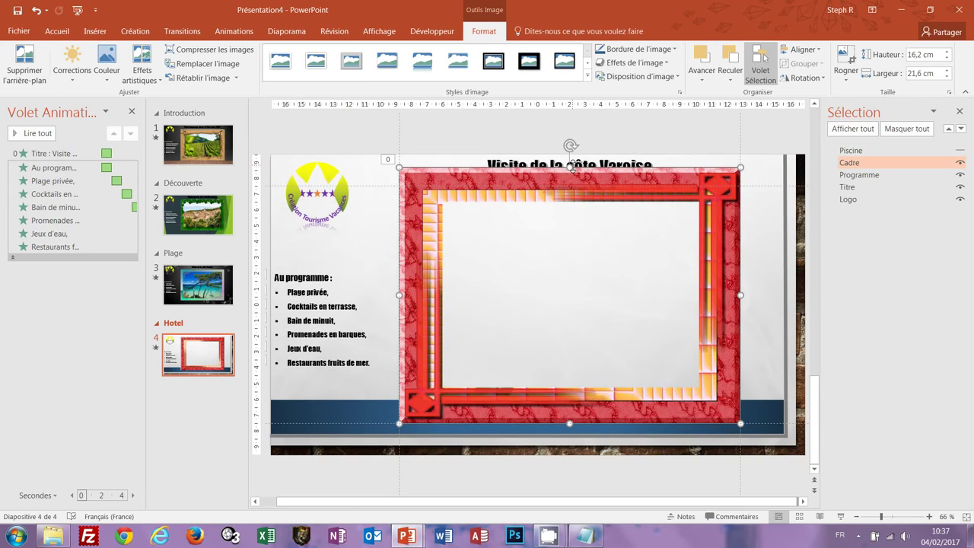
drag(569, 163, 566, 187)
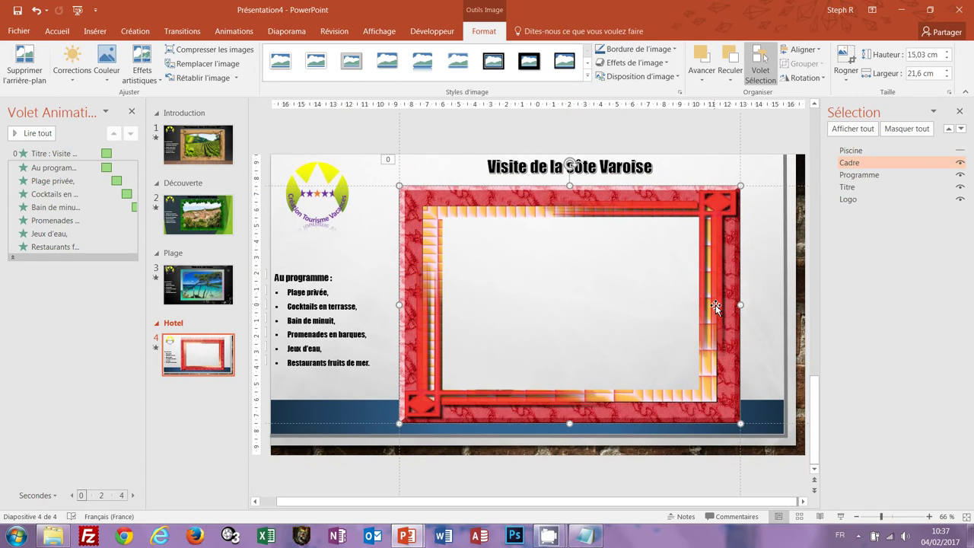
Unhide Piscine, resize and crop it to fit the frame, and send it behind Cadre.
click(852, 150)
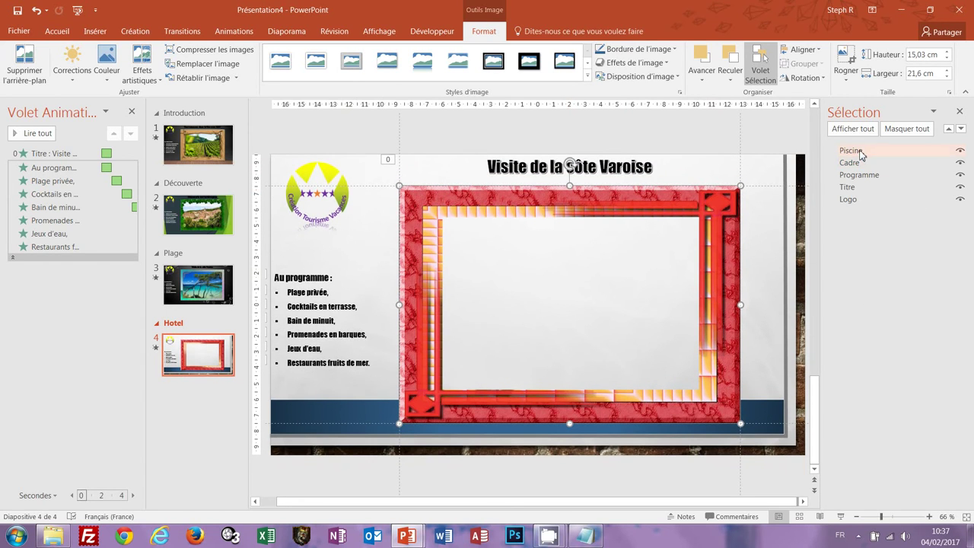
click(959, 151)
mouse_move(634, 340)
mouse_down()
mouse_move(611, 309)
mouse_move(610, 318)
mouse_up()
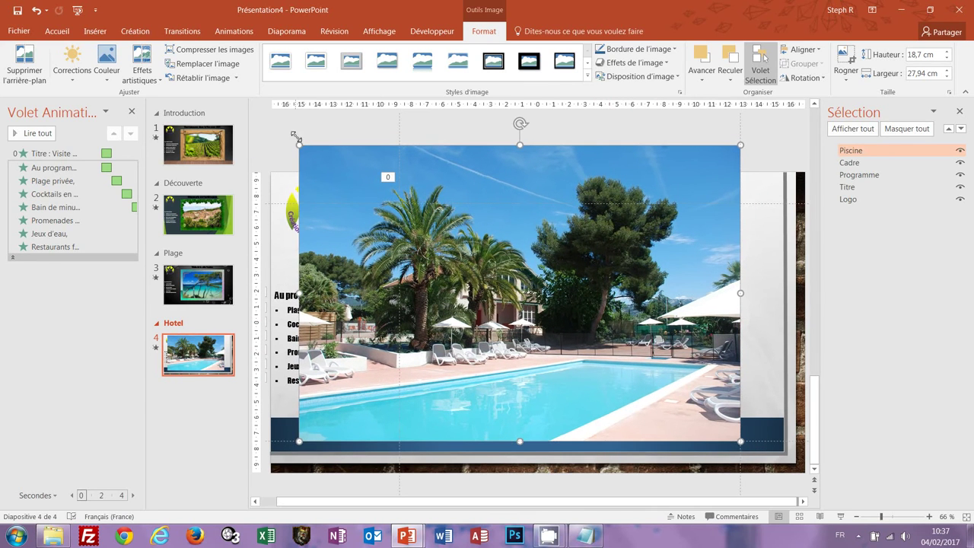
drag(299, 142, 388, 216)
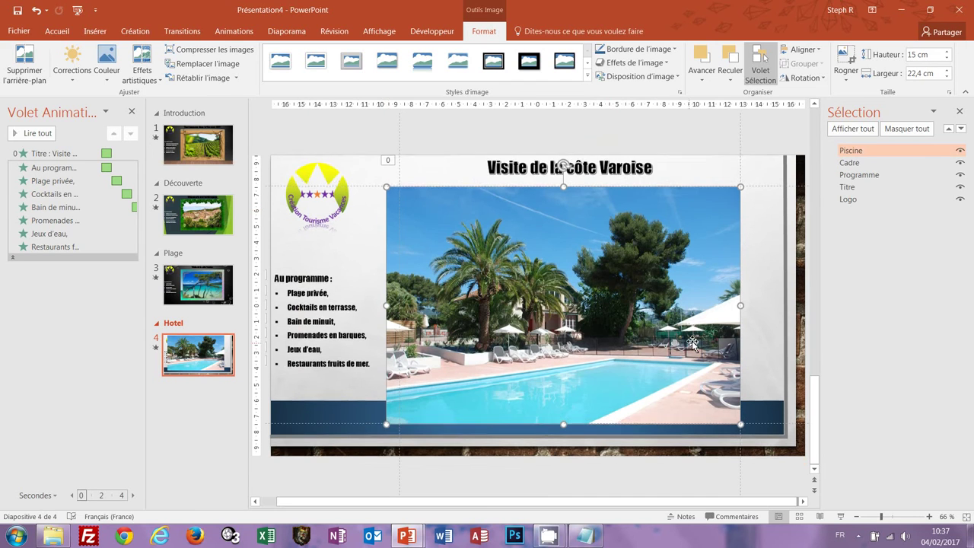
click(847, 54)
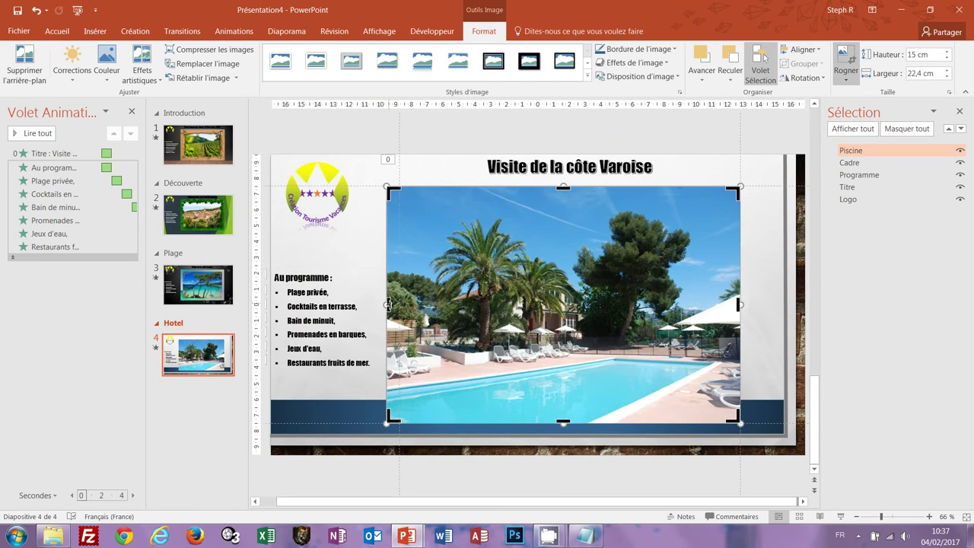
drag(388, 304, 399, 308)
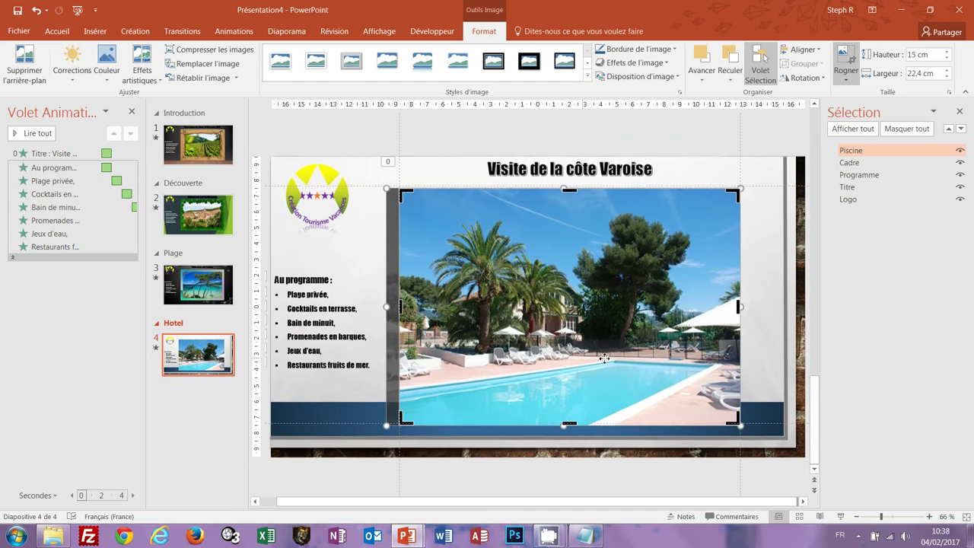
click(845, 60)
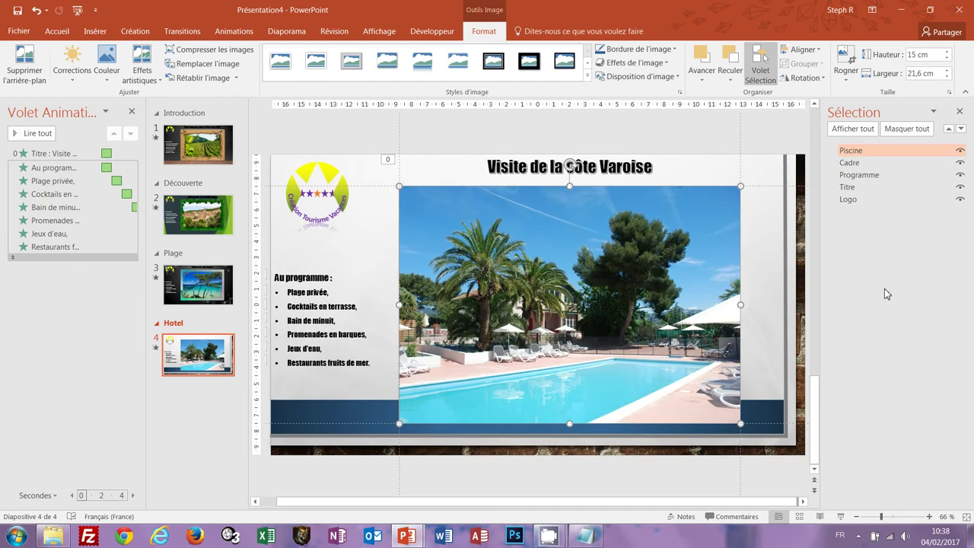
click(962, 128)
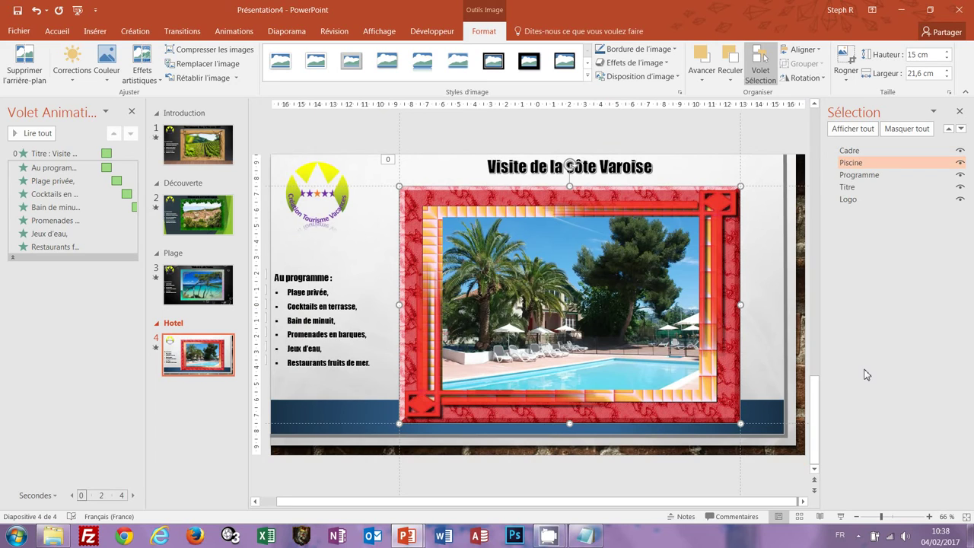
Replace slide 4's title 'Visite de la côte Varoise' with 'Détente à l'hôtel'.
click(532, 169)
triple_click(533, 174)
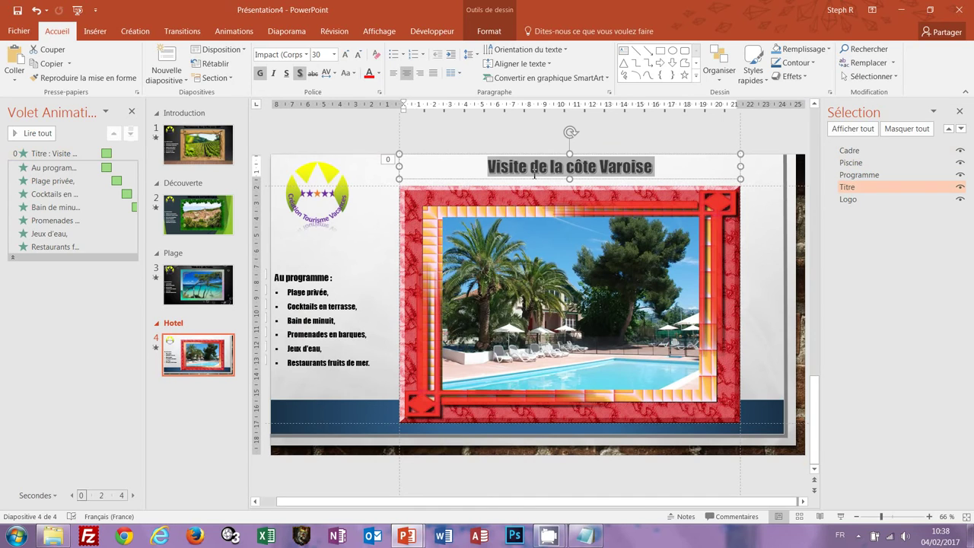
text(Détente)
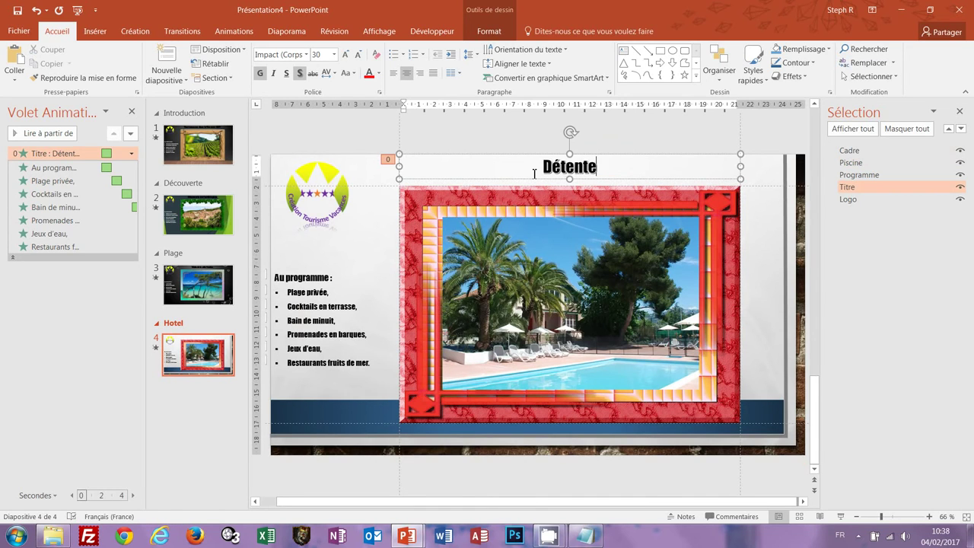
text( àl)
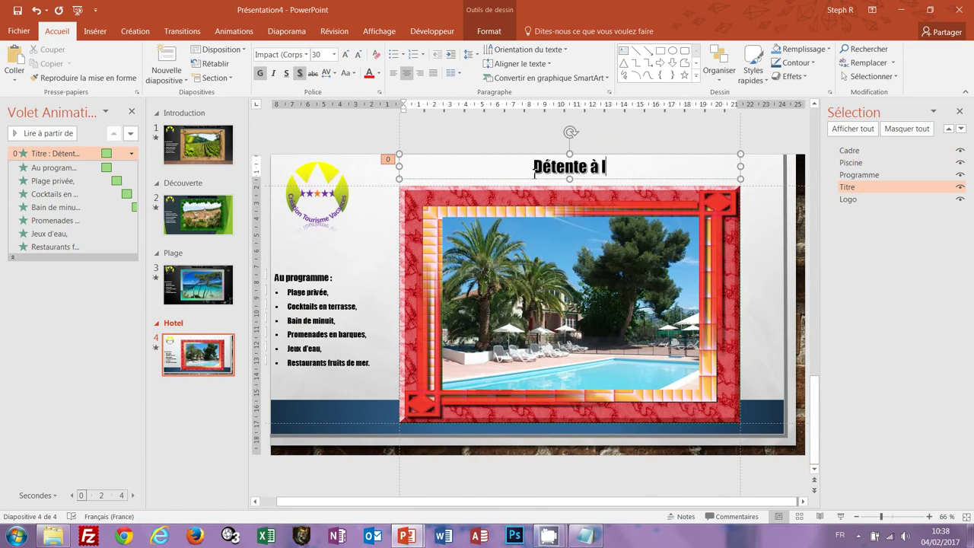
text('hôtel)
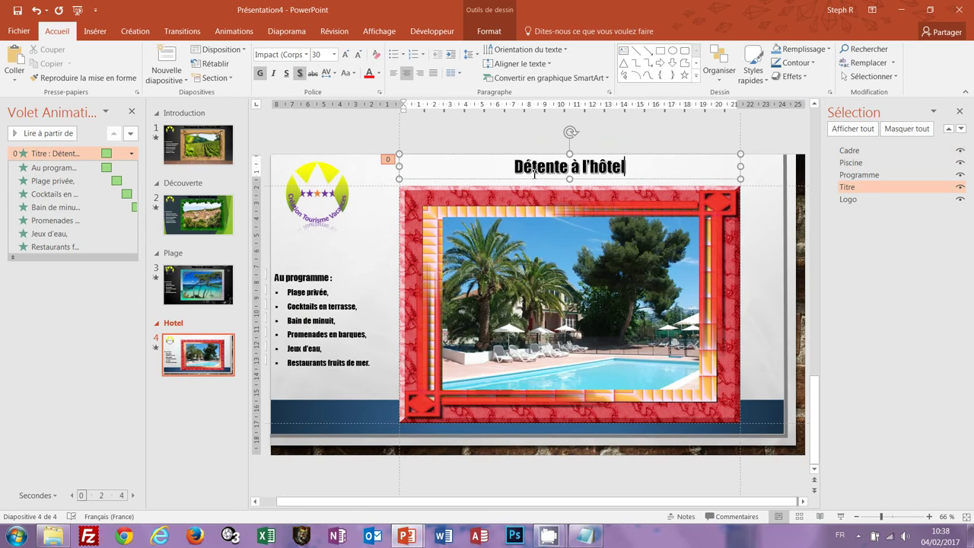
click(691, 133)
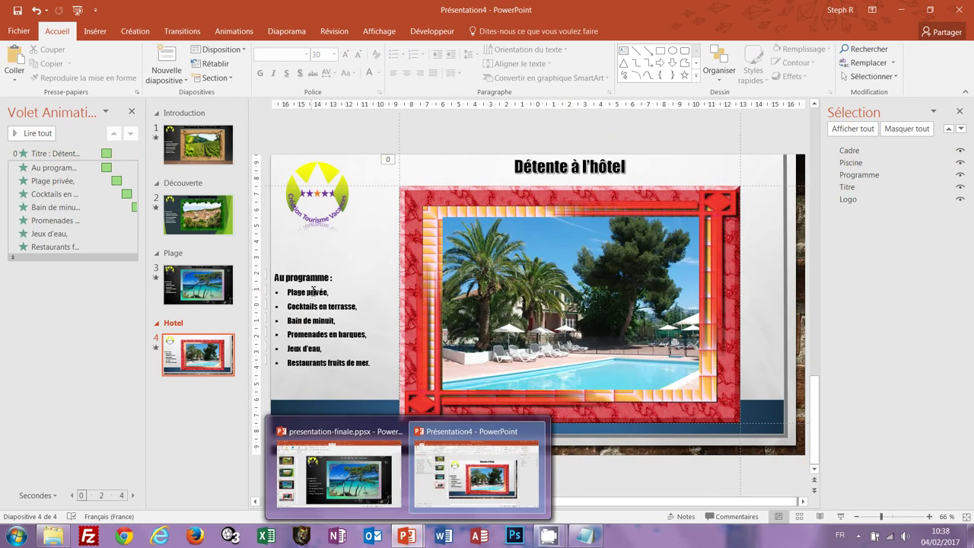
mouse_move(416, 541)
click(394, 431)
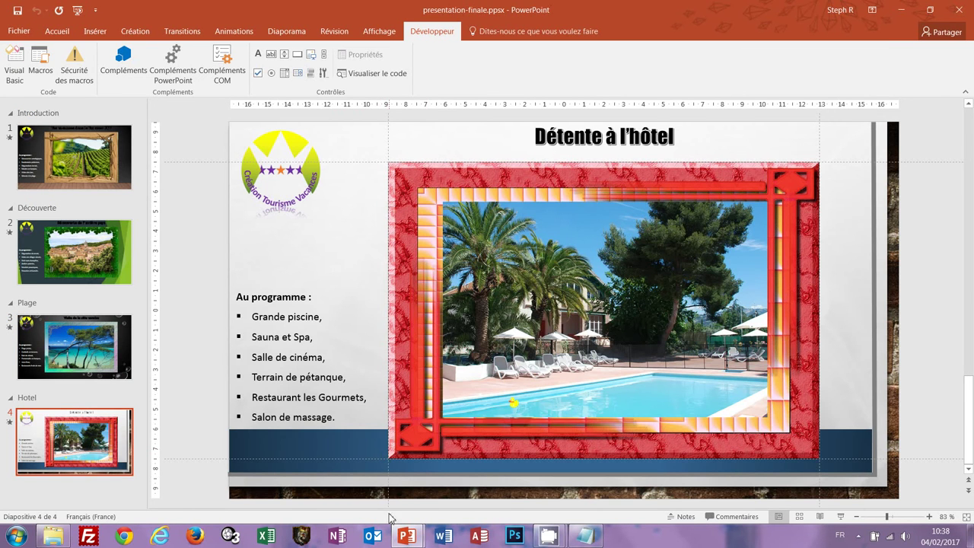
mouse_move(405, 542)
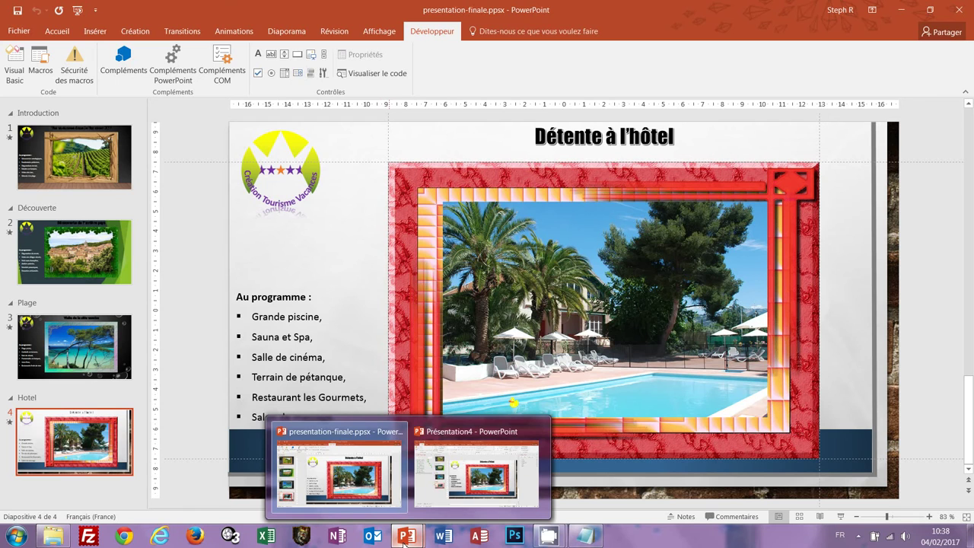
Replace the first programme bullets with 'Grande piscine' and 'Sauna, et Spa'.
click(437, 458)
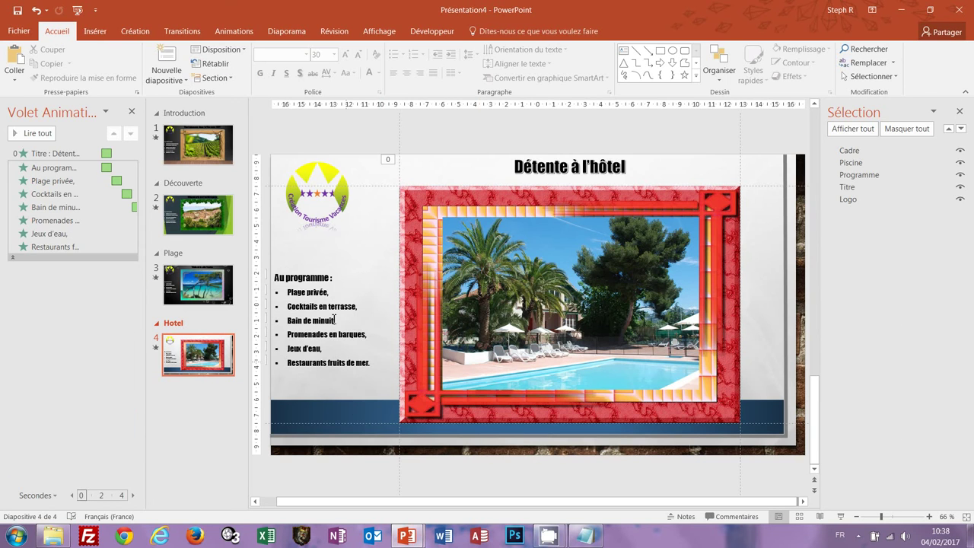
click(326, 293)
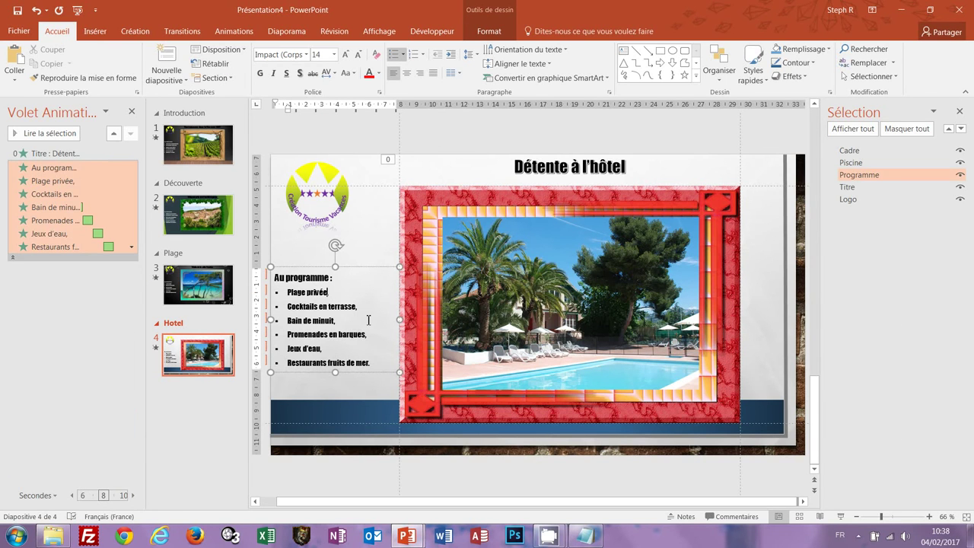
key(shift+Home)
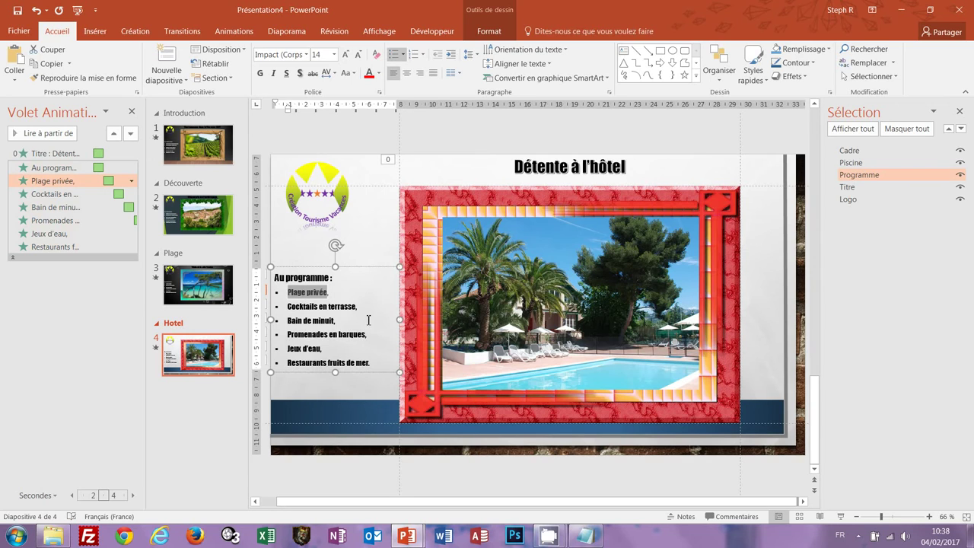
text(Grande p)
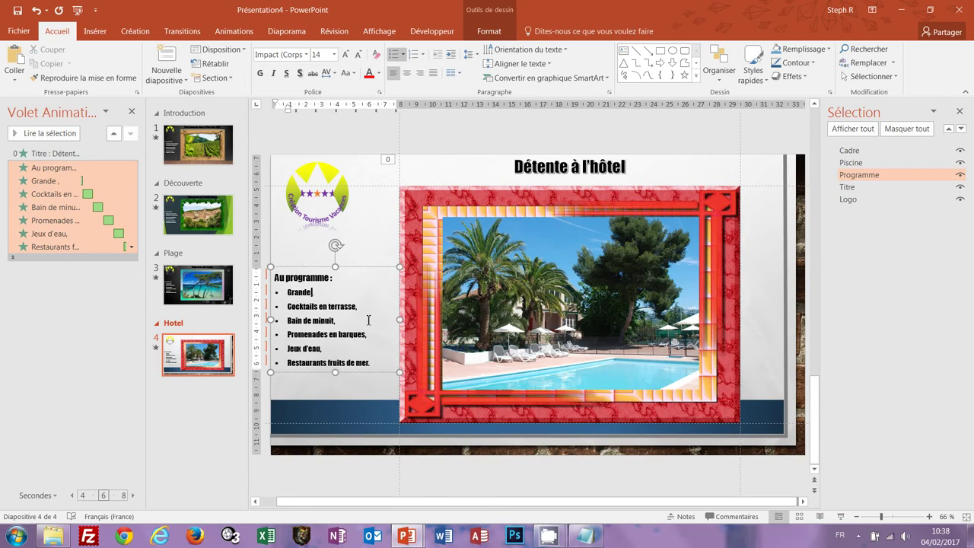
text(iscine)
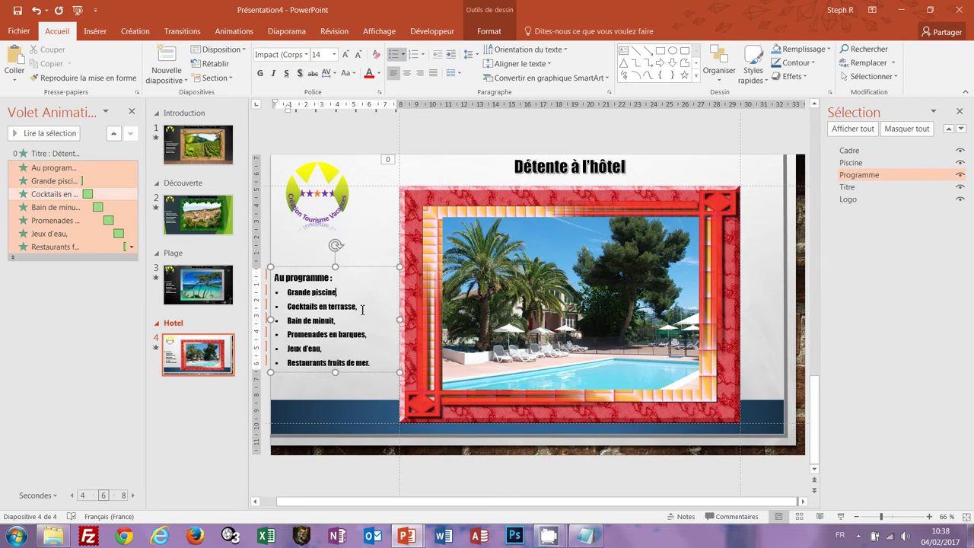
click(358, 305)
text(,)
key(ctrl+shift+Left)
key(ctrl+shift+Left)
key(ctrl+shift+Left)
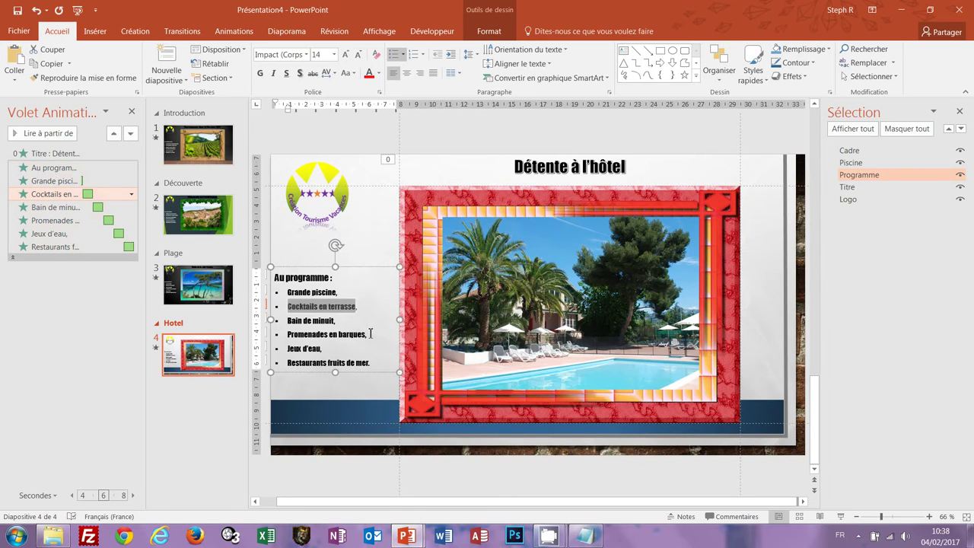
text(Sauna)
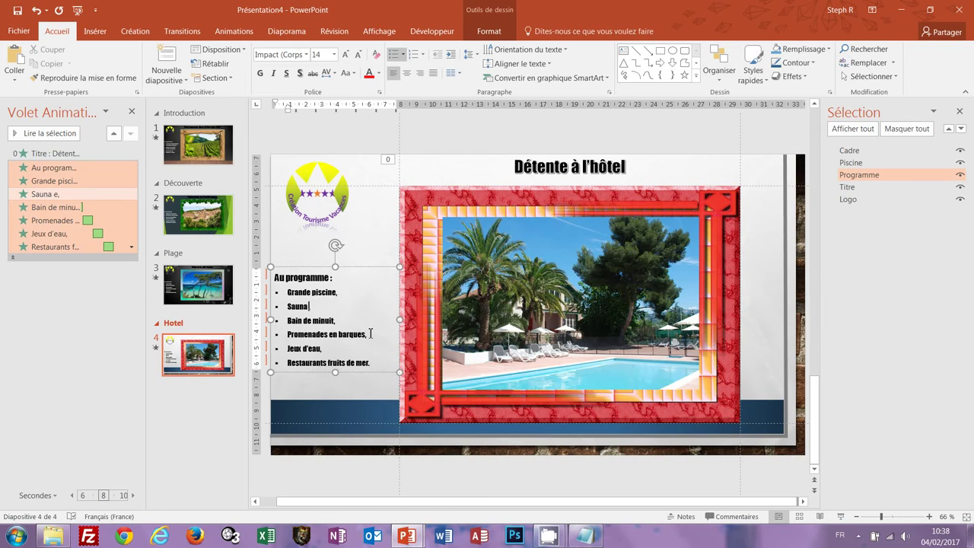
text(, et Spa)
After checking presentation-finale.ppsx, add 'Salle de cinéma' and replace Promenades en barques with 'Terrain de pétanque'.
mouse_move(407, 536)
click(367, 485)
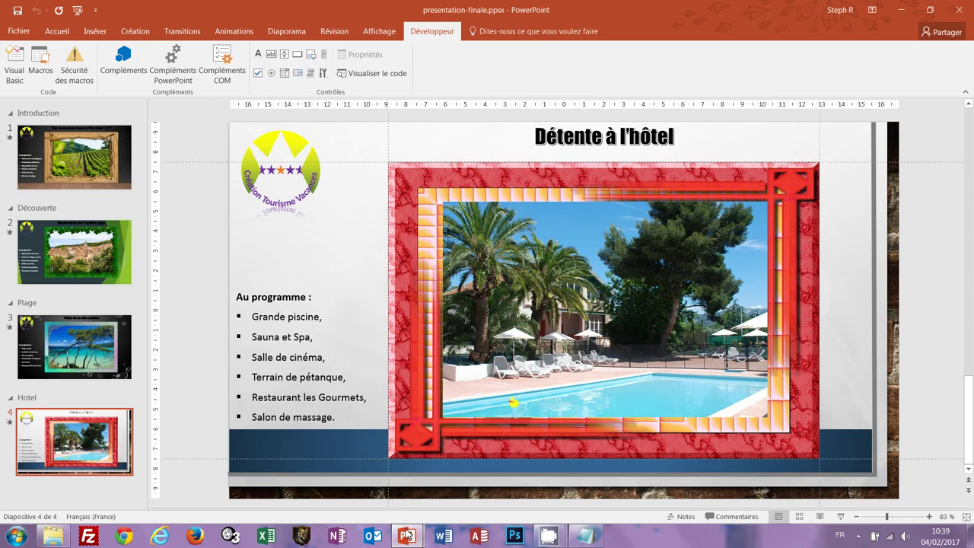
mouse_move(407, 535)
click(464, 468)
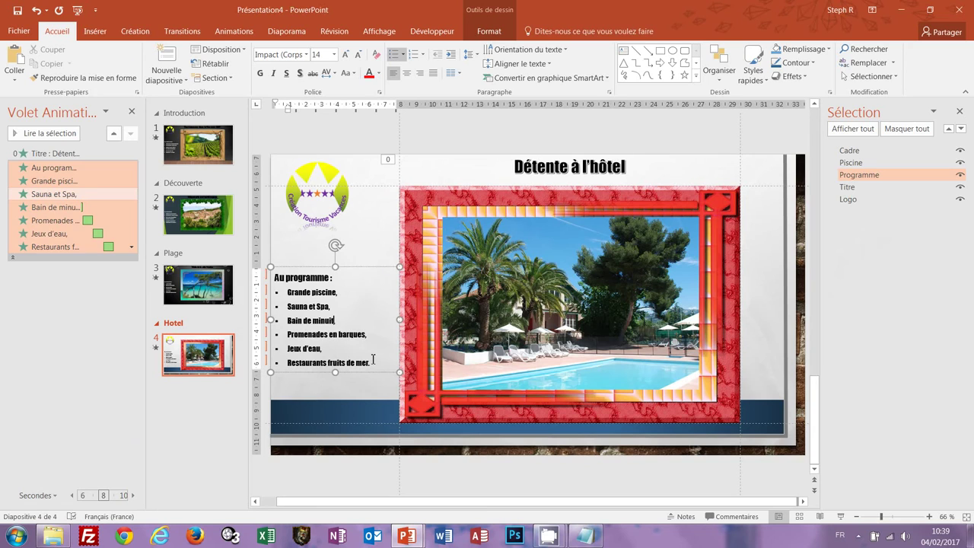
text(S)
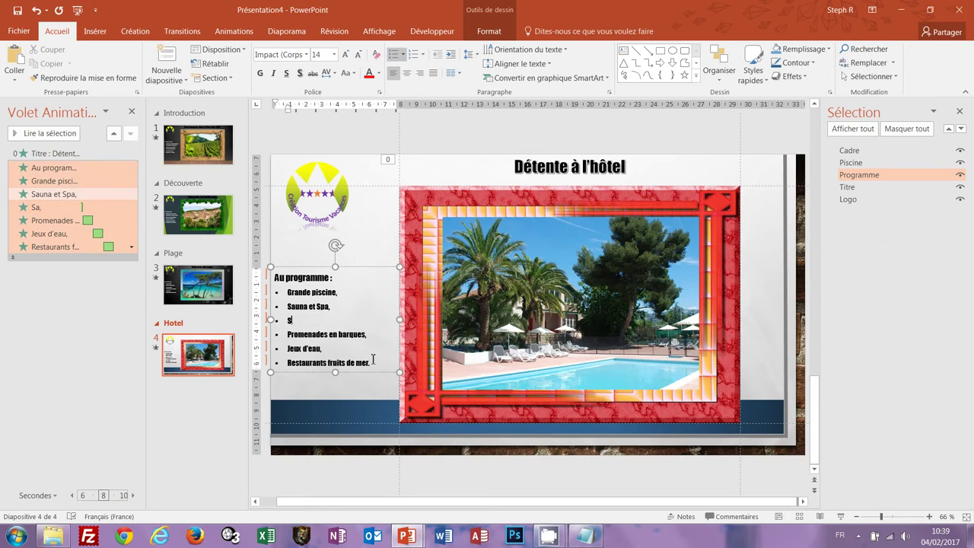
text(alle de ciné)
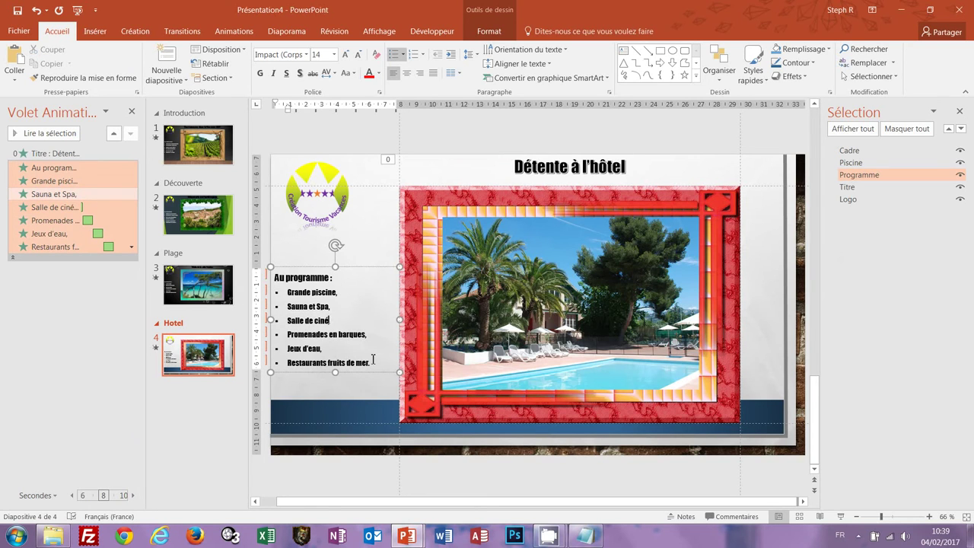
text(ma,)
click(362, 335)
key(ctrl+shift+Left)
key(ctrl+shift+Left)
key(ctrl+shift+Left)
text(T)
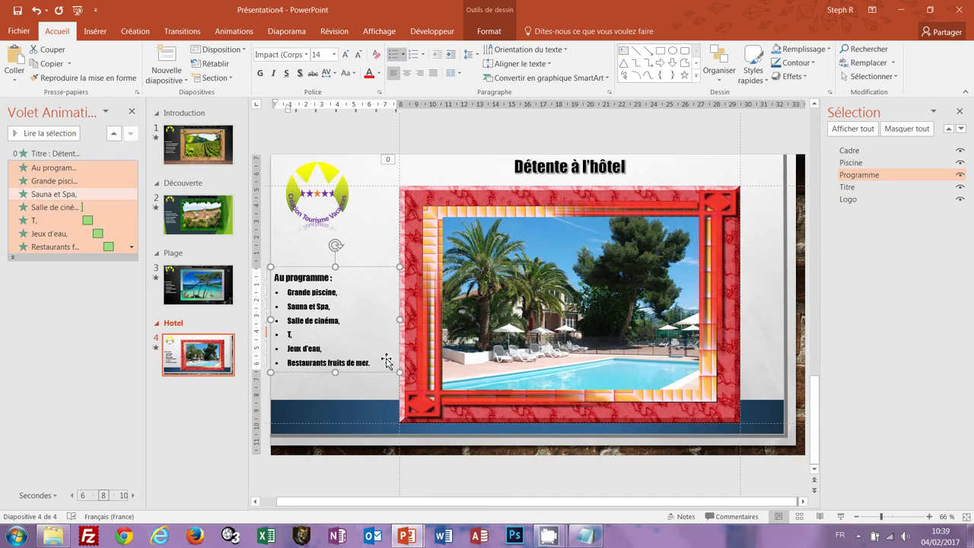
text(errain de )
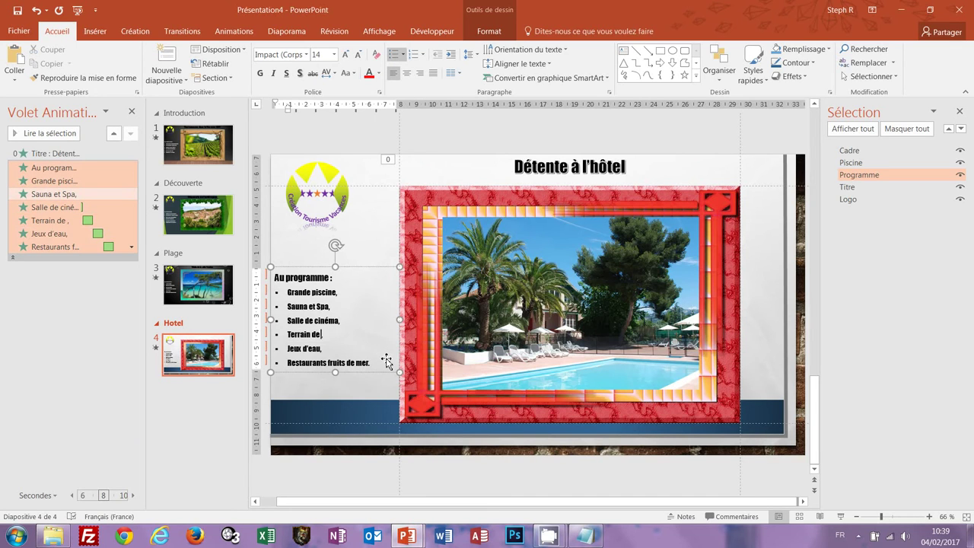
text(pétanque,)
Replace Jeux d'eau with 'Restaurant les Gourmets' and the last bullet with 'Salon de massage.'.
key(shift+Home)
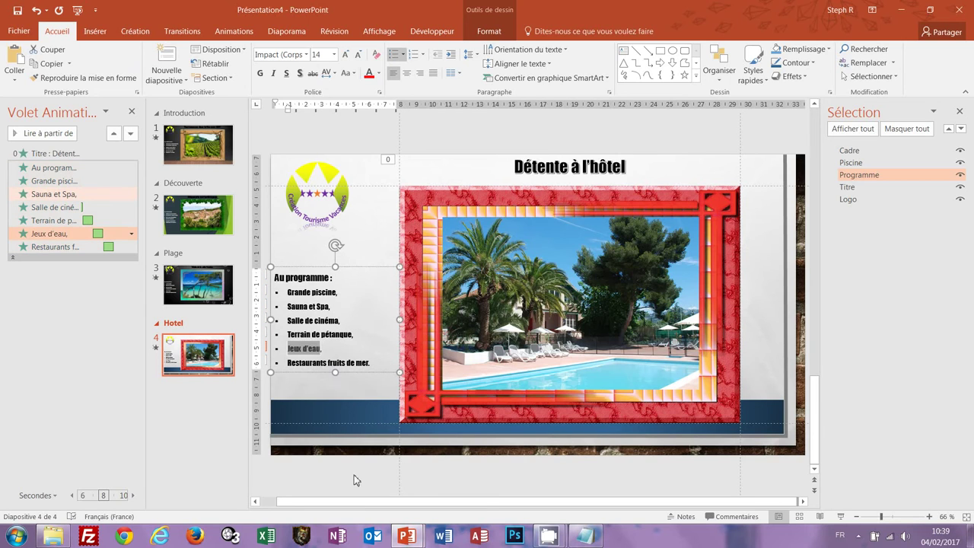
mouse_move(407, 539)
click(371, 496)
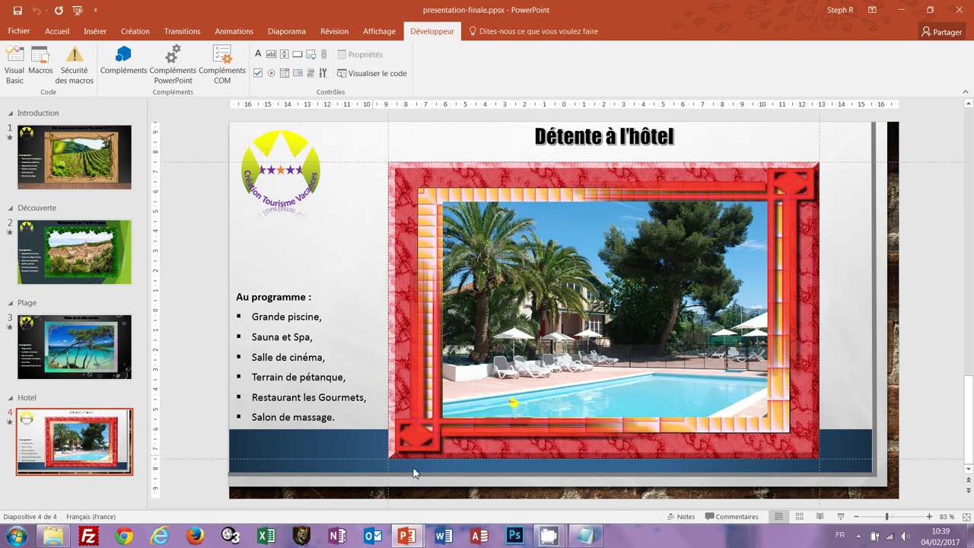
mouse_move(416, 540)
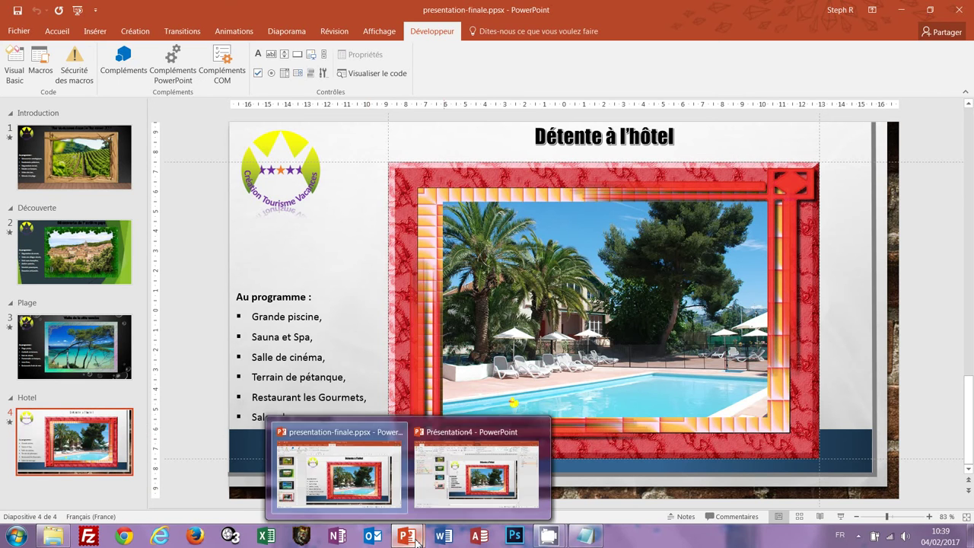
click(471, 472)
text(R)
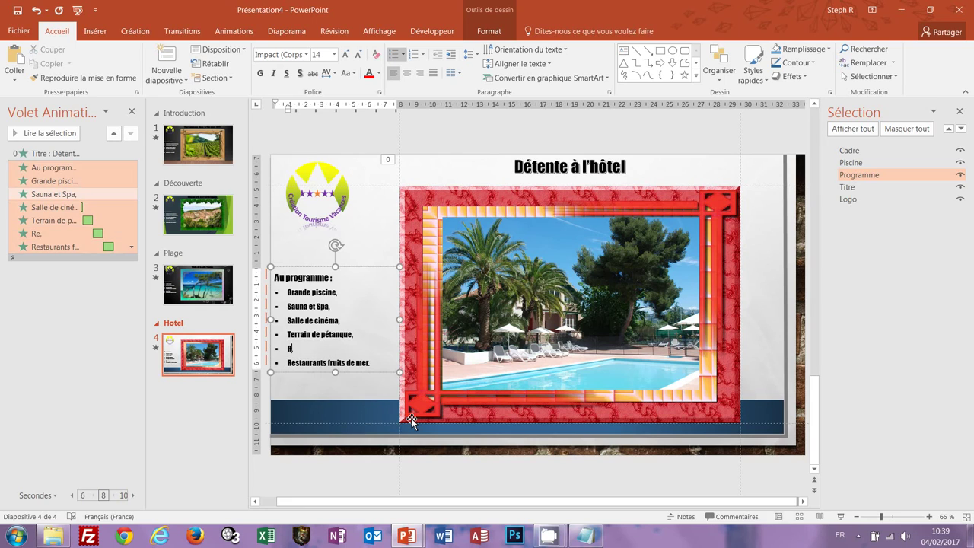
text(estaurant les)
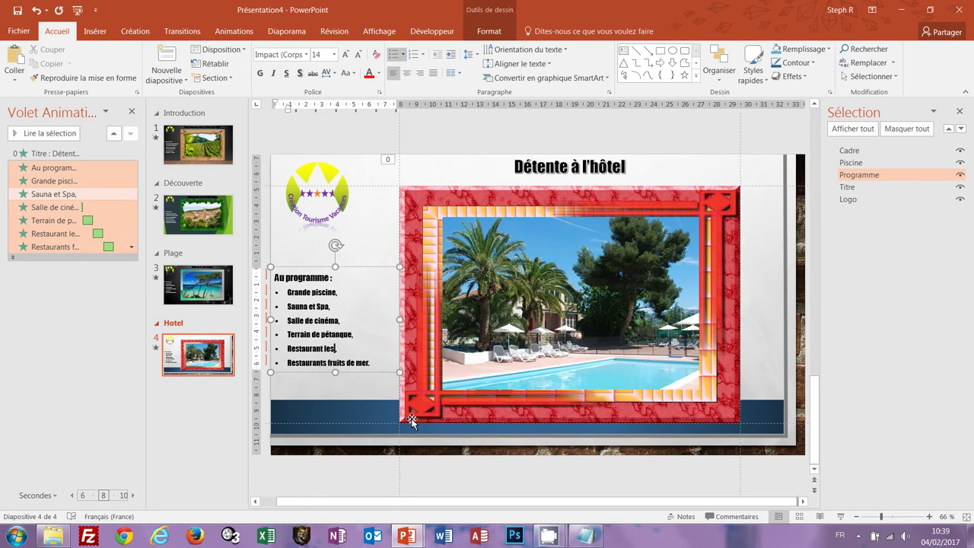
text( Gourmets,)
click(371, 367)
key(ctrl+shift+Left)
key(ctrl+shift+Left)
key(ctrl+shift+Left)
key(ctrl+shift+Left)
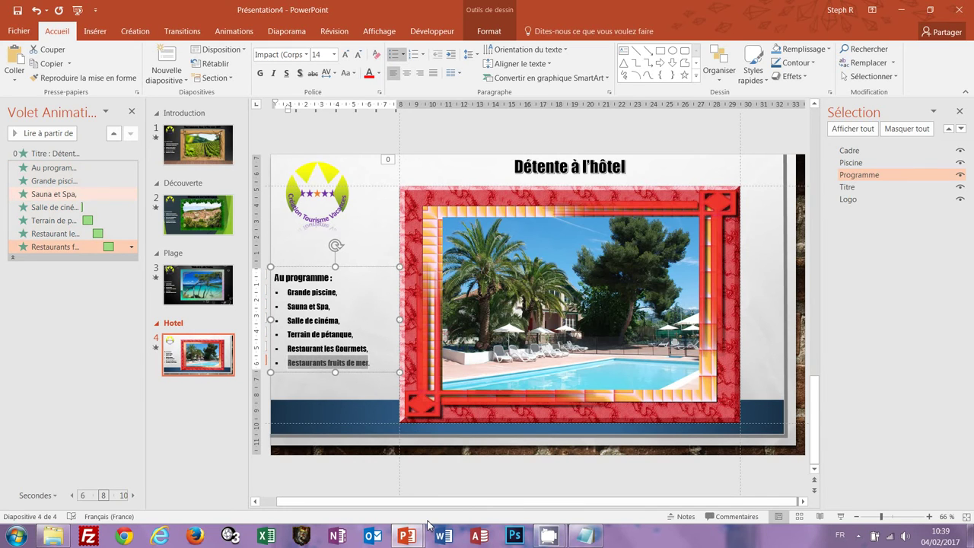
text(Salon)
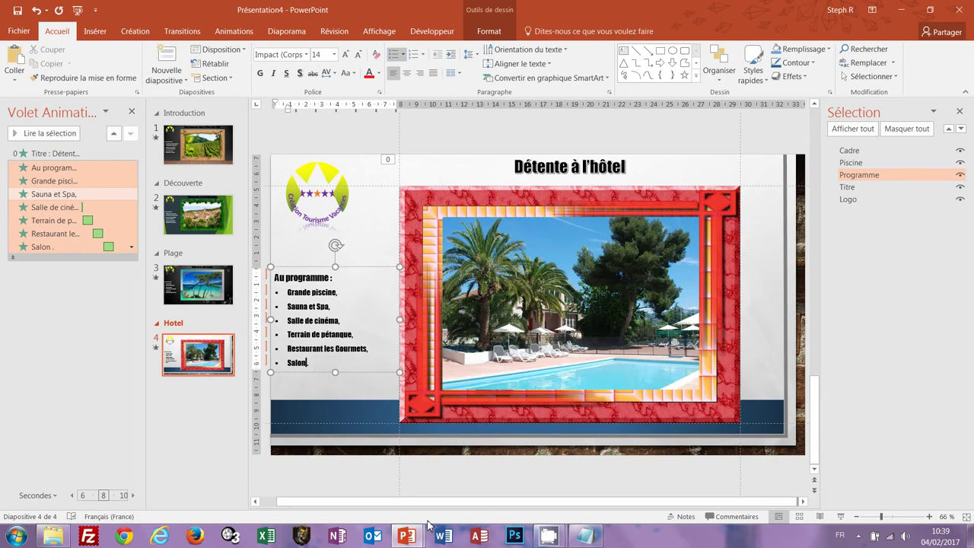
text( de massage.)
click(780, 316)
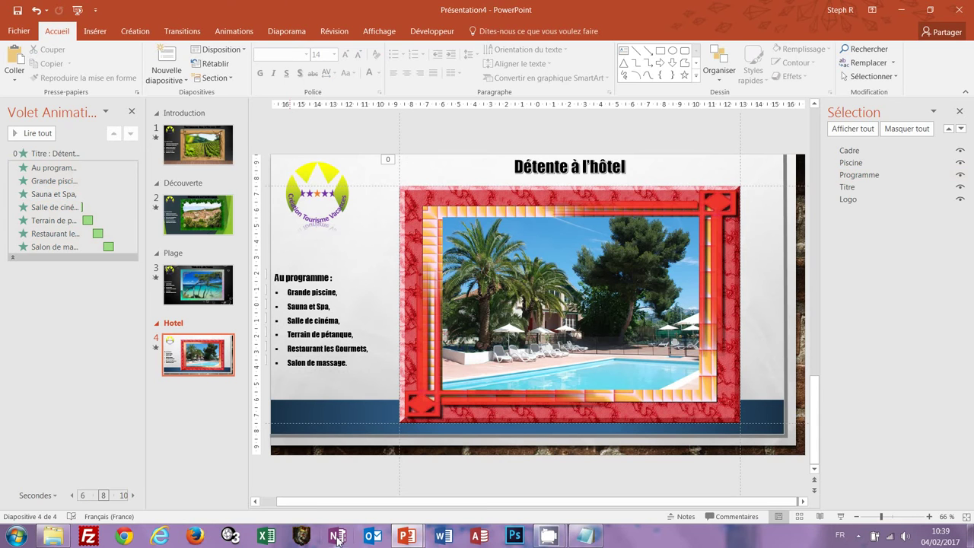
Compare the edited list against presentation-finale.ppsx, then return to Présentation4.
mouse_move(408, 539)
click(335, 465)
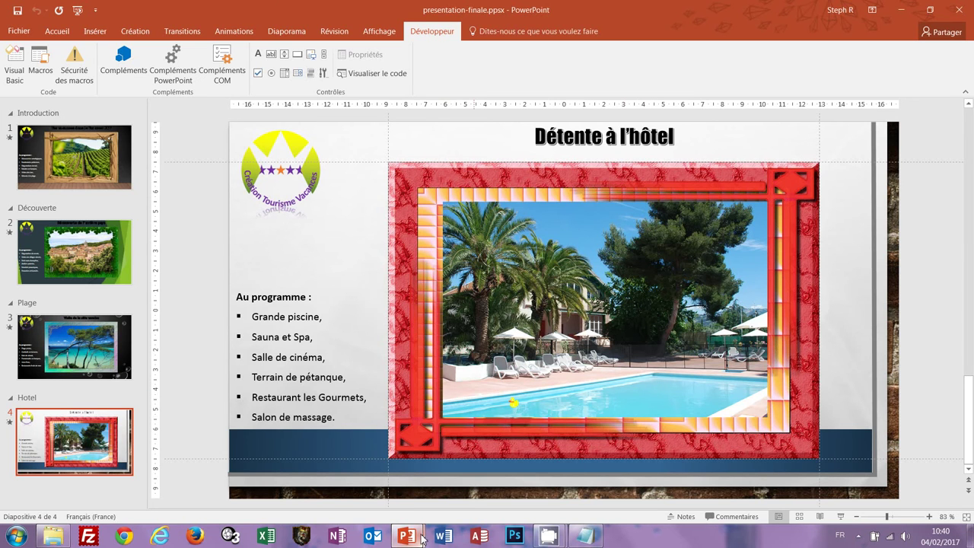
mouse_move(419, 537)
click(470, 493)
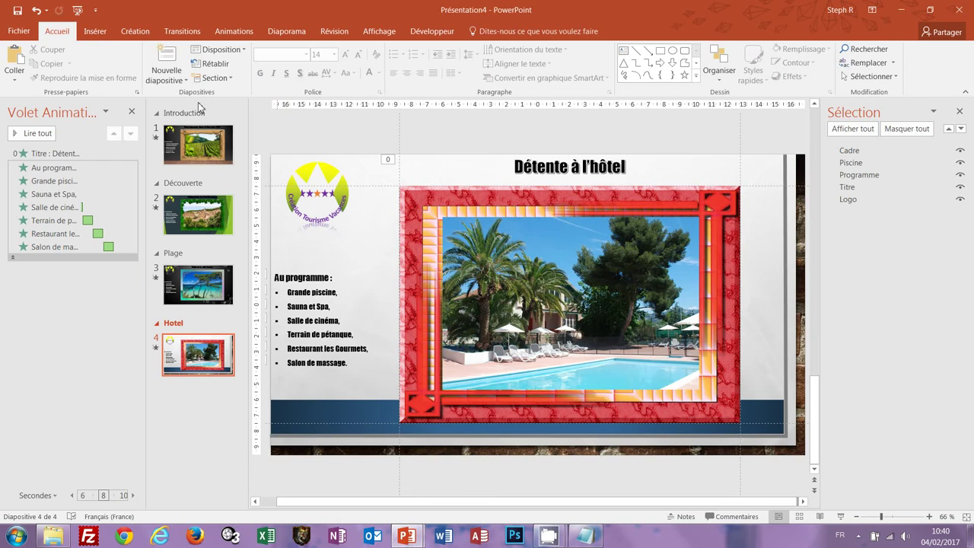
Insert a yellow rubber duck picture from a Bing 'canard png' online image search.
click(95, 31)
click(135, 74)
text(canard png)
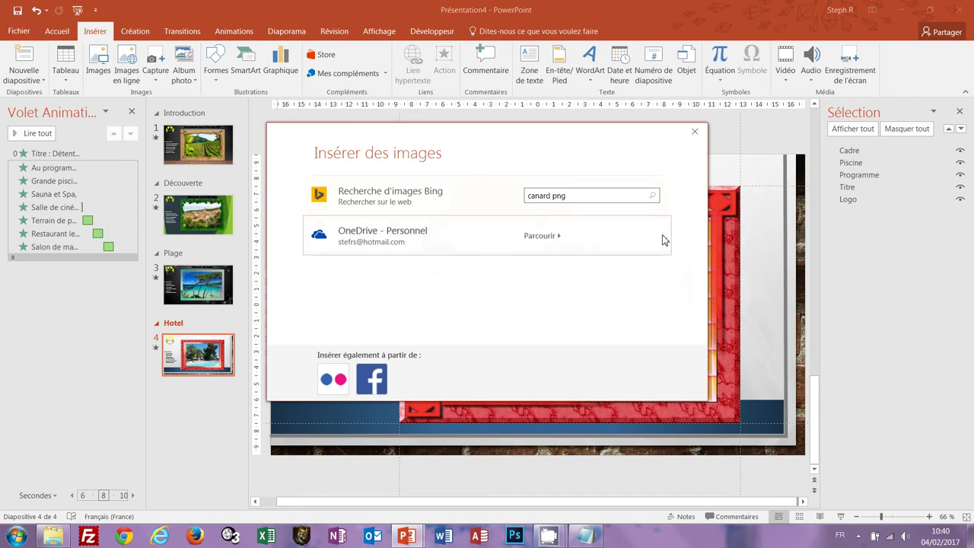
click(651, 196)
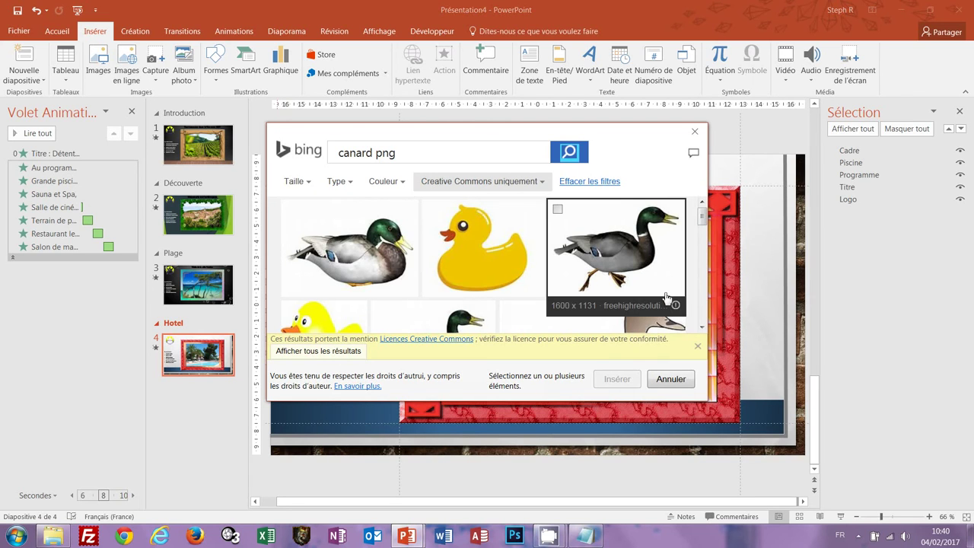
scroll(702, 333, down, 2)
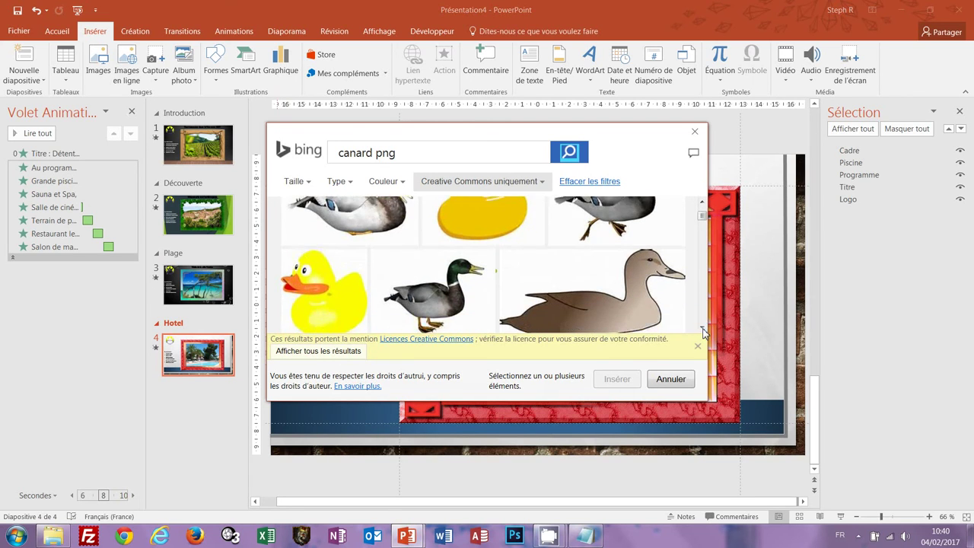
click(296, 247)
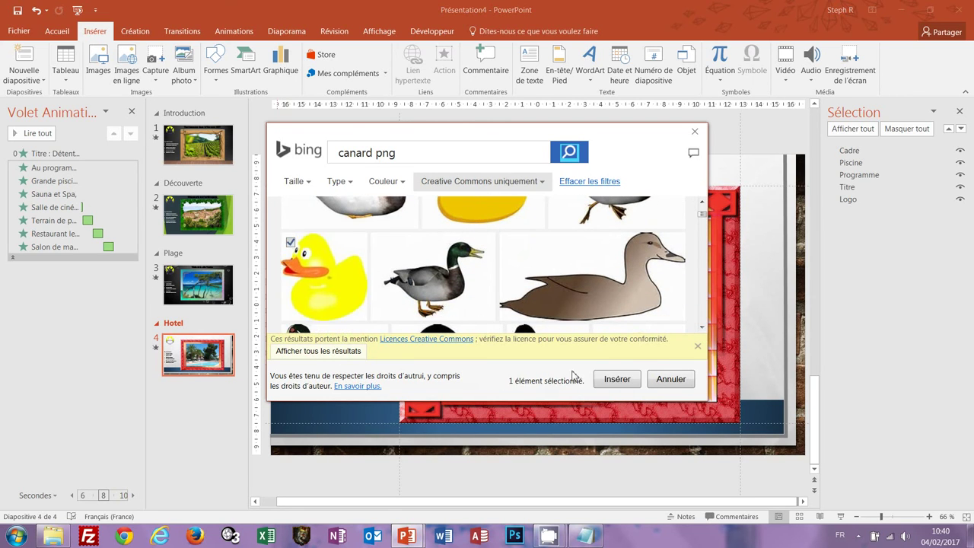
click(616, 379)
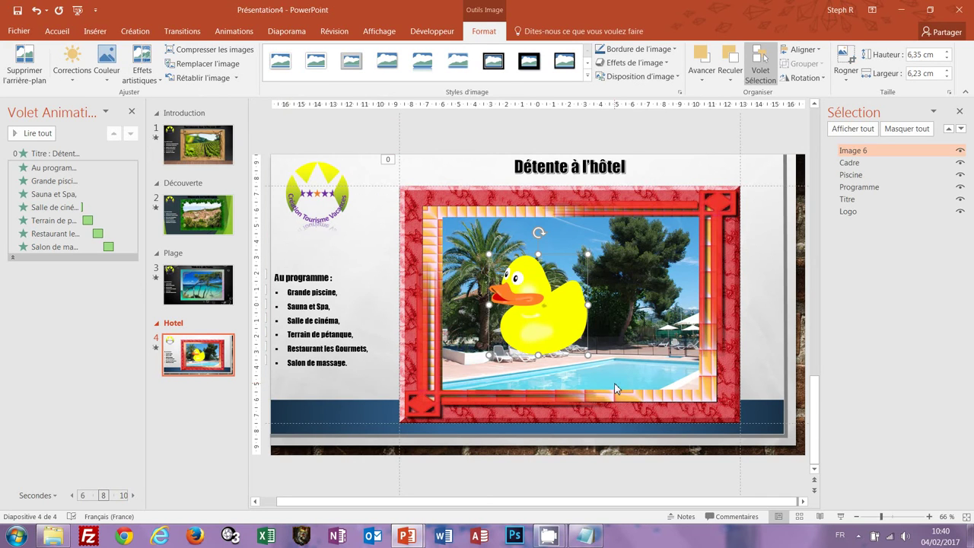
Set the duck's width to 0,5 cm and drag it down onto the pool.
click(931, 73)
text(0,5)
key(Return)
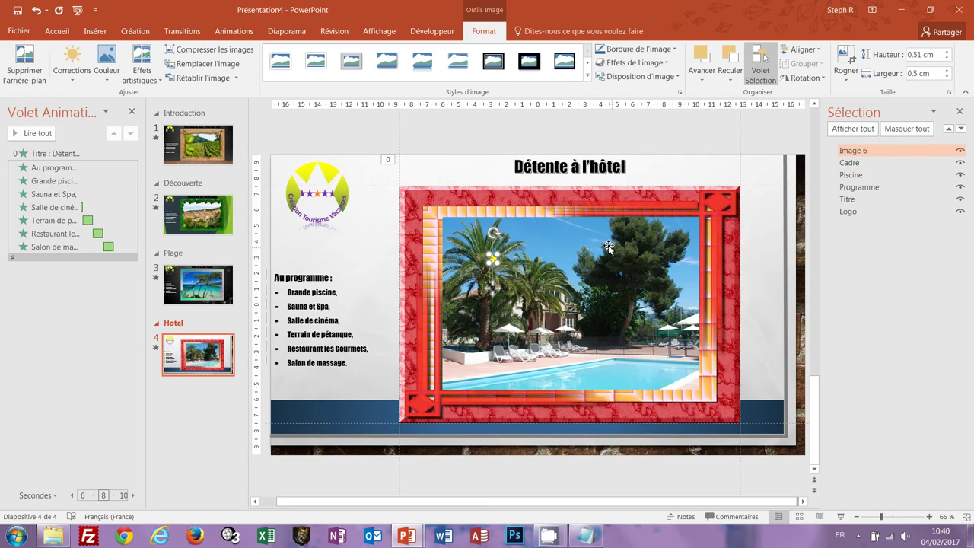
drag(507, 264, 535, 381)
scroll(810, 417, down, 1)
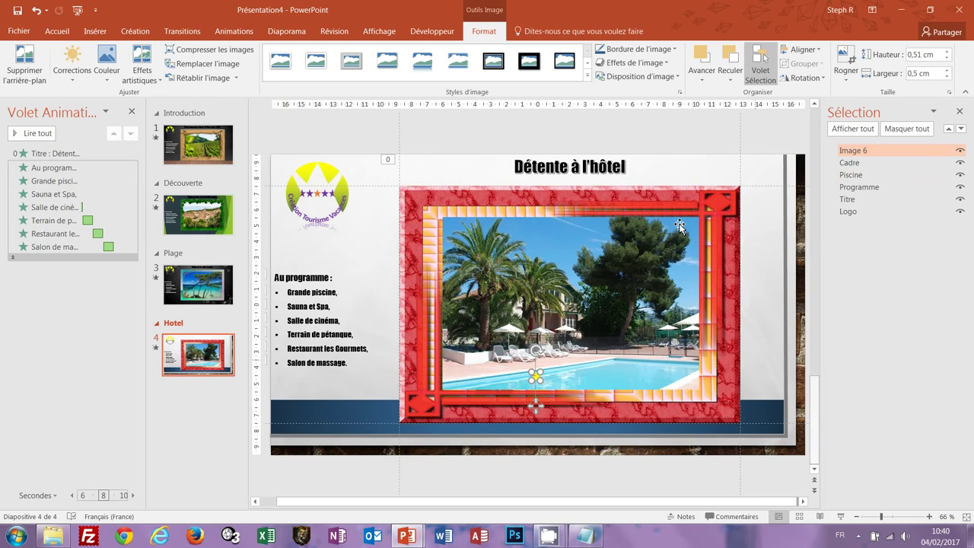
click(236, 40)
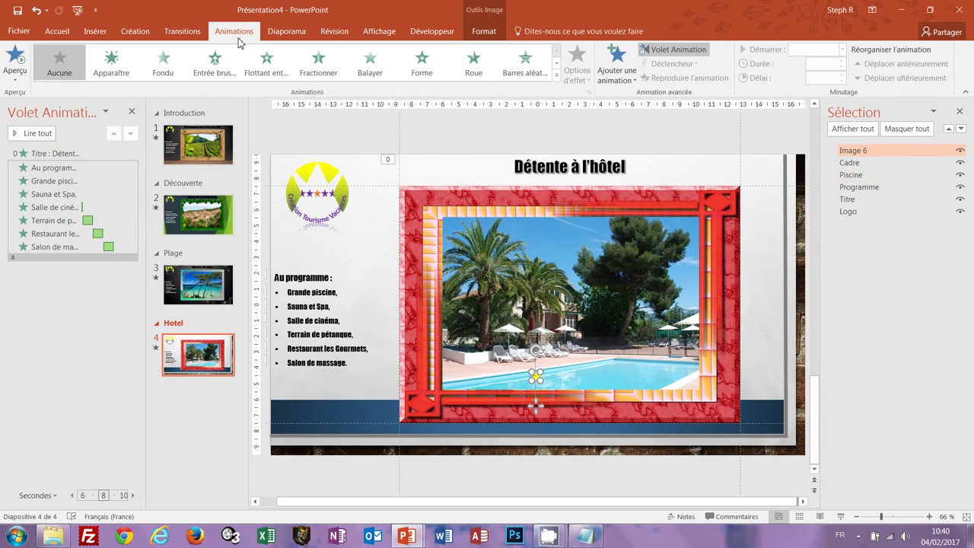
Apply the Boucles motion path animation from the Mouvements section to the duck picture.
click(555, 75)
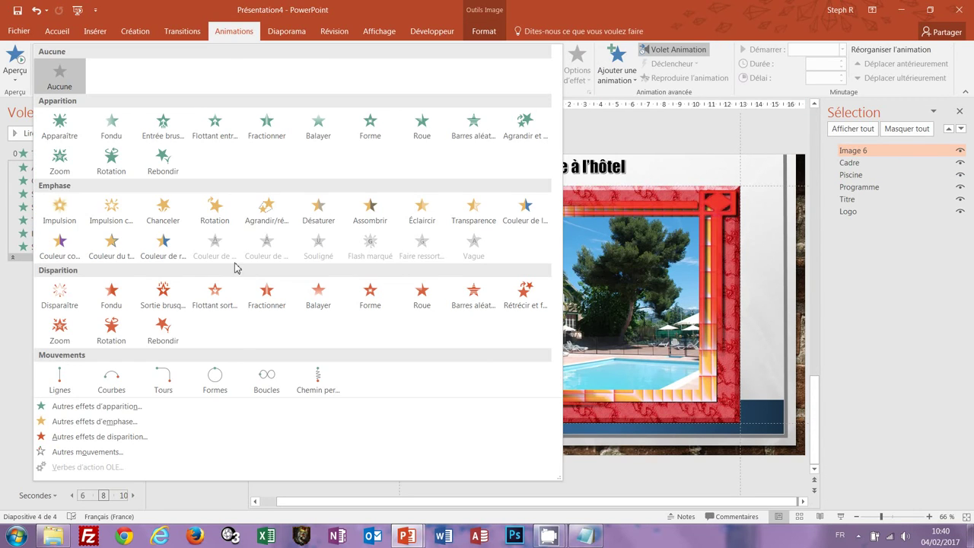
click(267, 377)
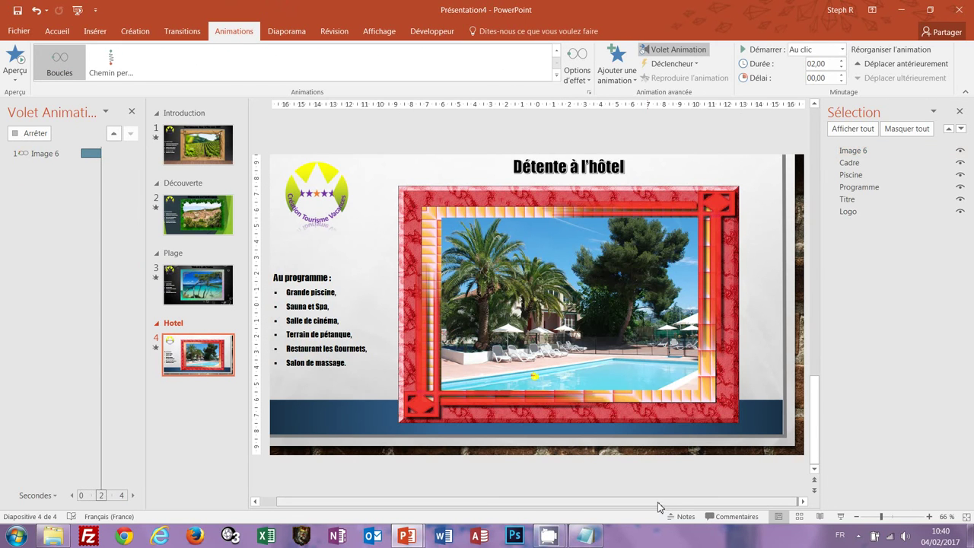
click(602, 388)
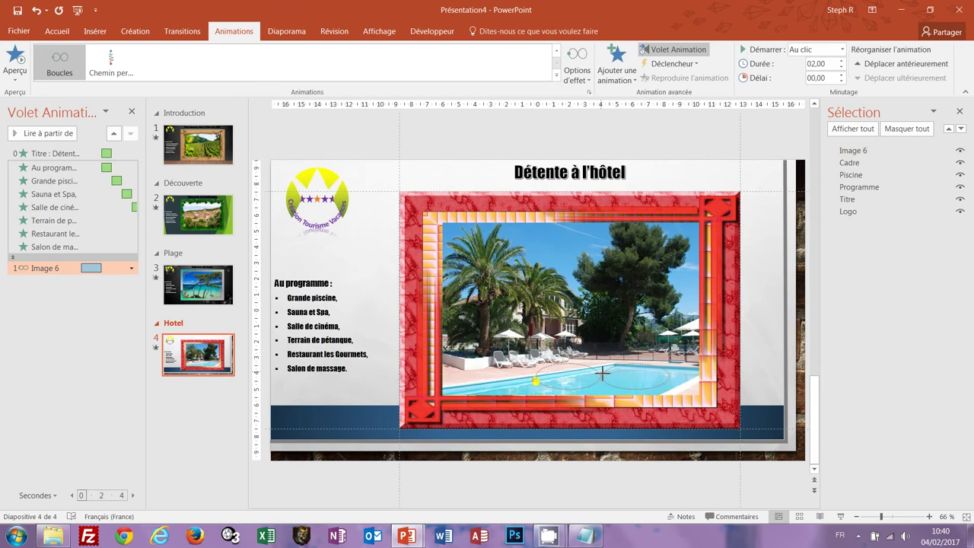
click(602, 378)
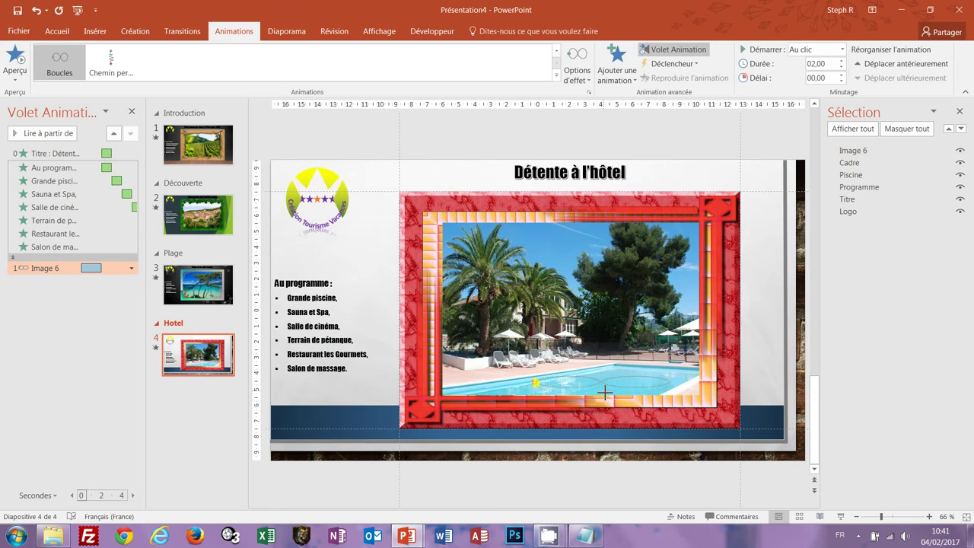
key(alt)
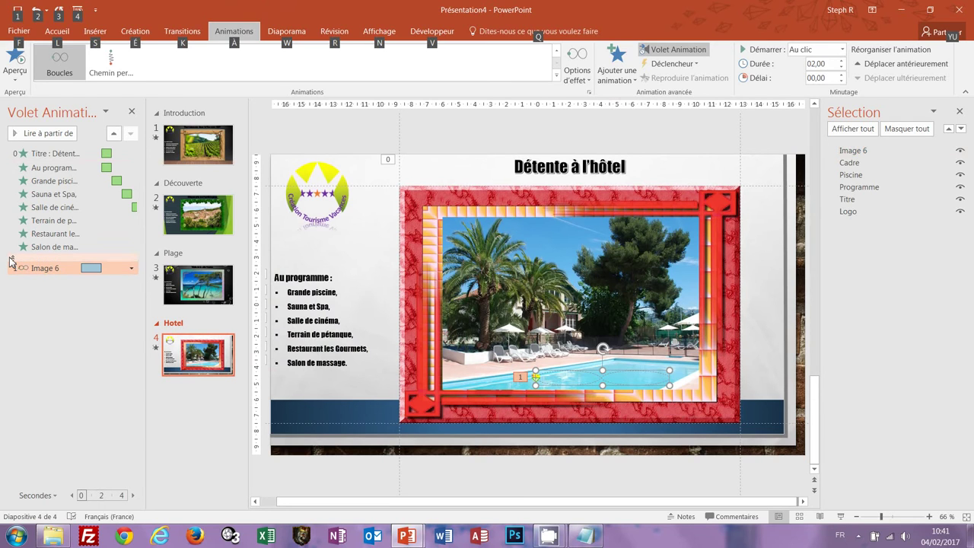
Move Image 6's animation above Programme and set it to start Avec la précédente.
drag(12, 262, 45, 165)
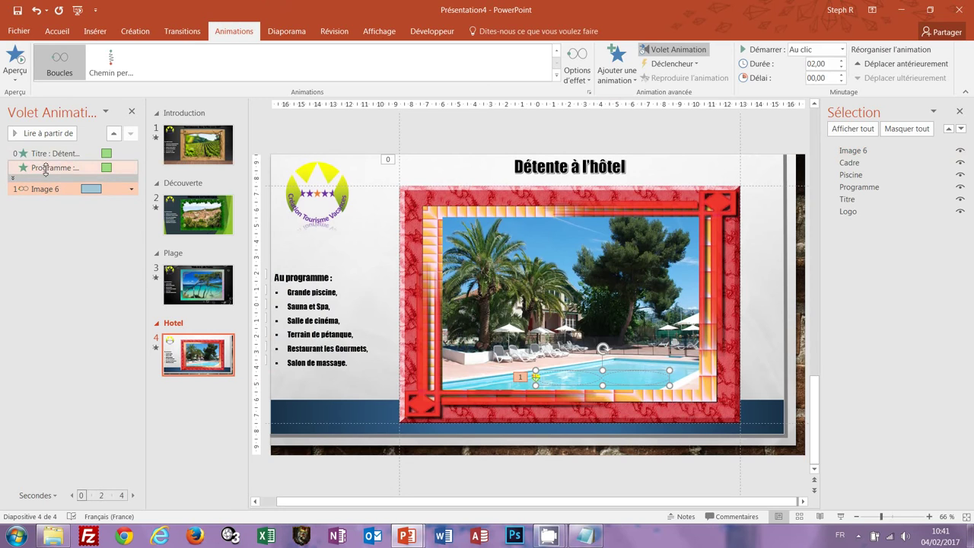
drag(45, 165, 36, 194)
click(114, 134)
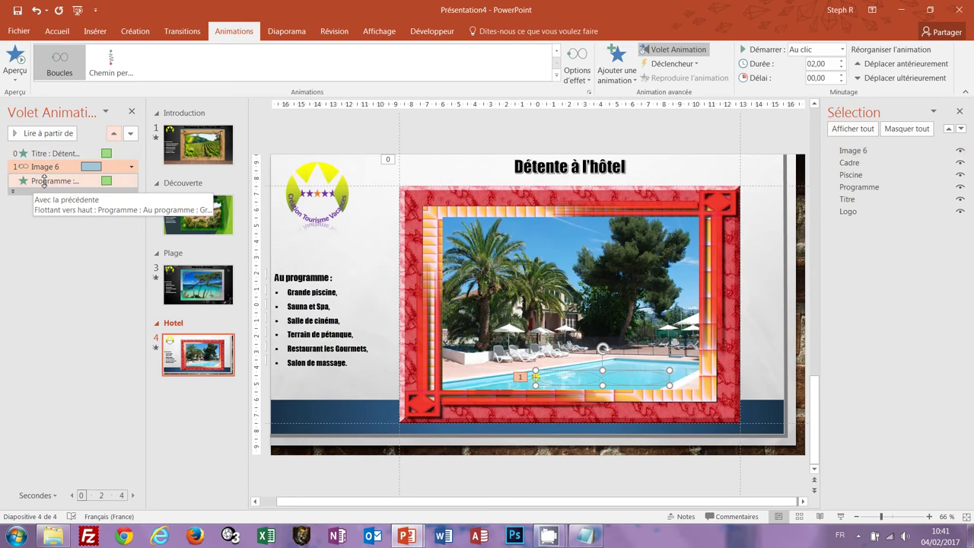
click(843, 49)
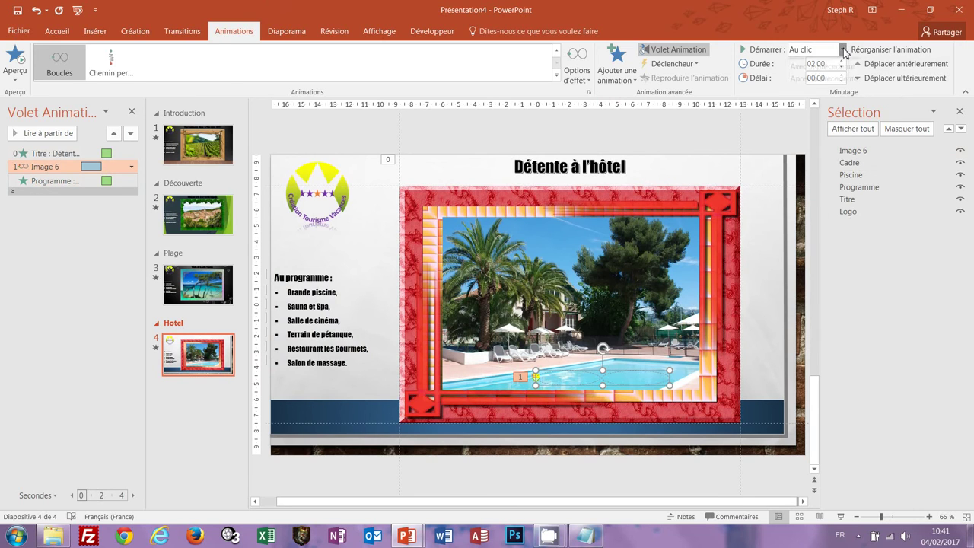
click(829, 75)
text(02)
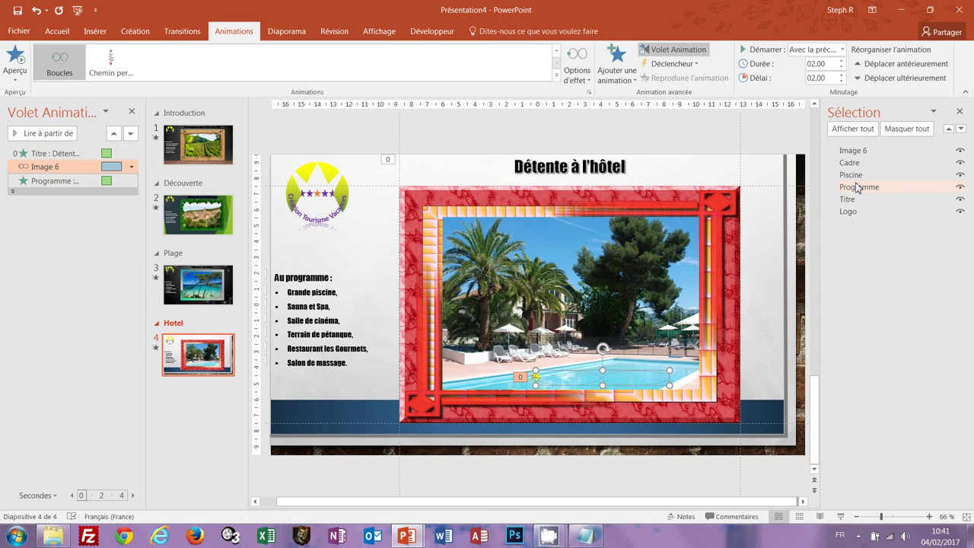
Rename Image 6 to 'Canard' in the Selection pane.
double_click(881, 154)
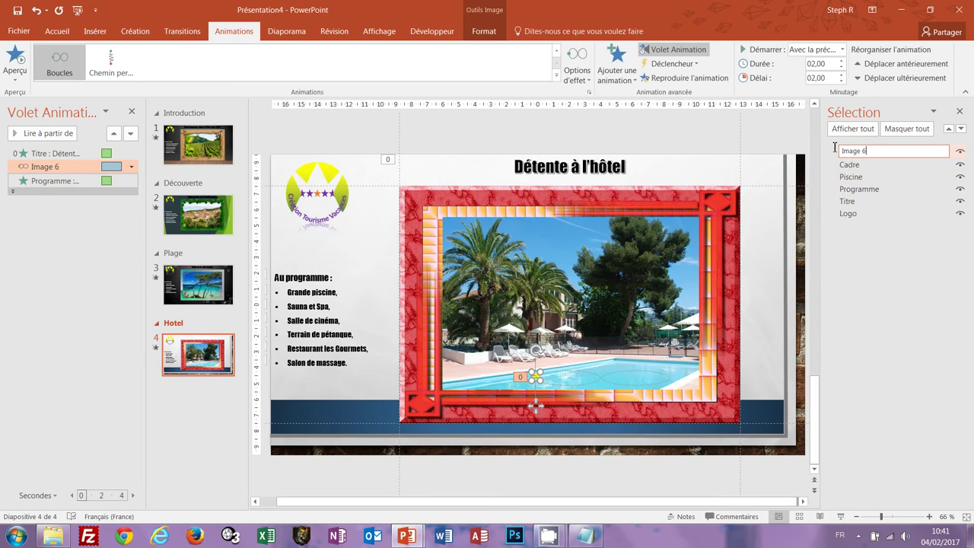
key(ctrl+a)
text(C)
key(Return)
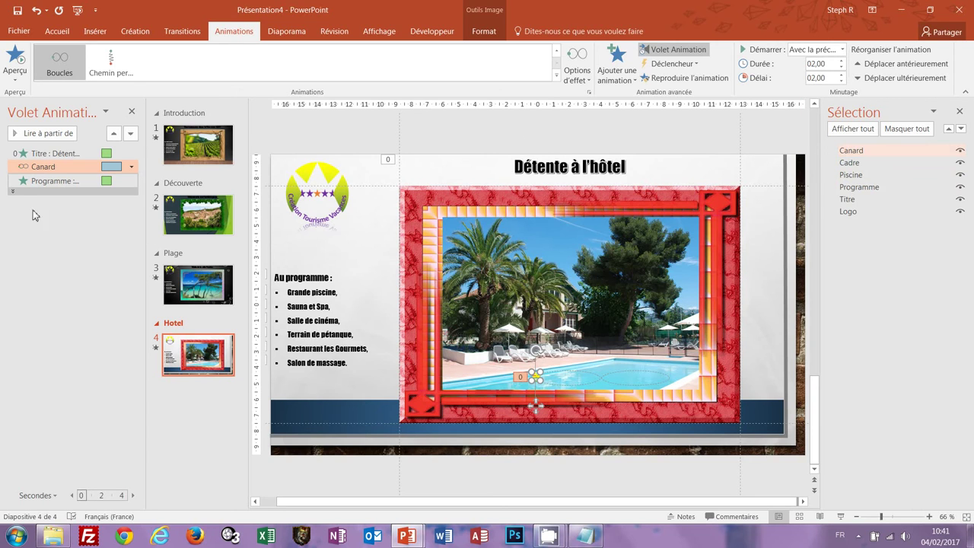
Set Canard's Boucles animation to repeat until the end of the slide in its timing options.
click(12, 191)
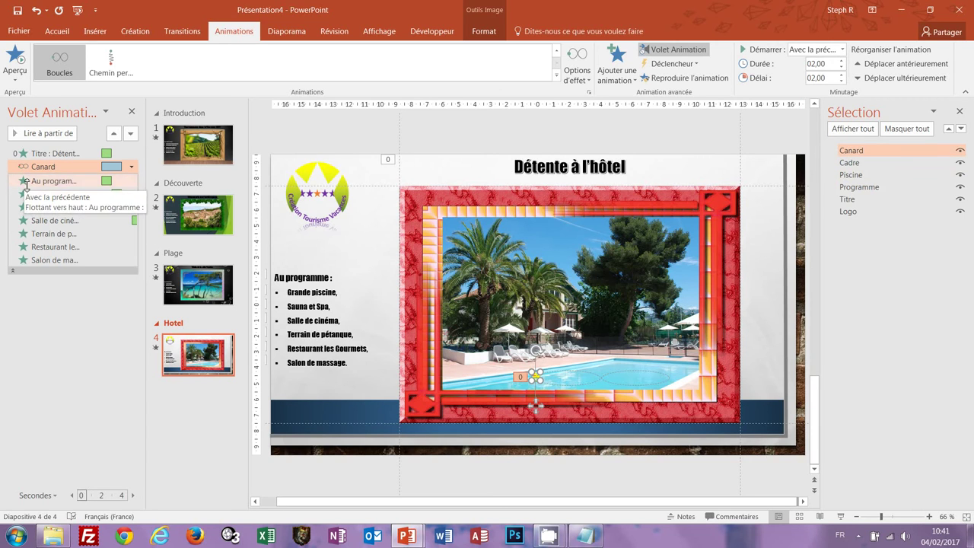
click(132, 167)
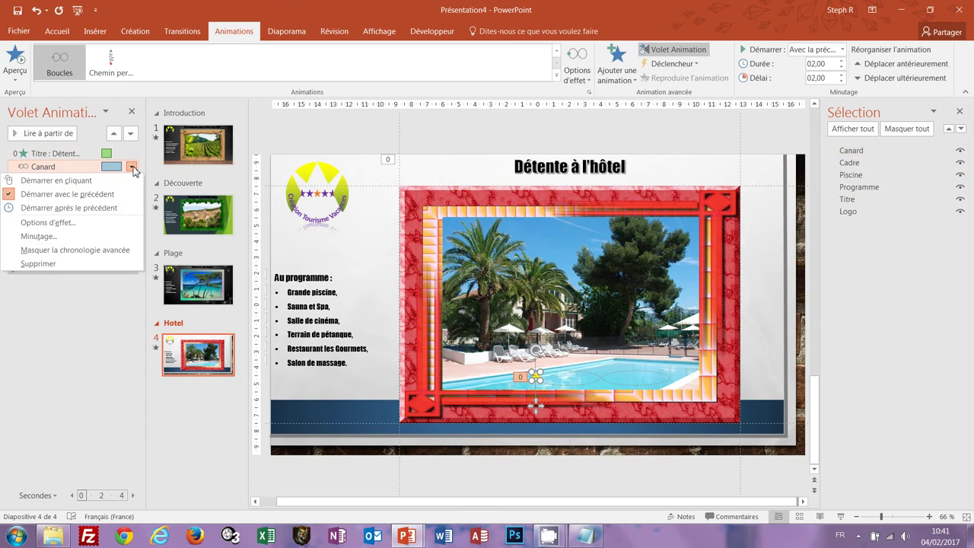
click(42, 224)
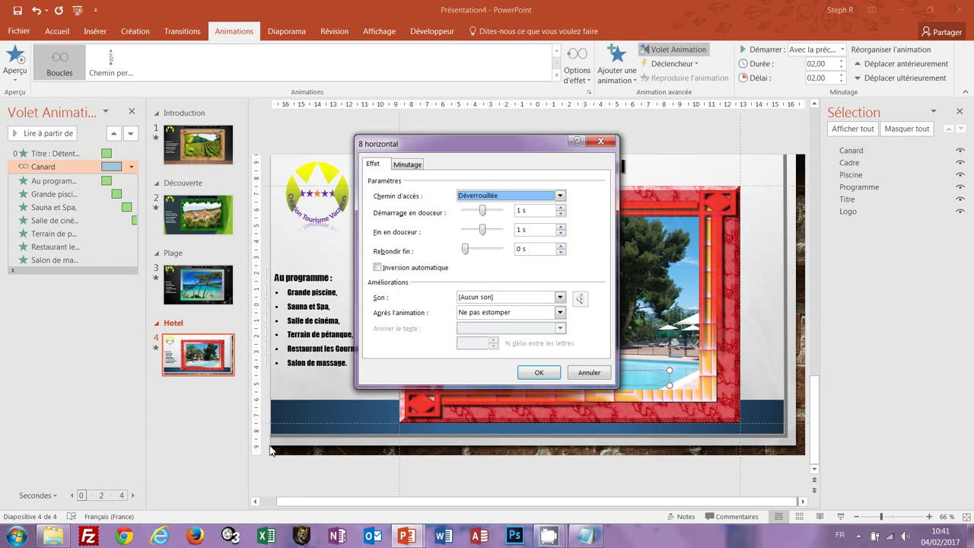
click(413, 166)
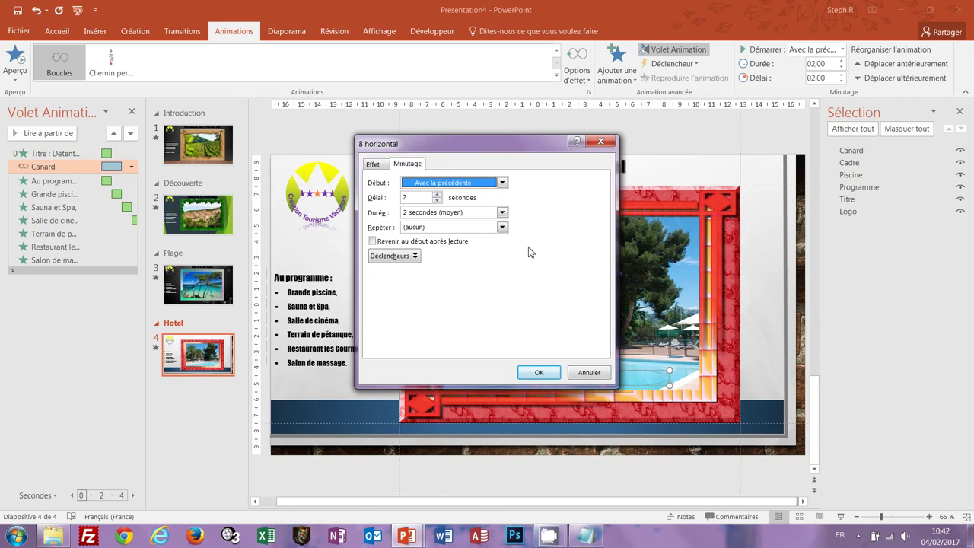
click(503, 227)
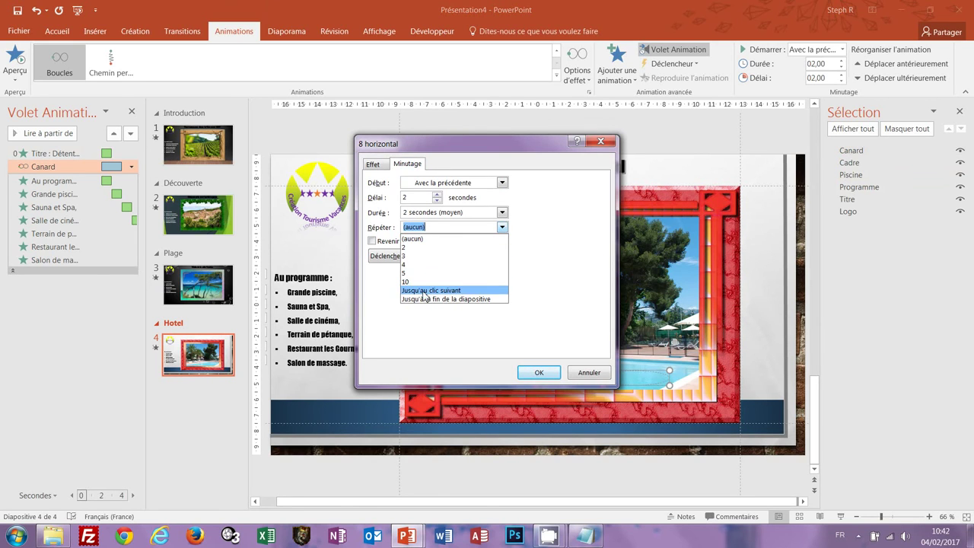
click(424, 299)
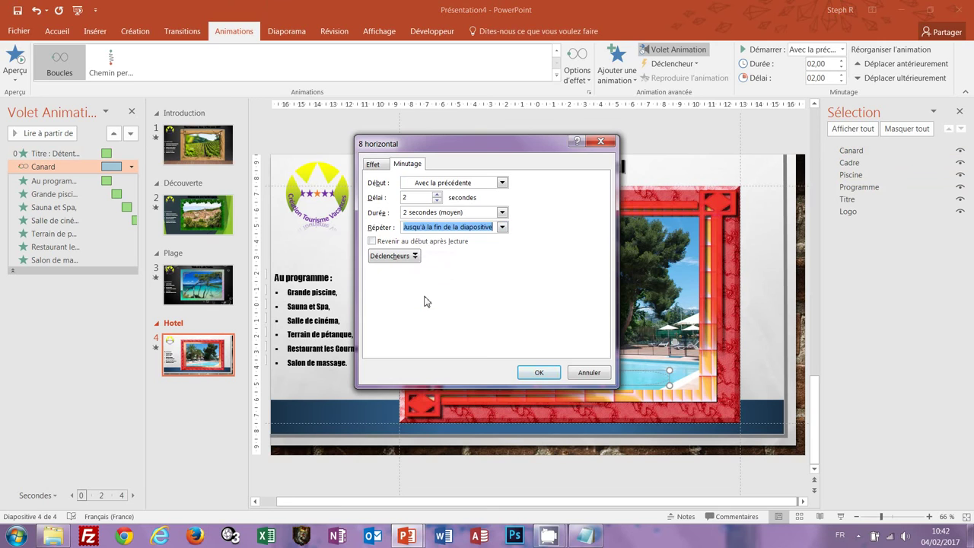
click(537, 373)
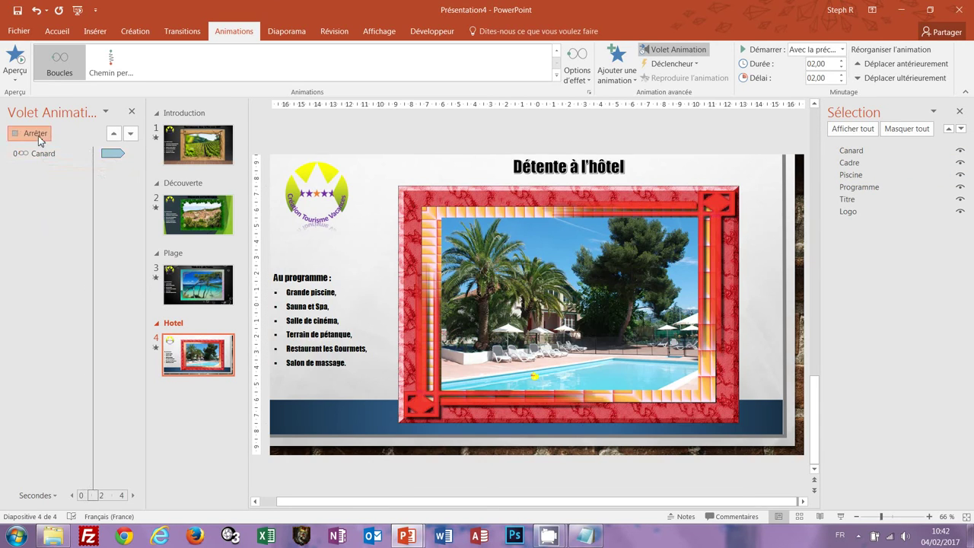
click(38, 135)
click(39, 135)
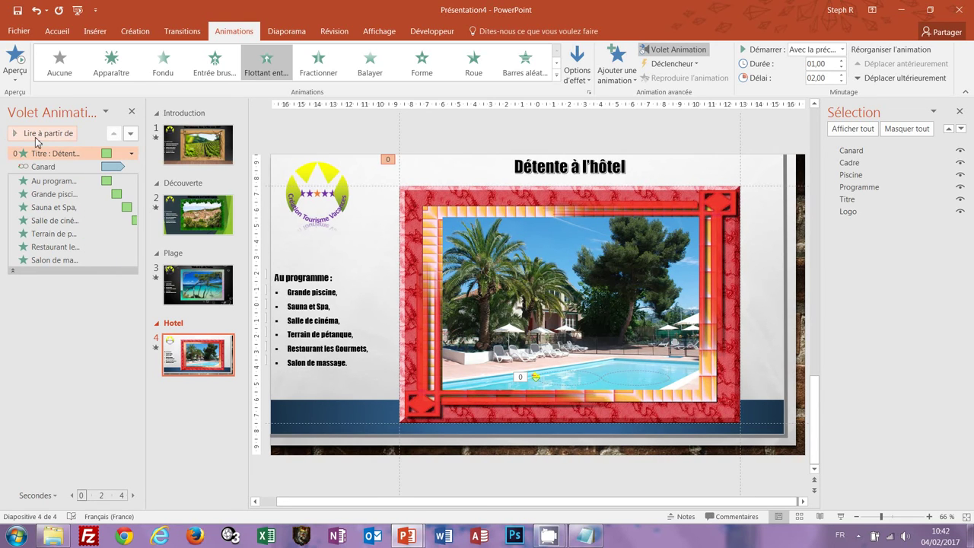
click(37, 168)
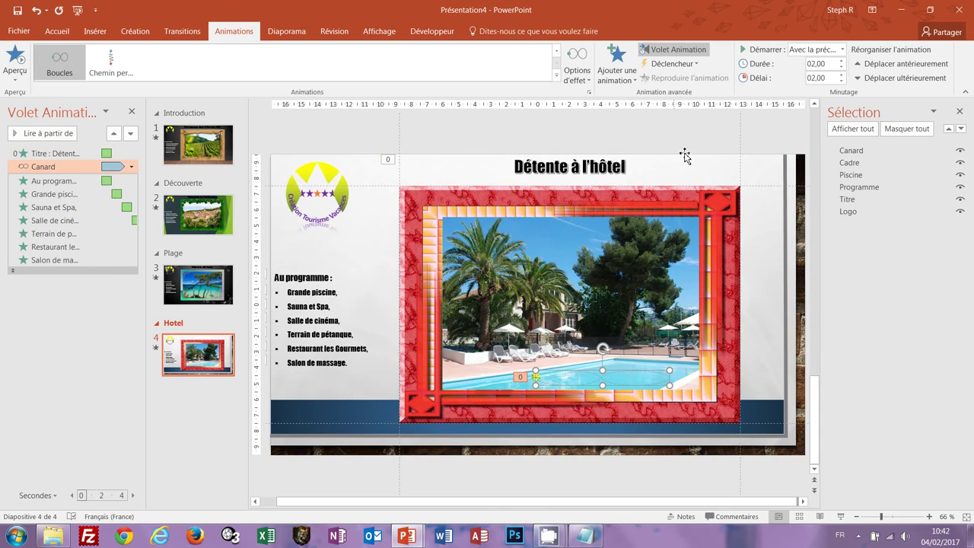
click(827, 79)
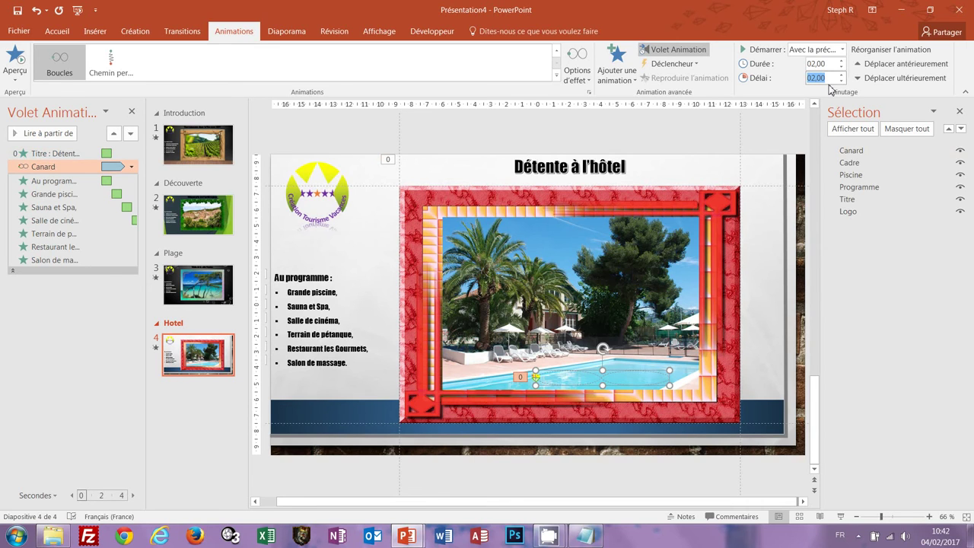
text(10)
key(Return)
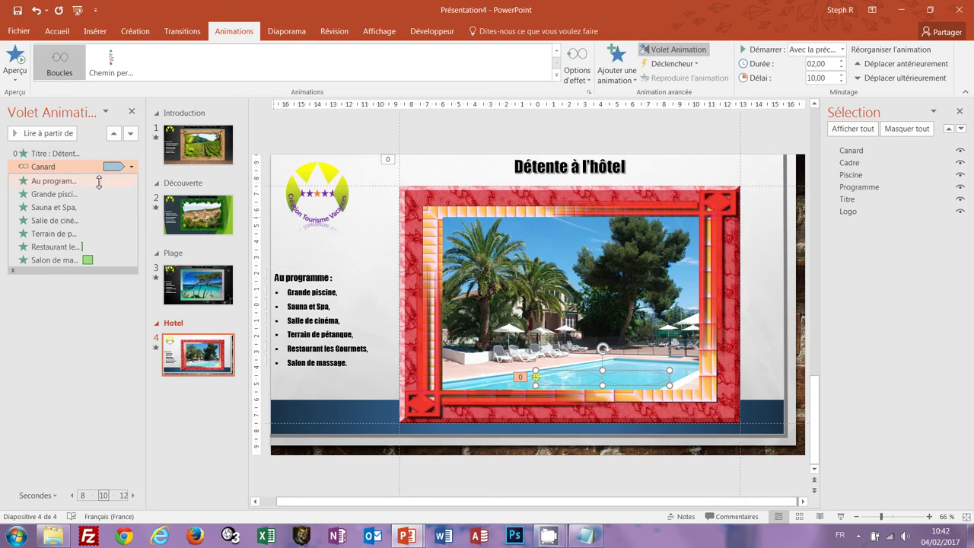
drag(72, 166, 52, 154)
click(53, 154)
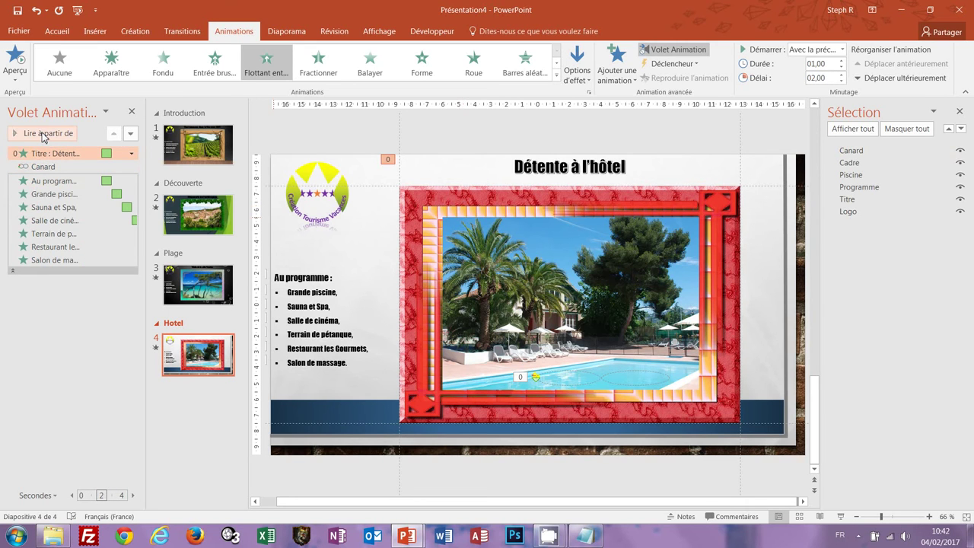
click(43, 133)
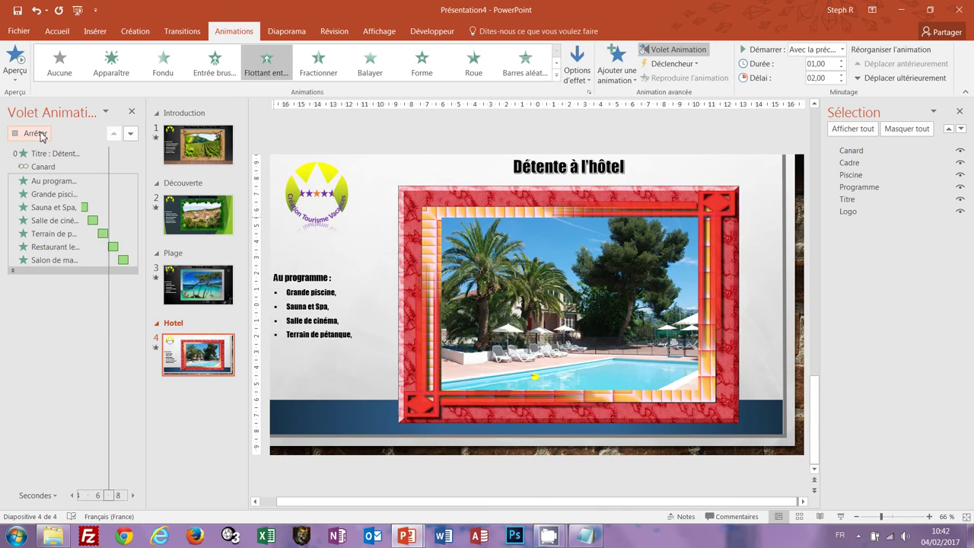
click(42, 135)
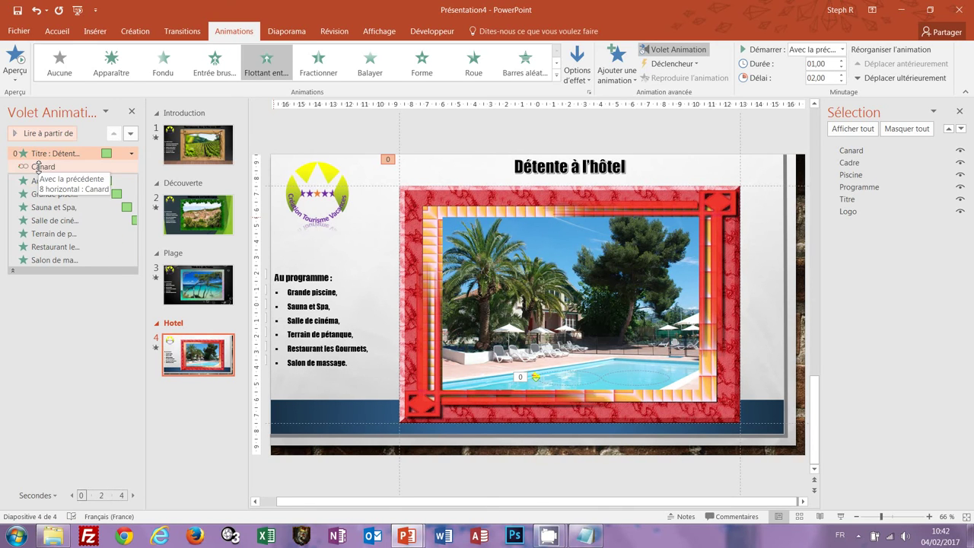
click(38, 167)
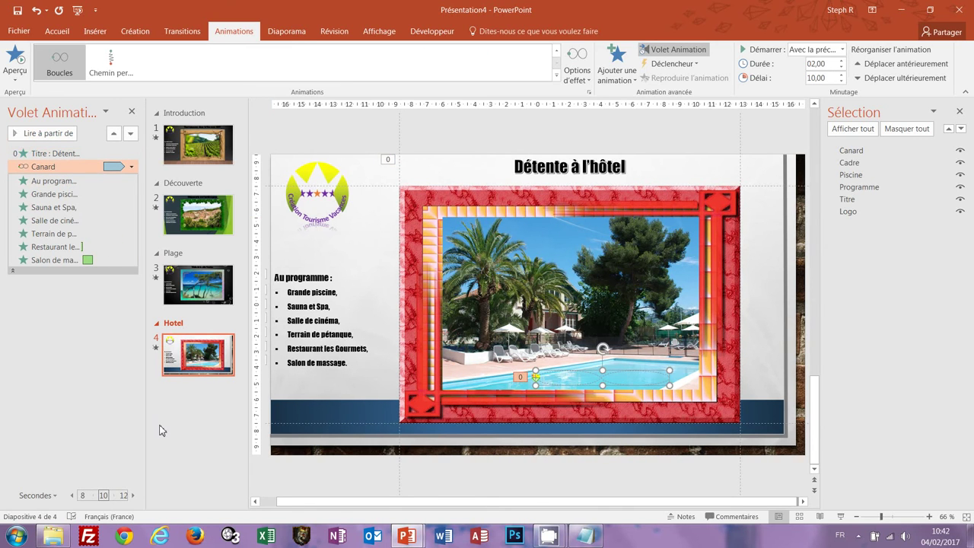
key(ctrl+z)
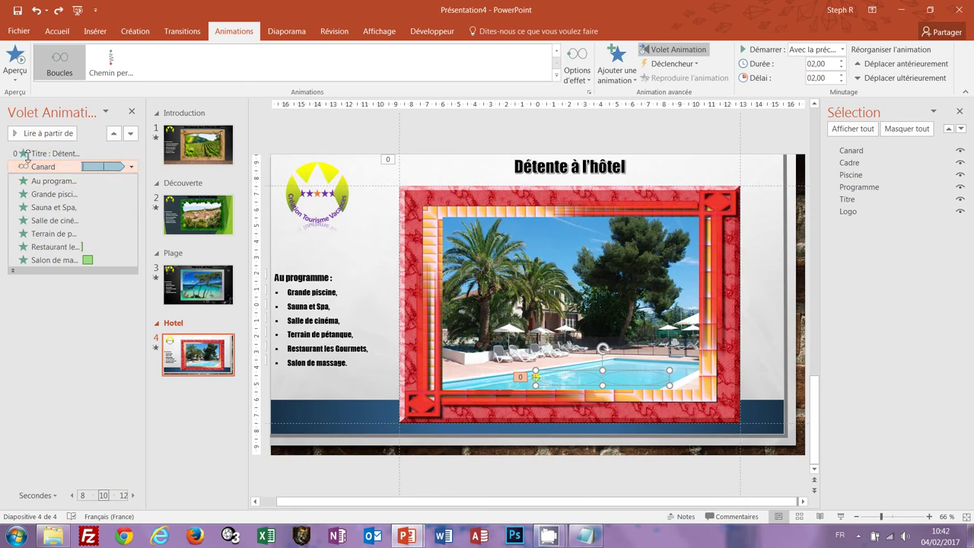
click(10, 271)
click(10, 274)
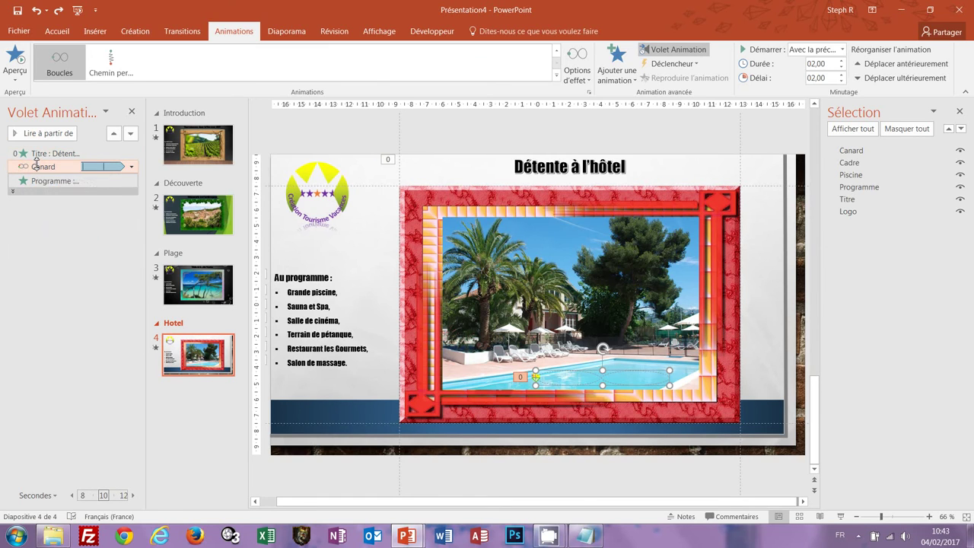
click(46, 155)
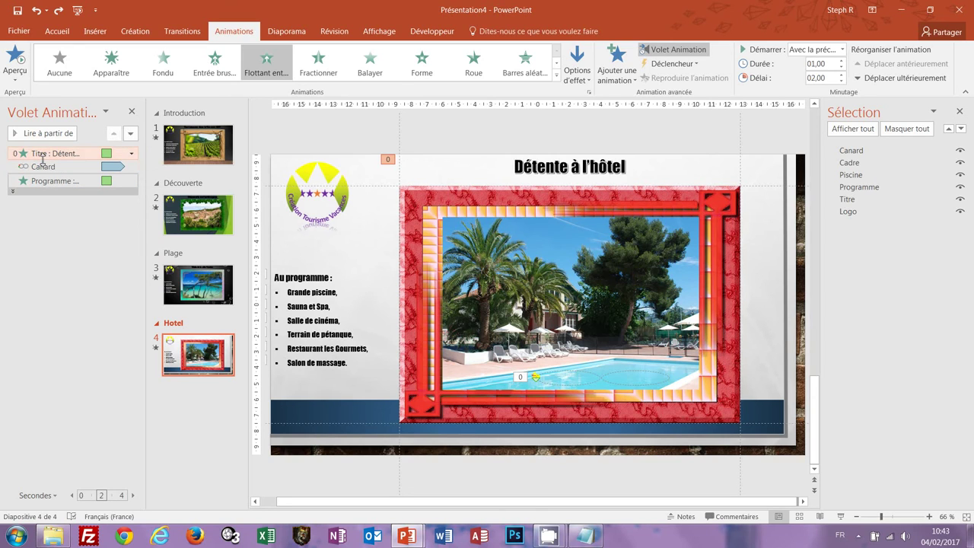
click(43, 167)
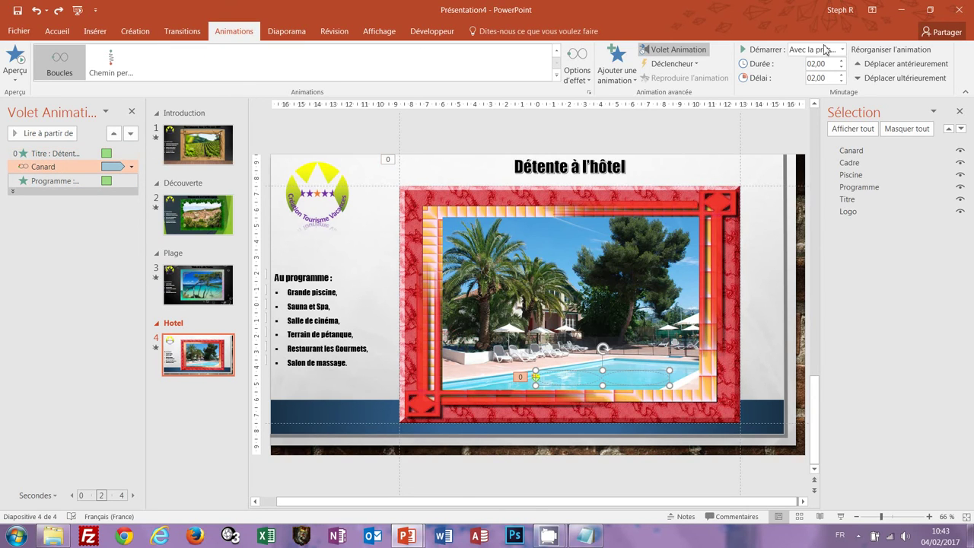
click(60, 153)
click(52, 134)
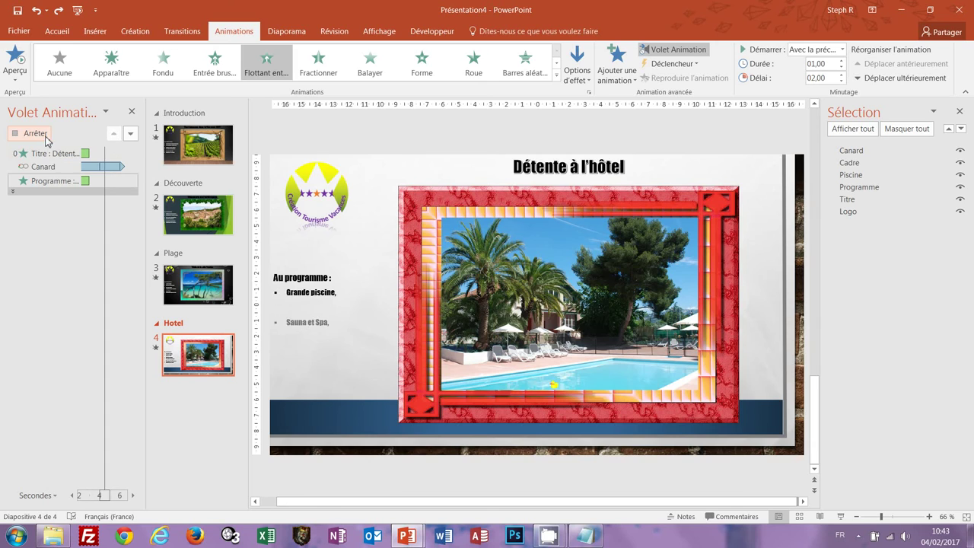
click(60, 166)
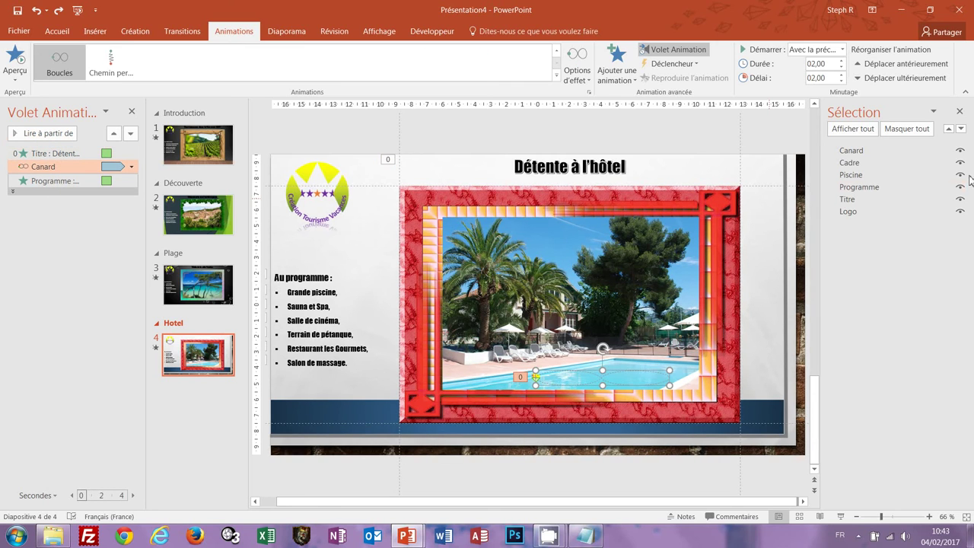
Set the Canard animation's duration to 10 seconds.
click(851, 151)
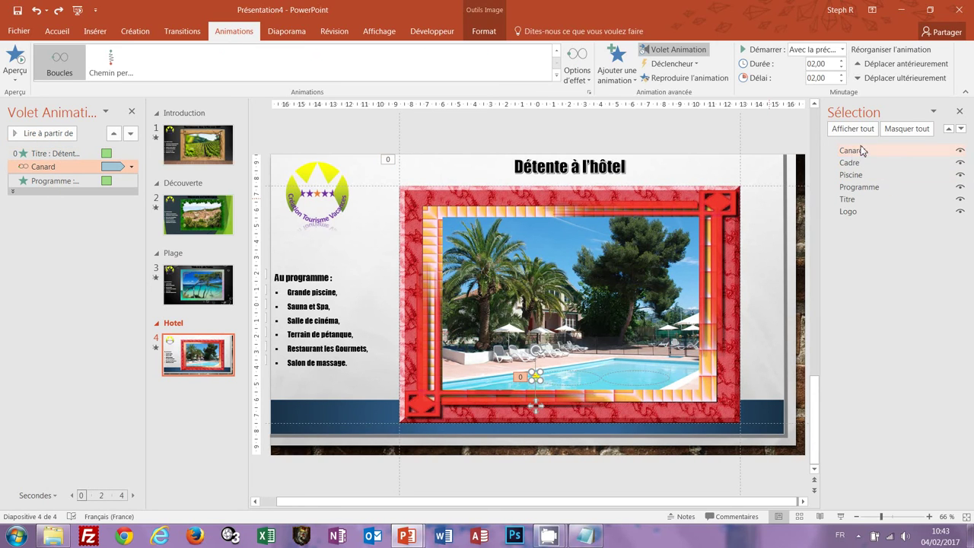
click(828, 79)
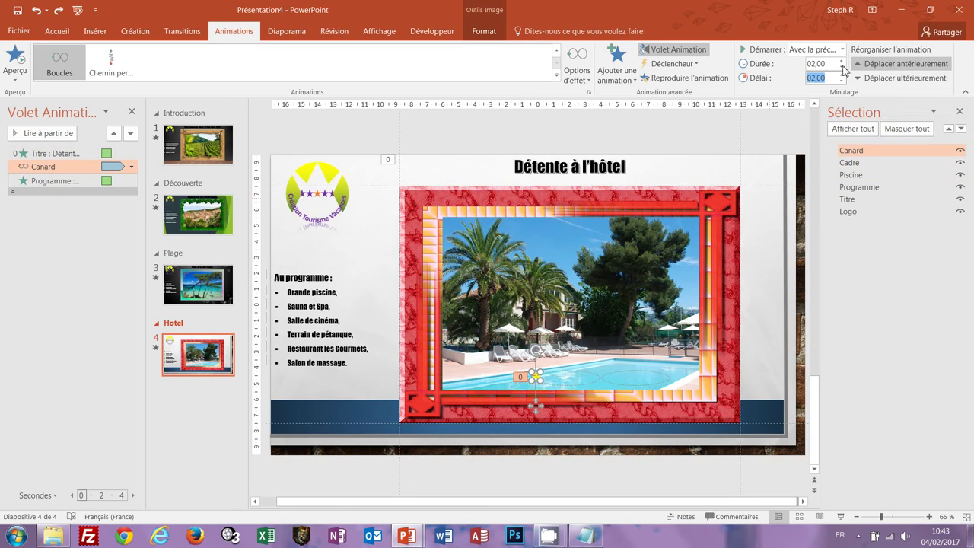
click(836, 64)
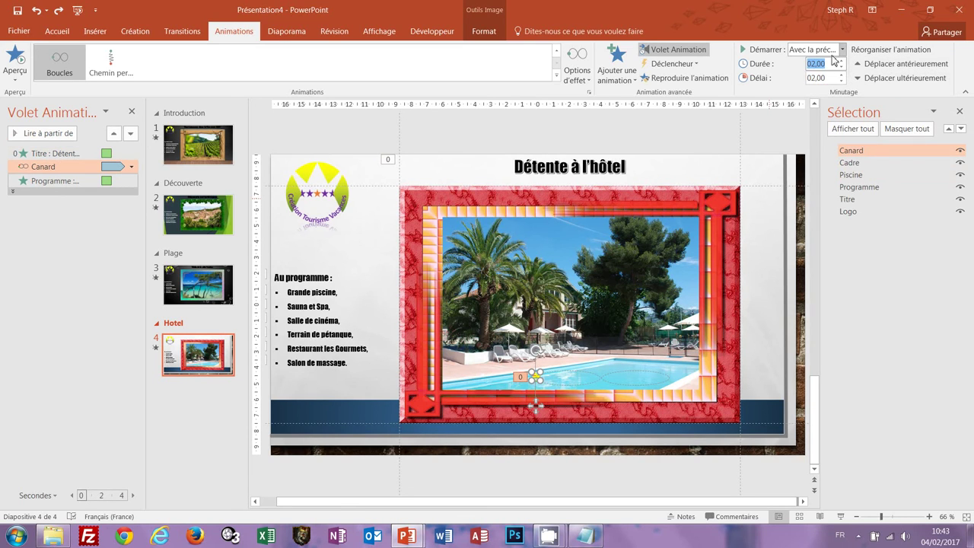
text(10)
key(Return)
Preview the slide's animations starting from the Titre animation, then stop the preview.
click(42, 154)
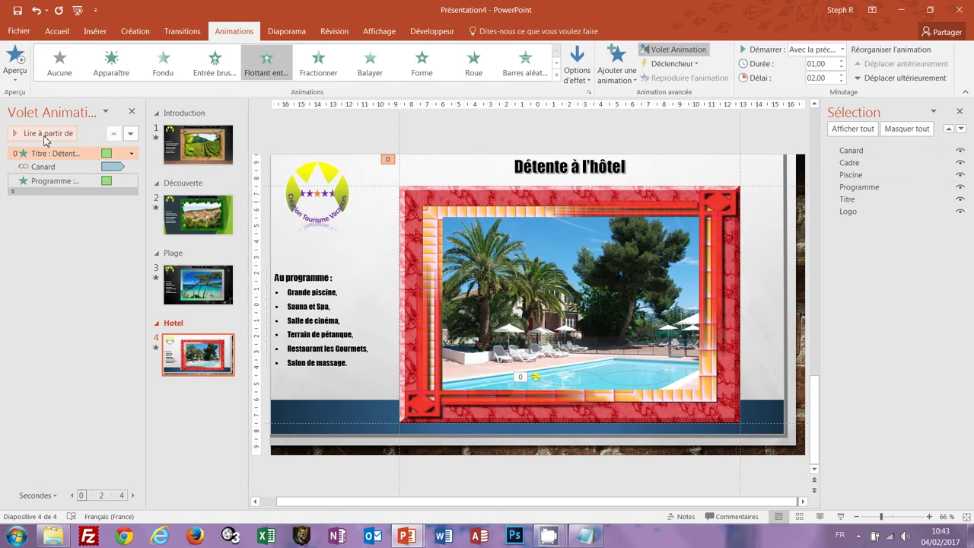
click(45, 137)
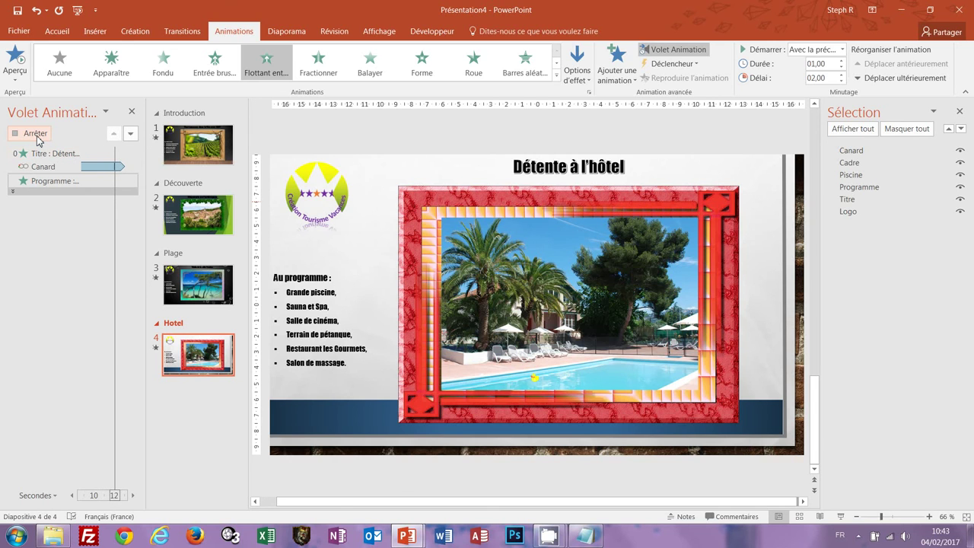
click(36, 135)
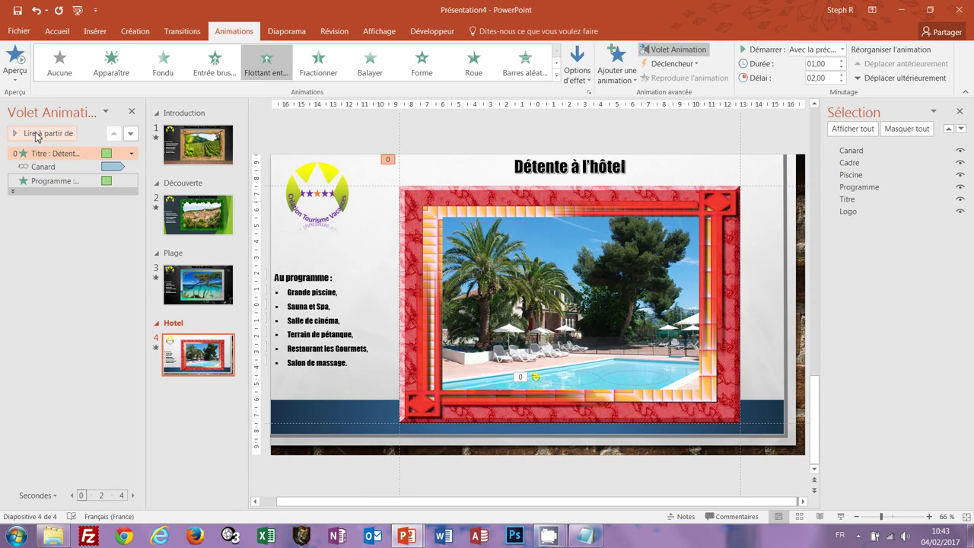
Select slide 2, Découverte de l'arrière-pays, and show its Transitions settings.
click(206, 166)
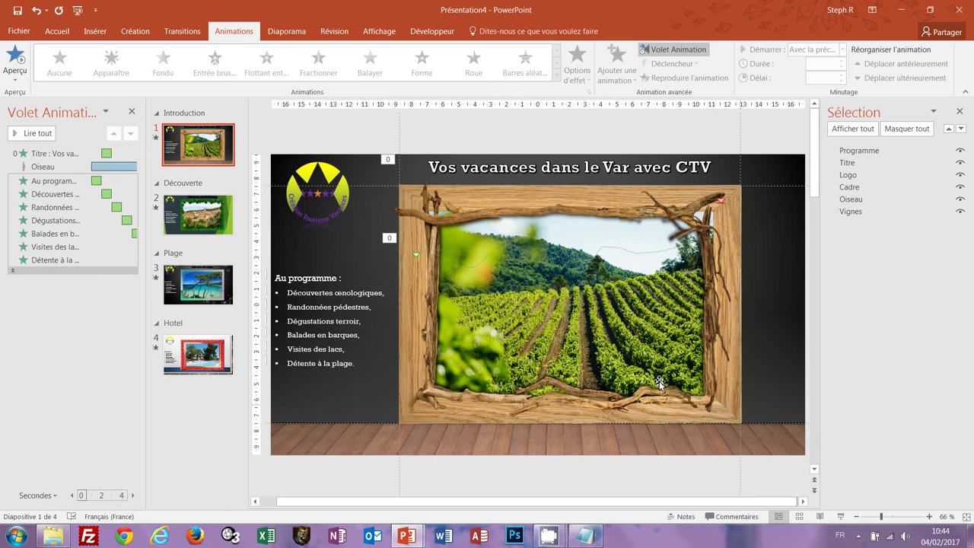
click(192, 228)
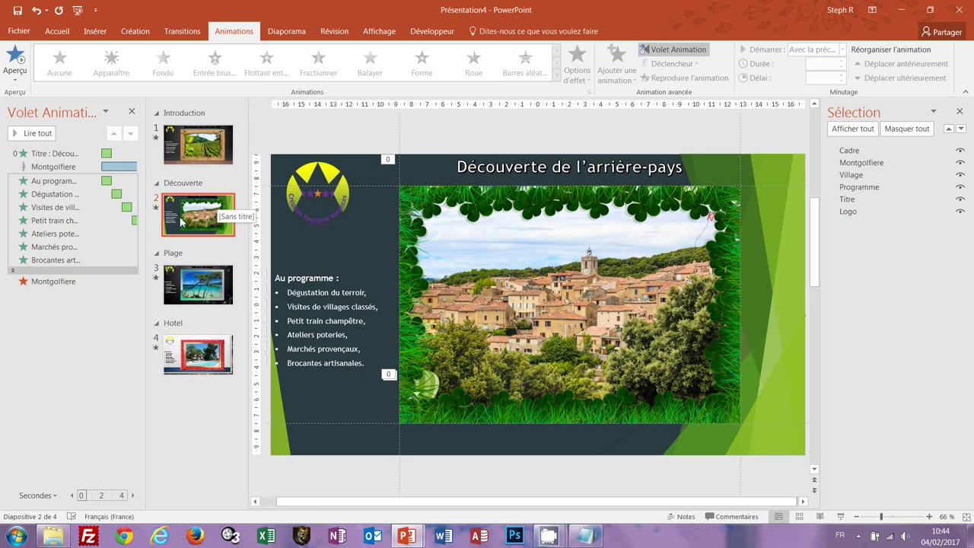
click(182, 31)
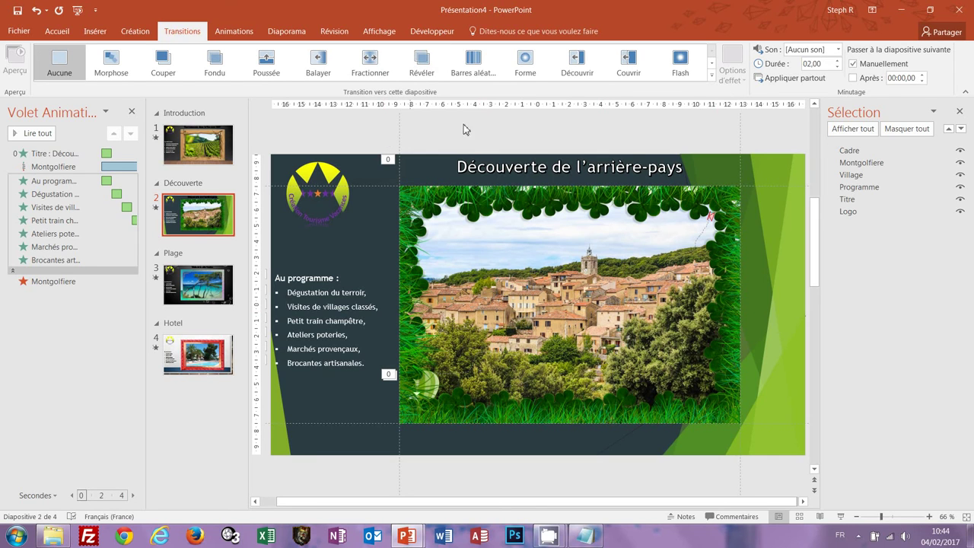
Give slide 2 the Prestige transition and auto-advance after 00:01,00.
click(712, 75)
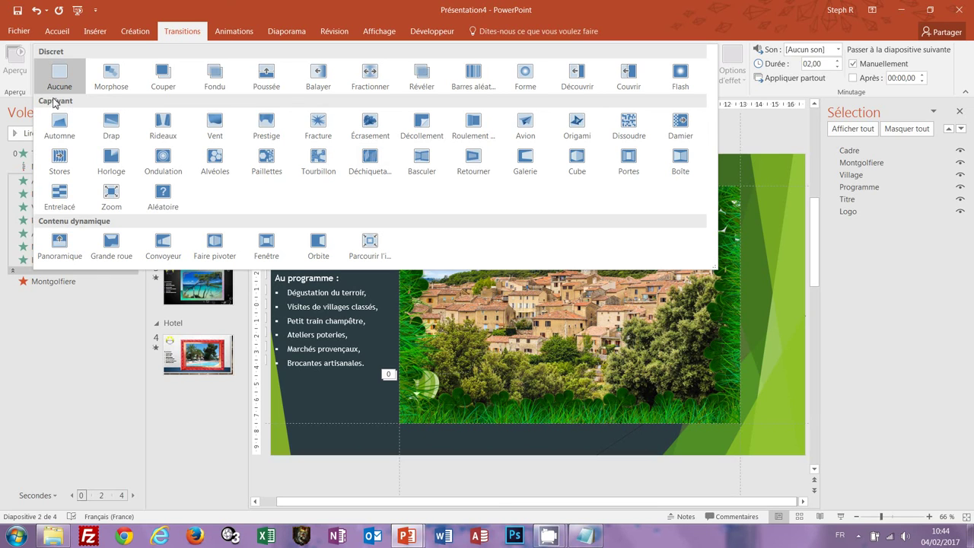
click(263, 123)
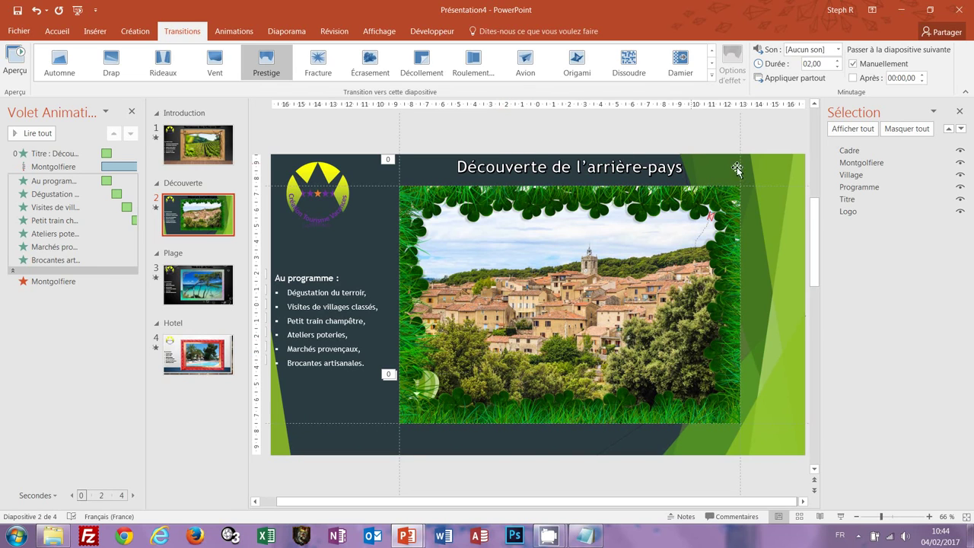
click(853, 79)
click(922, 74)
click(852, 77)
Make the Introduction slide advance automatically, then select slide 3.
click(213, 150)
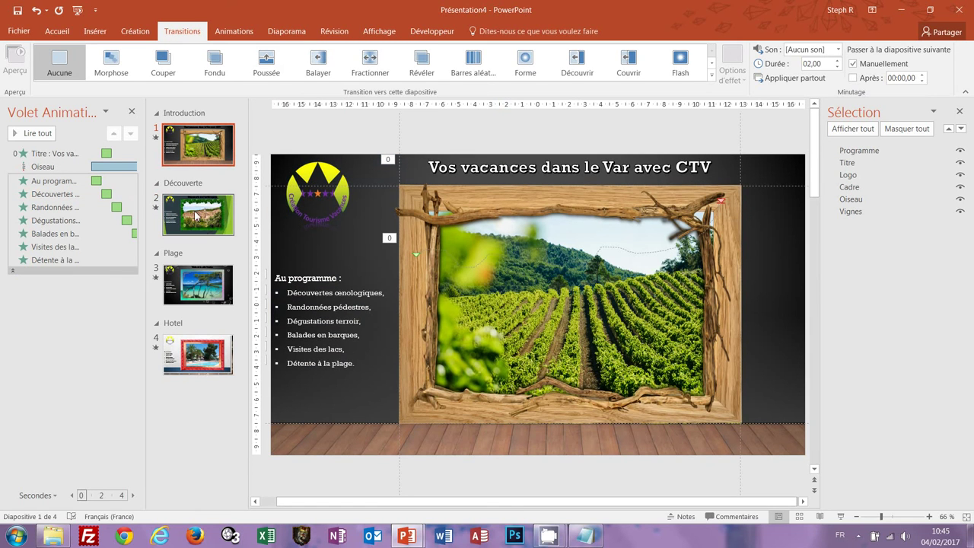
click(852, 79)
text(1)
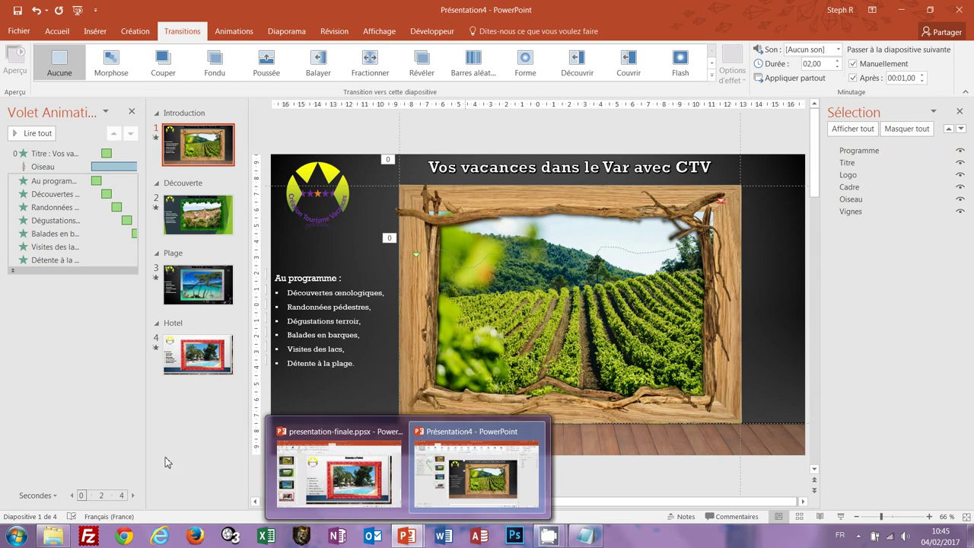
click(197, 298)
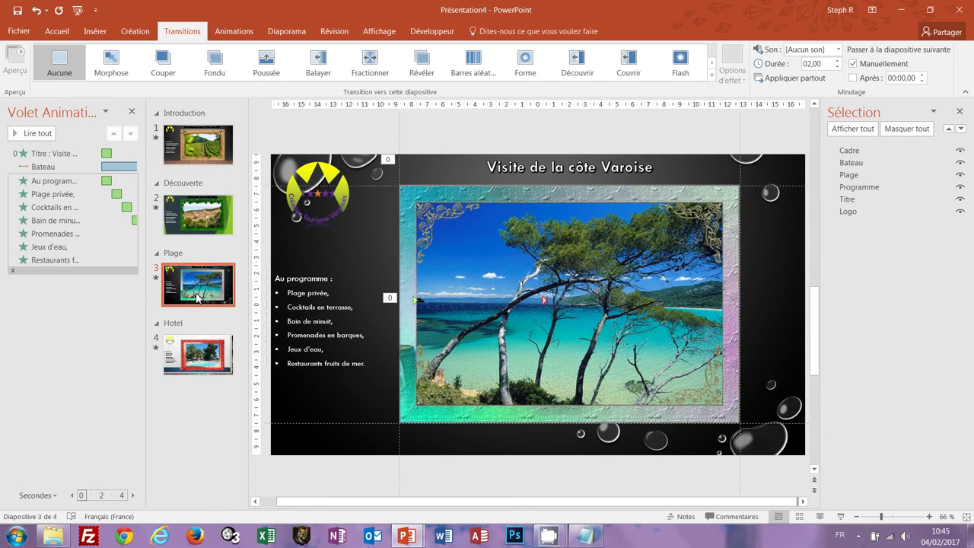
Give the beach slide a 3.9-second Paillettes transition that auto-advances after one second.
click(712, 77)
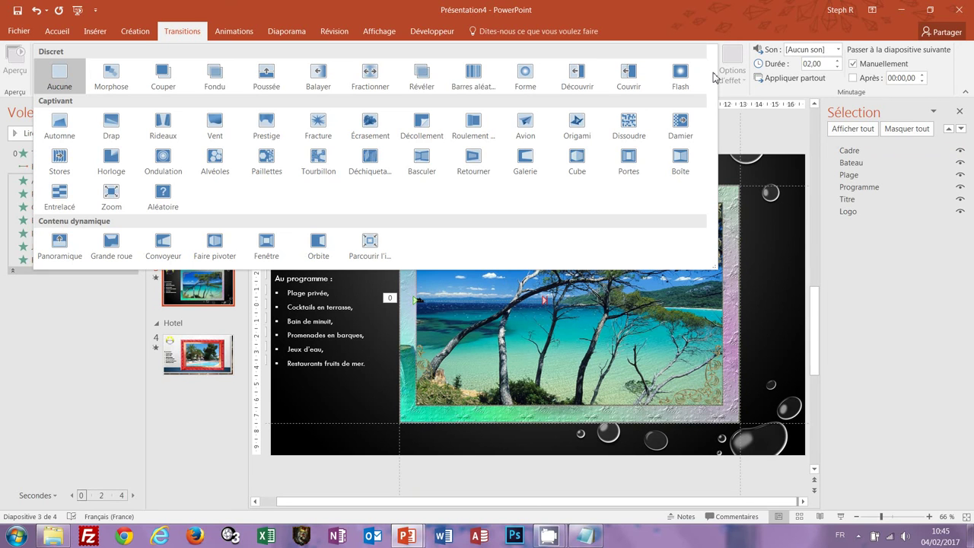
click(259, 162)
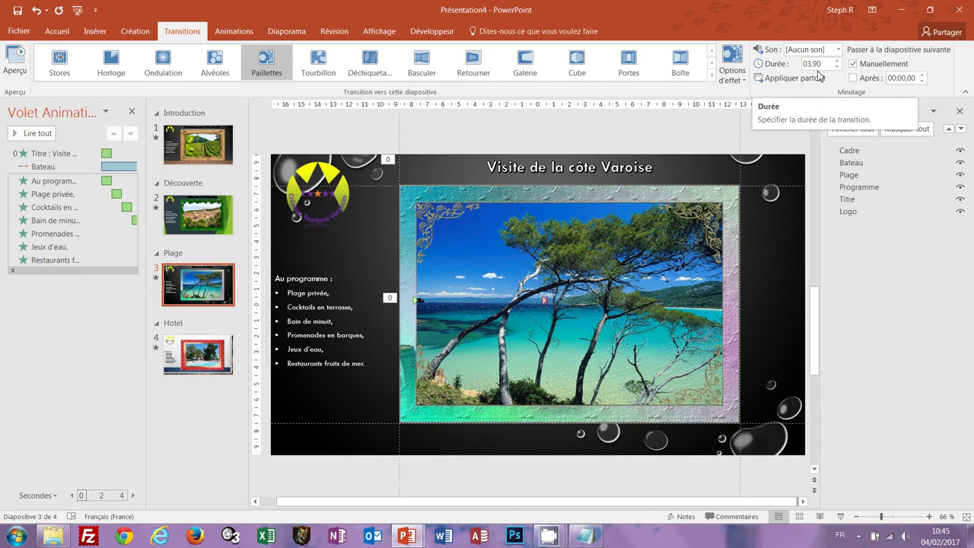
click(852, 77)
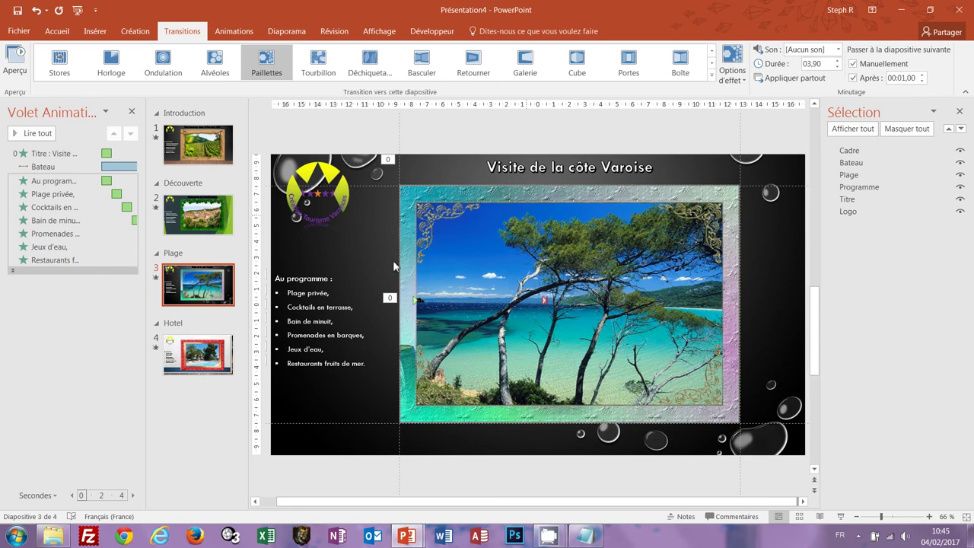
click(196, 358)
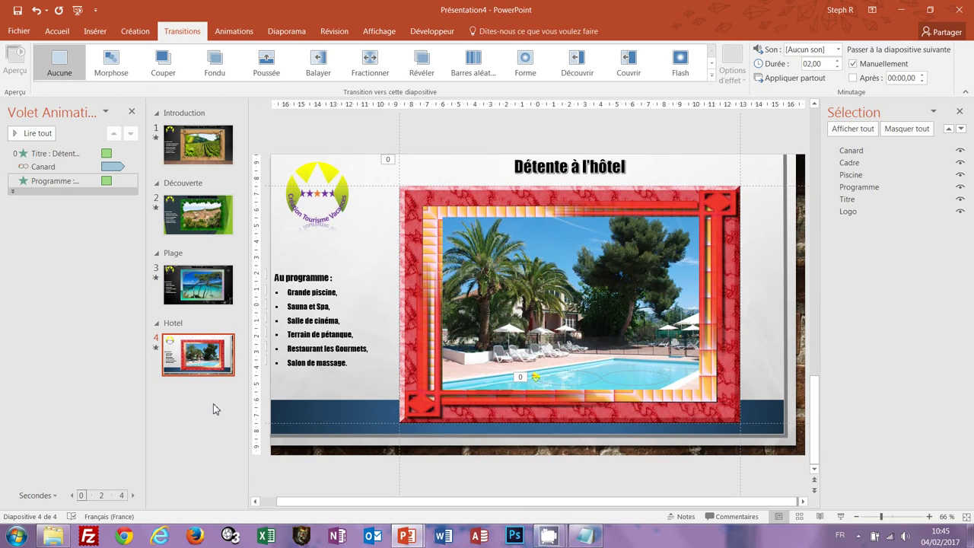
Give the hotel slide a 1.60-second Orbite transition that auto-advances after 00:01,00.
click(712, 75)
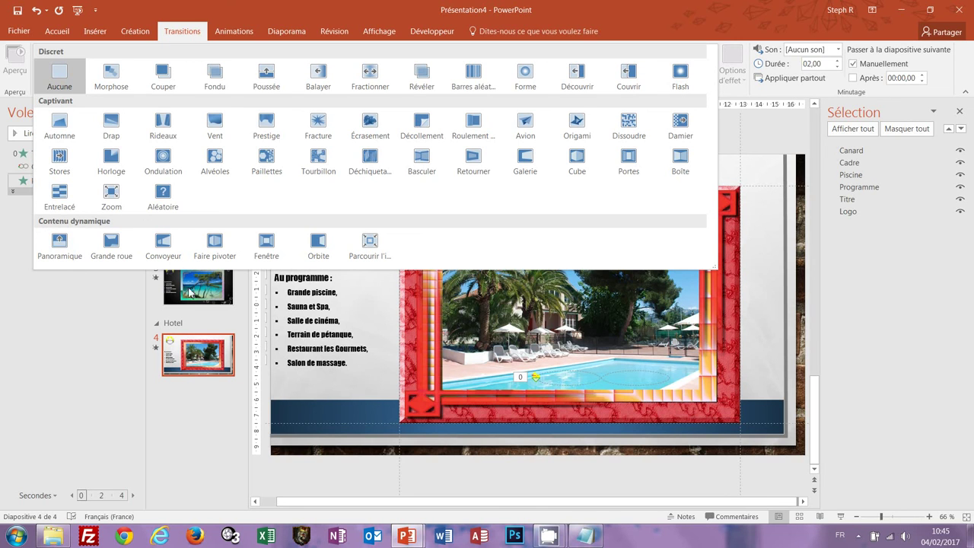
click(316, 251)
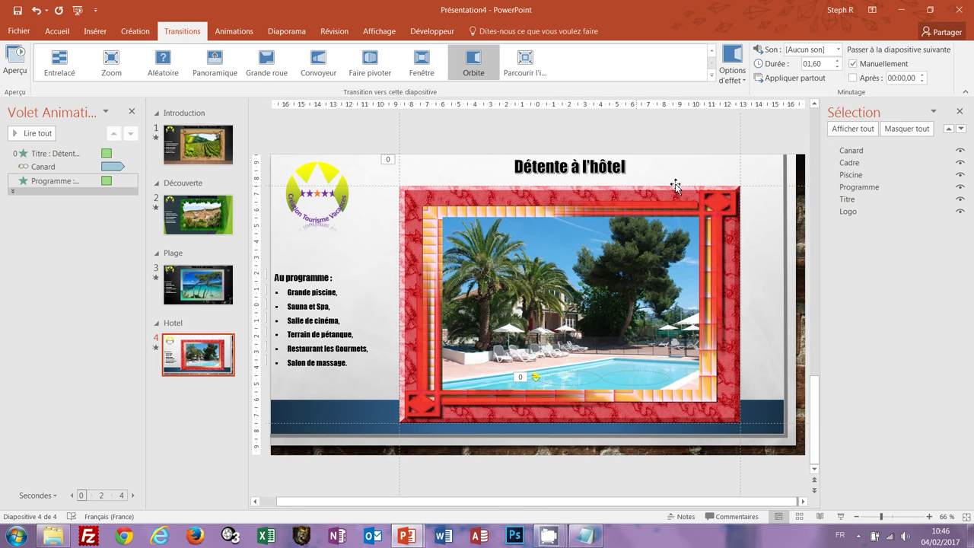
click(852, 78)
click(922, 75)
click(188, 158)
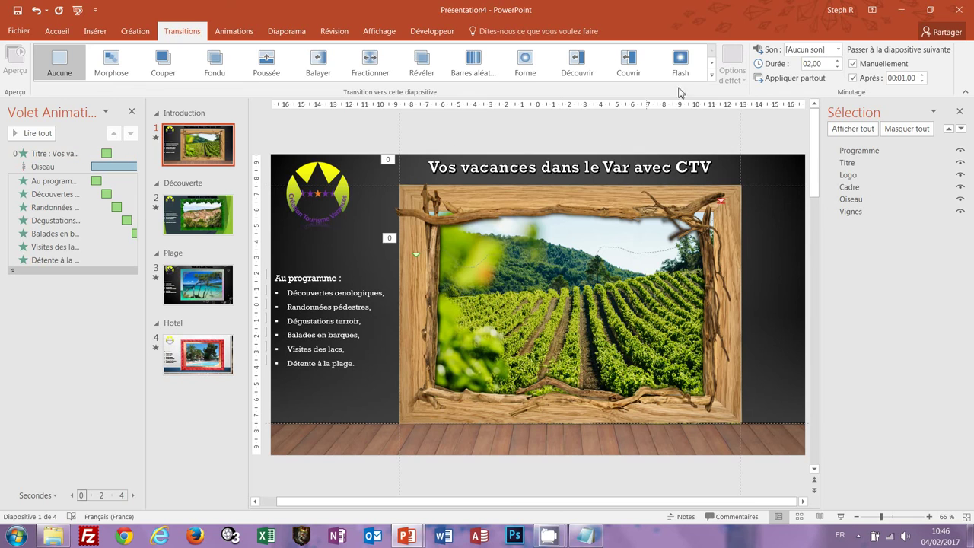
Apply the 2-second Grande roue transition to the Introduction slide.
click(712, 77)
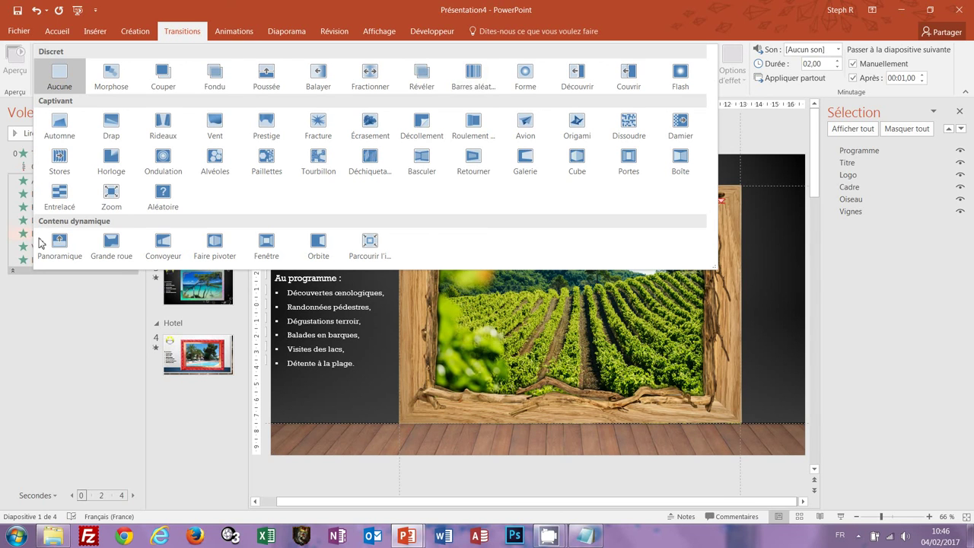
click(112, 247)
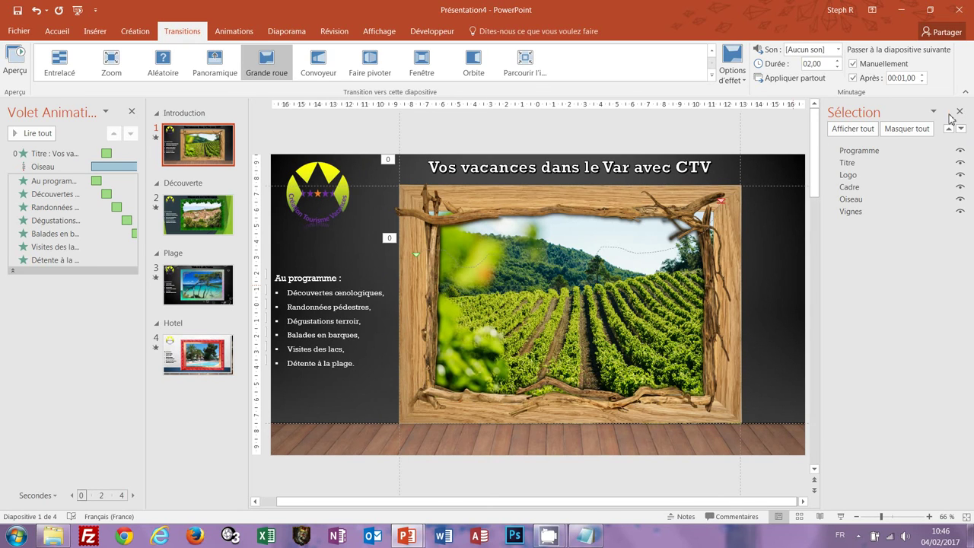
click(286, 31)
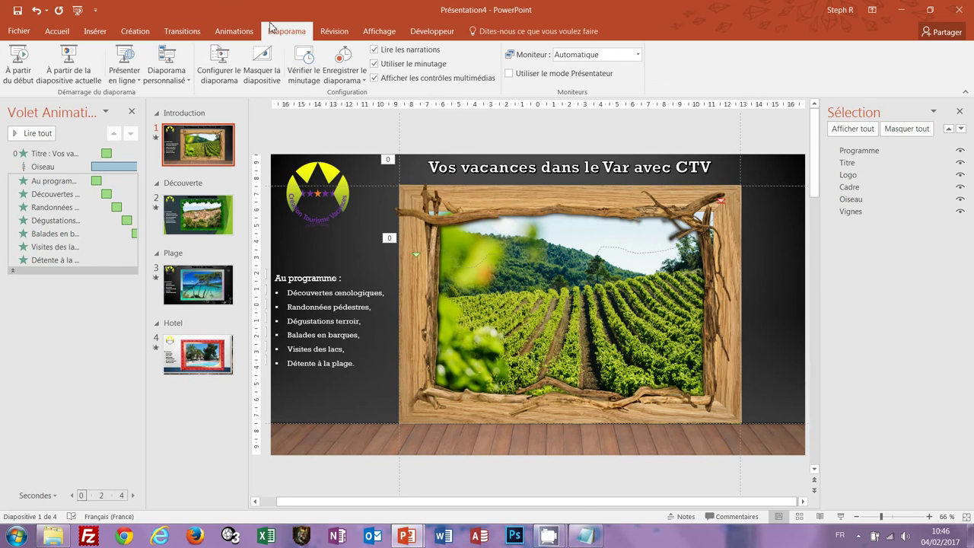
Set the slideshow type to 'Visionné sur une borne (plein écran)' and confirm.
click(220, 76)
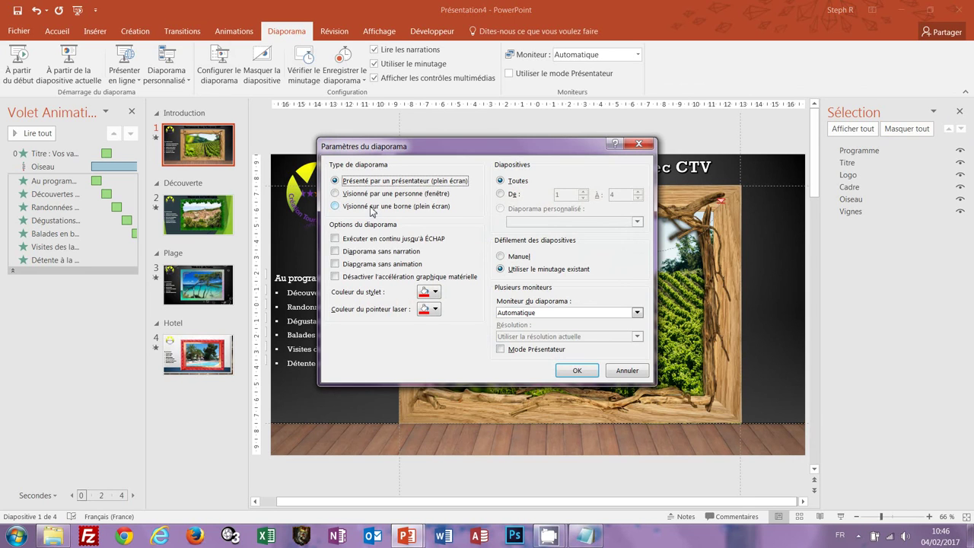
click(371, 207)
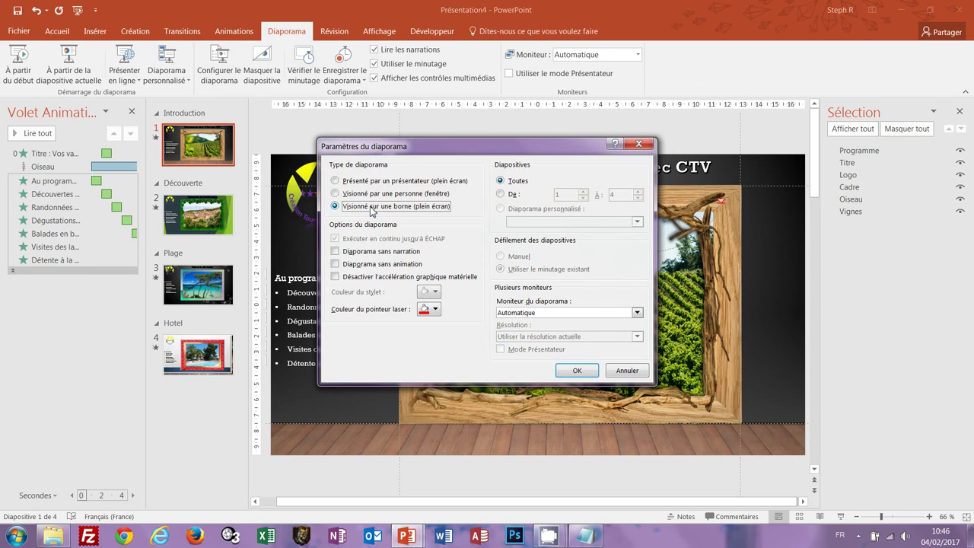
click(569, 370)
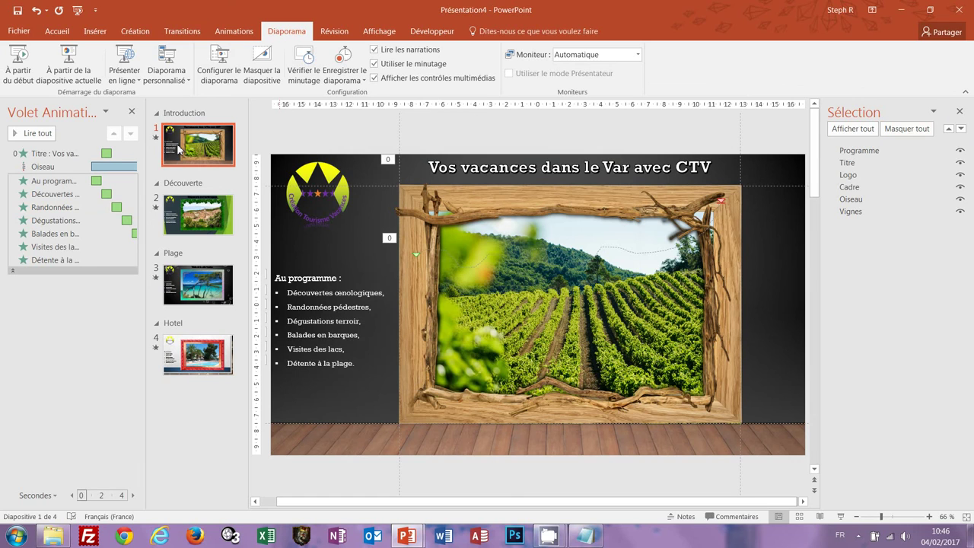
click(78, 14)
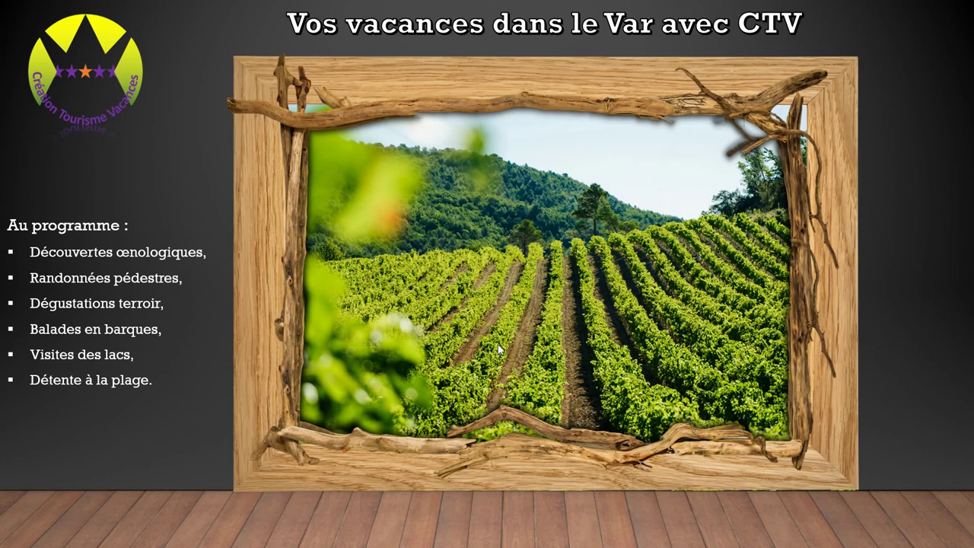
click(498, 349)
key(Escape)
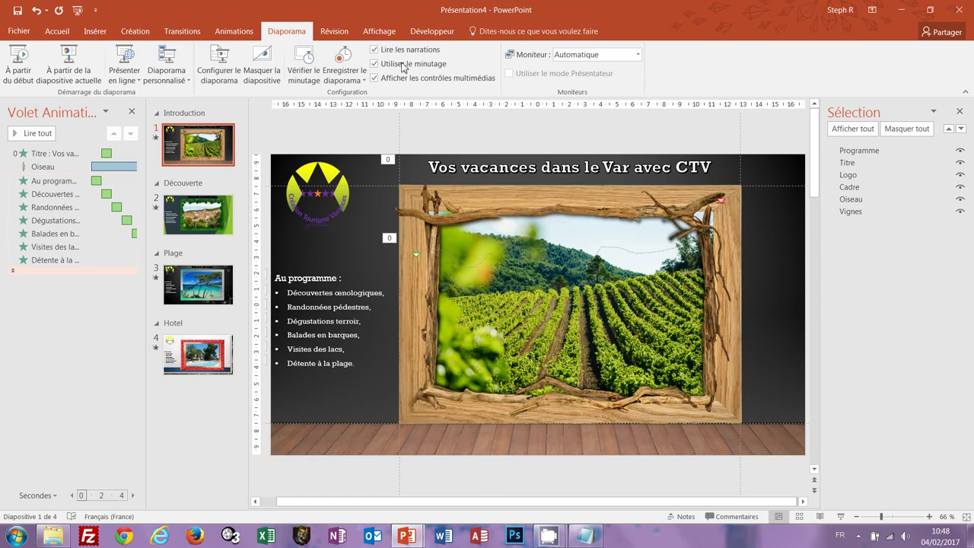